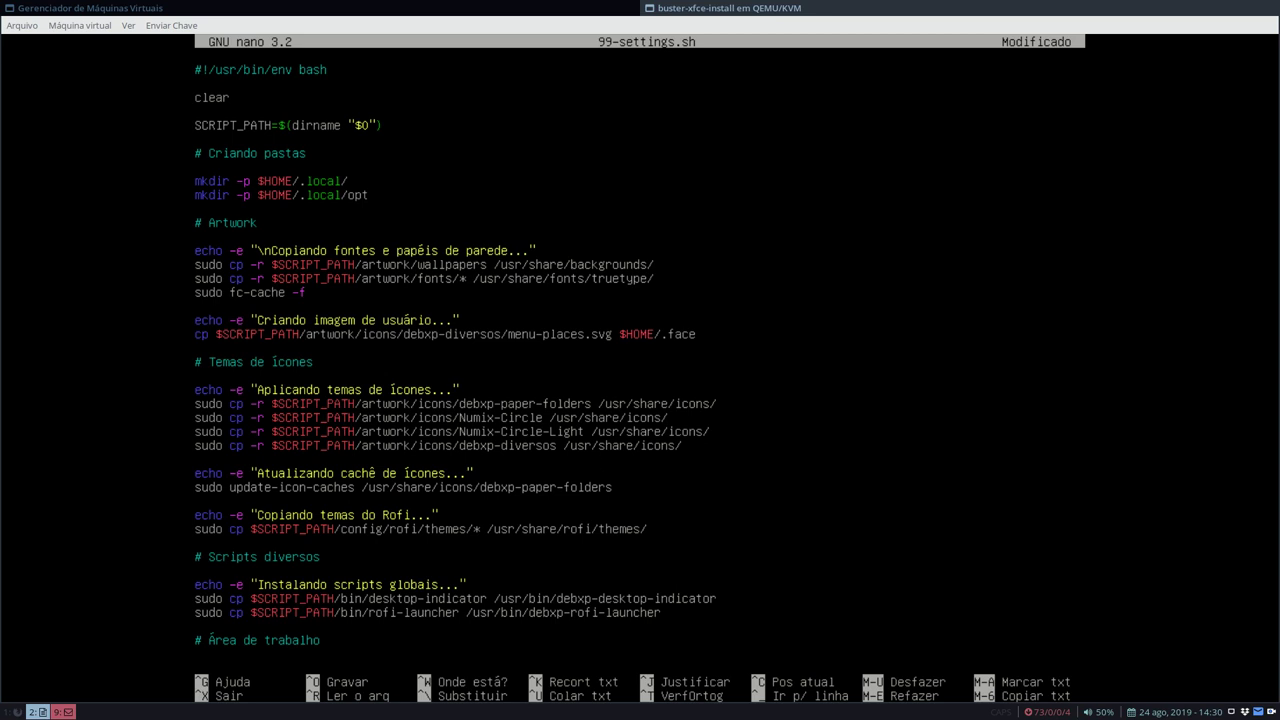
- Save 99-settings.sh in nano and exit the editor
key(ctrl+o)
key(Return)
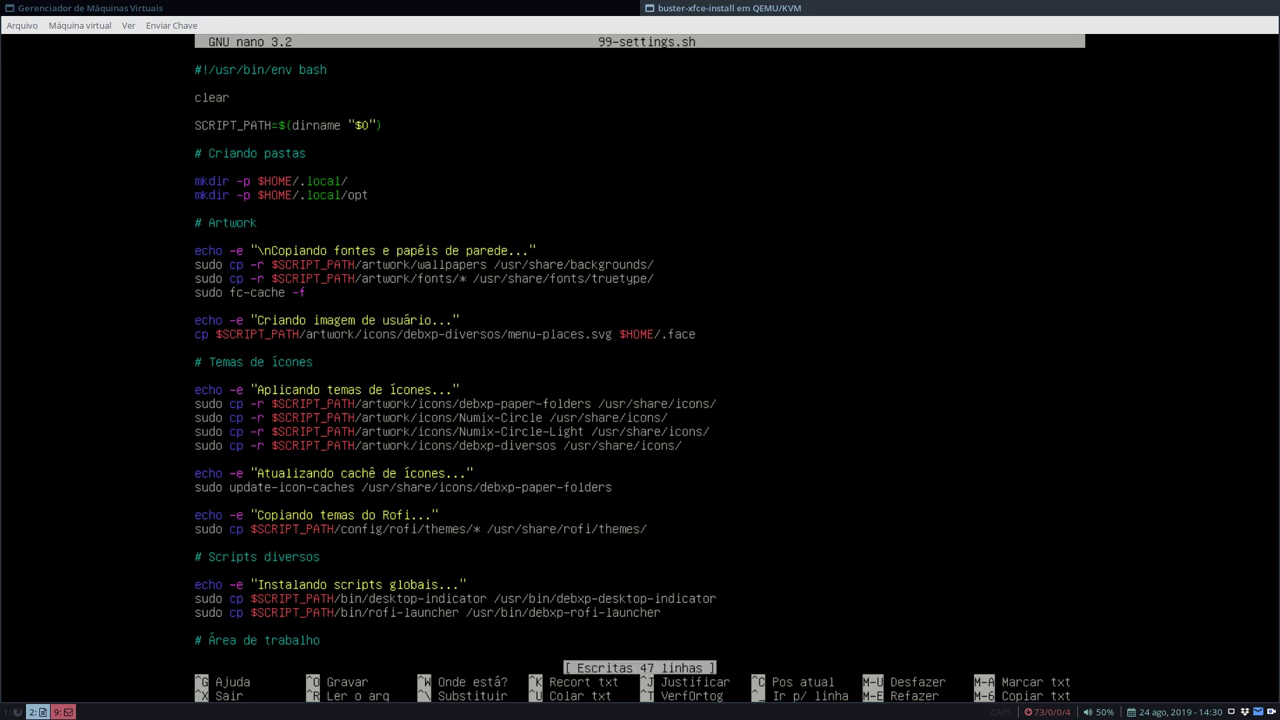
key(ctrl+x)
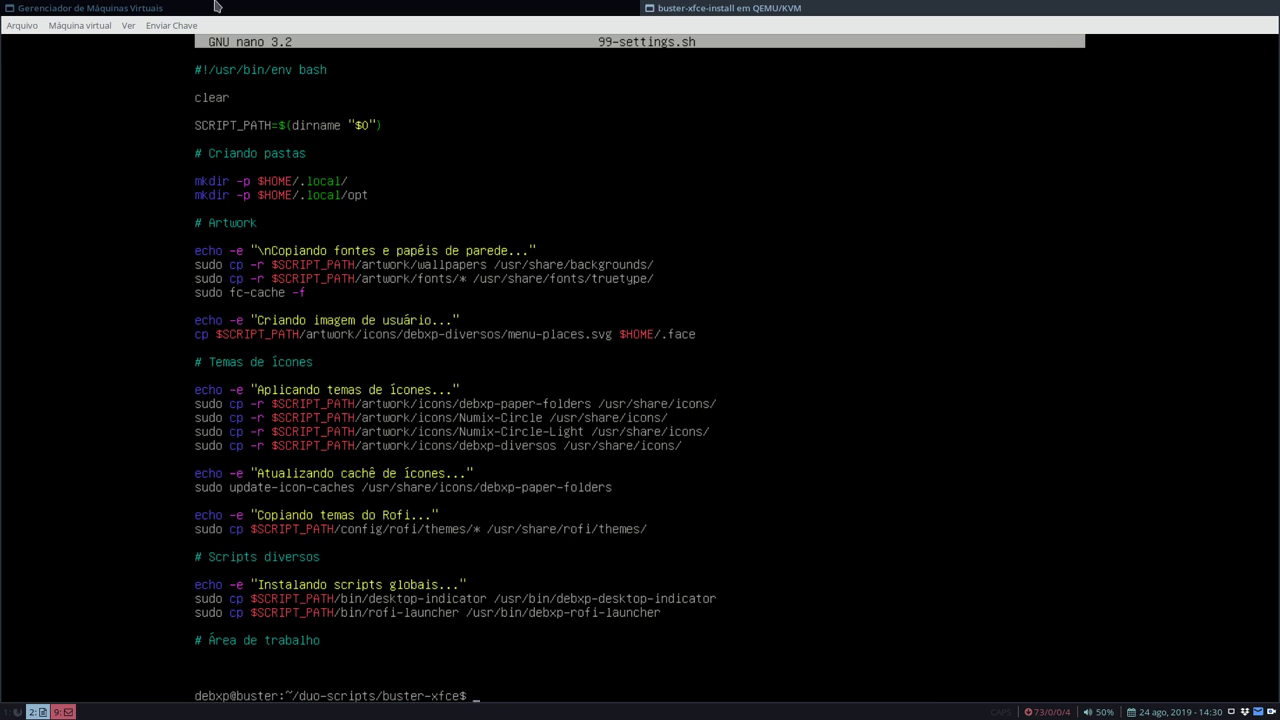
- Send Ctrl+Alt+F1 to the VM and run installer option G for the graphical environment configuration
click(180, 27)
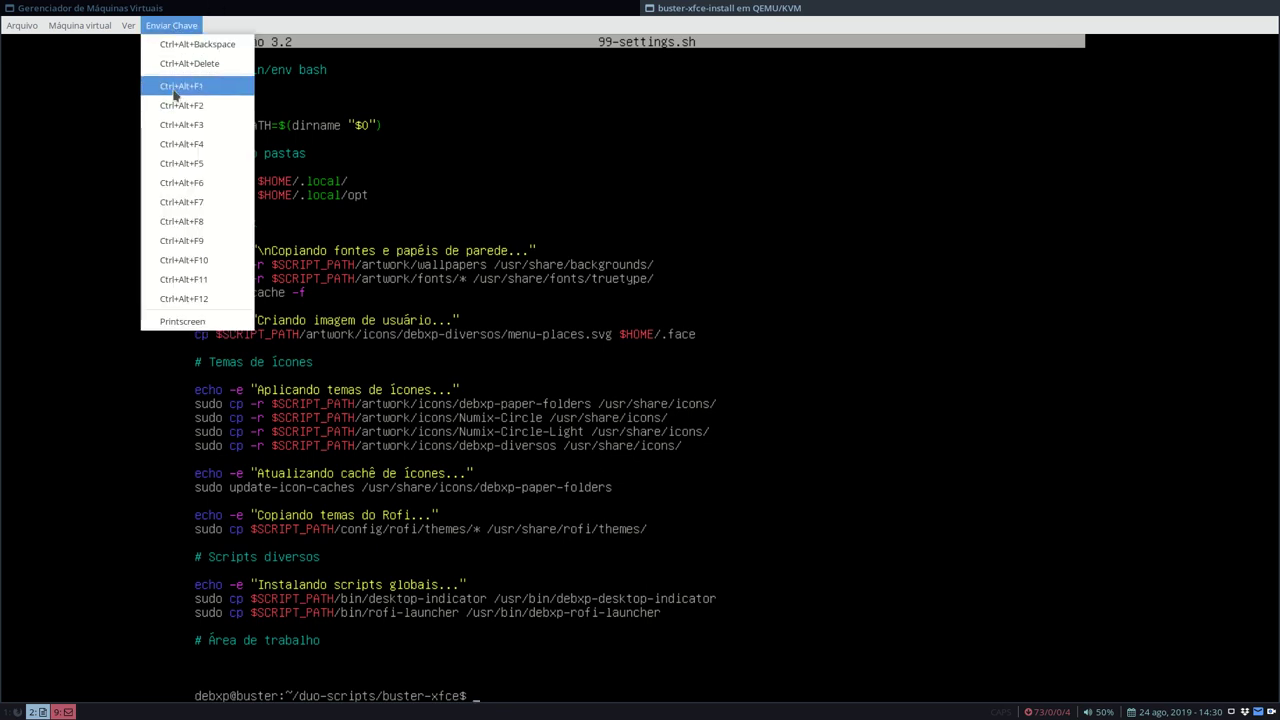
click(176, 87)
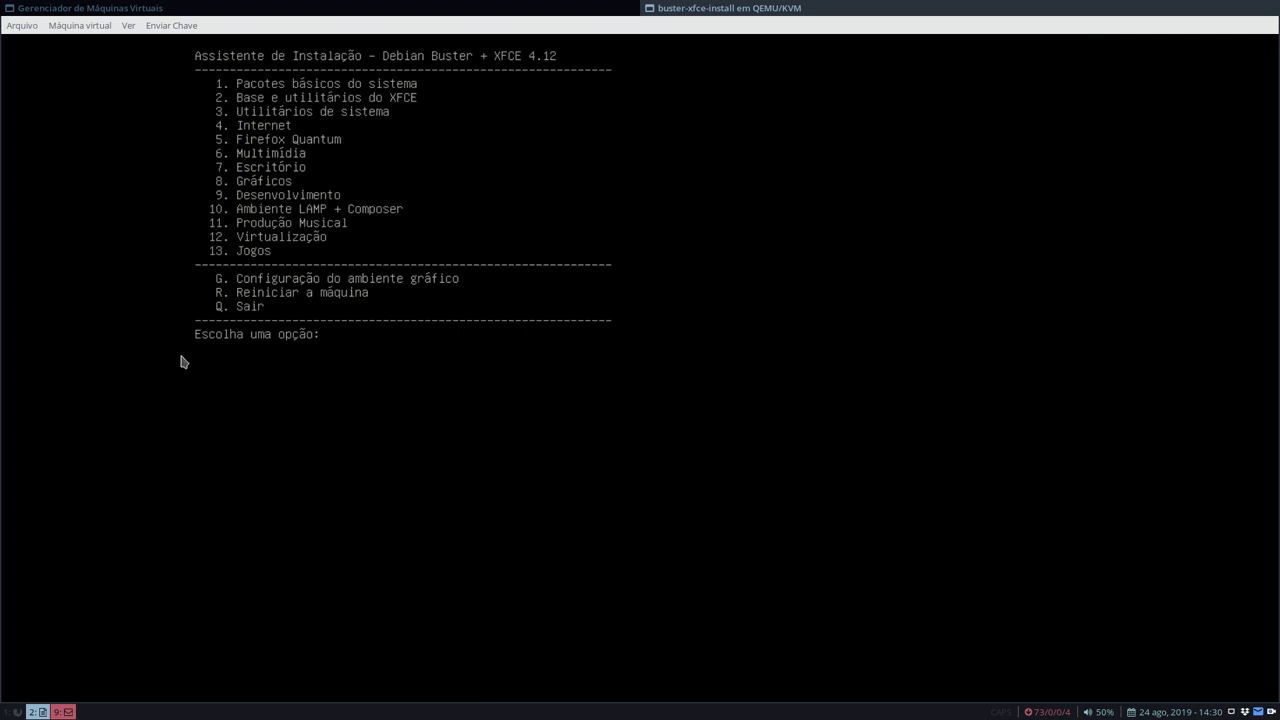
text(g)
key(Return)
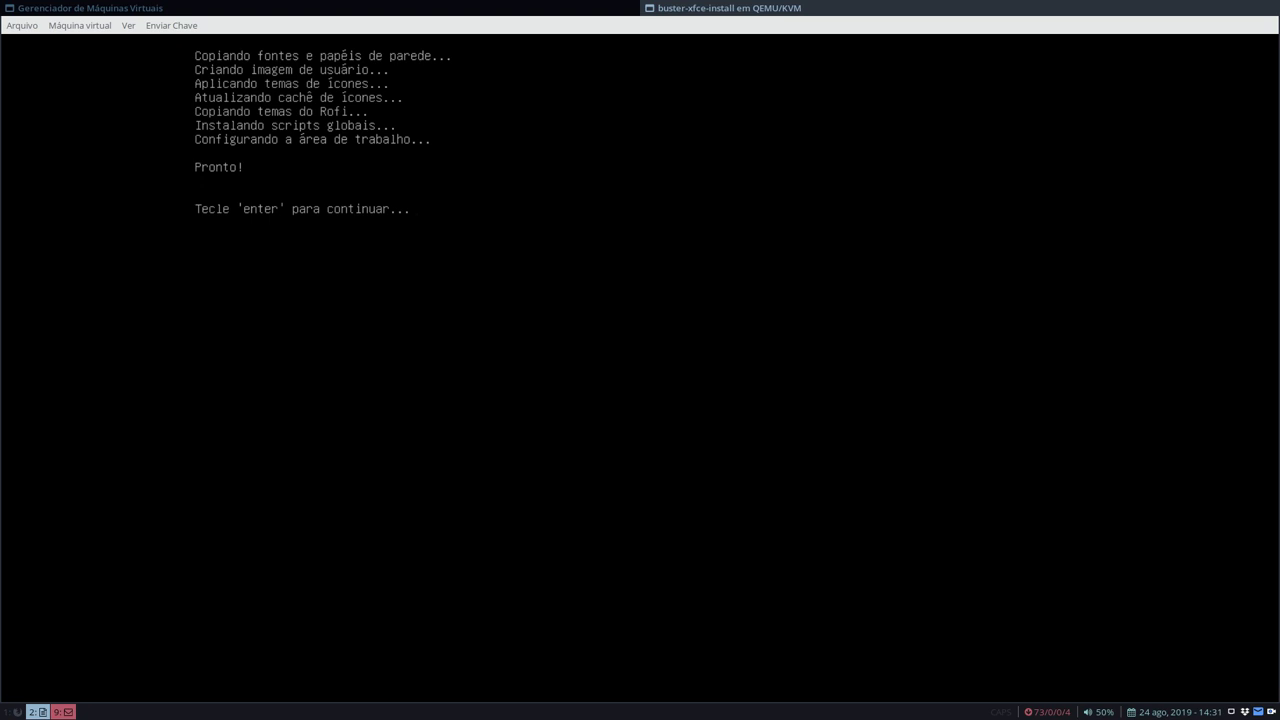
key(Return)
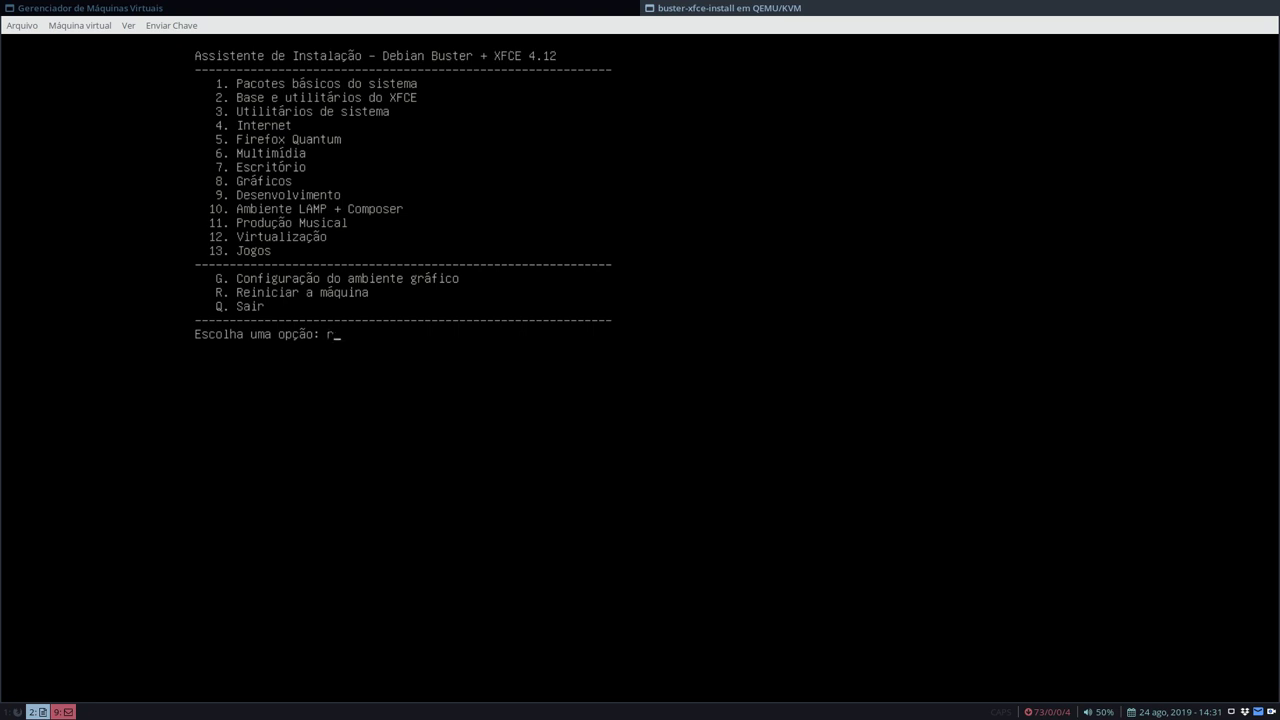
- Submit the reboot option, then set Ver > Escalar Exibição to Nunca
key(Return)
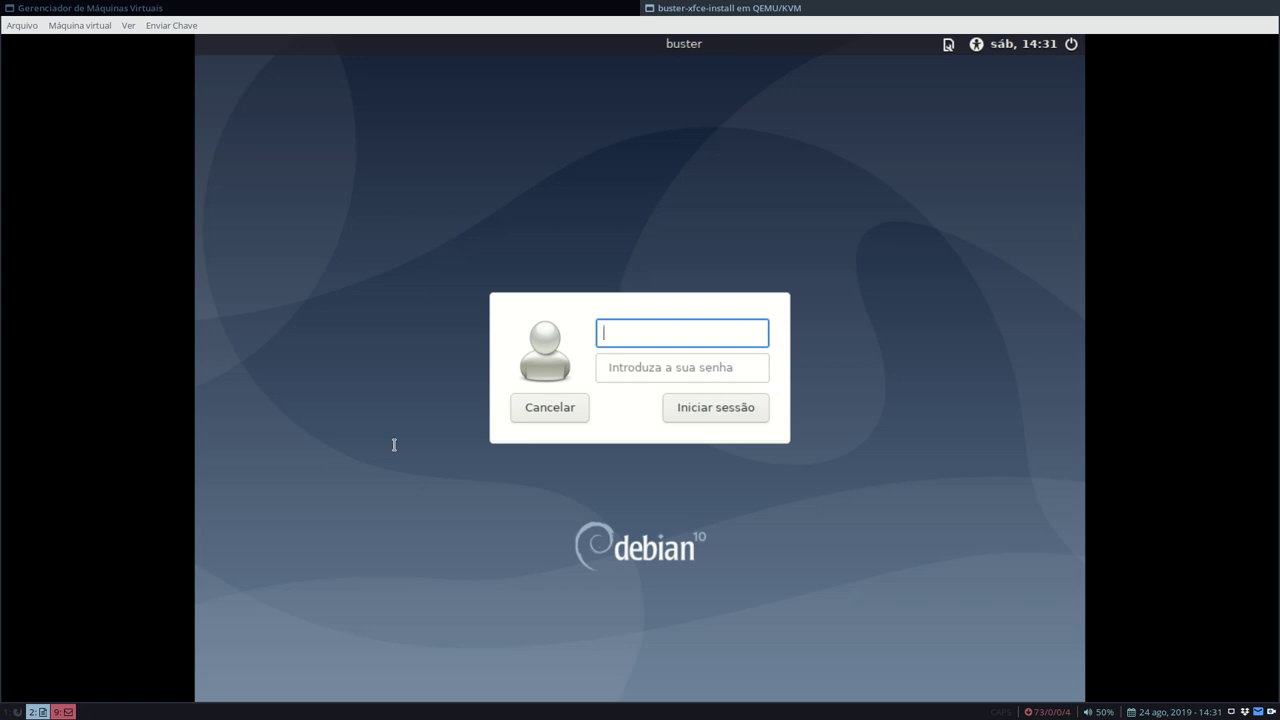
click(128, 27)
mouse_move(171, 172)
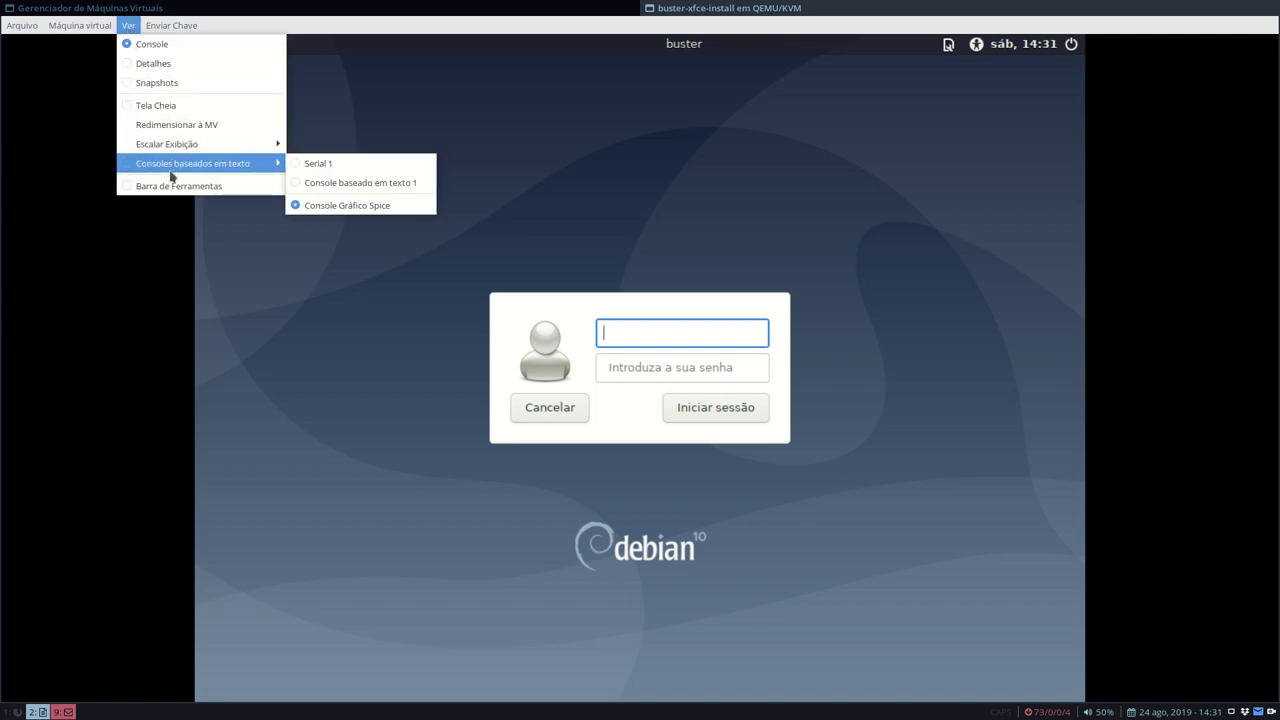
mouse_move(185, 150)
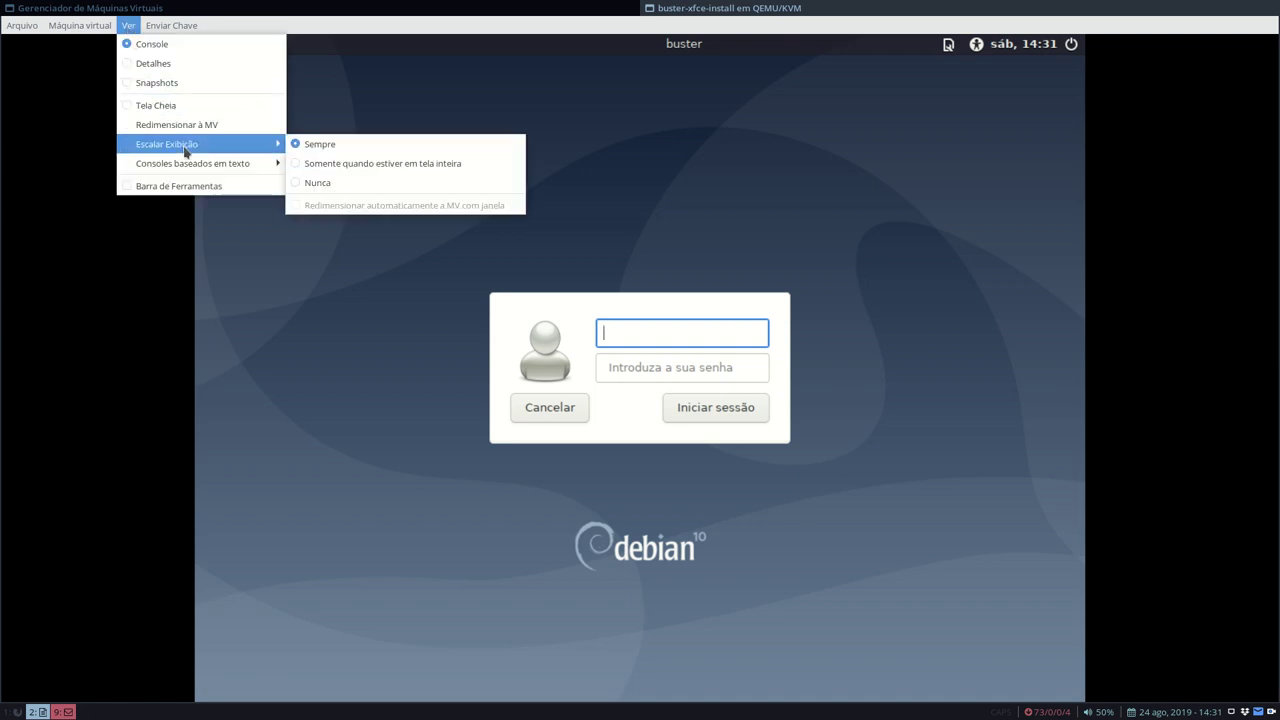
click(369, 183)
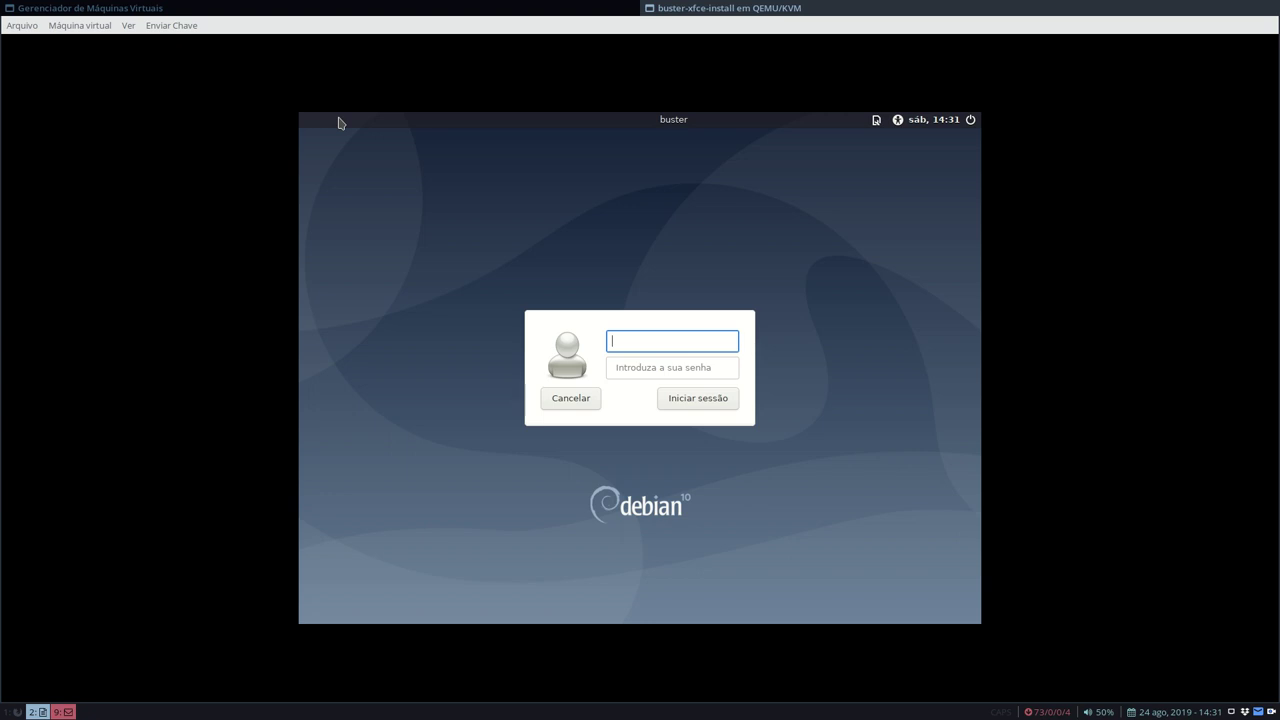
- Log in with the user's name and password, then open and close the Whisker menu
text(debxp)
key(Return)
text(•••)
key(Return)
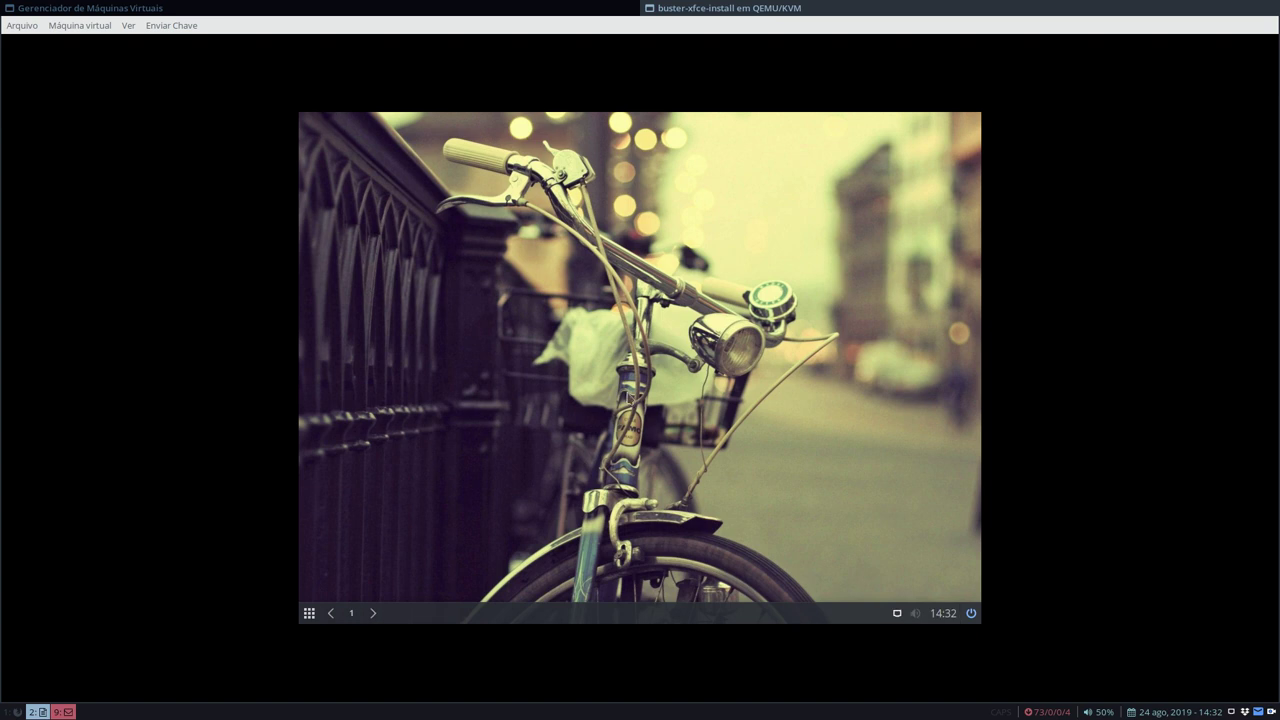
click(309, 613)
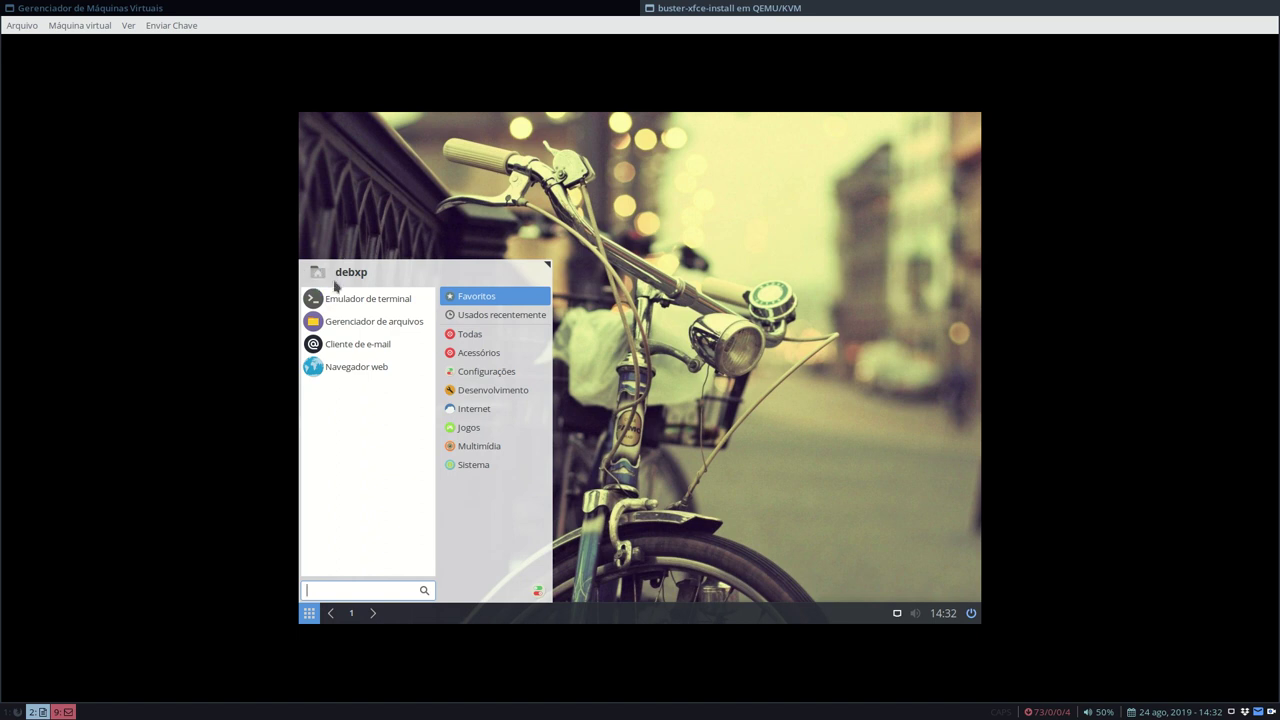
click(728, 283)
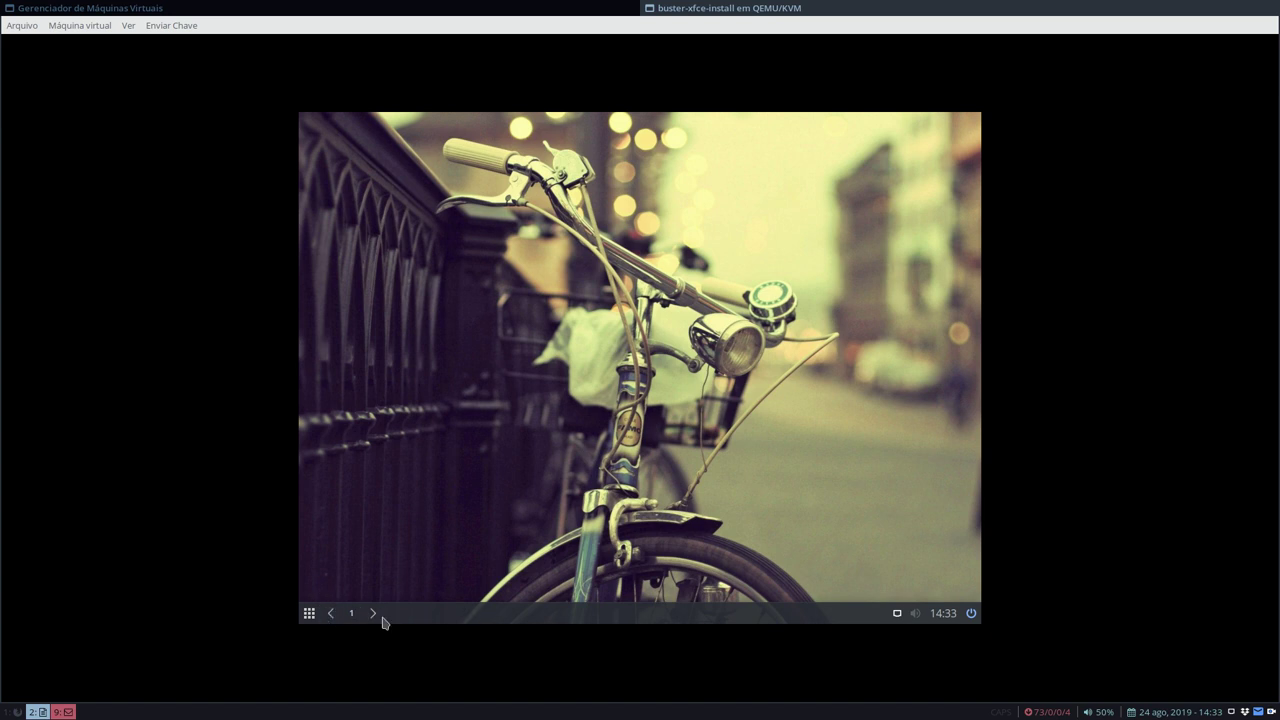
right_click(468, 612)
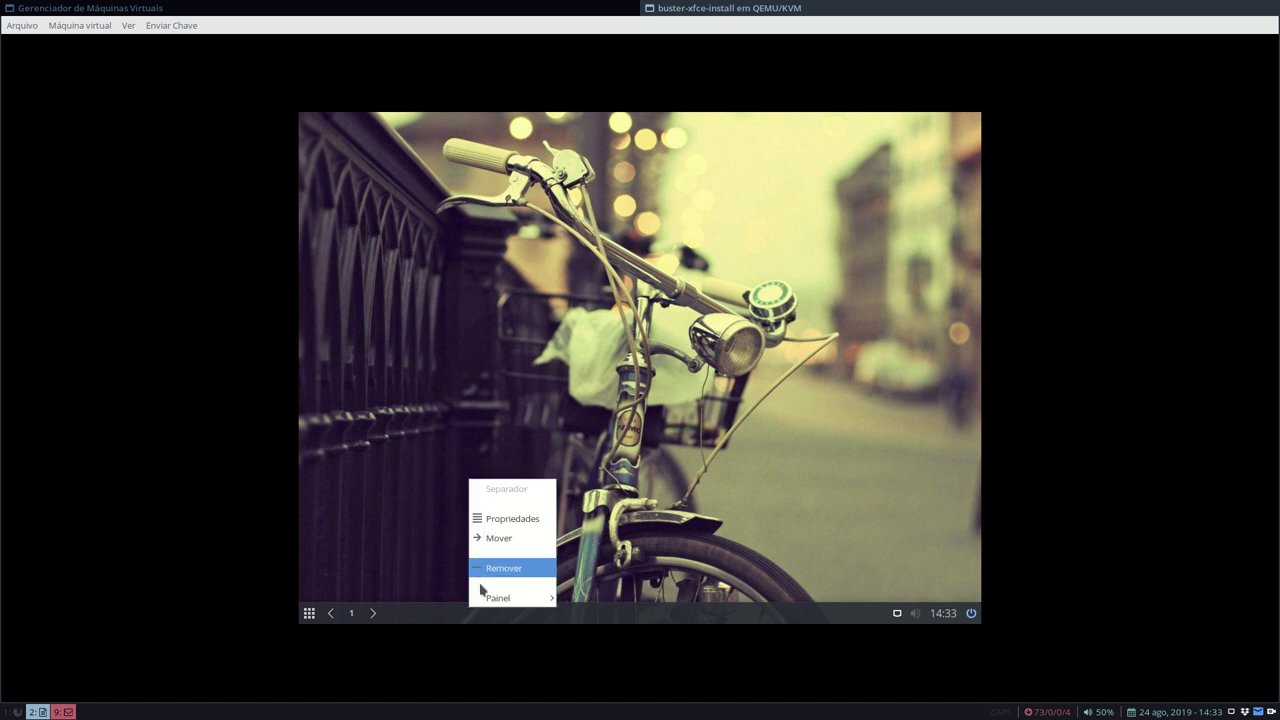
mouse_move(494, 598)
click(648, 524)
scroll(630, 347, down, 5)
scroll(630, 347, up, 4)
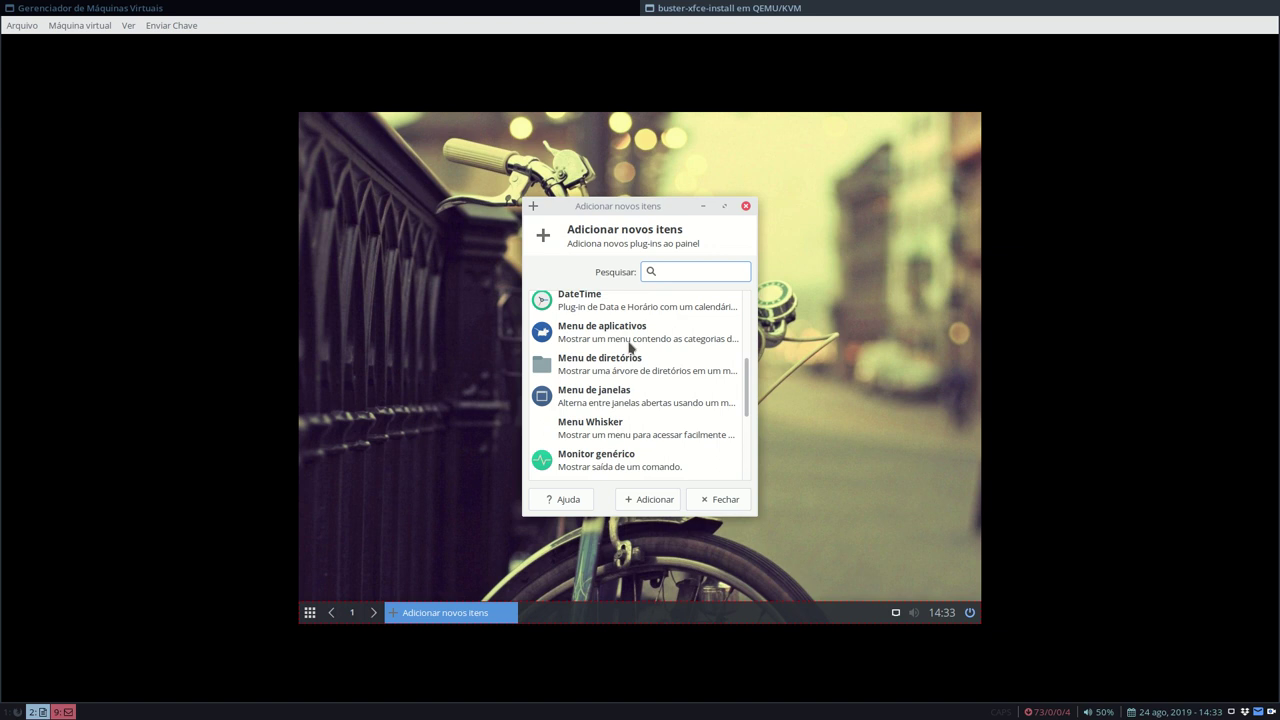
scroll(650, 347, down, 2)
scroll(606, 389, up, 3)
scroll(607, 389, down, 7)
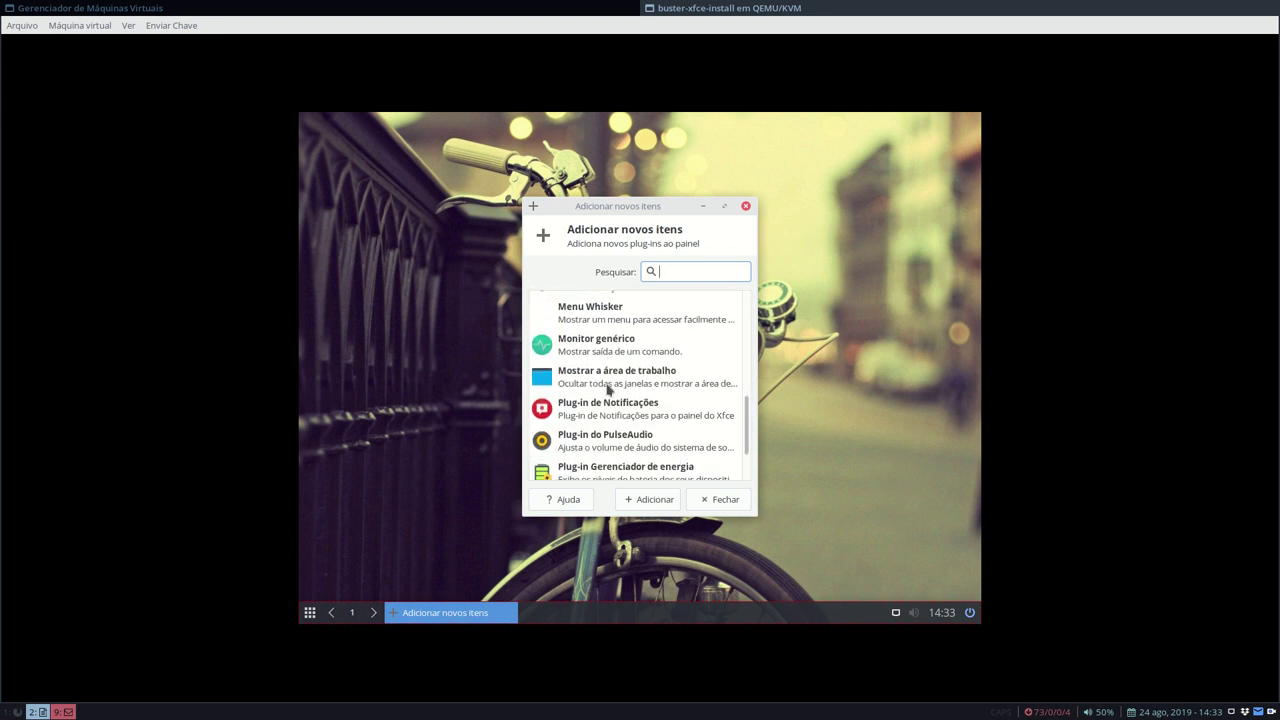
scroll(607, 389, down, 2)
scroll(607, 389, up, 4)
scroll(607, 389, up, 2)
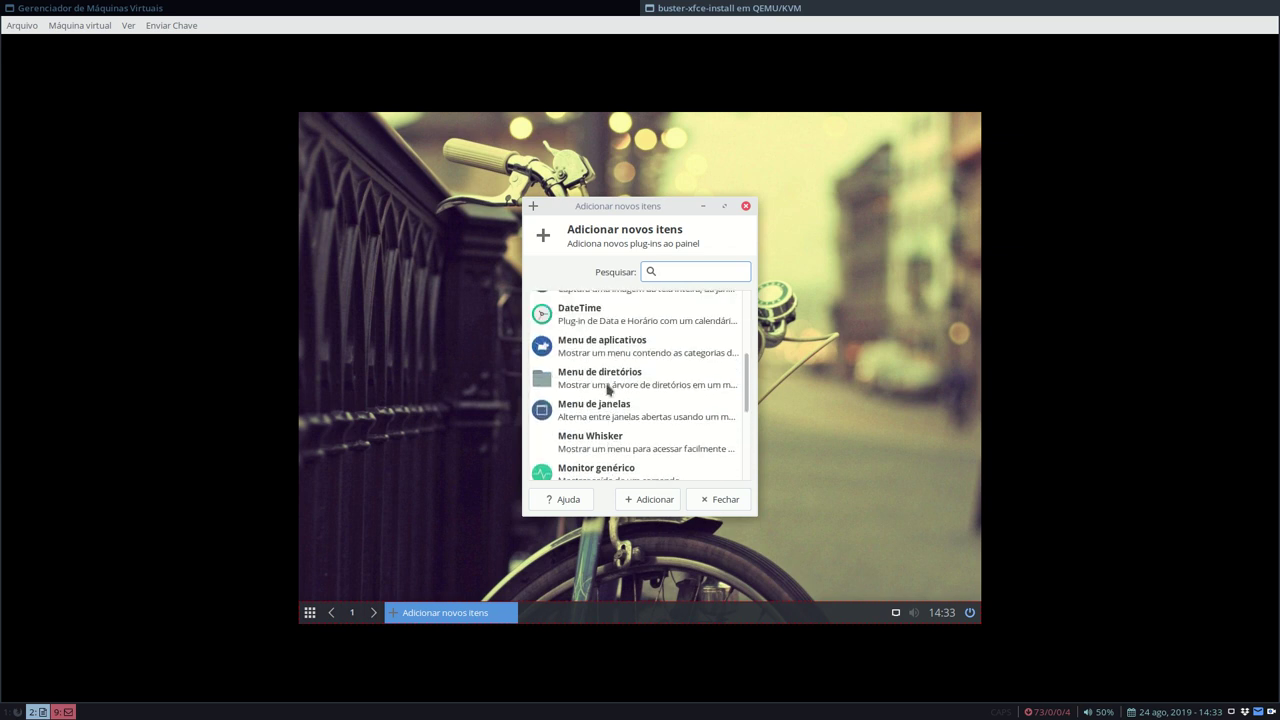
click(607, 389)
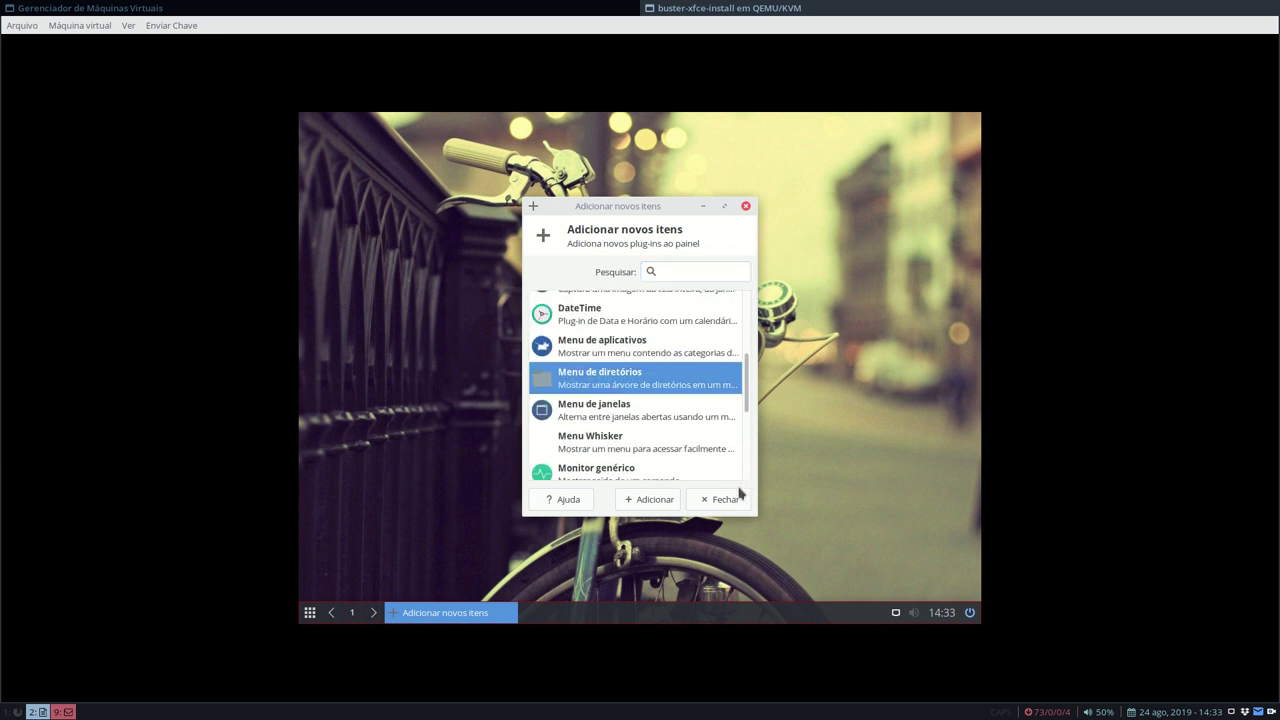
click(645, 500)
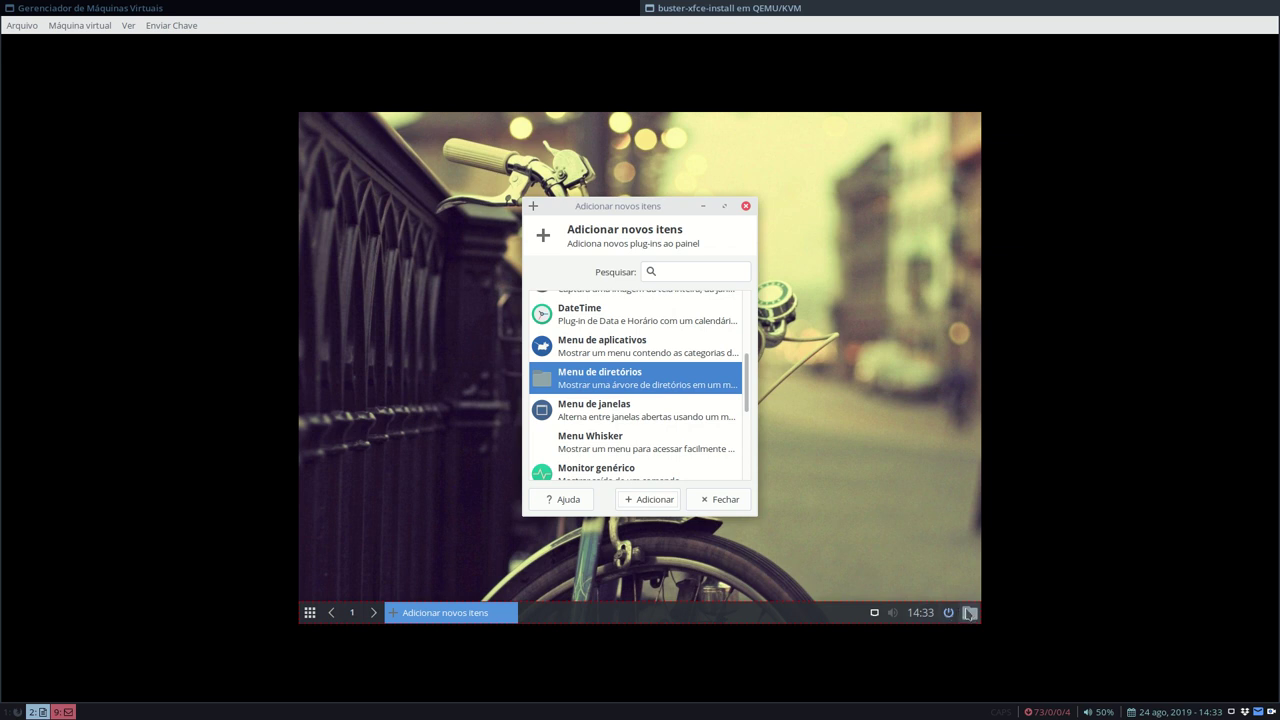
click(969, 614)
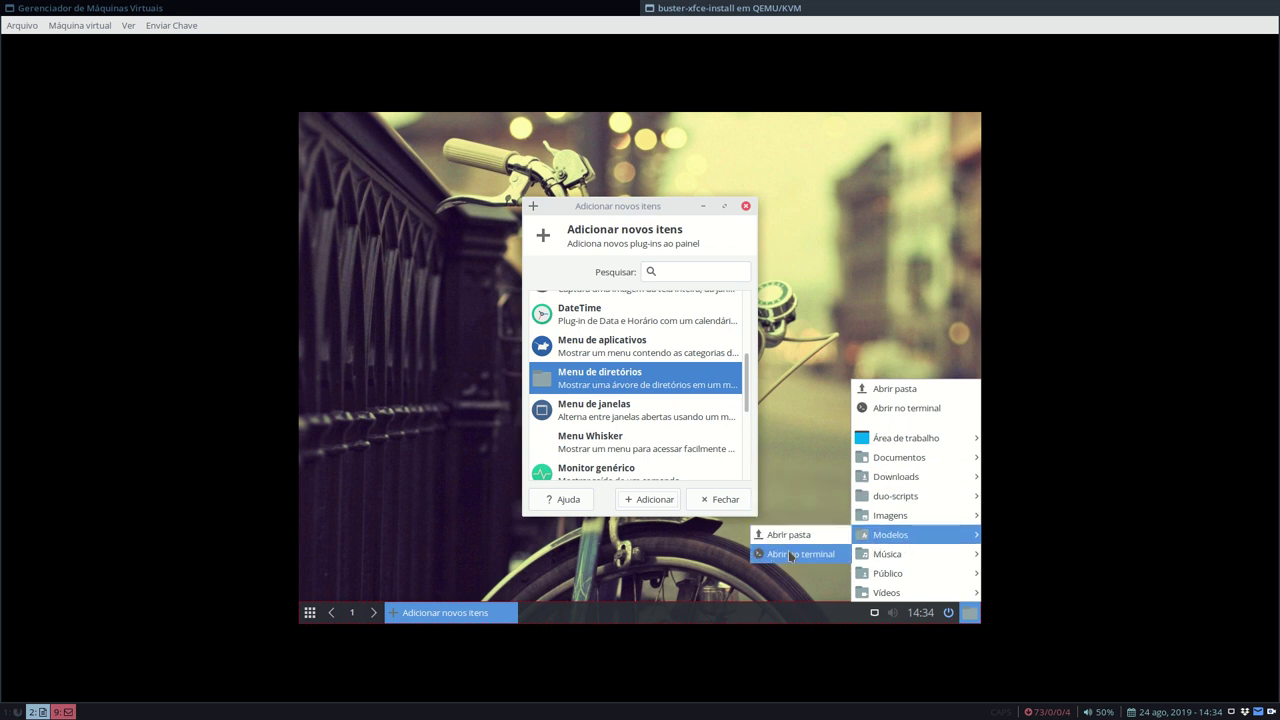
click(823, 317)
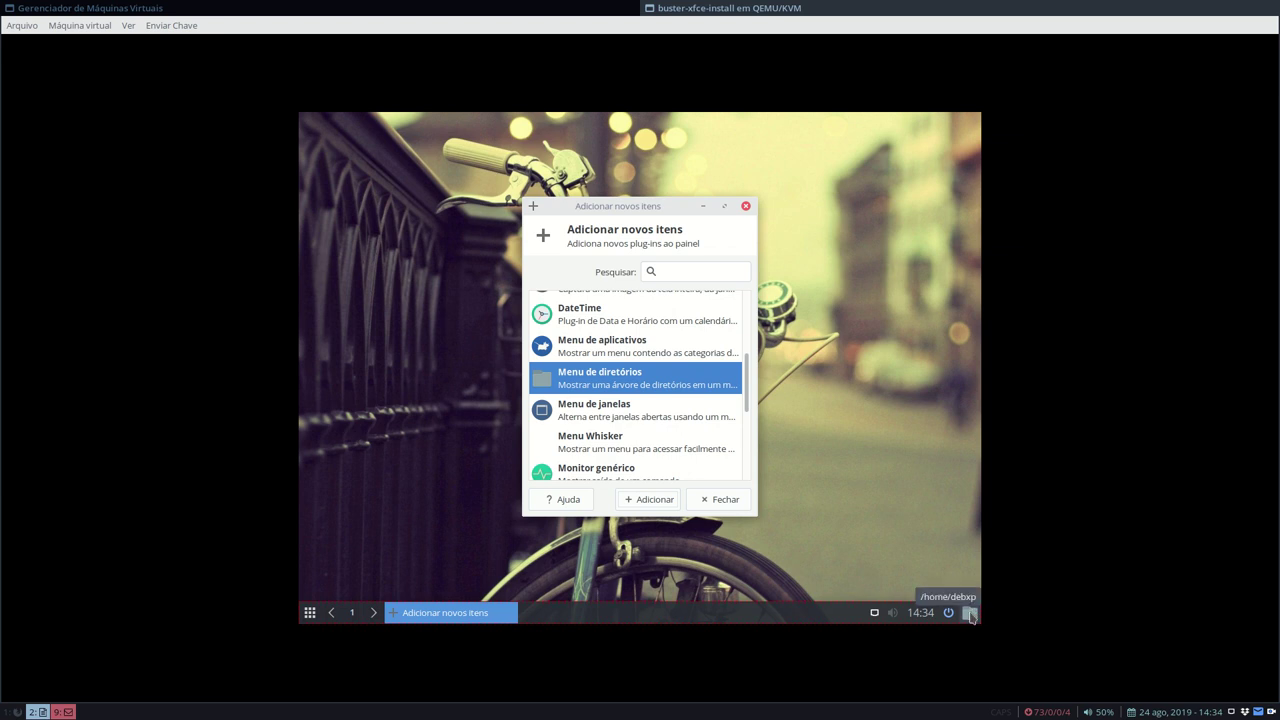
right_click(969, 613)
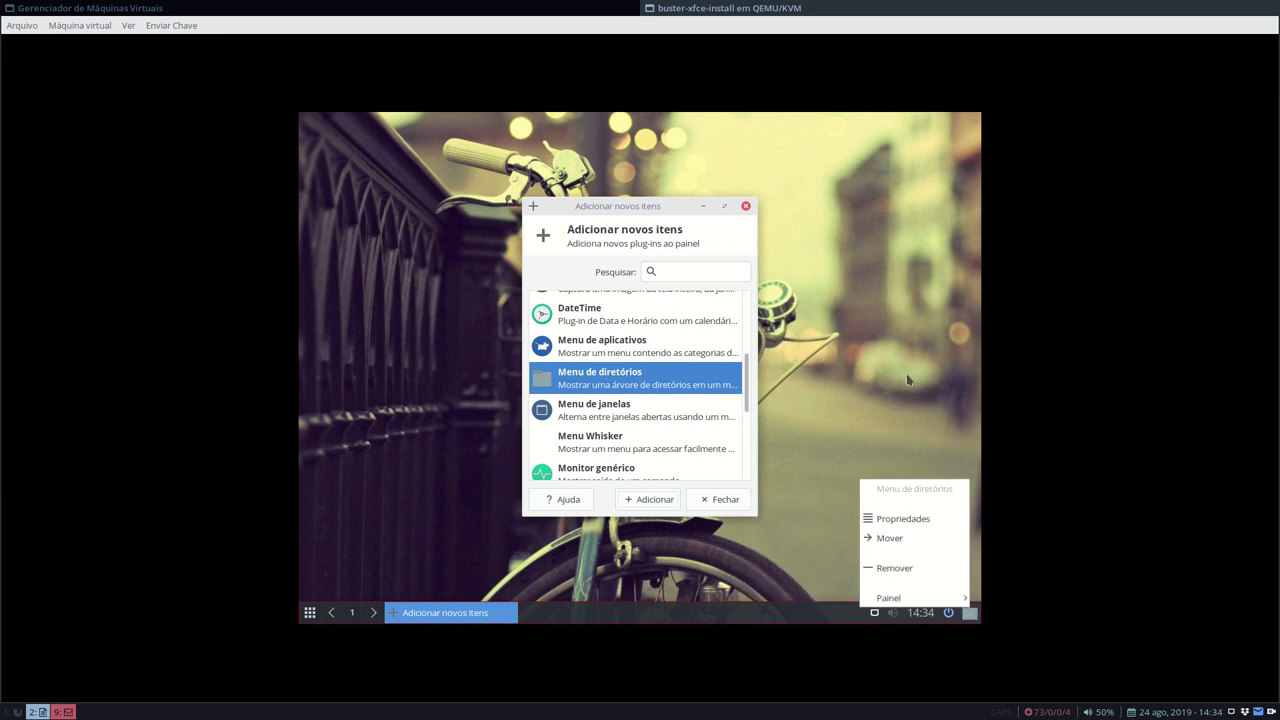
click(904, 569)
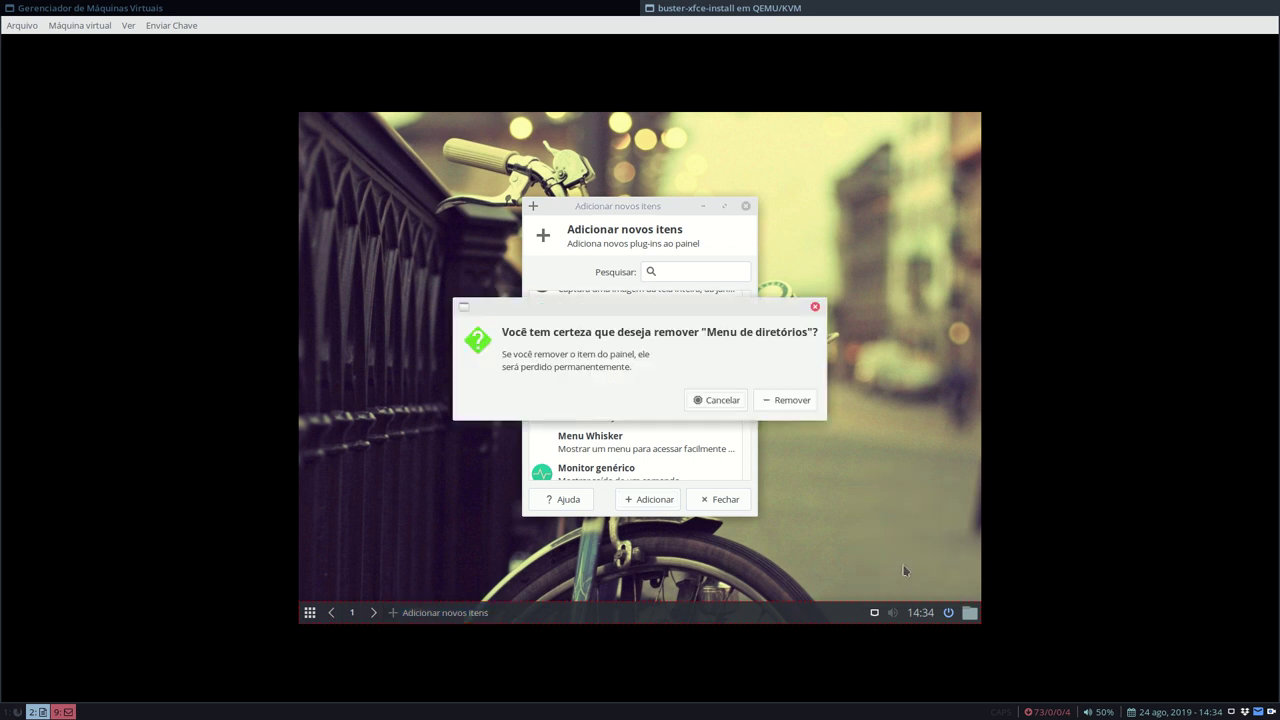
click(788, 401)
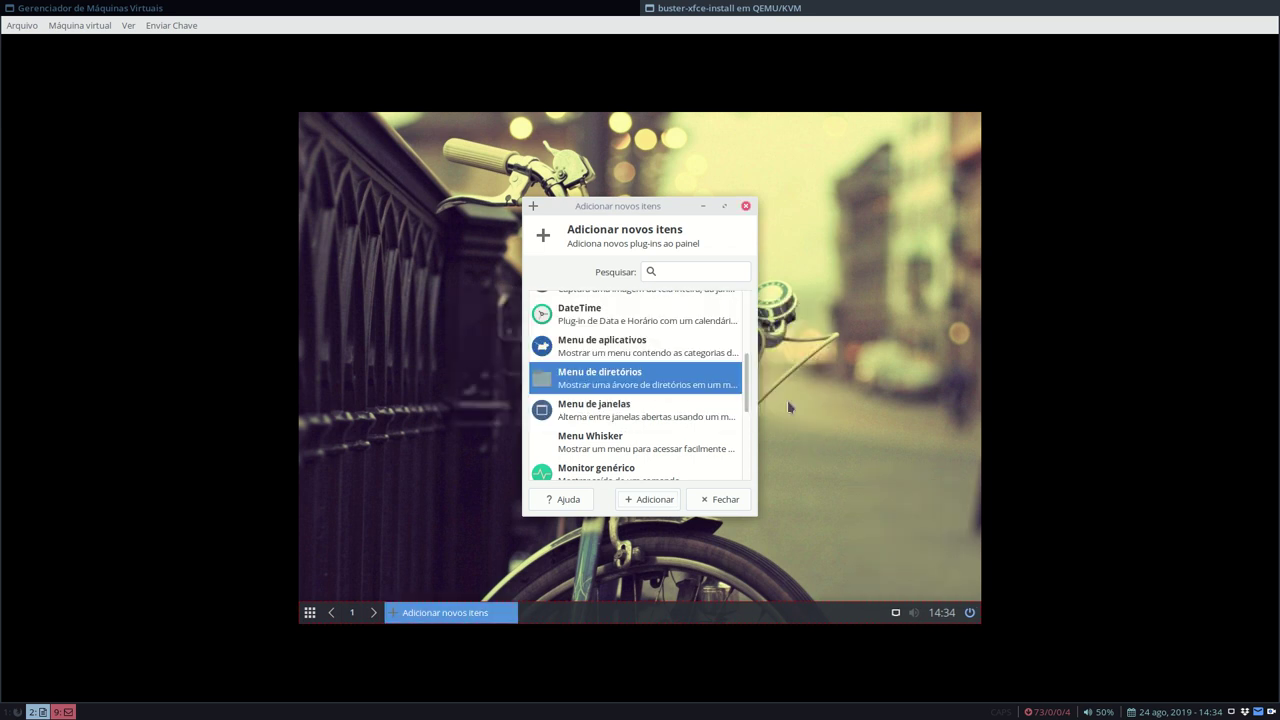
click(720, 499)
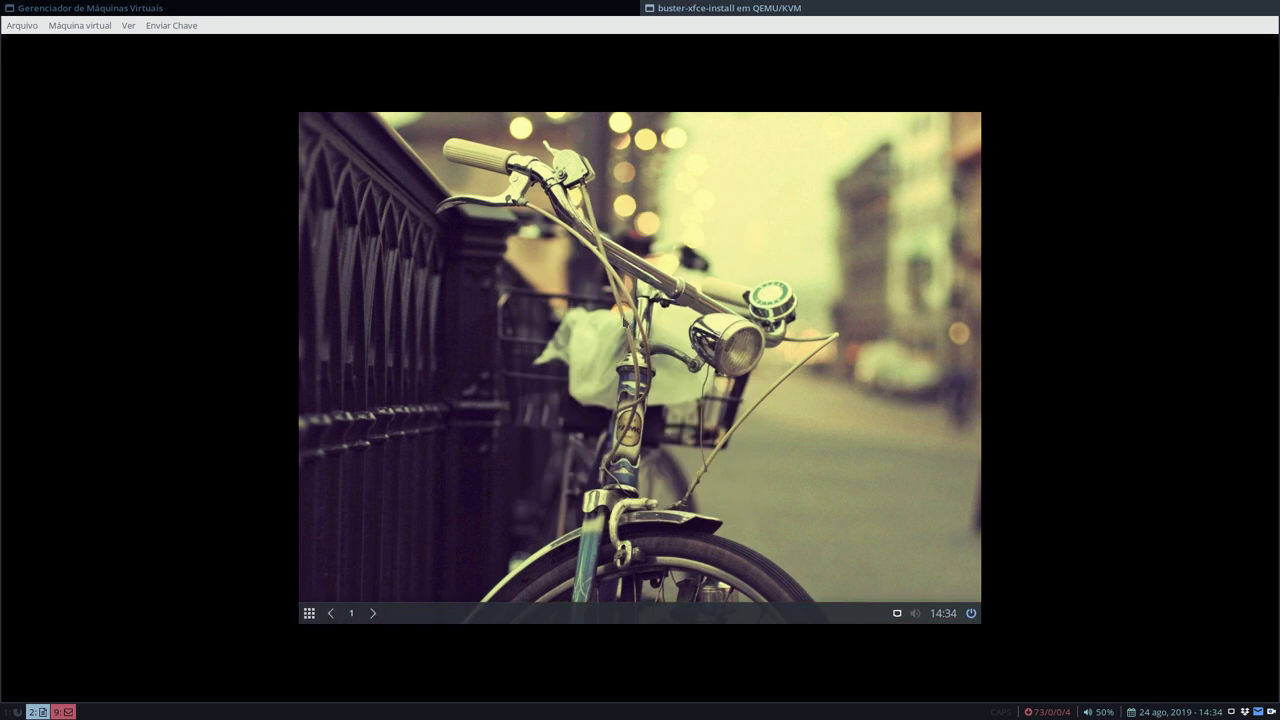
- Browse the Whisker menu, open and close MenuLibre via Editar Aplicações, then reopen the menu
click(310, 613)
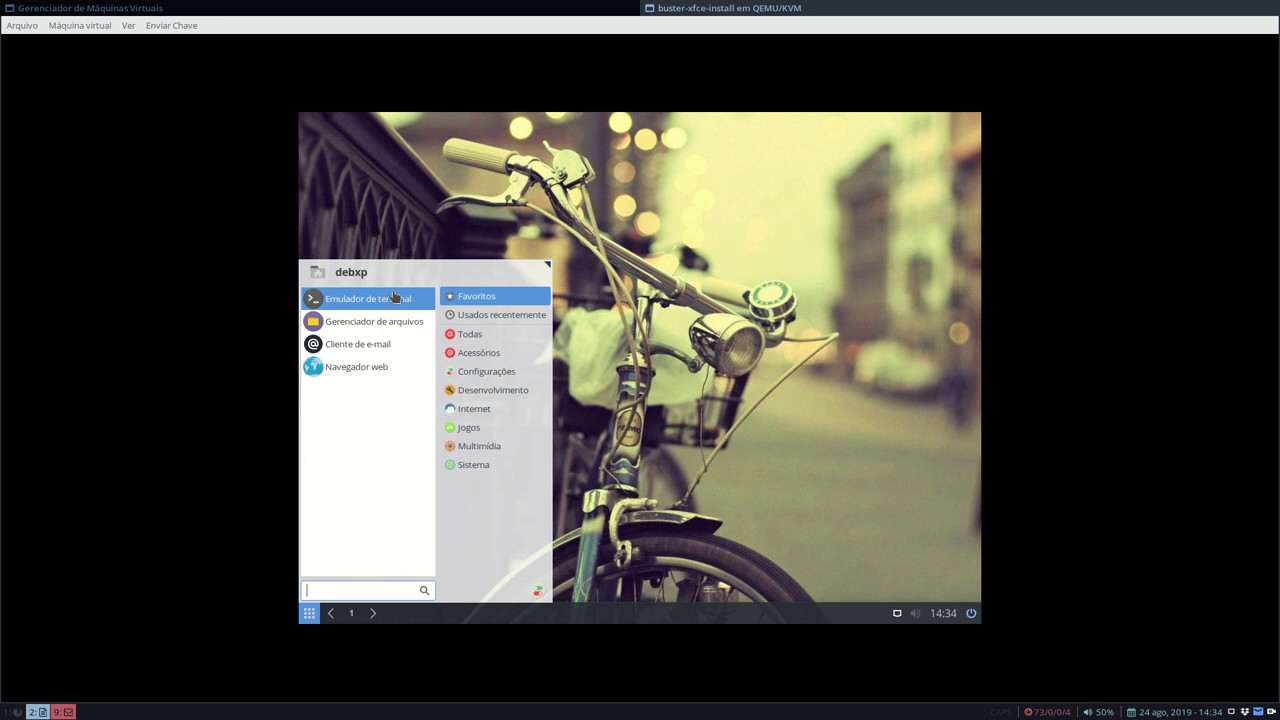
click(309, 612)
right_click(309, 612)
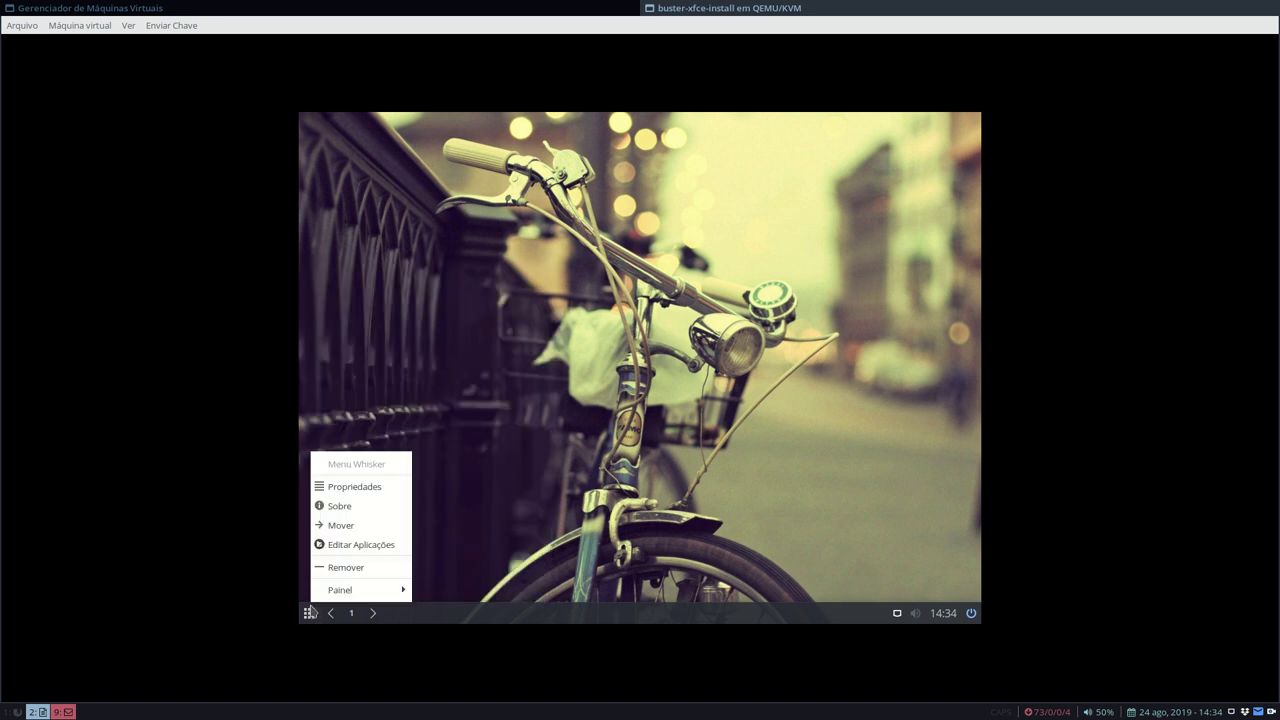
click(370, 544)
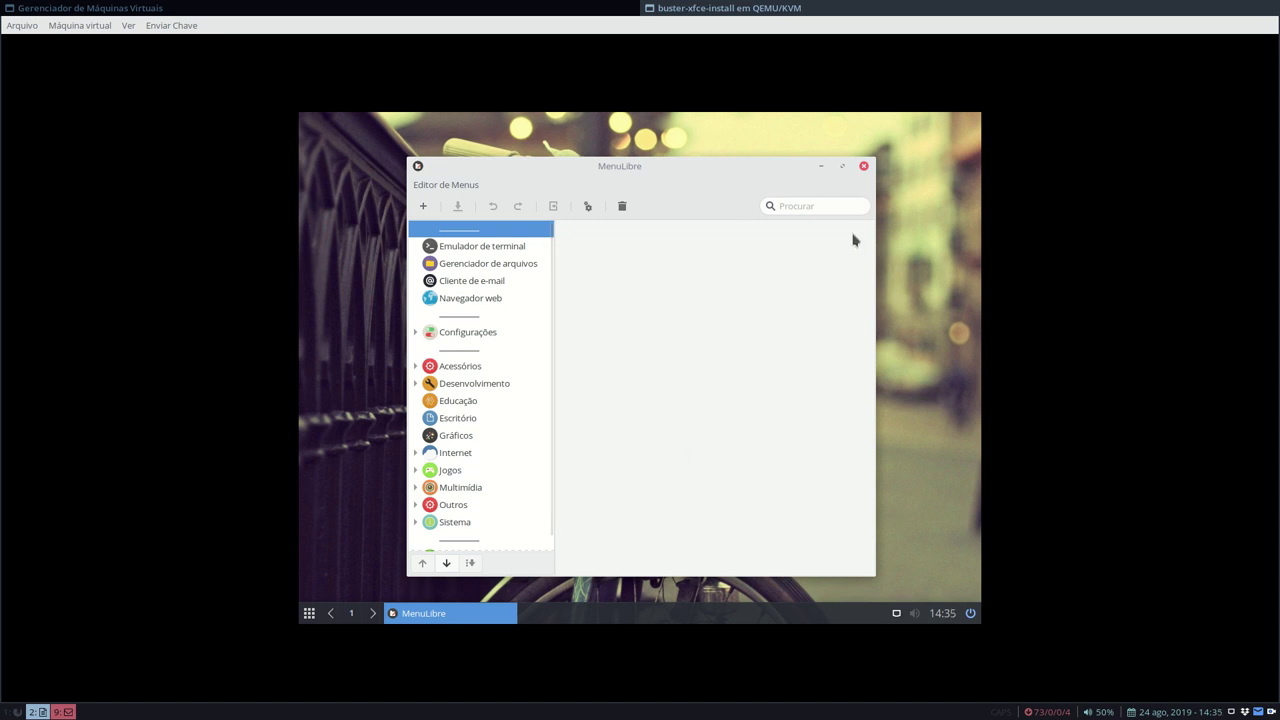
click(864, 168)
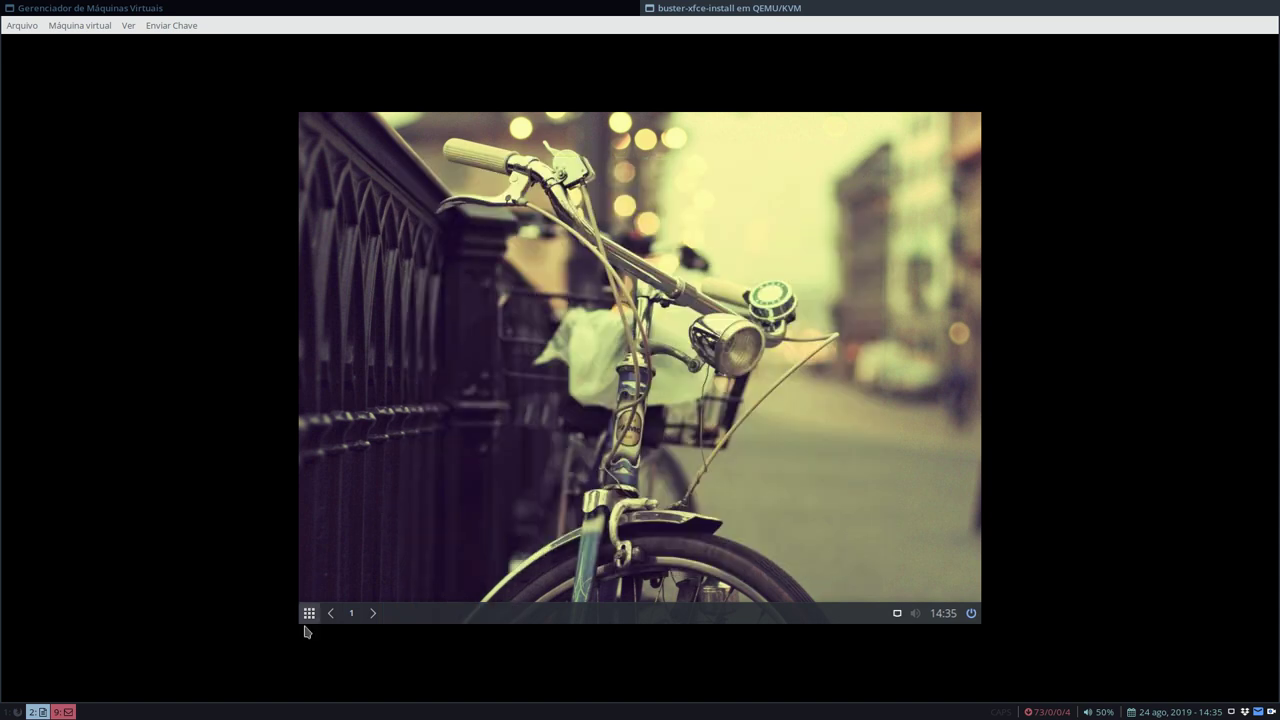
click(309, 614)
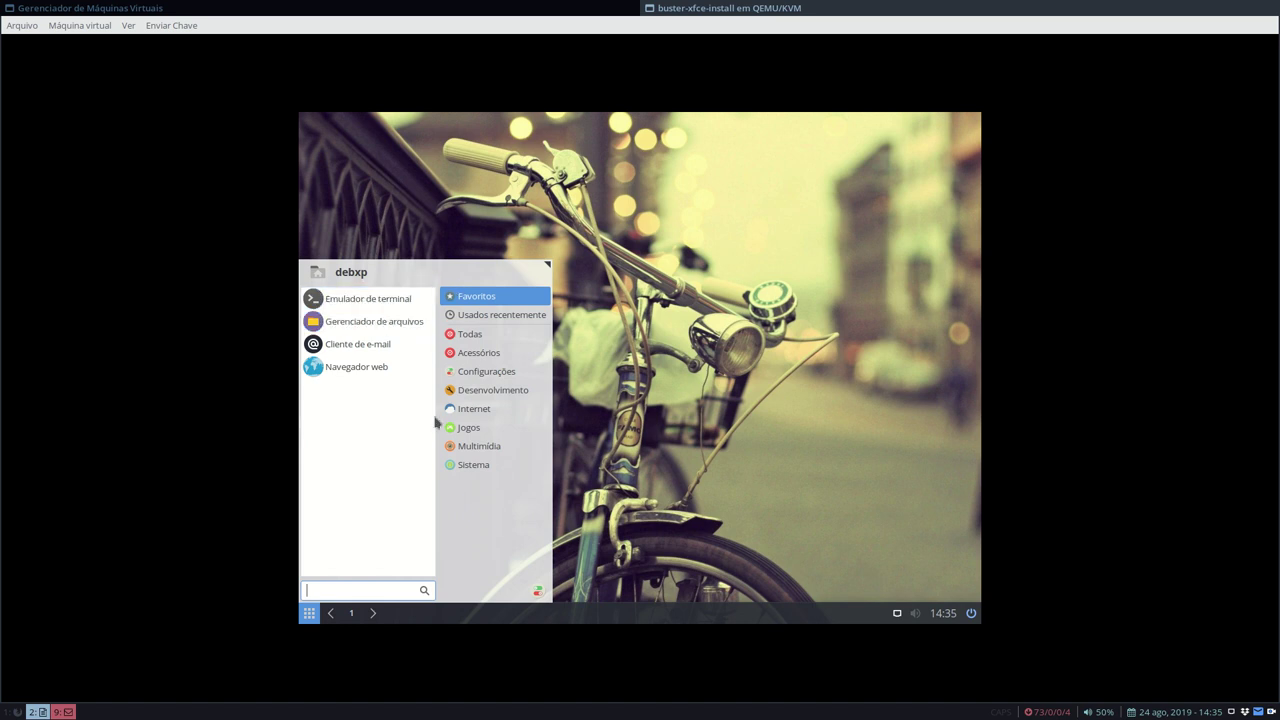
- Open the Whisker Menu properties on the Comandos tab and move the dialog aside to compare with the menu
click(706, 388)
right_click(312, 610)
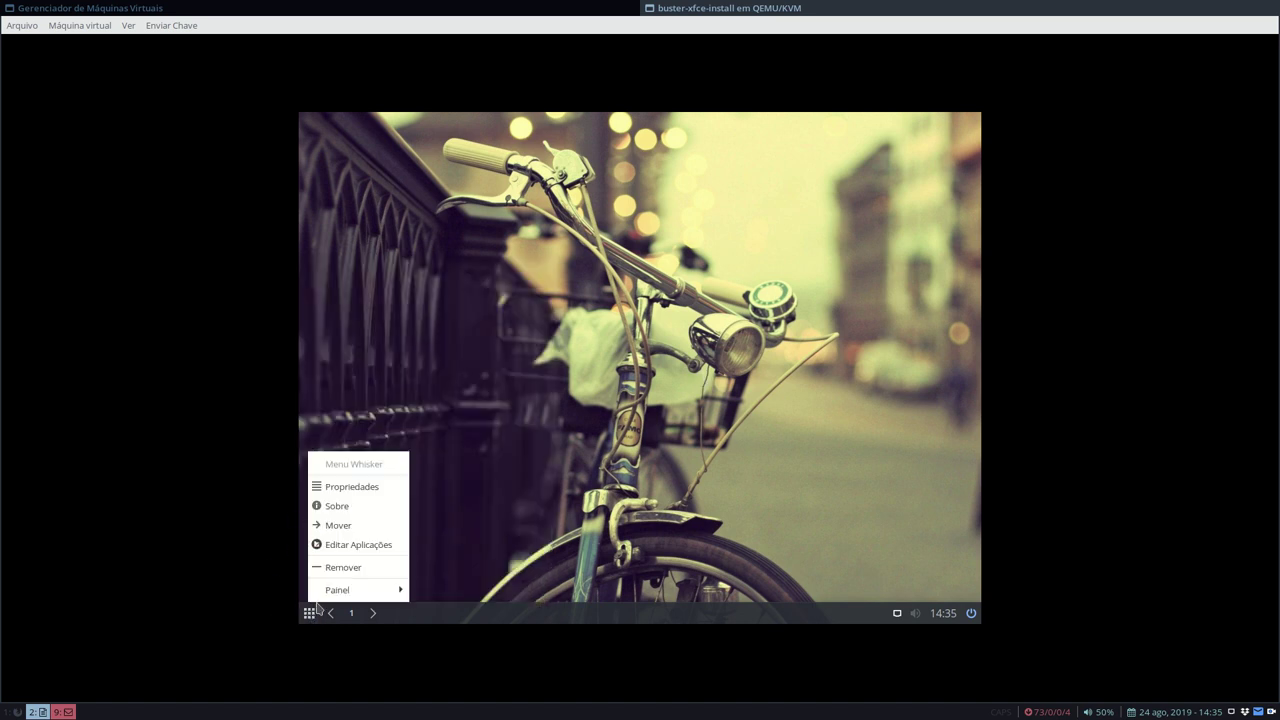
click(352, 487)
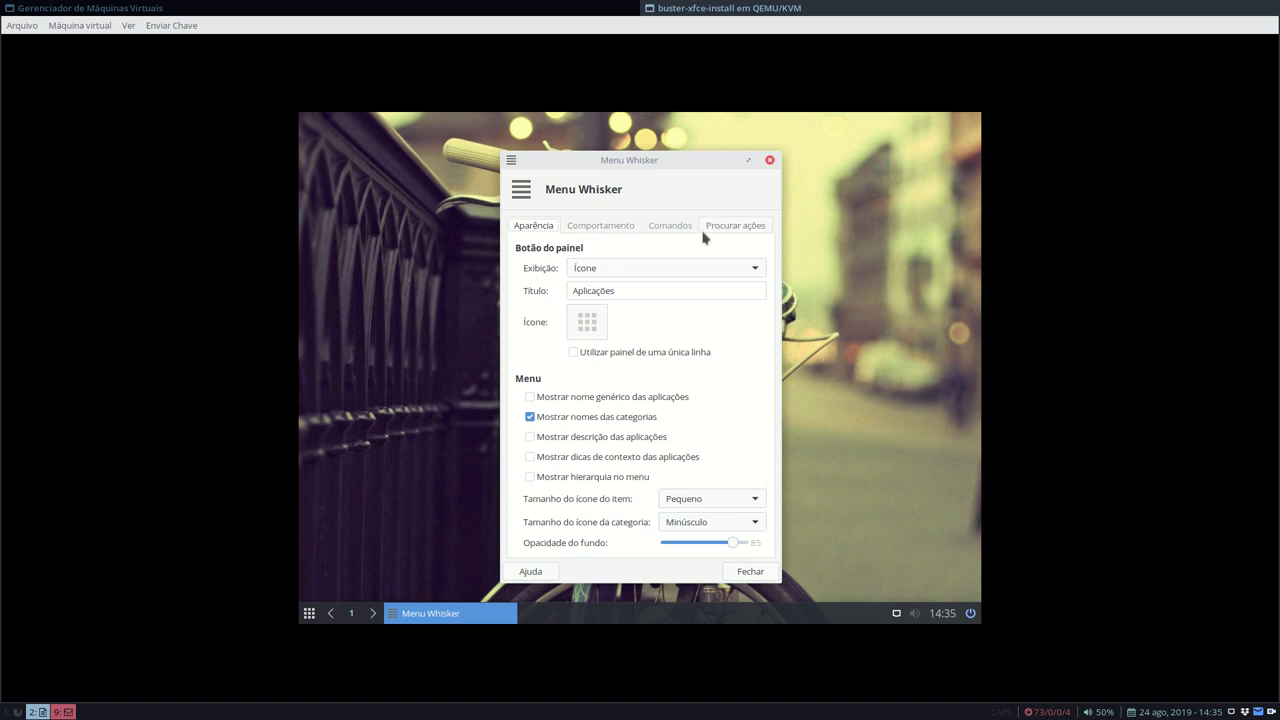
click(662, 227)
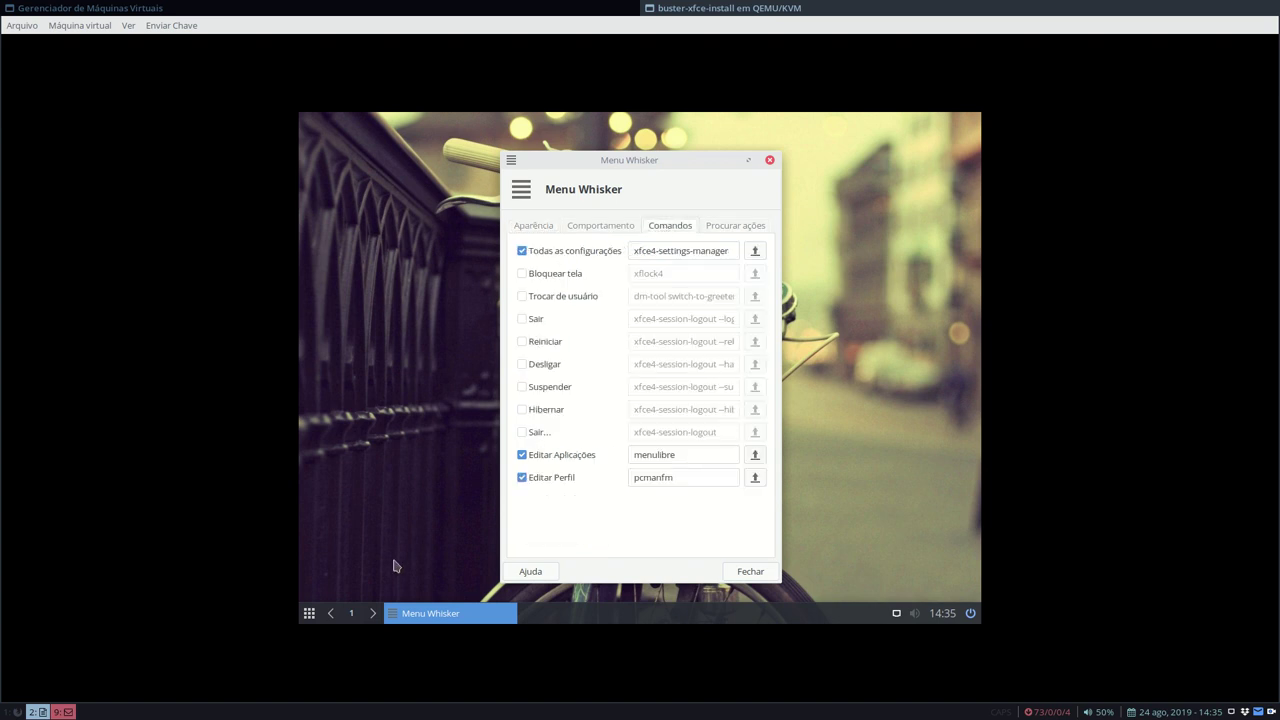
click(310, 616)
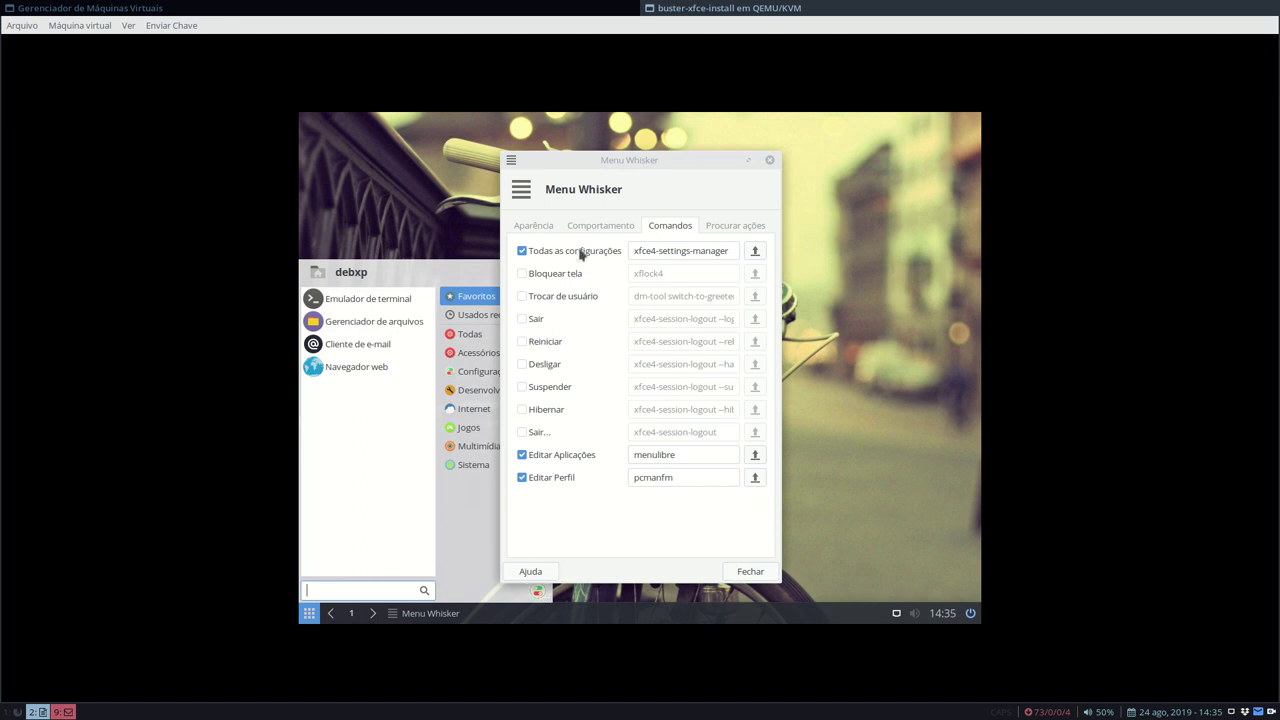
click(459, 237)
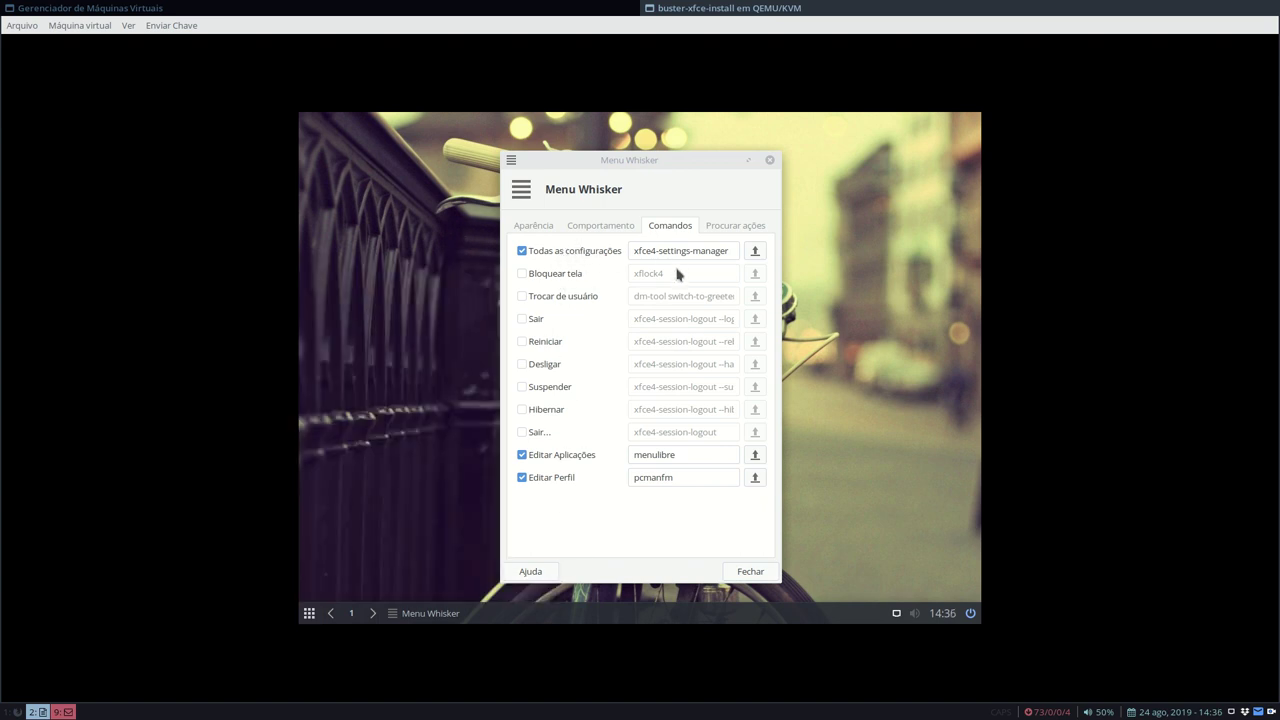
drag(598, 160, 769, 142)
click(310, 613)
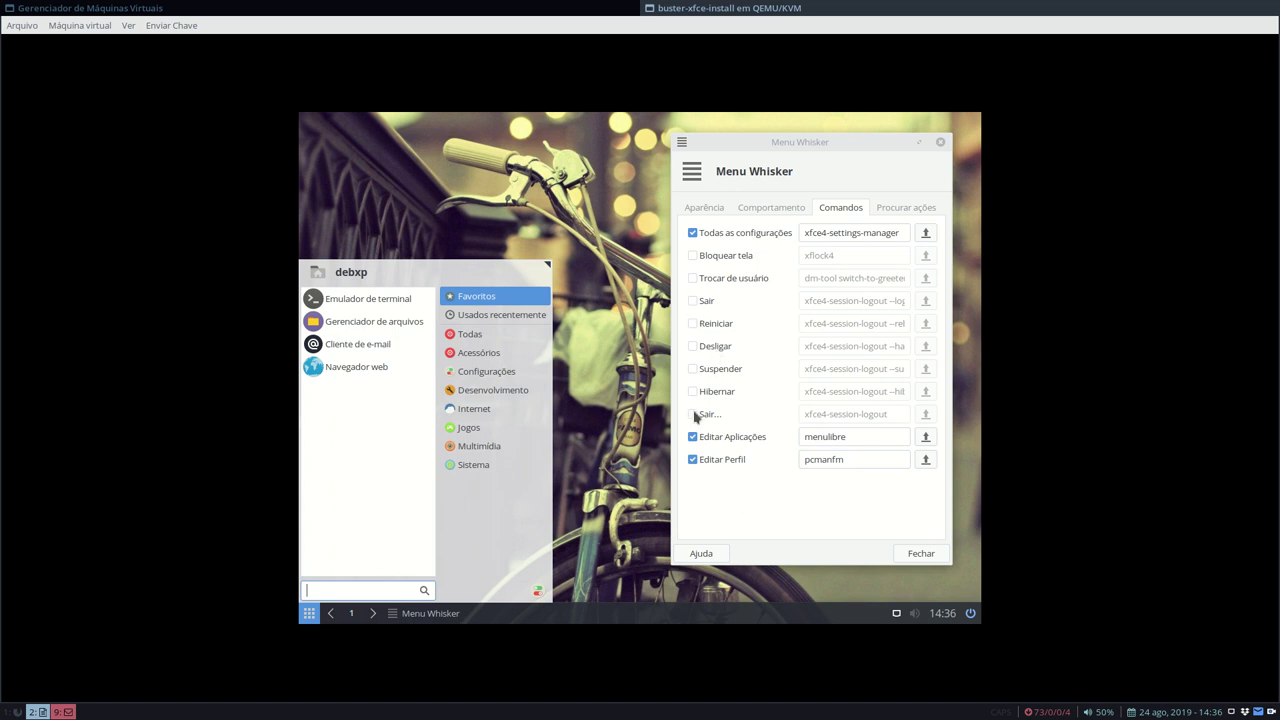
click(697, 418)
- Tick Sair..., then test the new logout button in the menu and cancel the logout
click(697, 418)
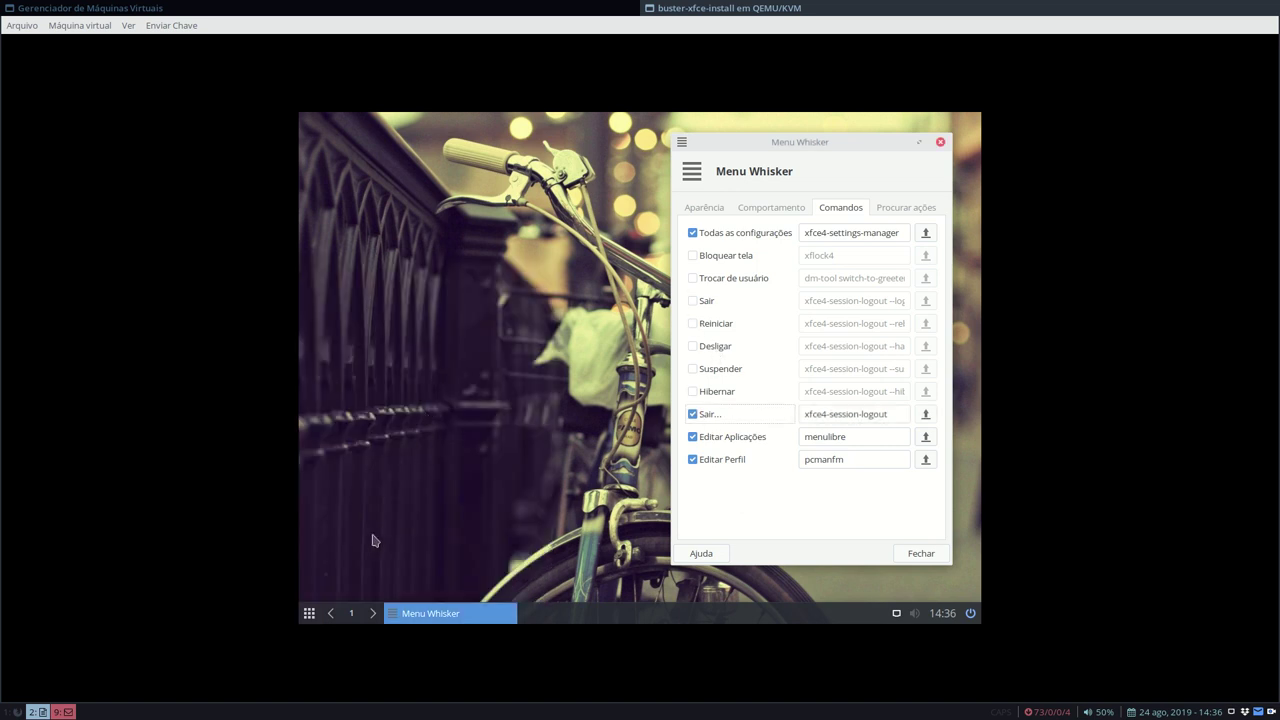
click(310, 616)
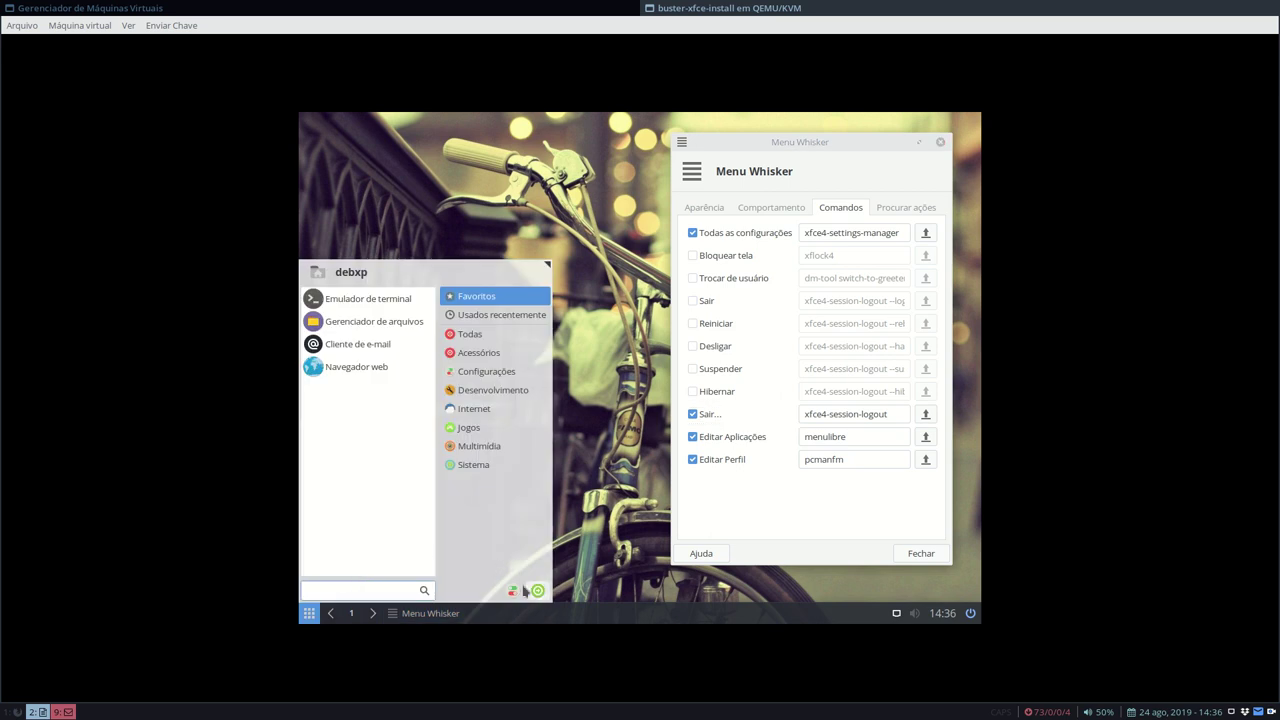
click(539, 592)
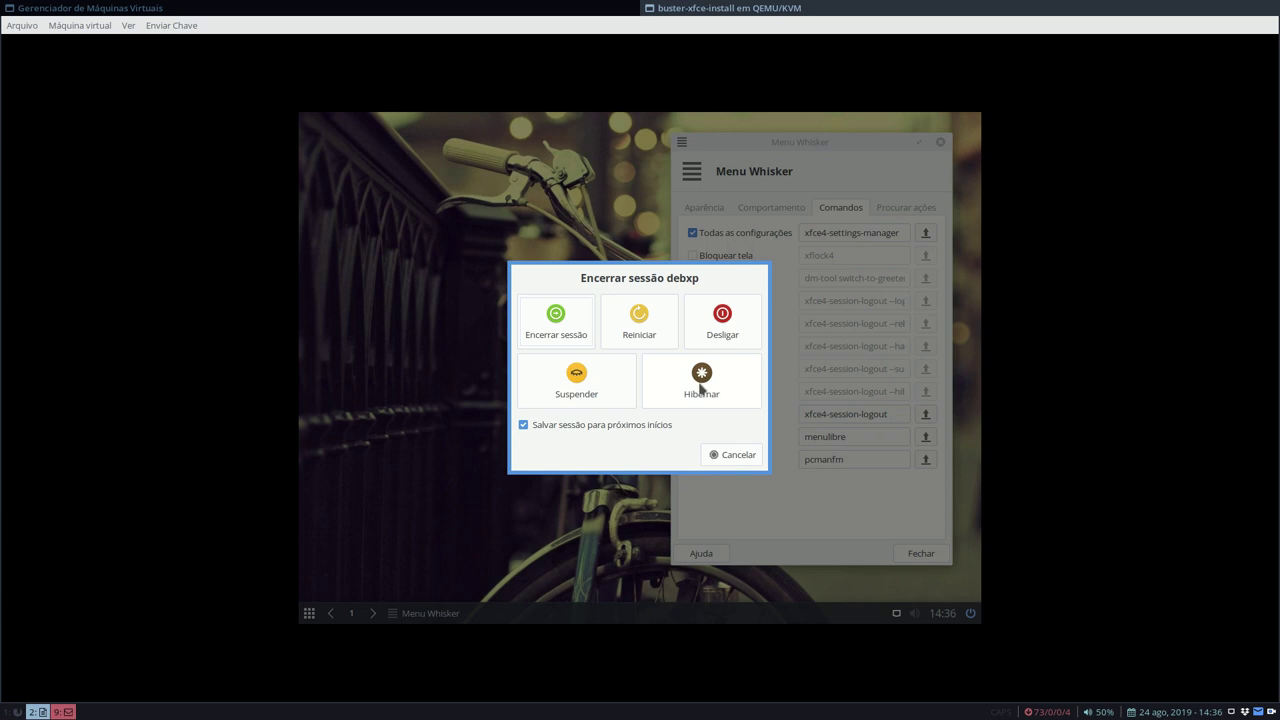
click(709, 454)
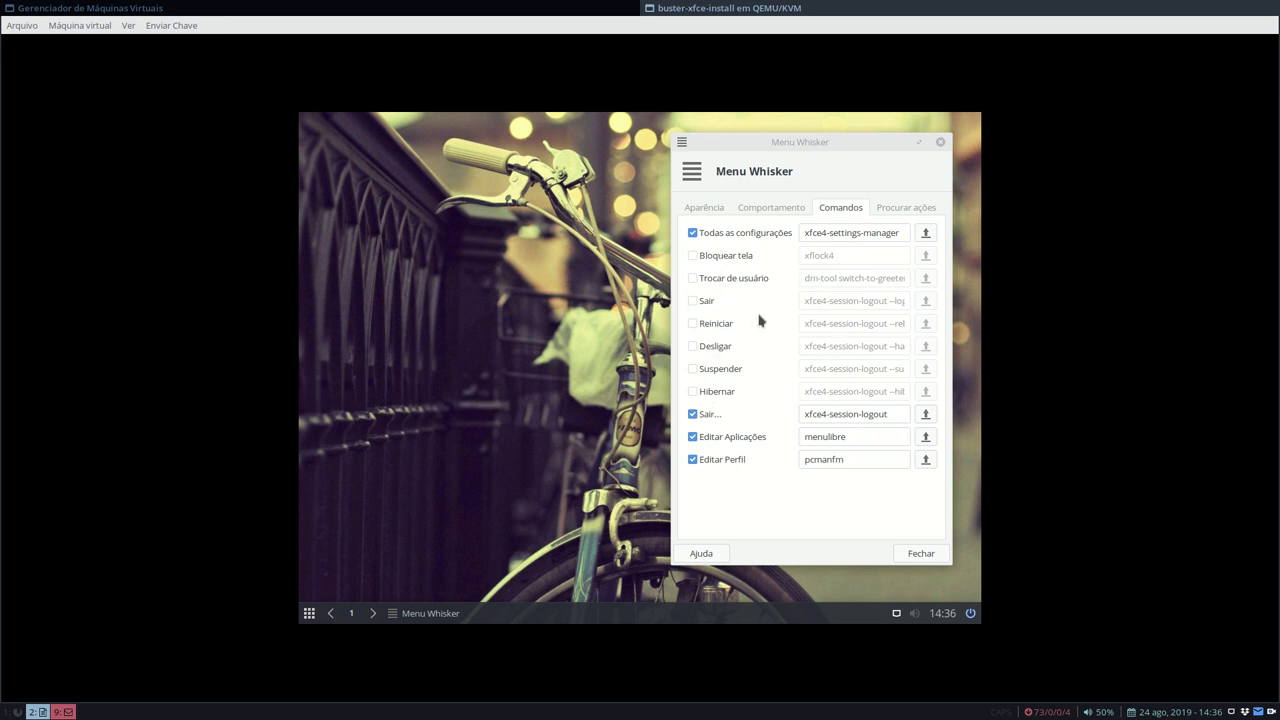
click(310, 612)
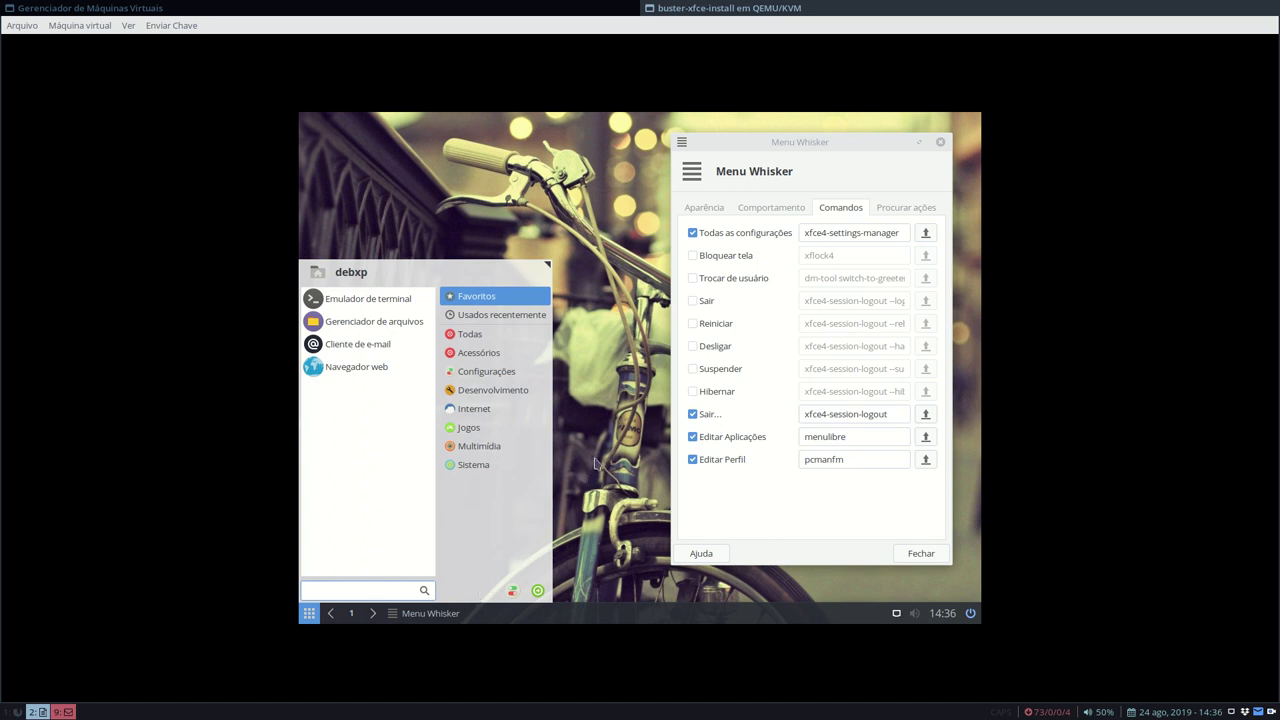
click(626, 430)
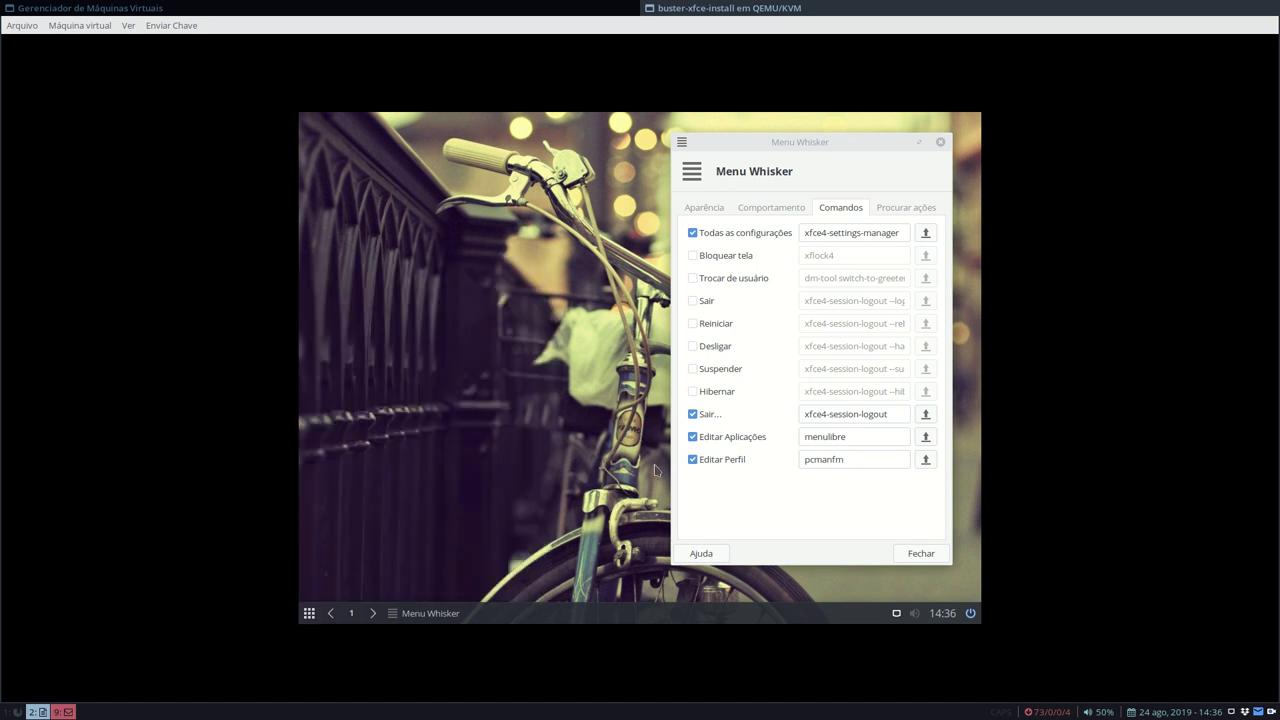
click(309, 613)
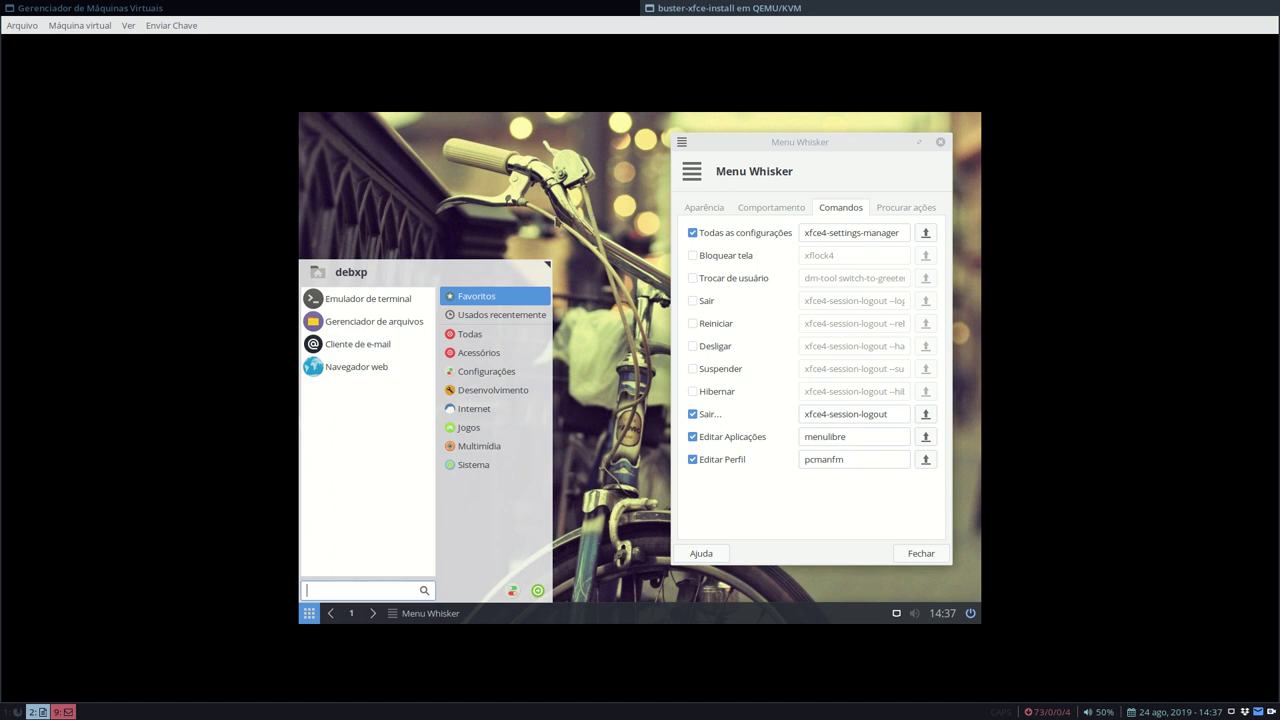
- Open the home folder via the menu's profile icon, close the file manager, then close the Whisker settings
click(318, 278)
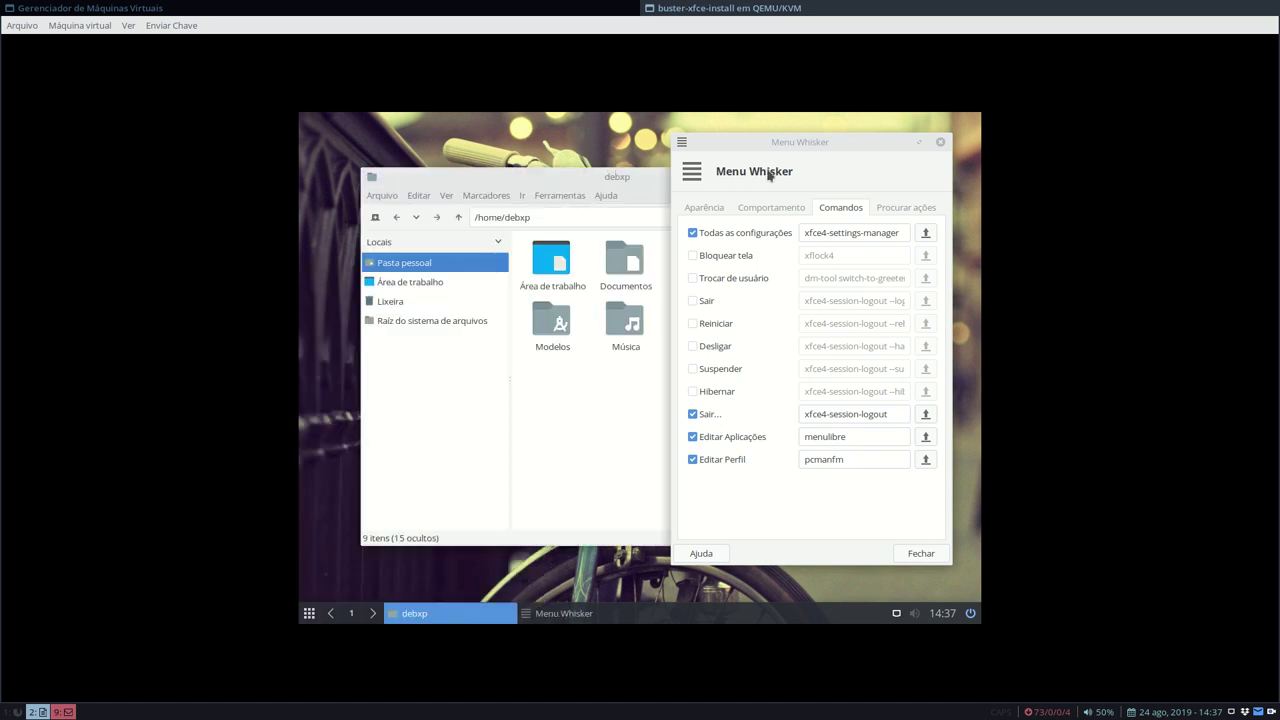
click(312, 614)
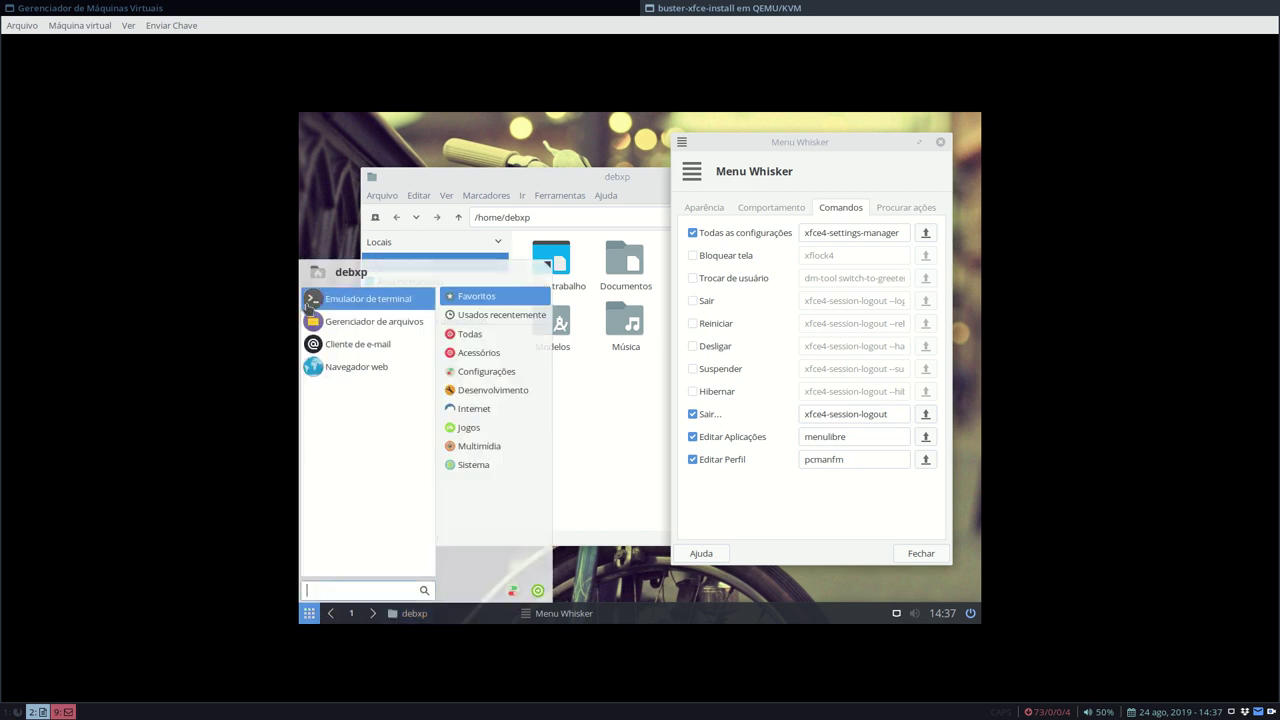
click(413, 180)
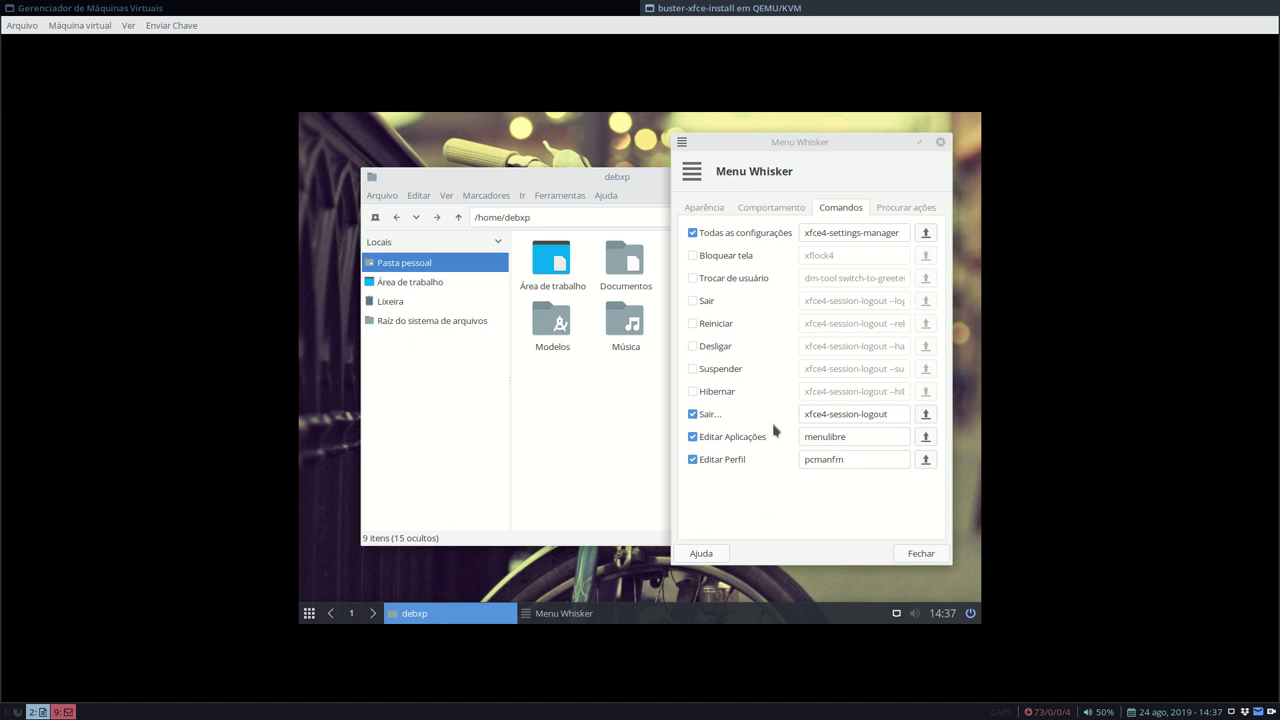
drag(563, 186, 617, 178)
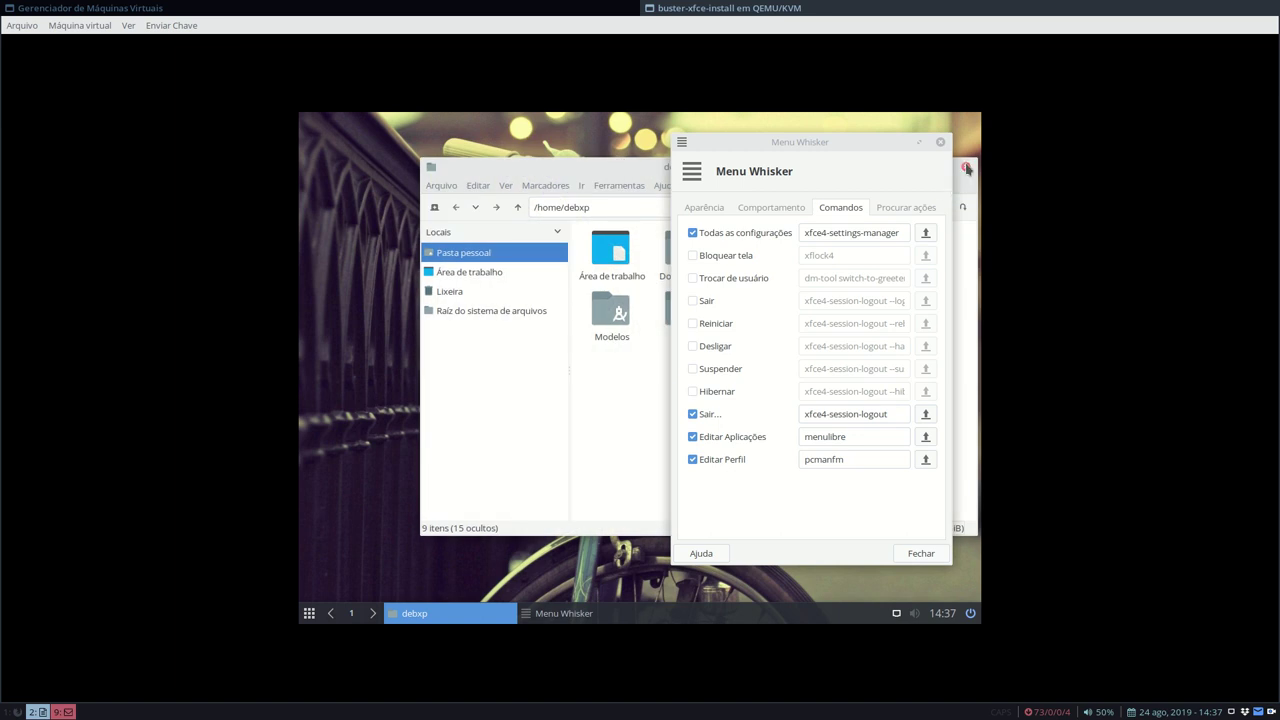
click(966, 167)
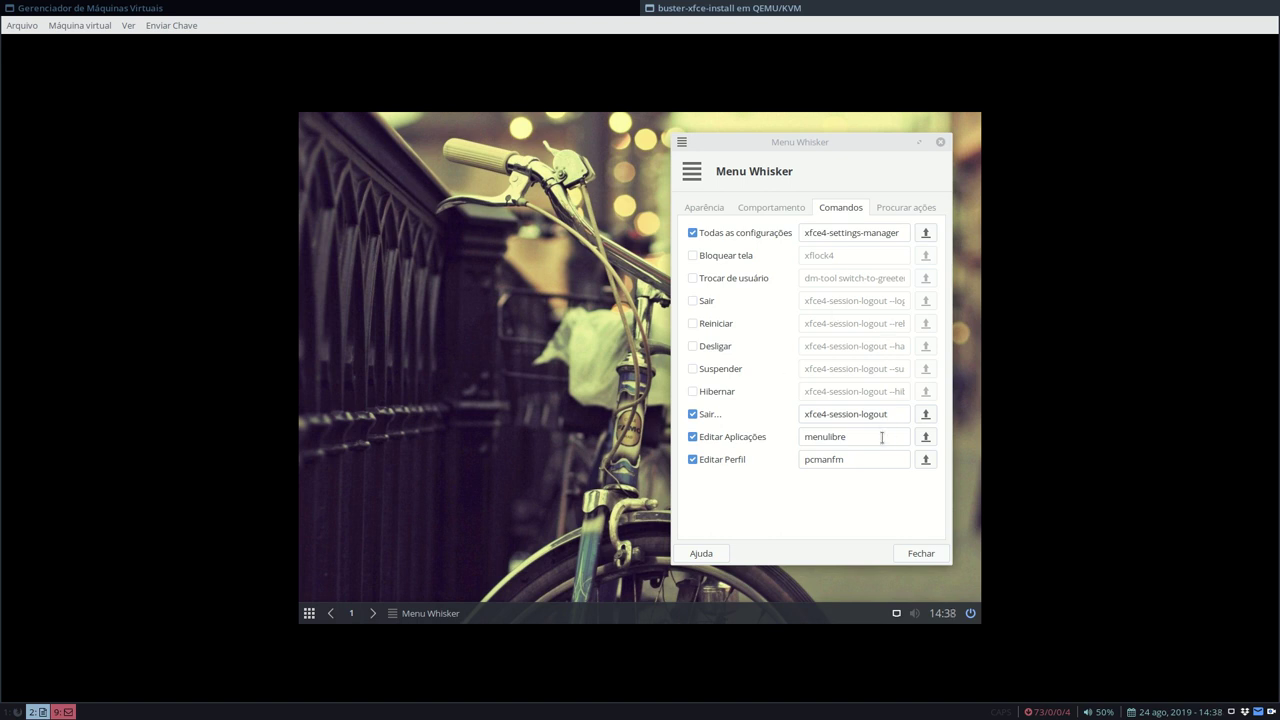
click(309, 613)
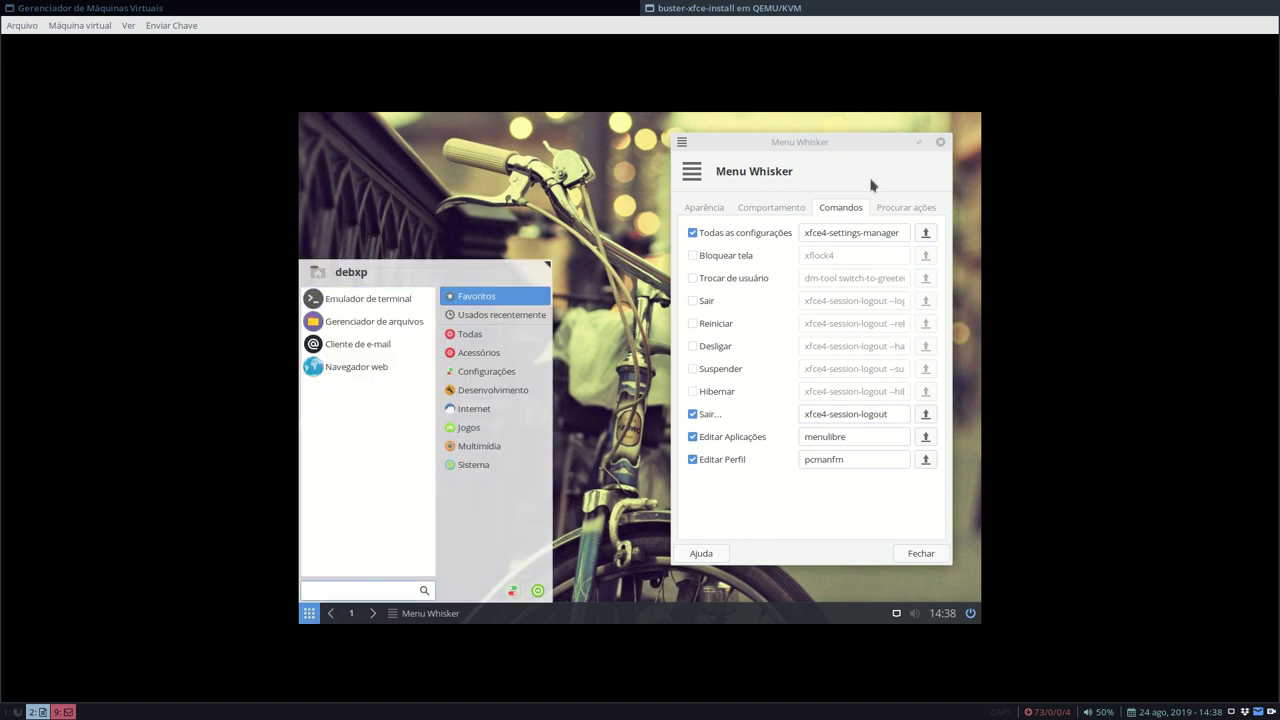
click(915, 554)
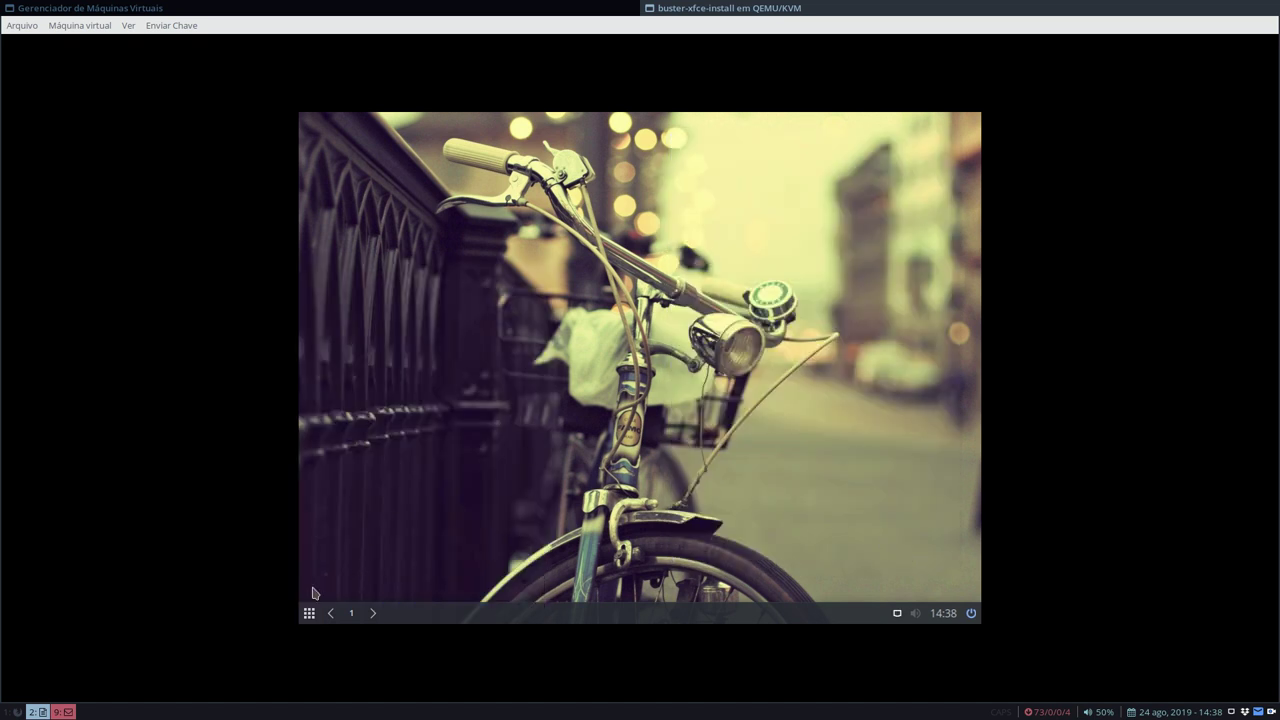
- Open the home folder in the file manager with hidden files shown and select .face
click(309, 613)
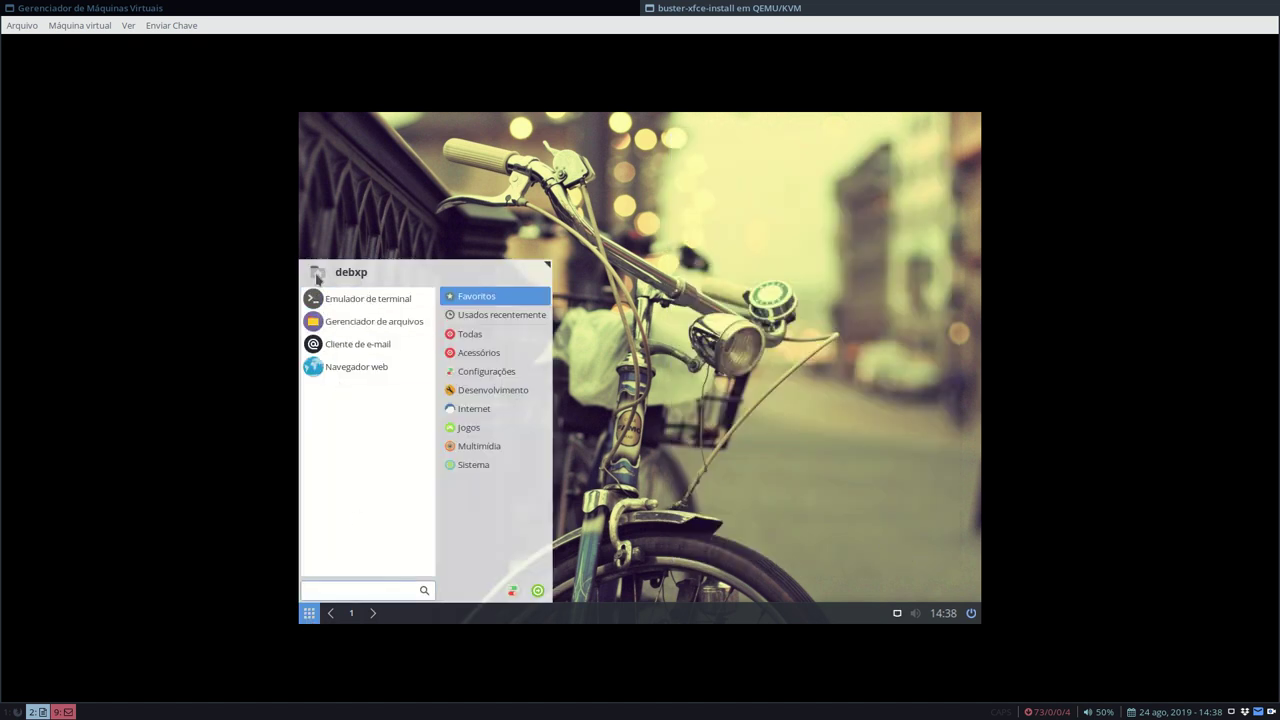
click(322, 289)
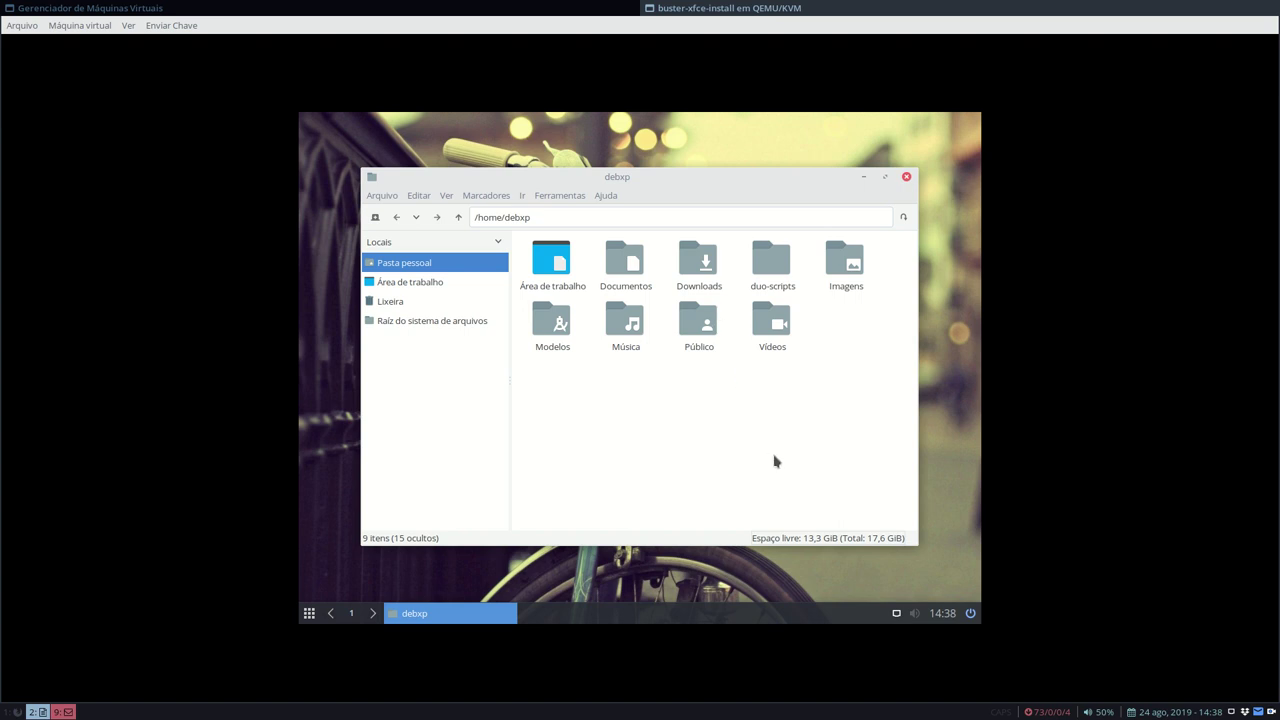
key(ctrl+h)
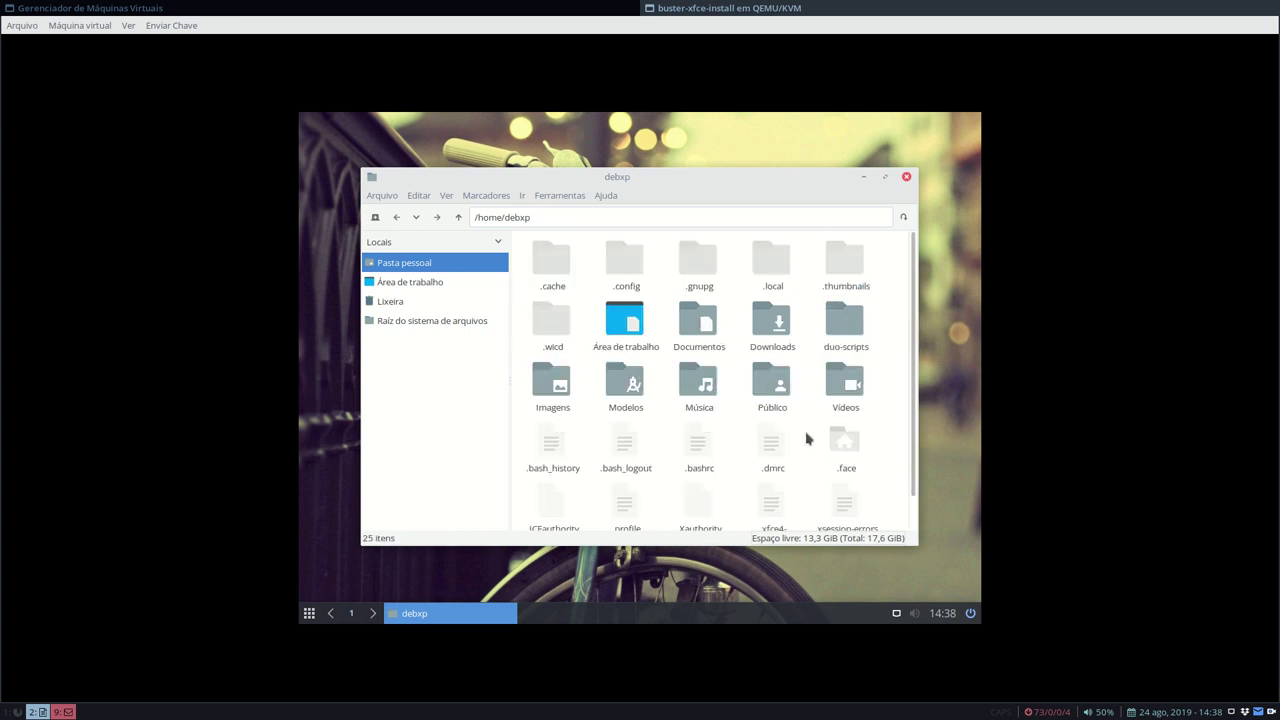
click(843, 445)
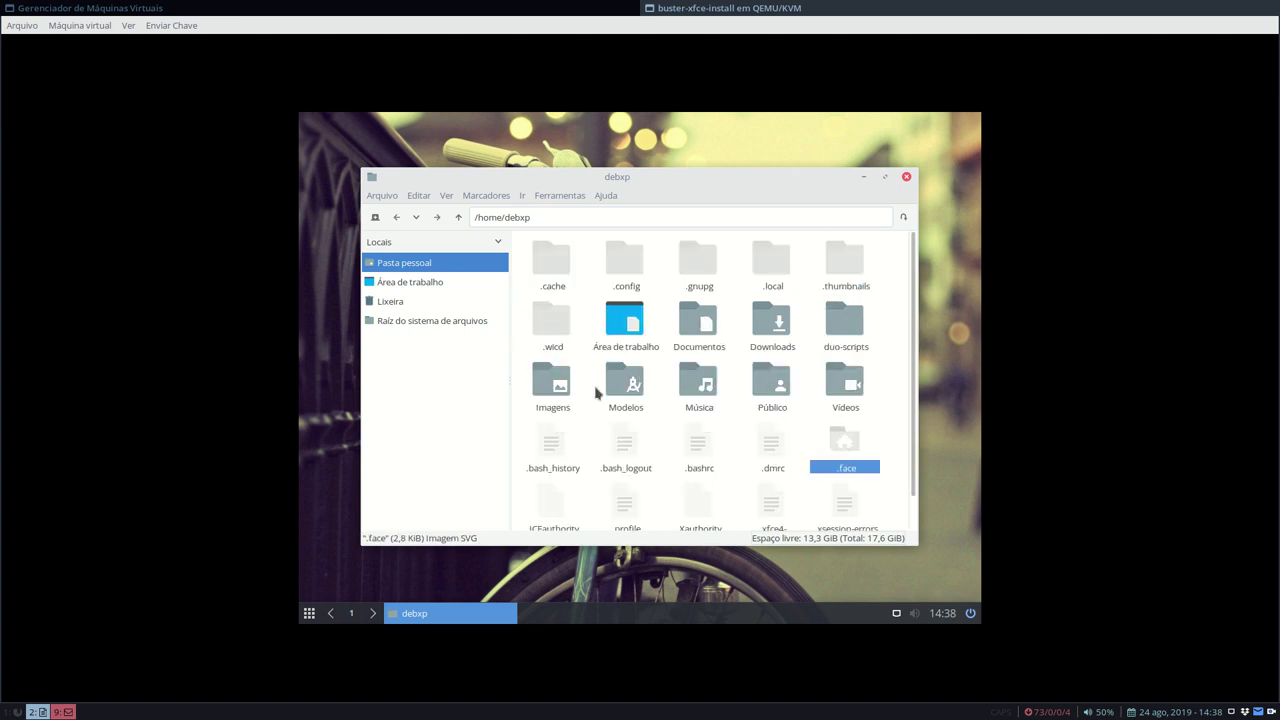
click(309, 613)
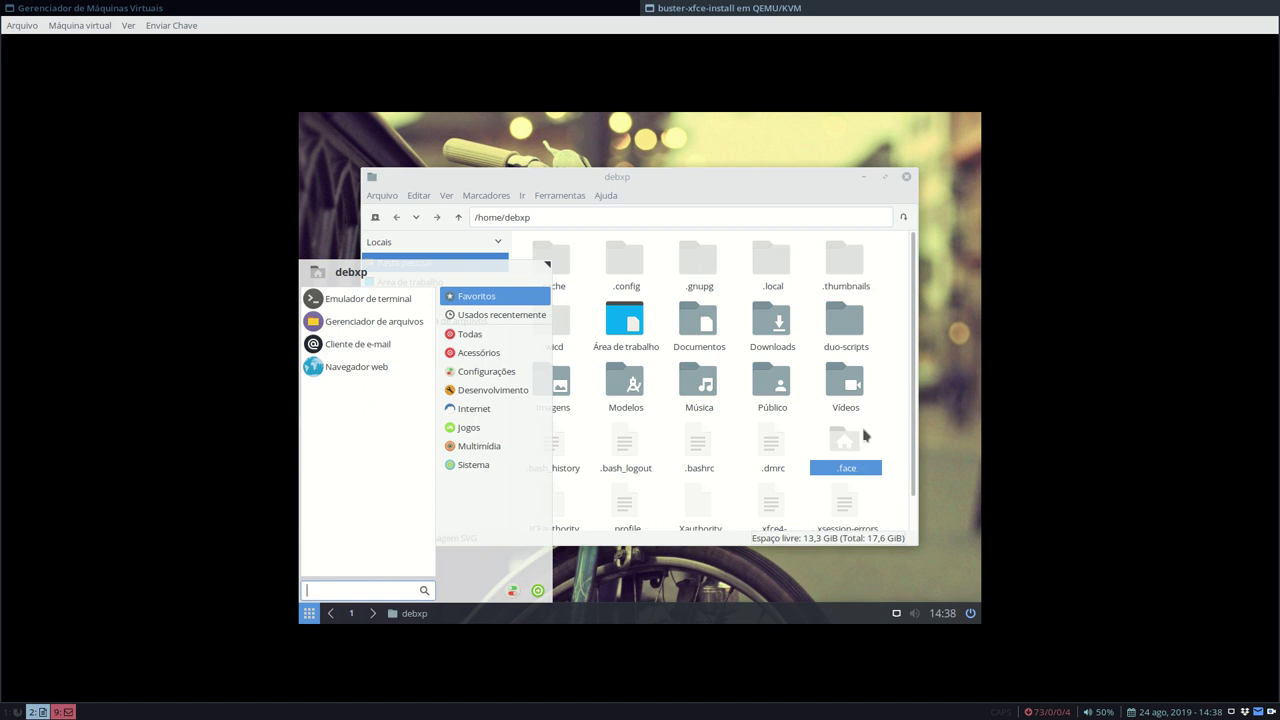
click(880, 426)
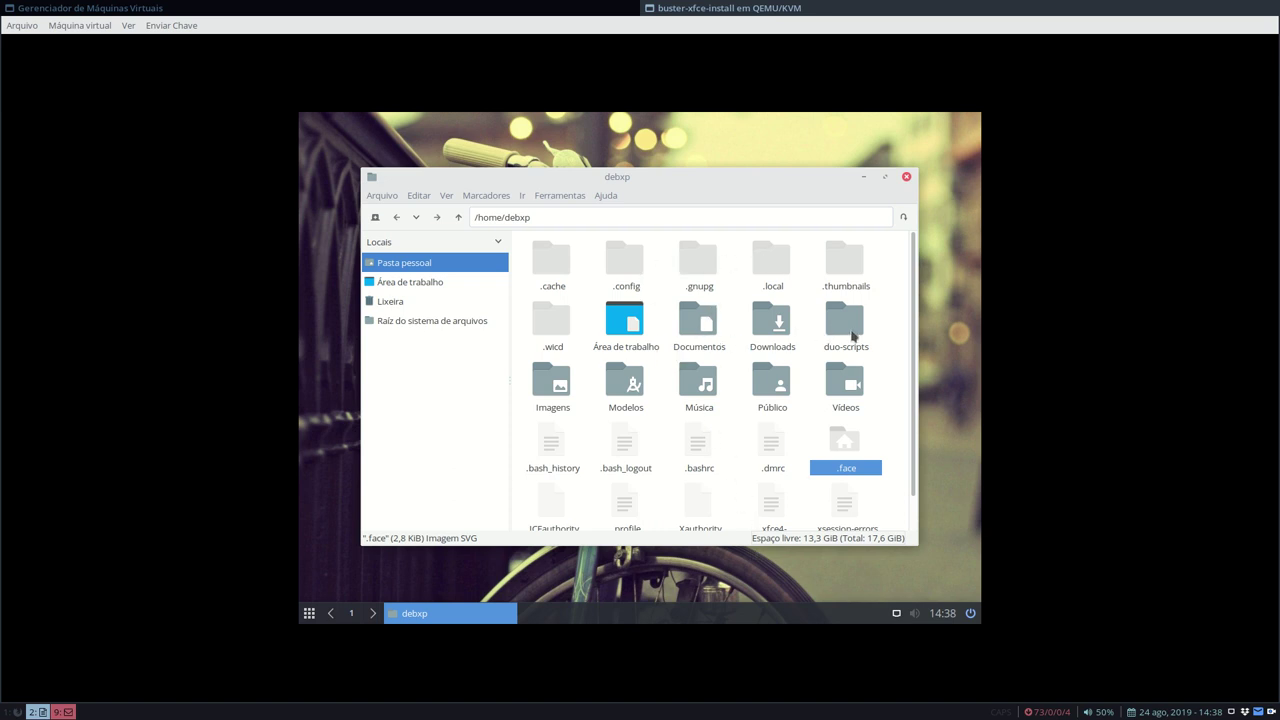
- Copy tux.svg from duo-scripts/buster-xfce/artwork/icons/debxp-diversos and return to the home folder
double_click(850, 332)
double_click(770, 260)
double_click(556, 262)
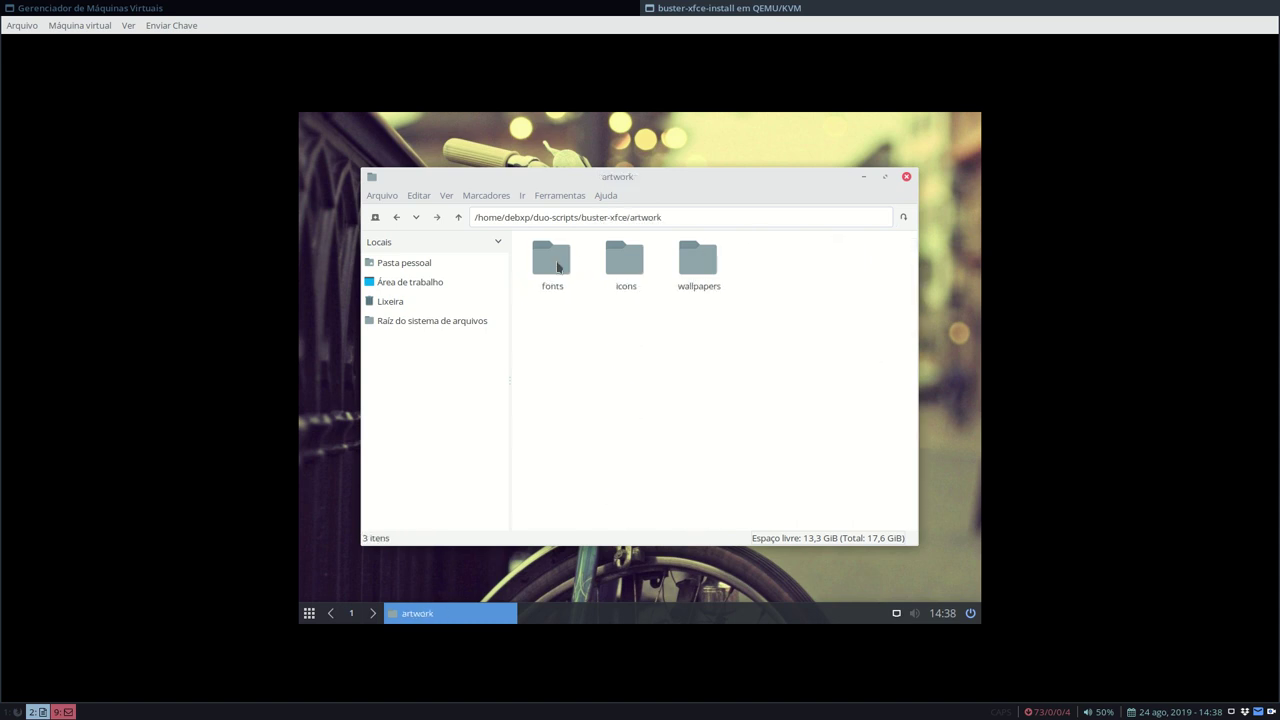
double_click(624, 272)
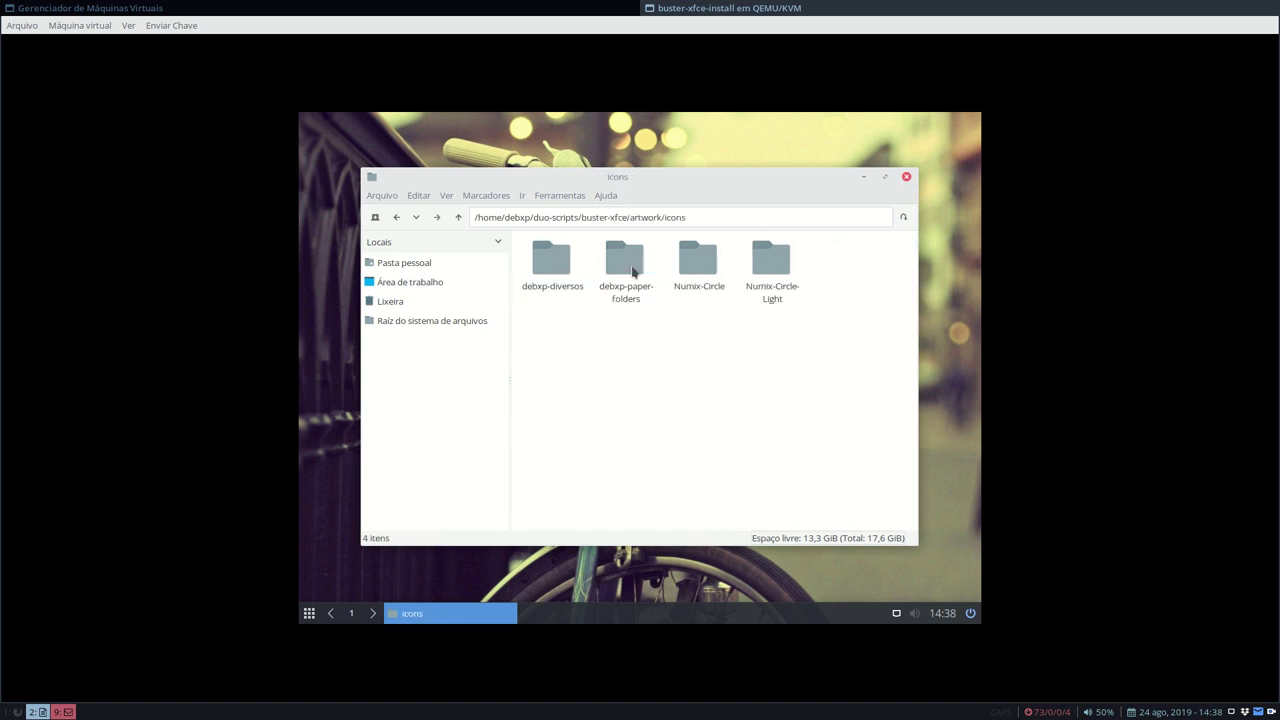
double_click(545, 264)
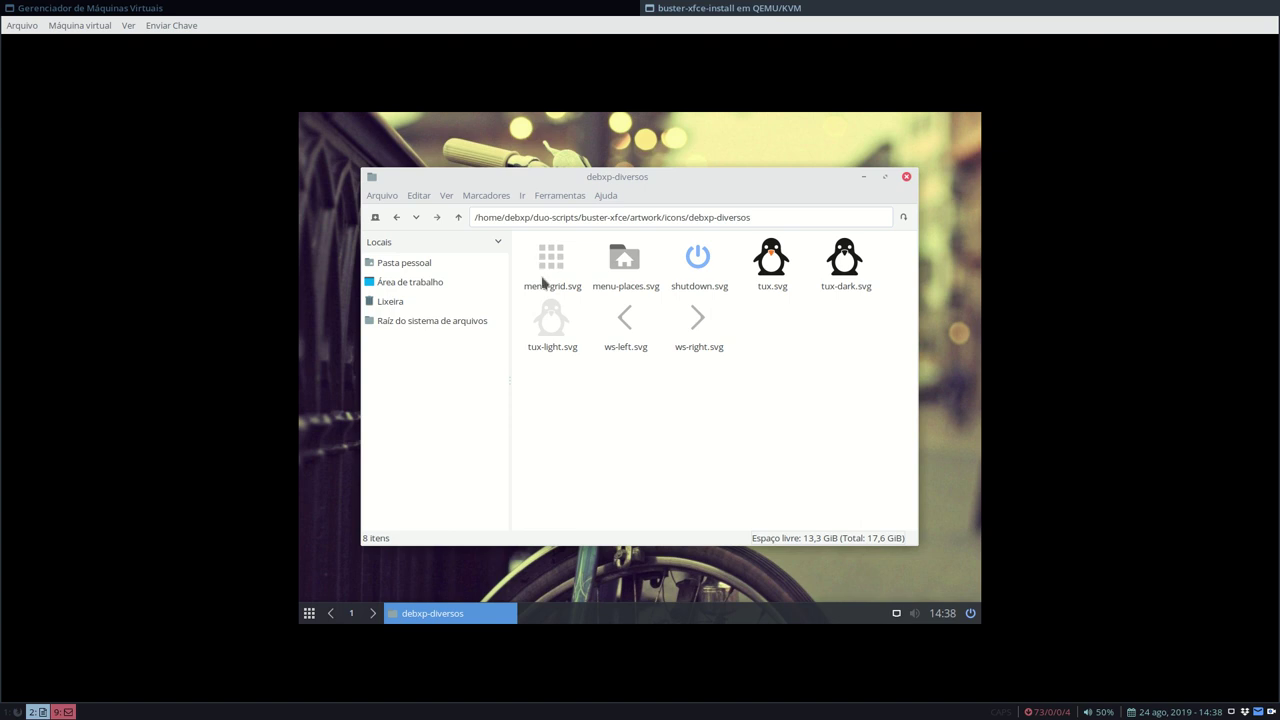
click(776, 258)
right_click(763, 262)
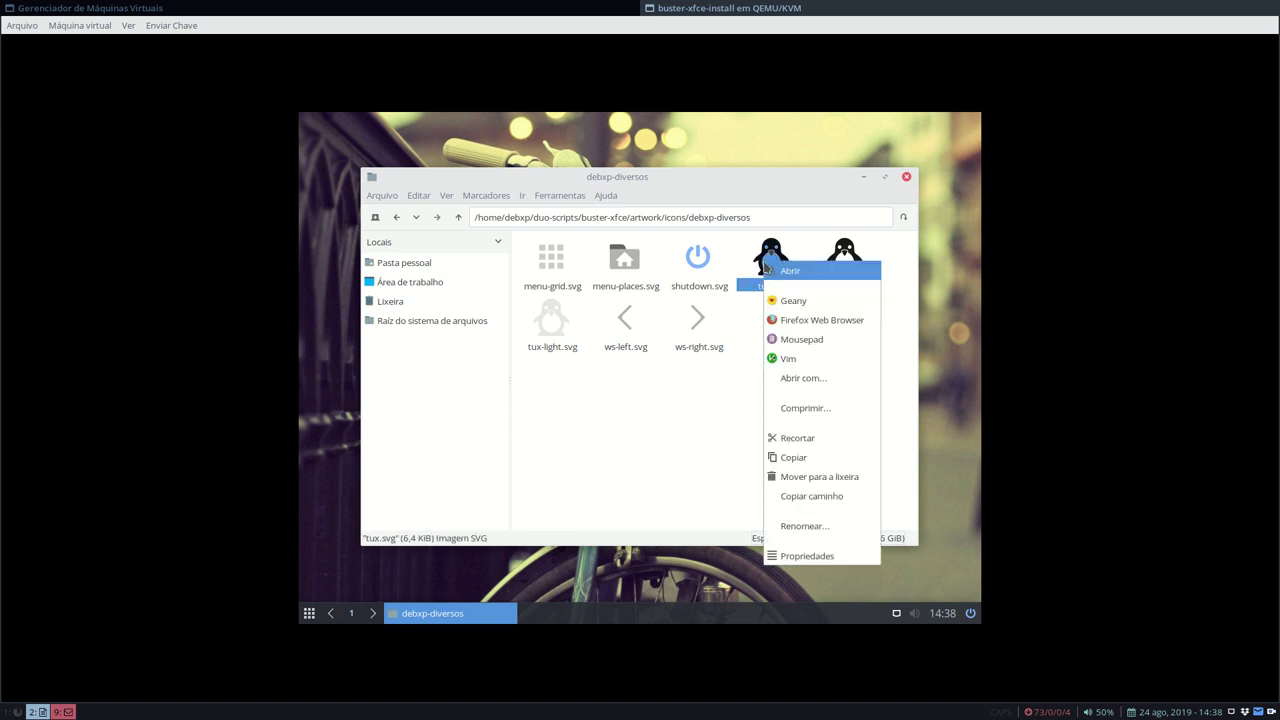
click(794, 457)
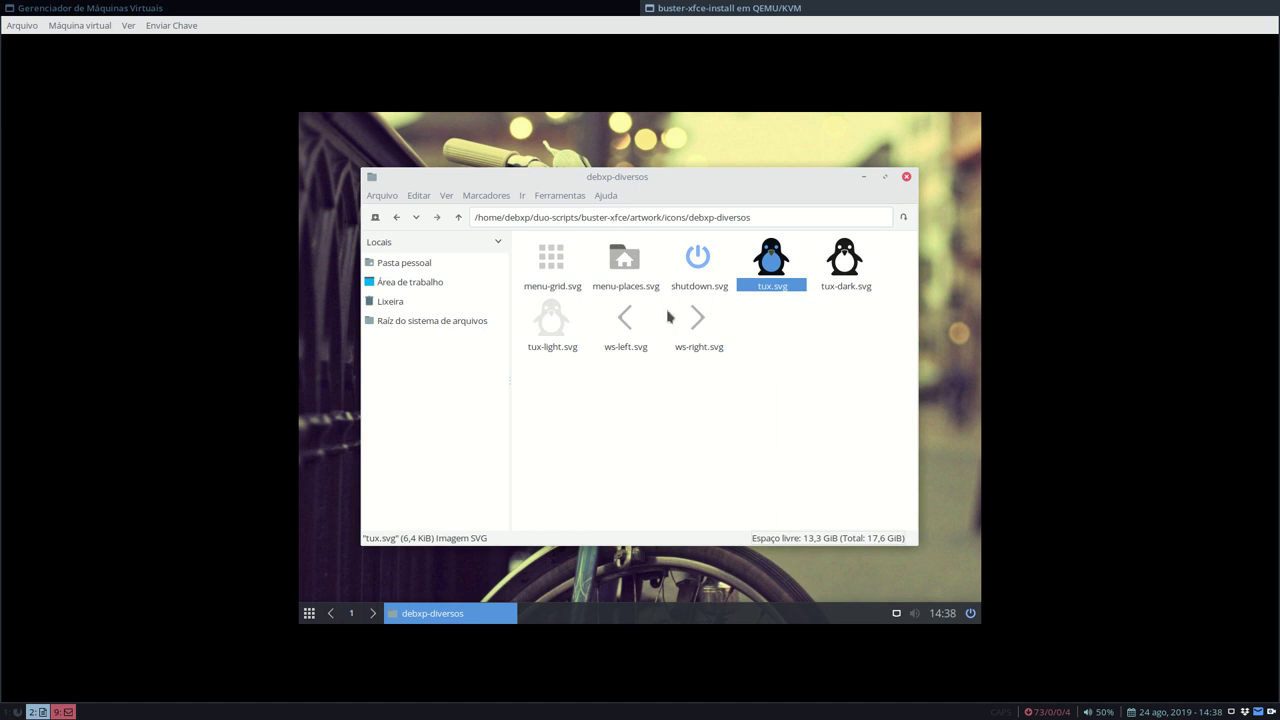
click(430, 262)
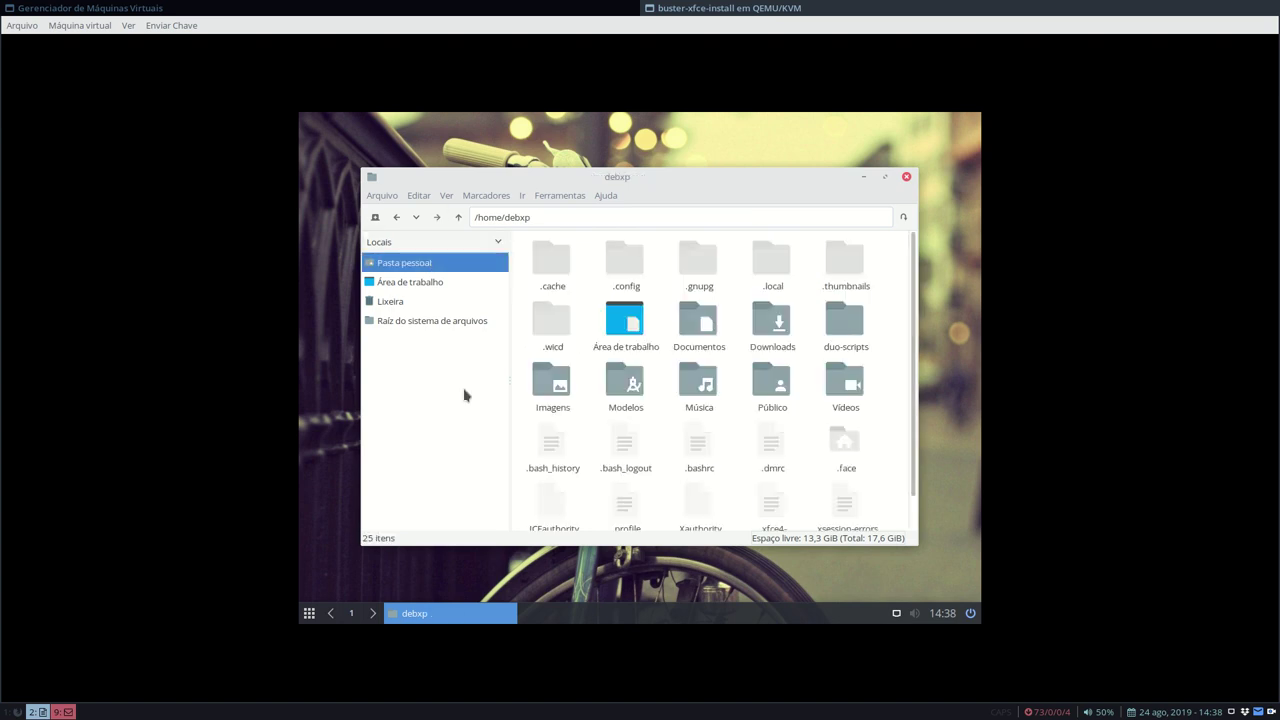
- Paste tux.svg into the home folder and move the old .face to the trash
right_click(884, 419)
click(841, 458)
scroll(850, 440, down, 2)
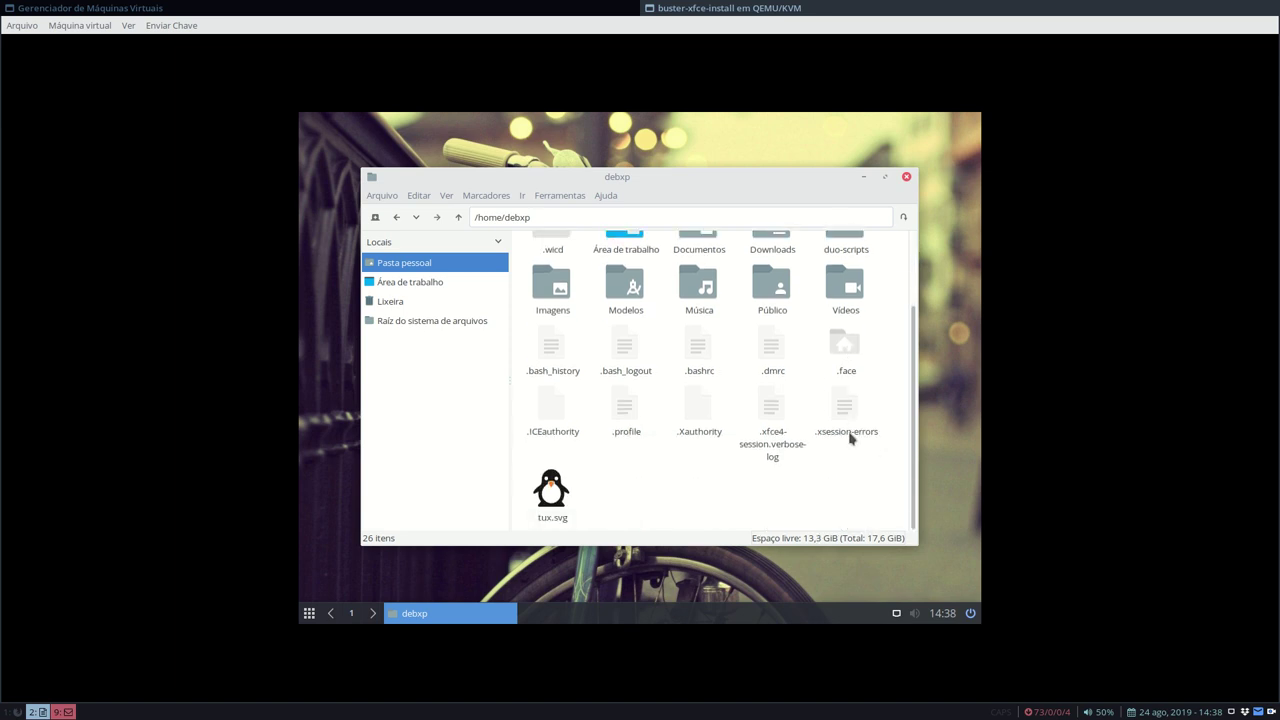
click(836, 347)
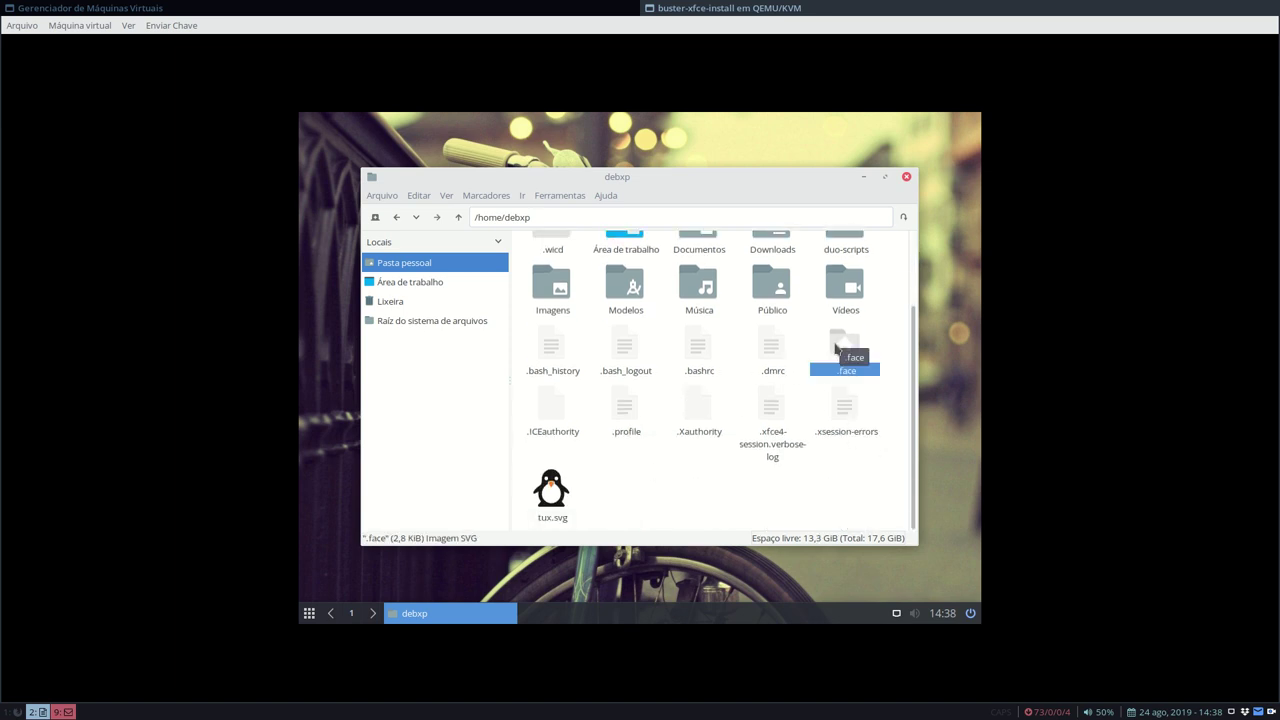
key(Delete)
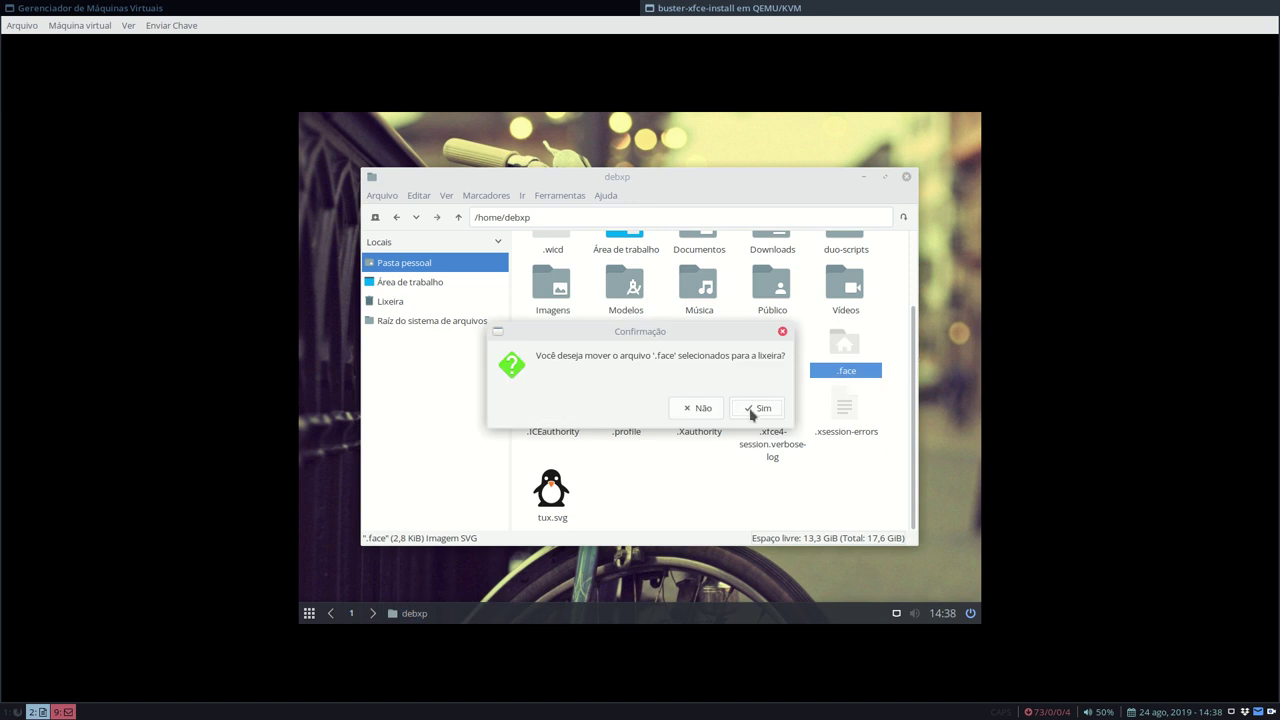
click(757, 408)
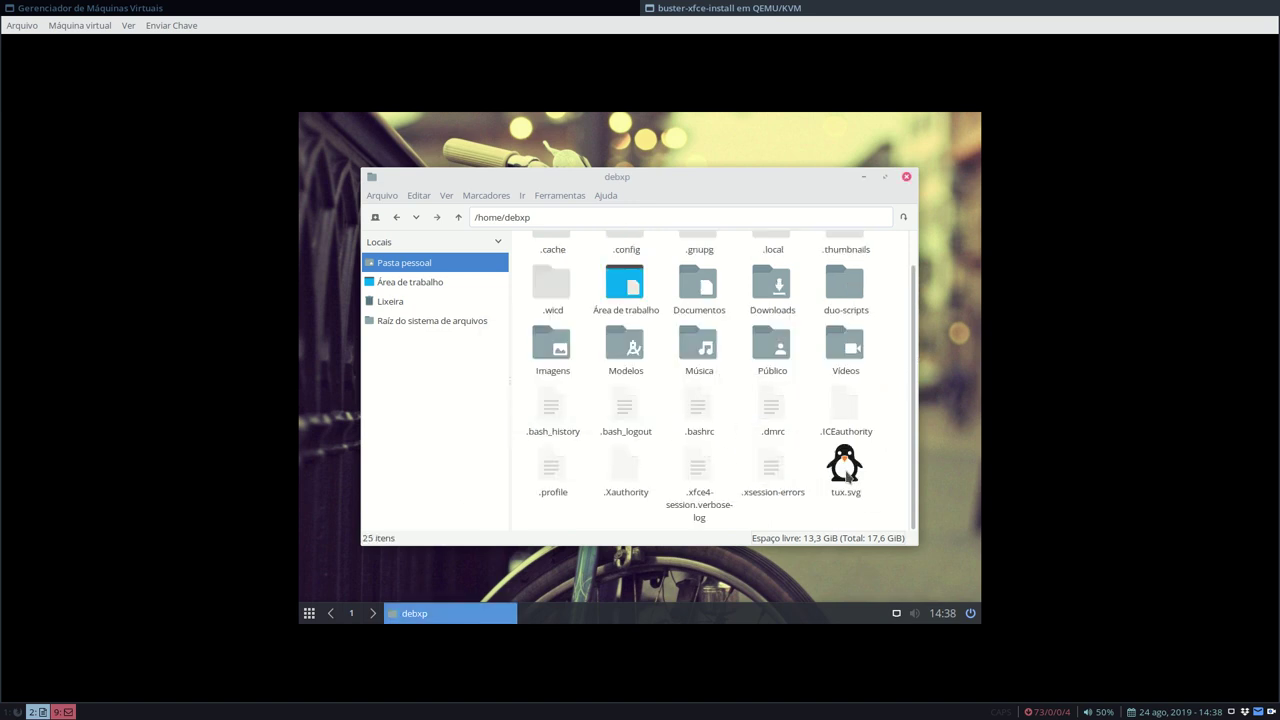
- Rename the pasted tux.svg to .face
right_click(846, 472)
click(903, 433)
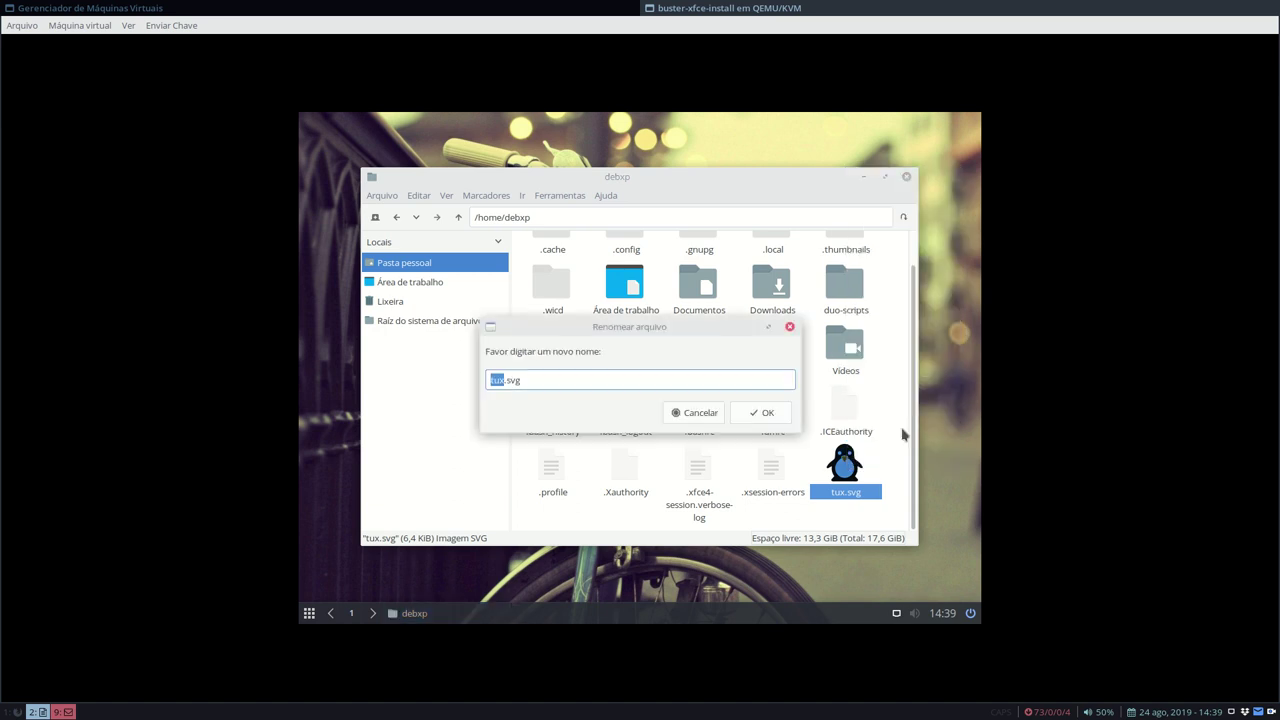
key(BackSpace)
key(Return)
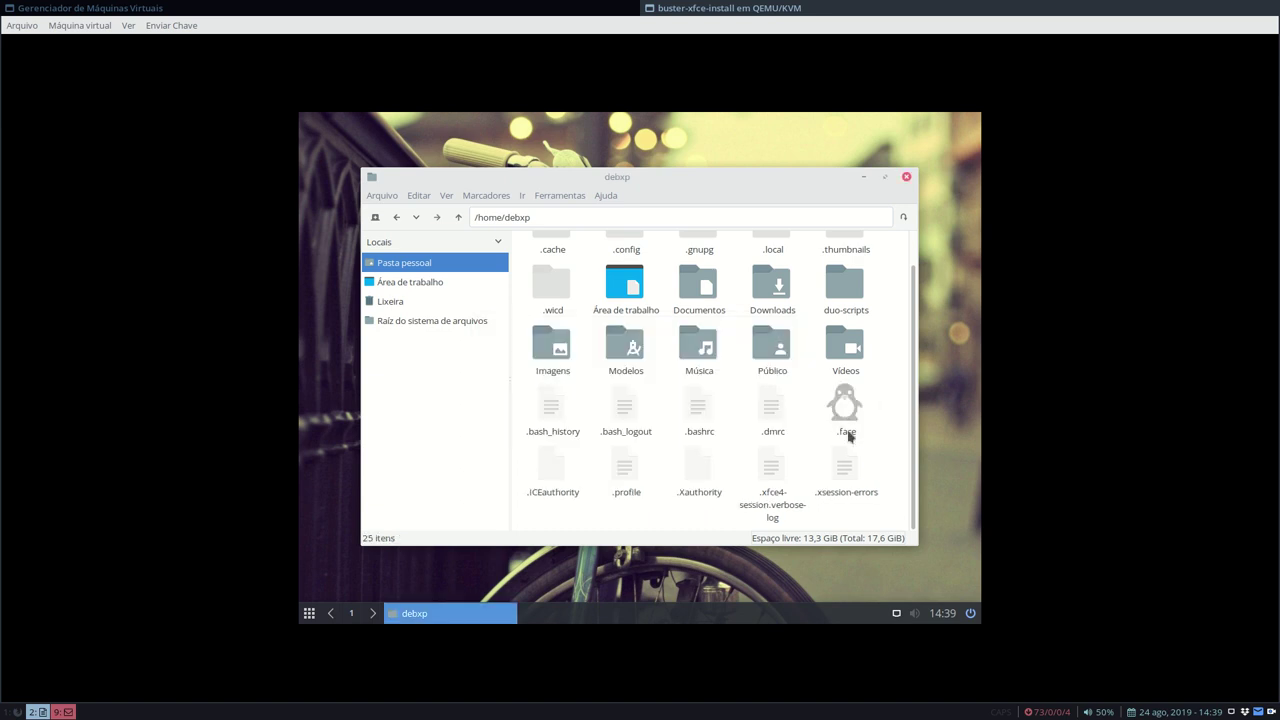
- Hide the dotfiles again with Ctrl+H and close the home folder window
click(309, 613)
key(ctrl+h)
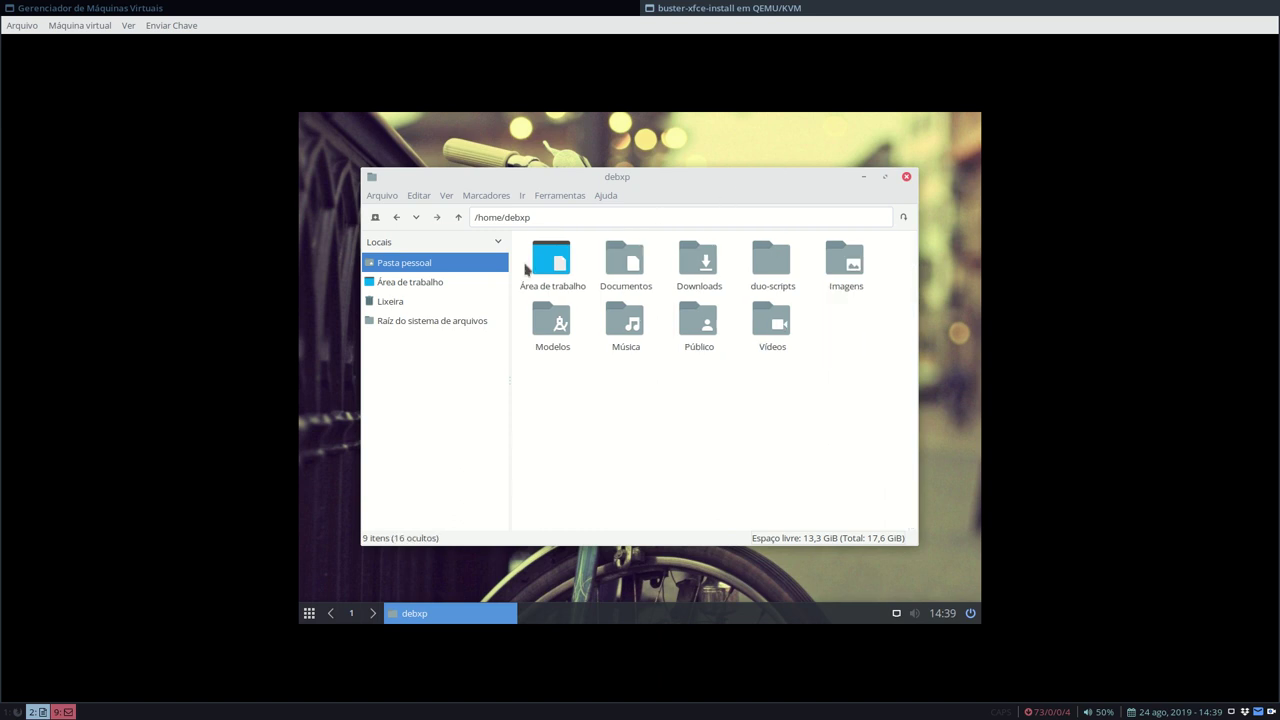
click(906, 177)
click(309, 613)
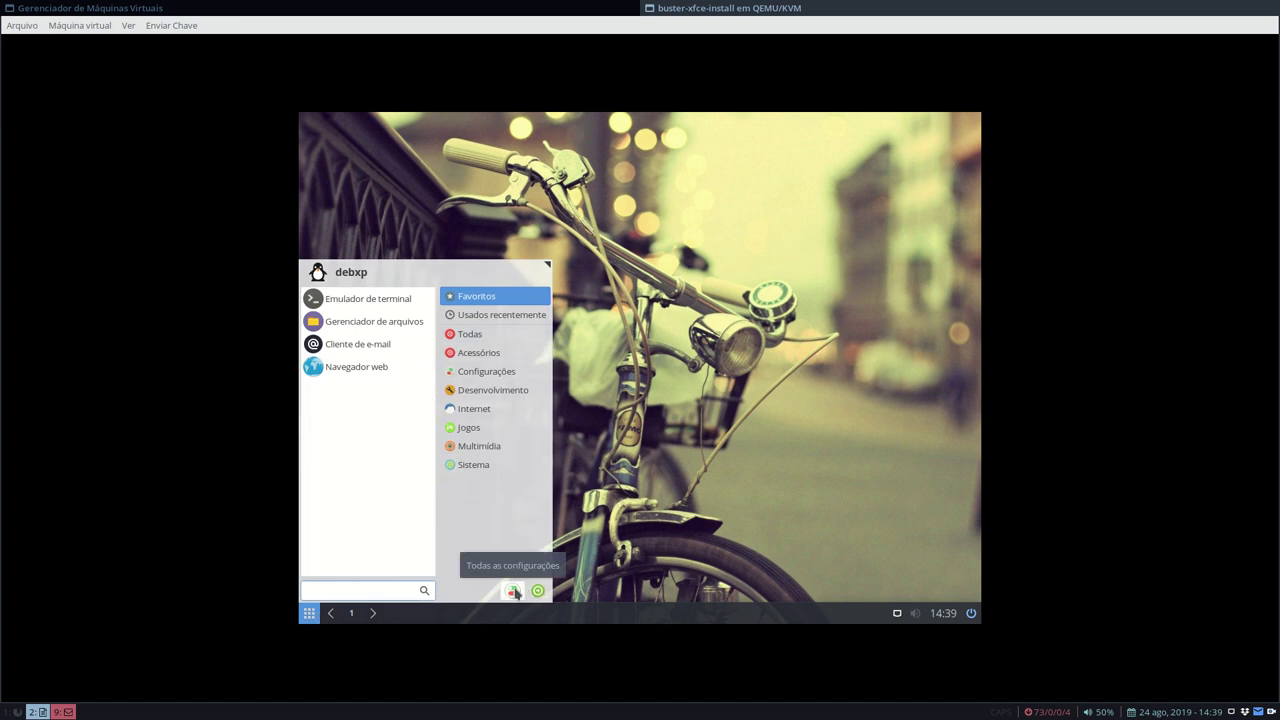
- In the settings manager's Monitor panel, choose 1440x900 resolution, apply it, and close the panel
click(513, 591)
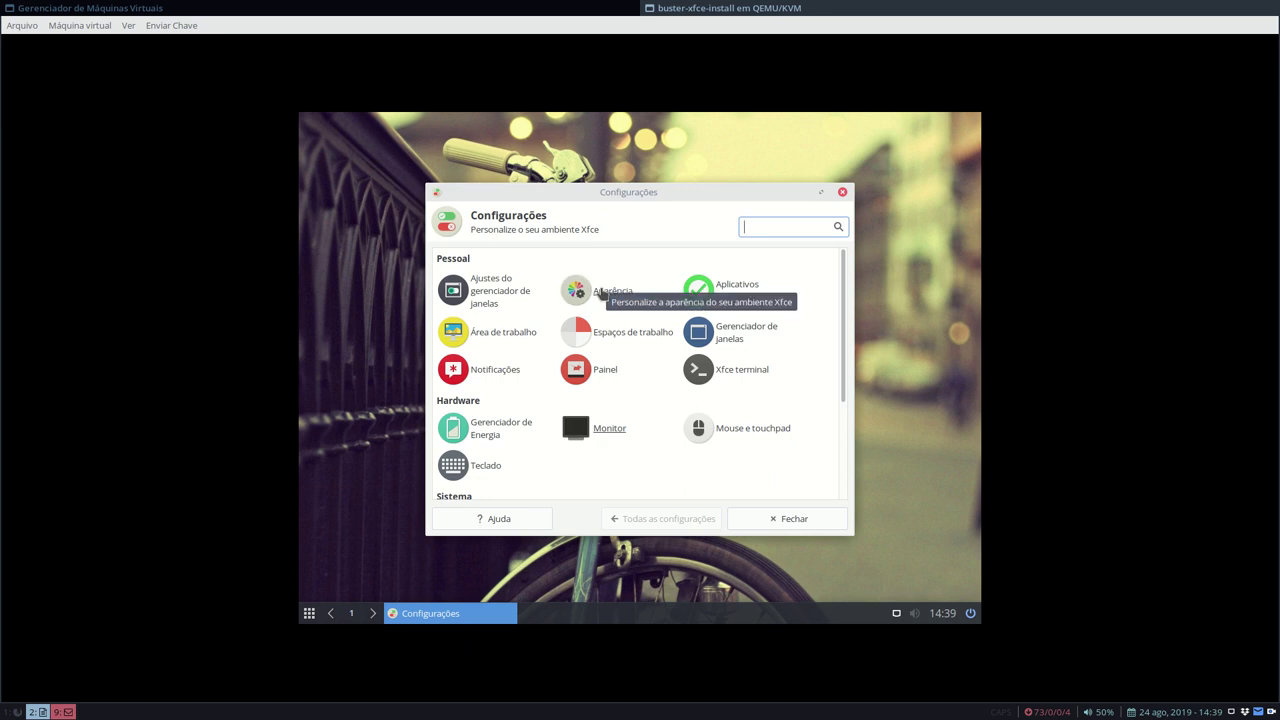
click(612, 433)
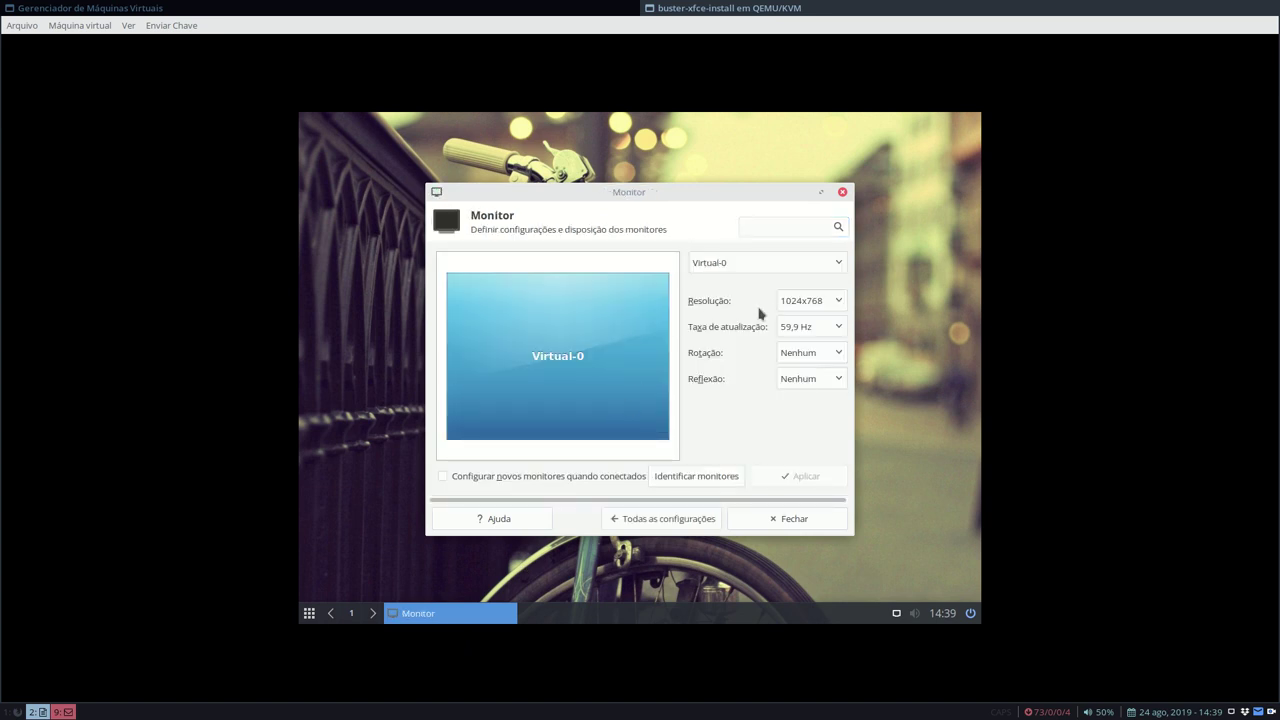
click(800, 308)
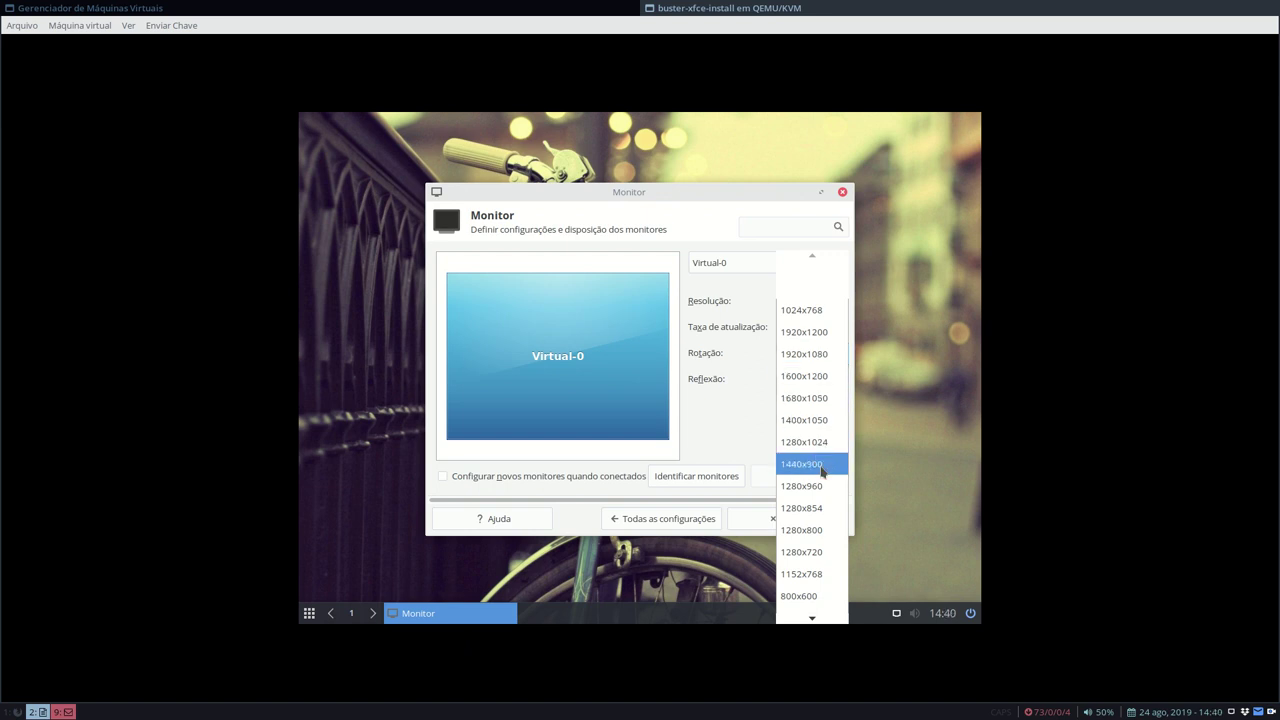
click(822, 464)
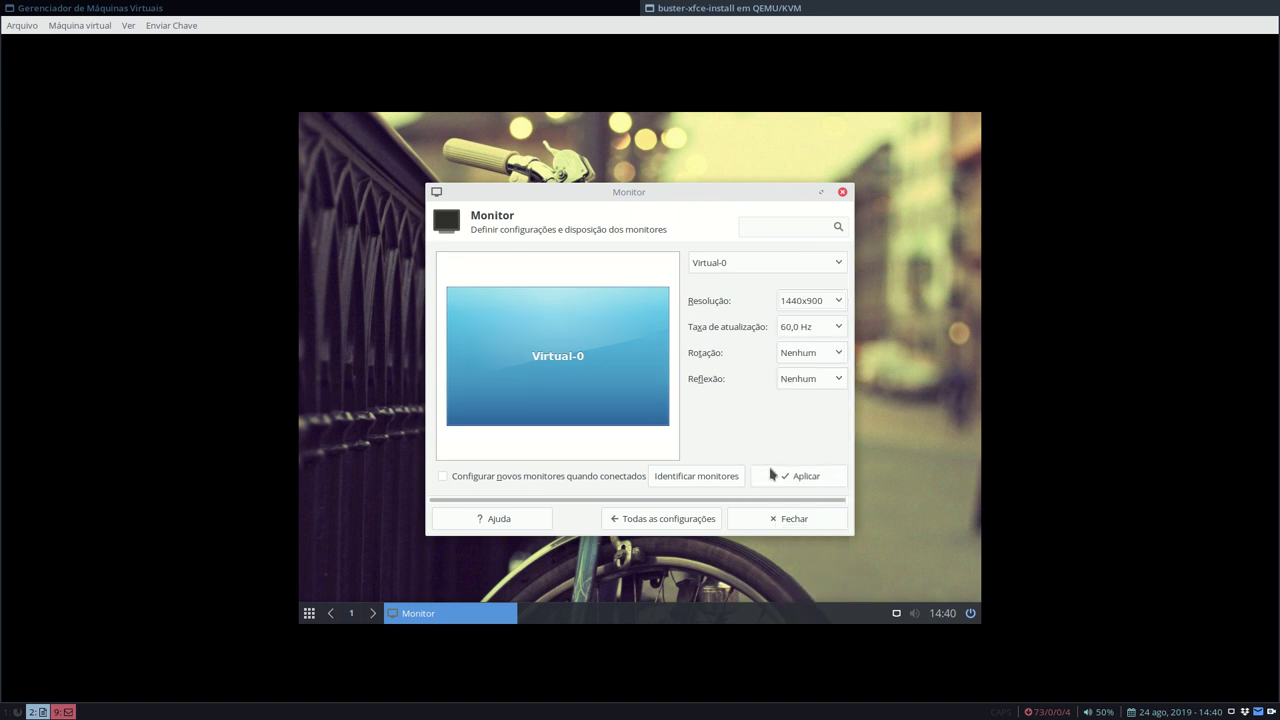
click(772, 475)
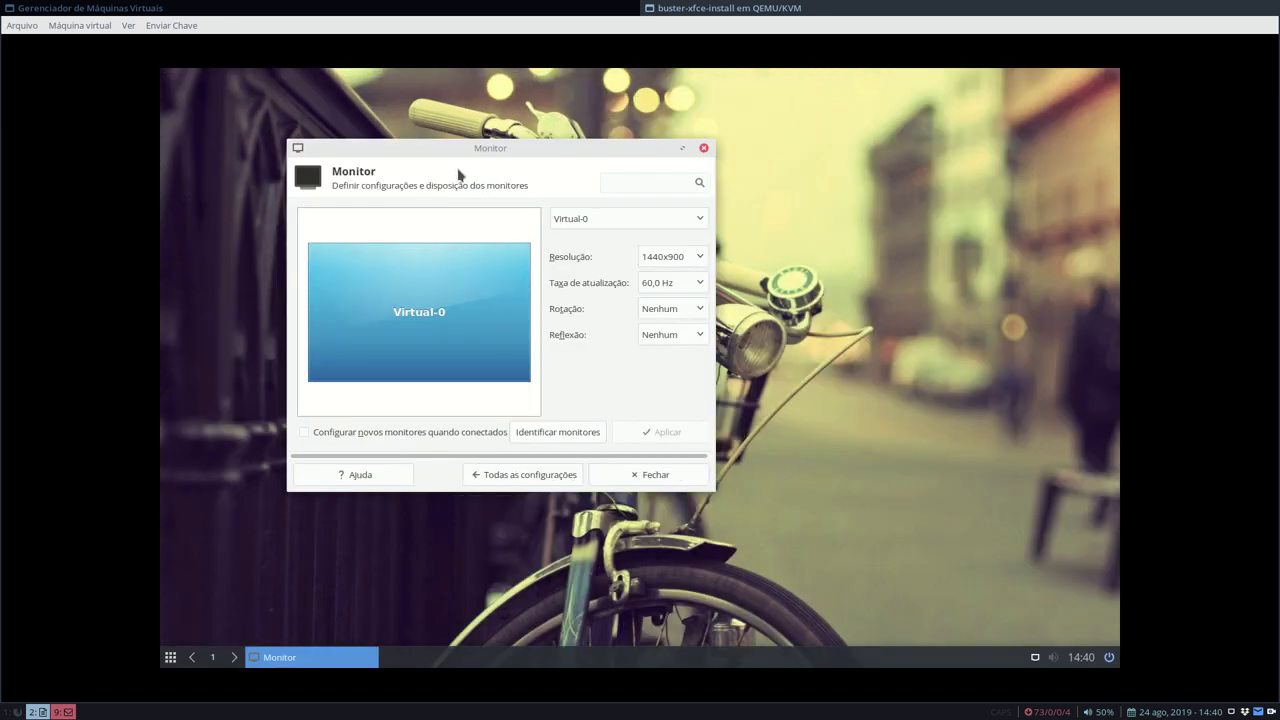
click(650, 476)
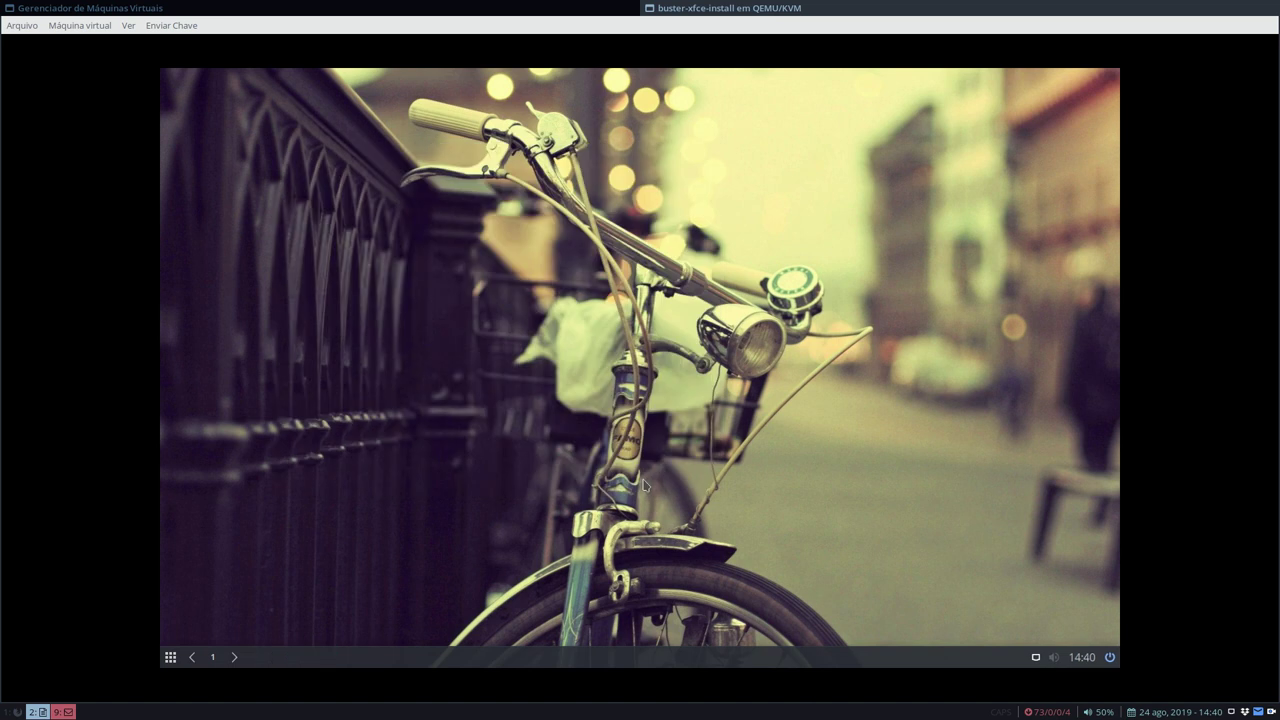
- Try the Whisker menu and the desktop right-click menu, then open Todas as configurações from Whisker
click(170, 657)
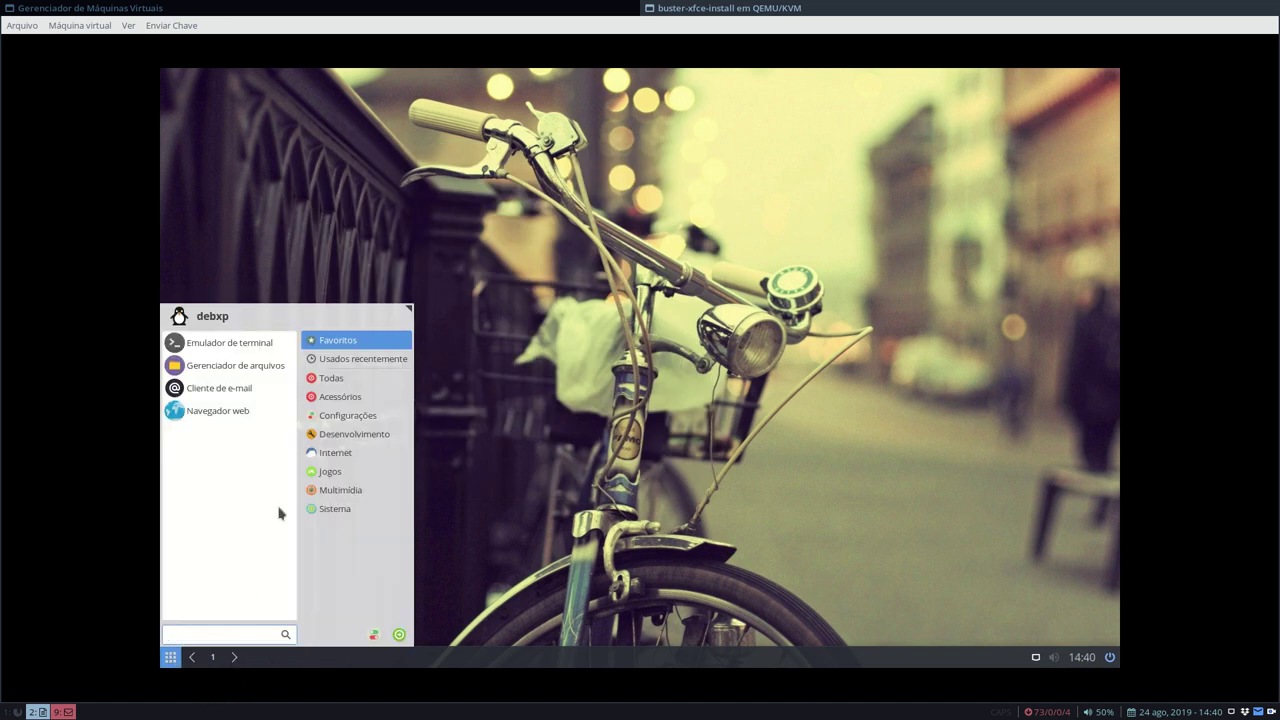
click(600, 447)
right_click(432, 272)
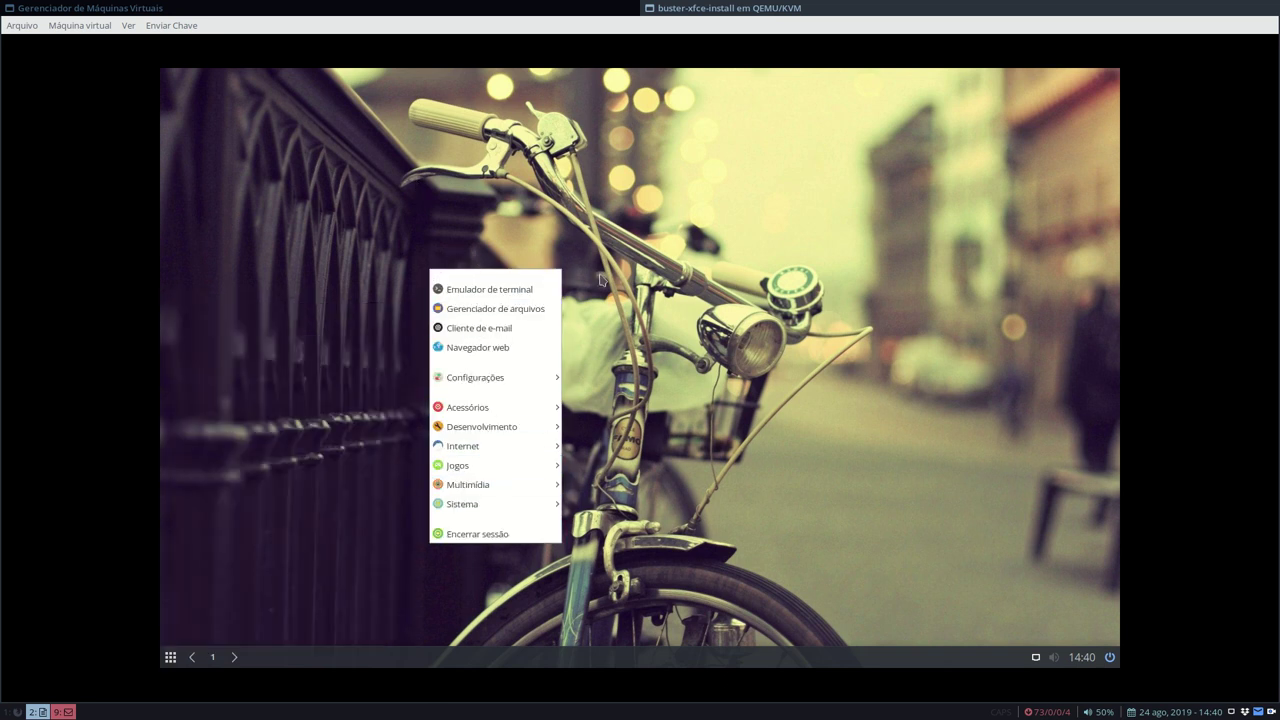
click(615, 270)
right_click(481, 129)
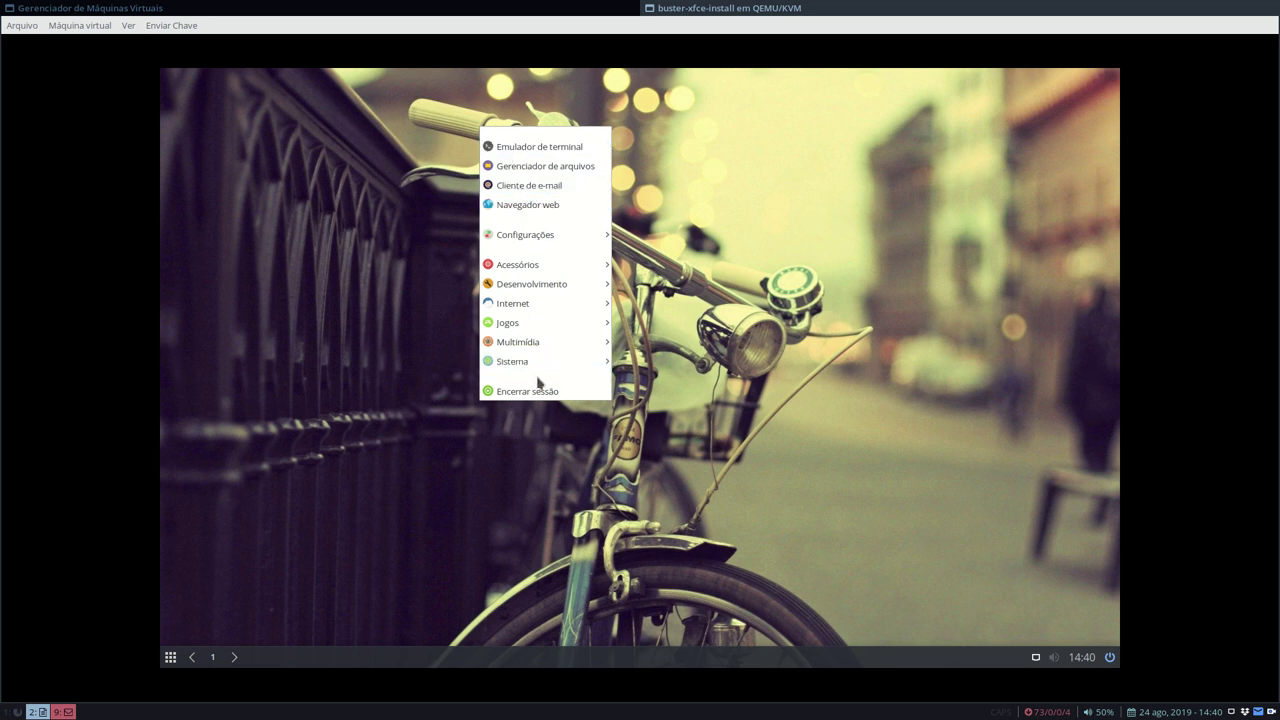
click(730, 306)
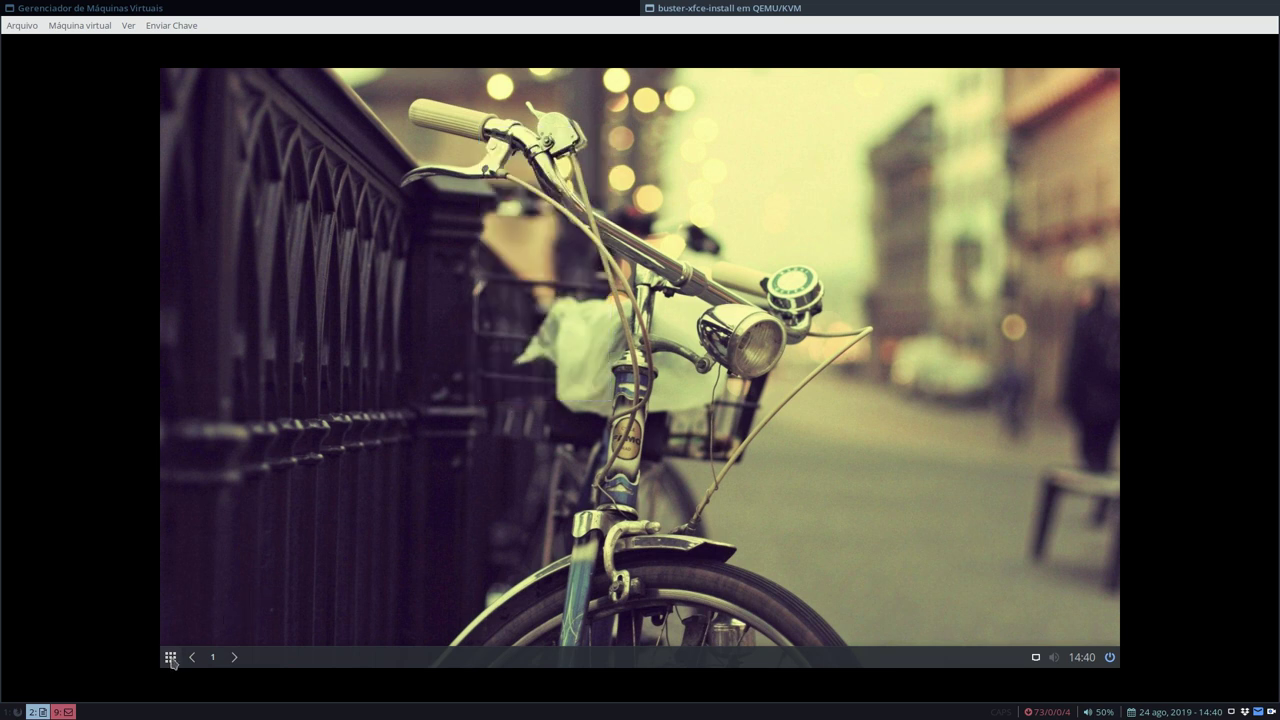
click(171, 657)
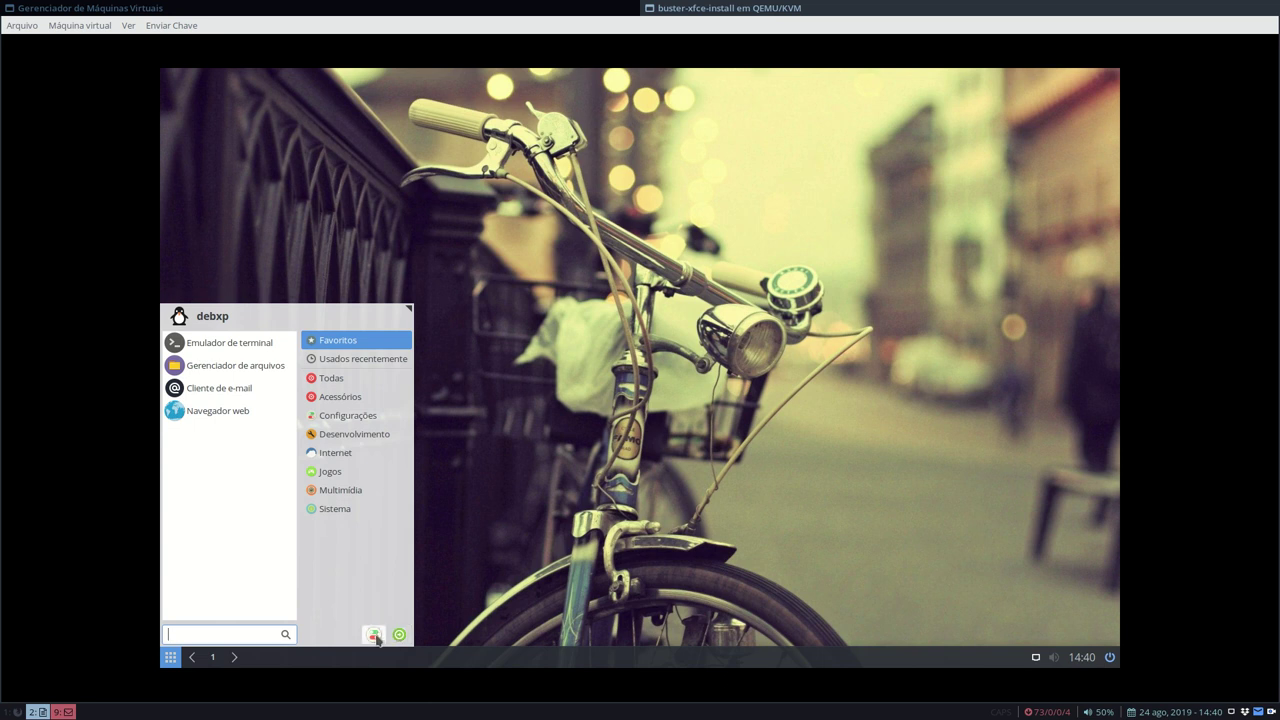
click(373, 634)
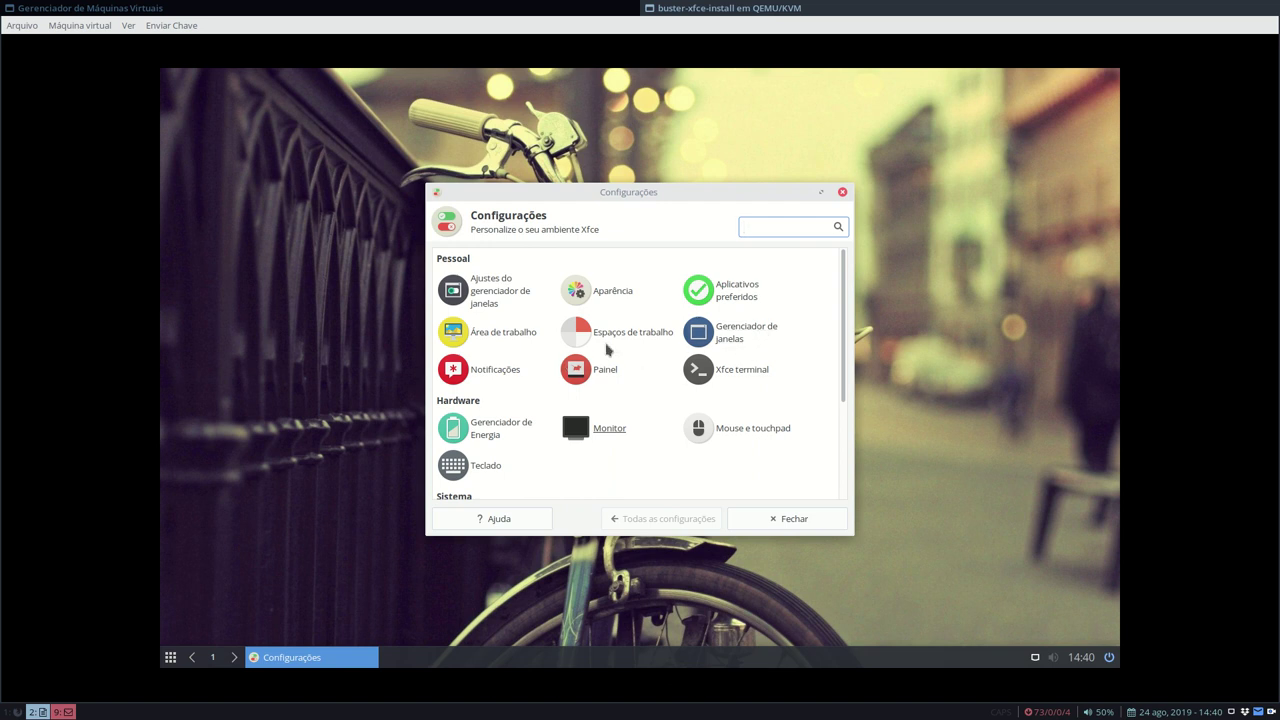
- Set the desktop's Tipo de ícone to Ícones de arquivos/lançadores in the desktop settings
click(525, 338)
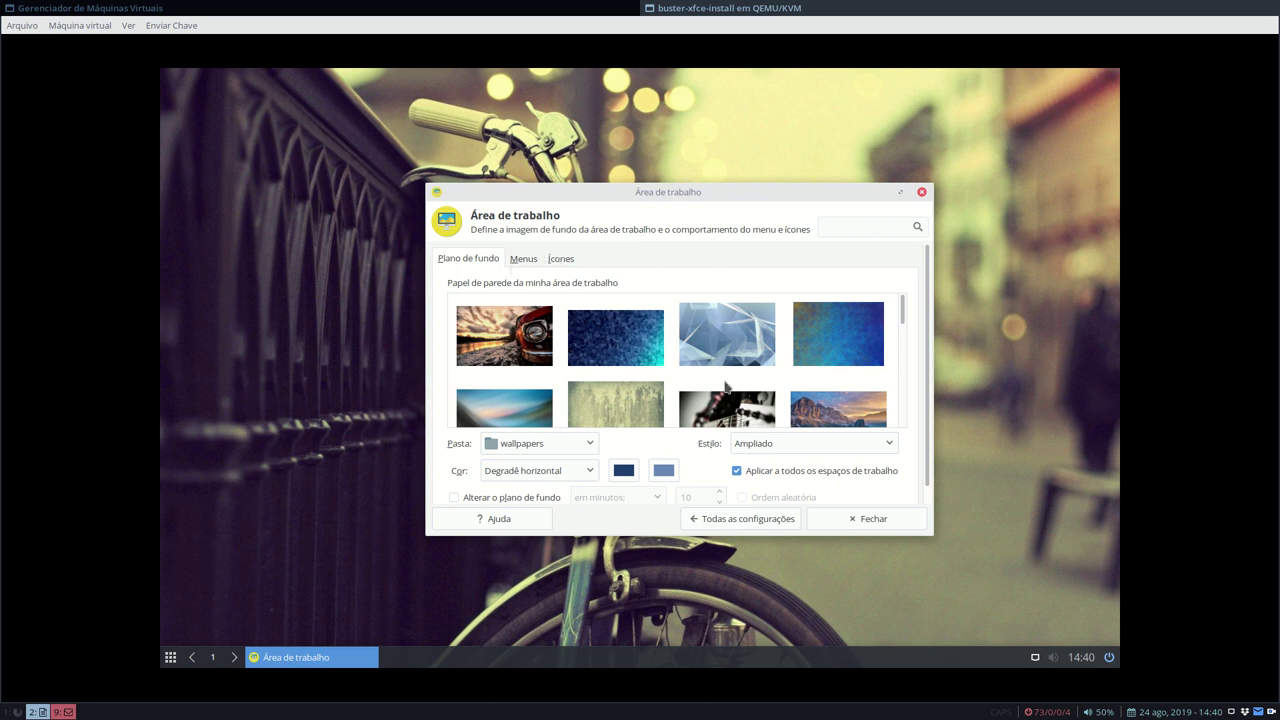
click(563, 259)
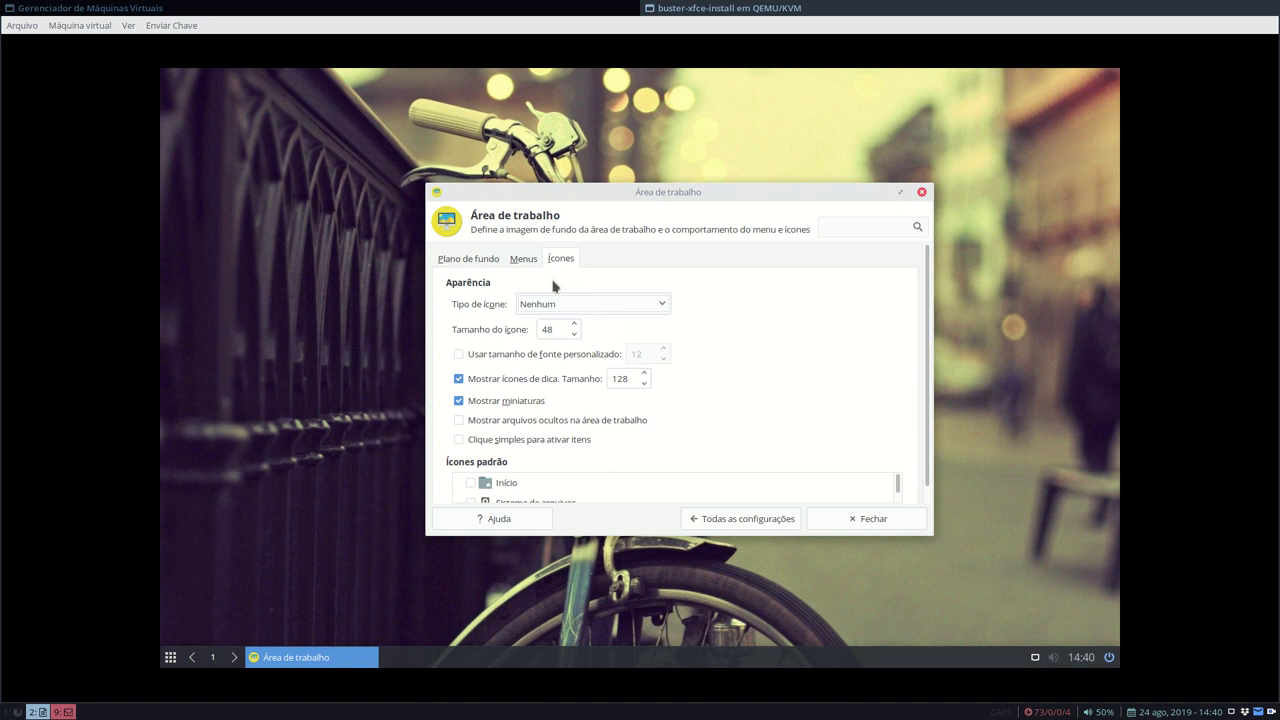
click(604, 305)
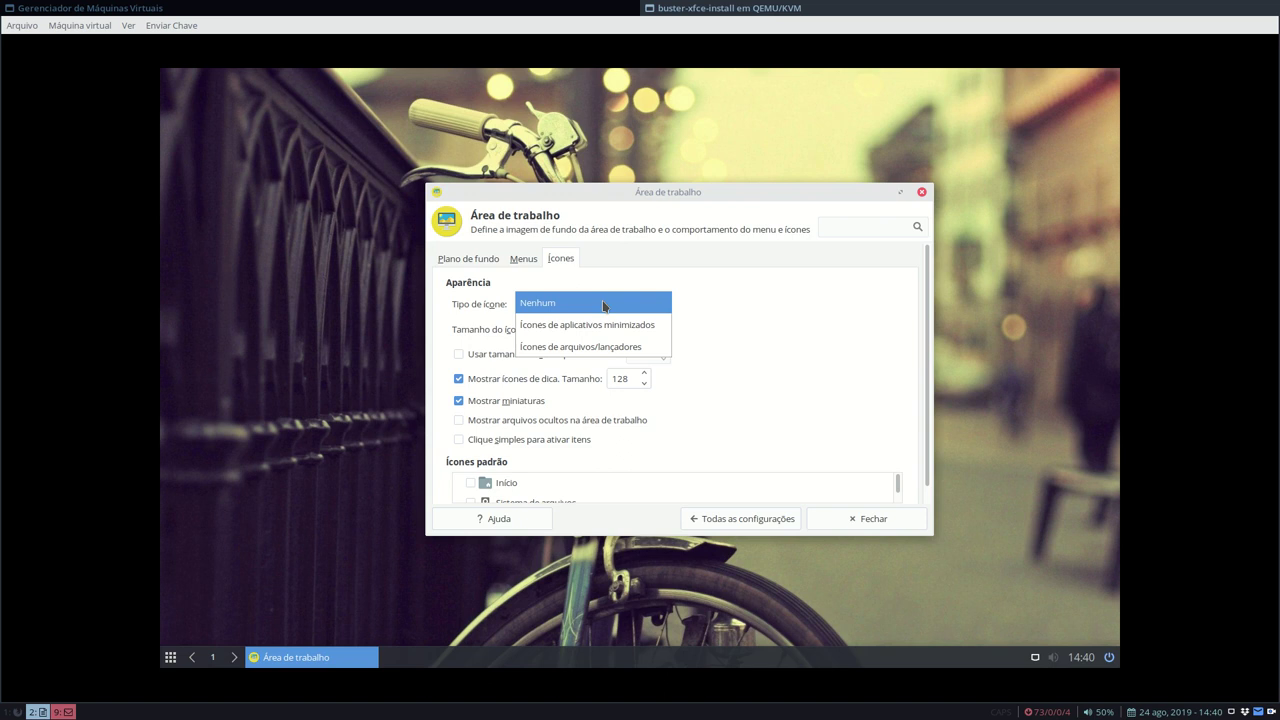
click(635, 347)
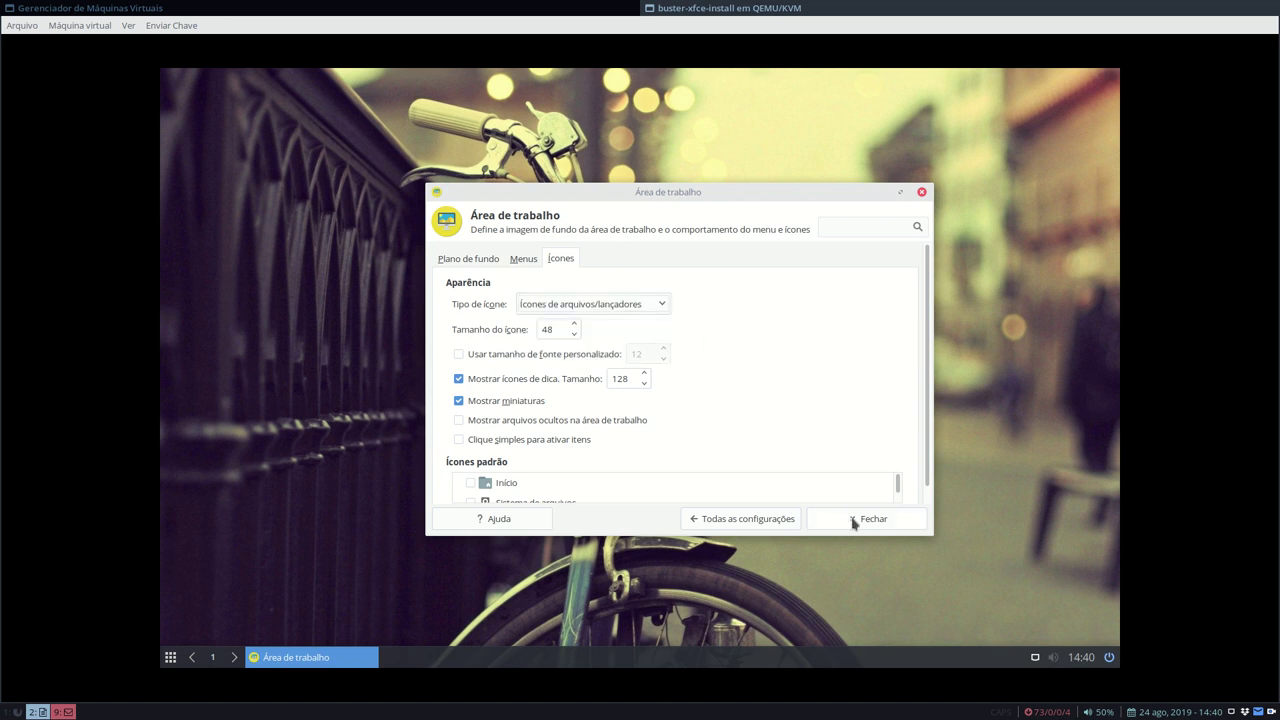
click(850, 520)
- Open the empty Área de trabalho folder in a new file manager window from the desktop menu
right_click(363, 248)
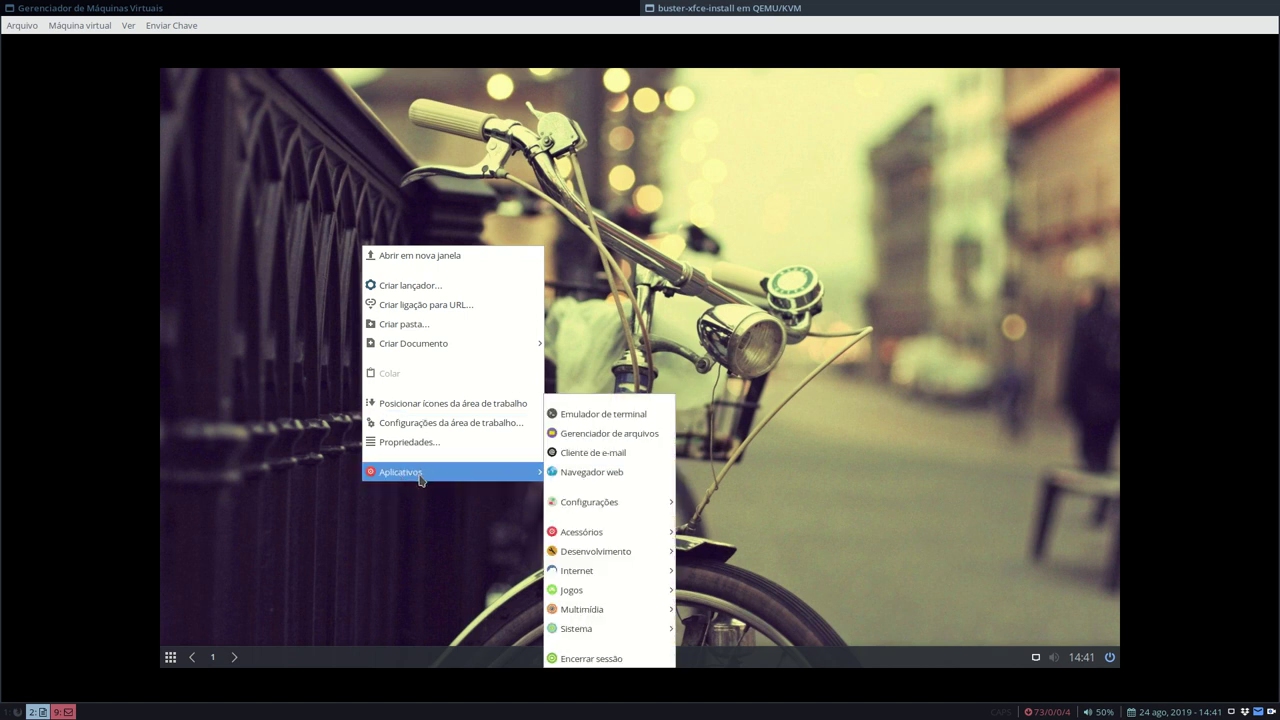
click(280, 570)
right_click(344, 228)
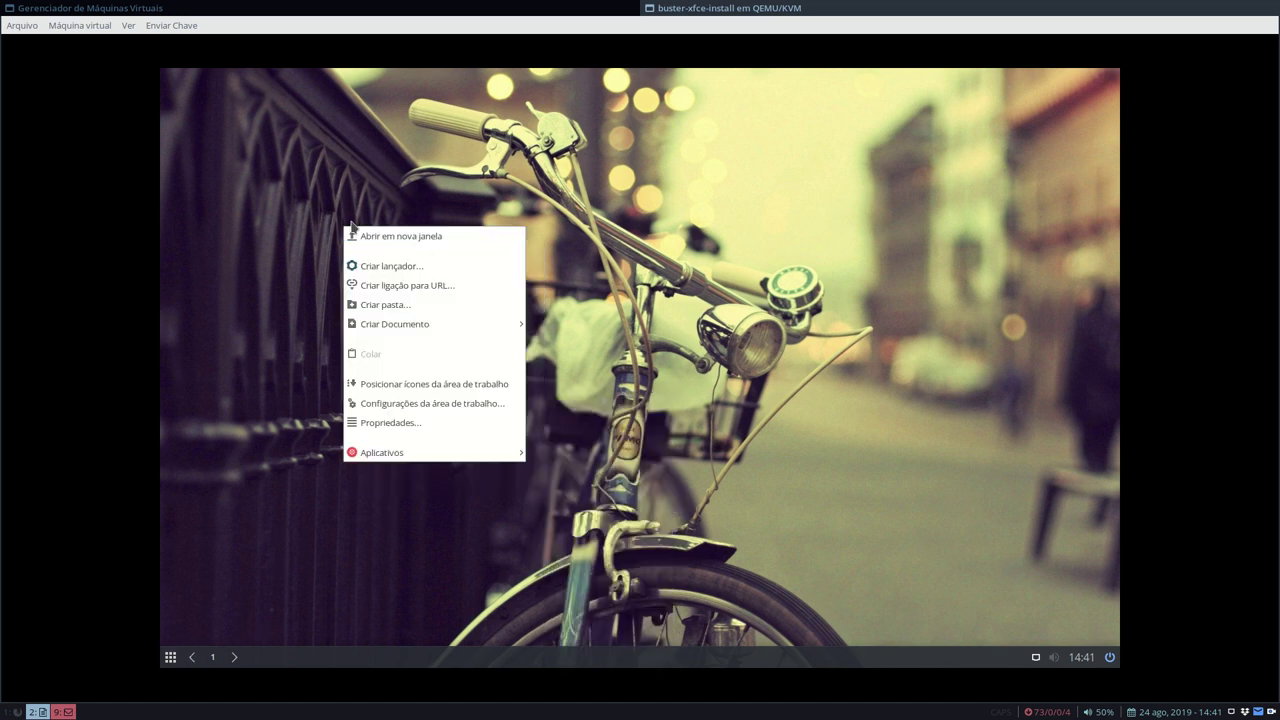
click(410, 241)
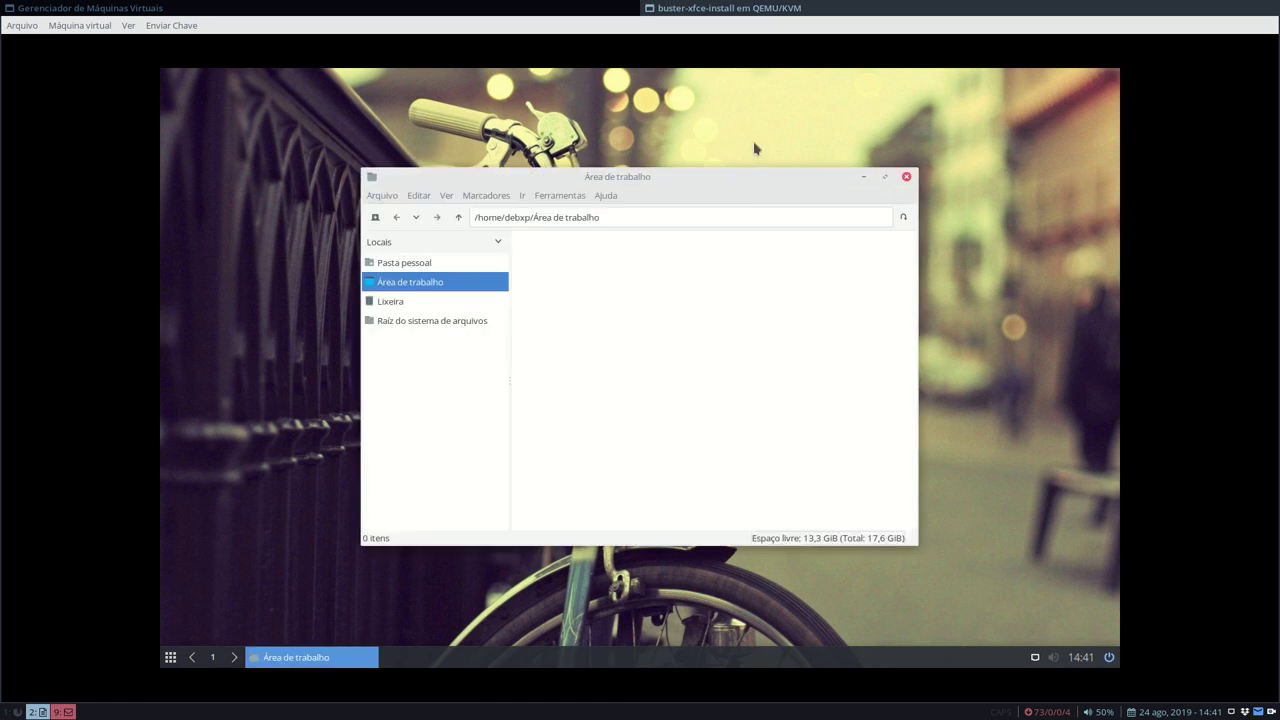
drag(602, 182, 668, 186)
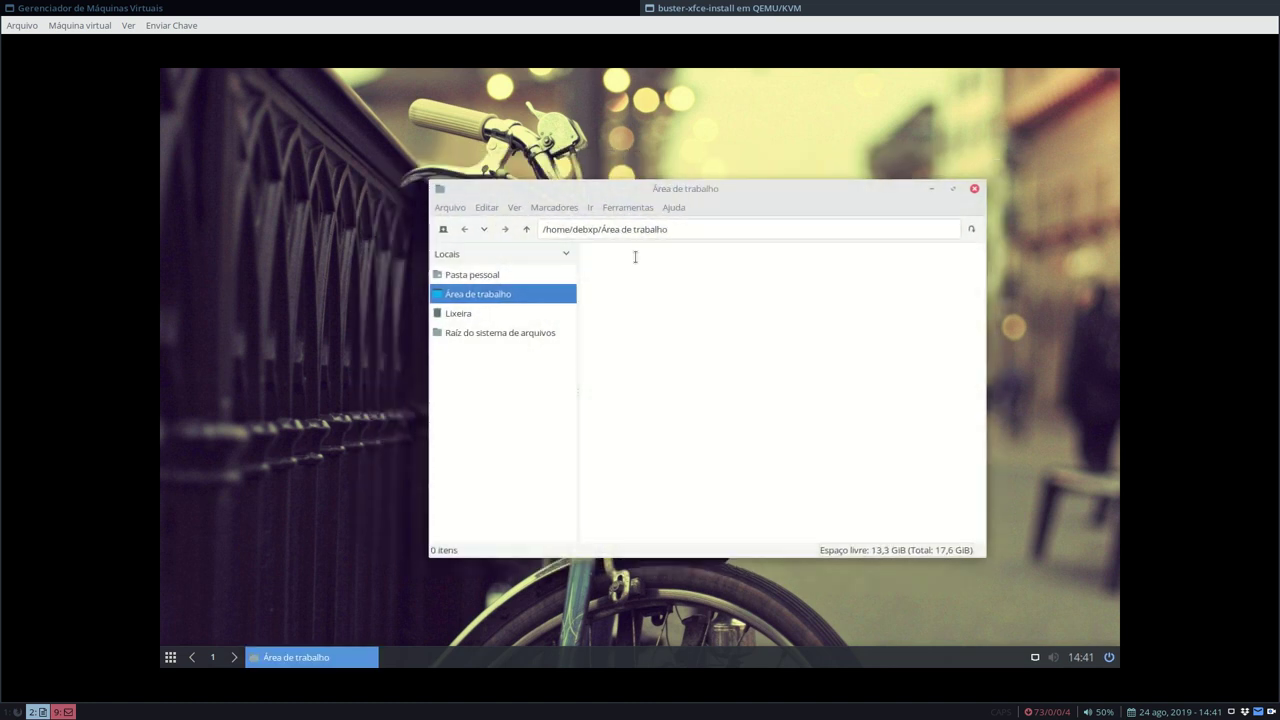
- Create an empty file named teste.txt in the Desktop folder and close the window
right_click(669, 313)
mouse_move(754, 330)
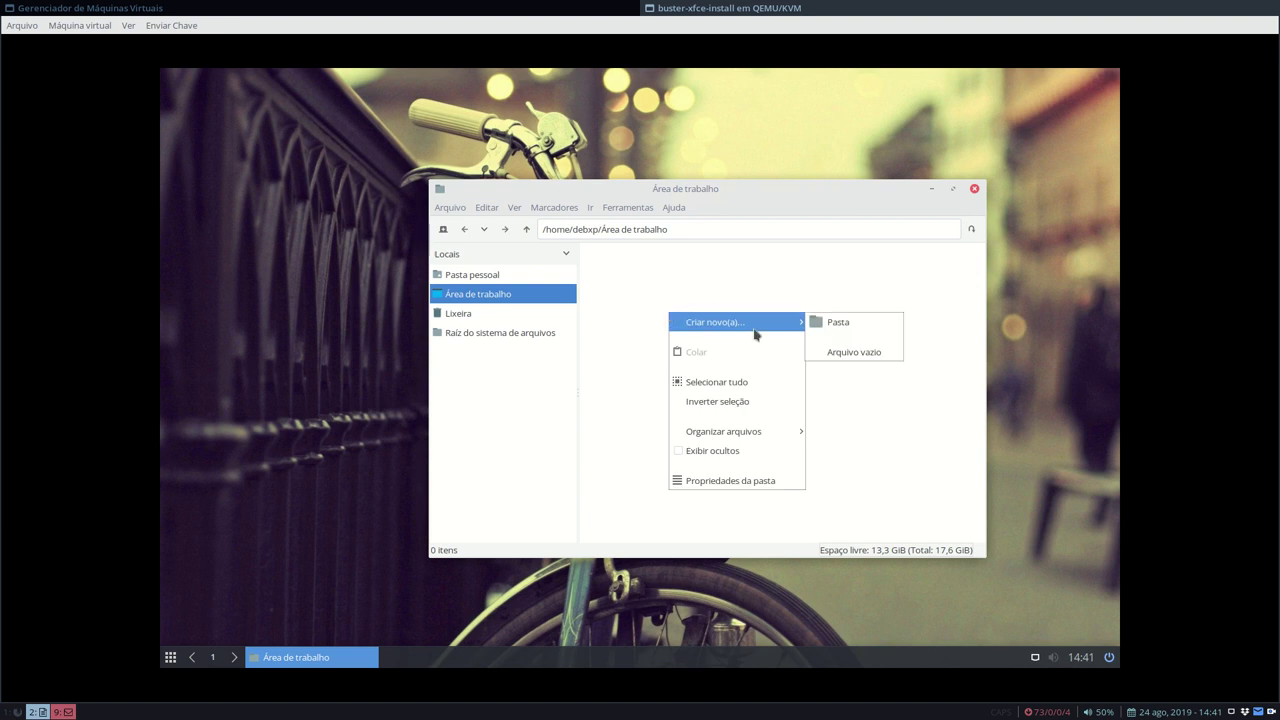
click(866, 348)
text(t)
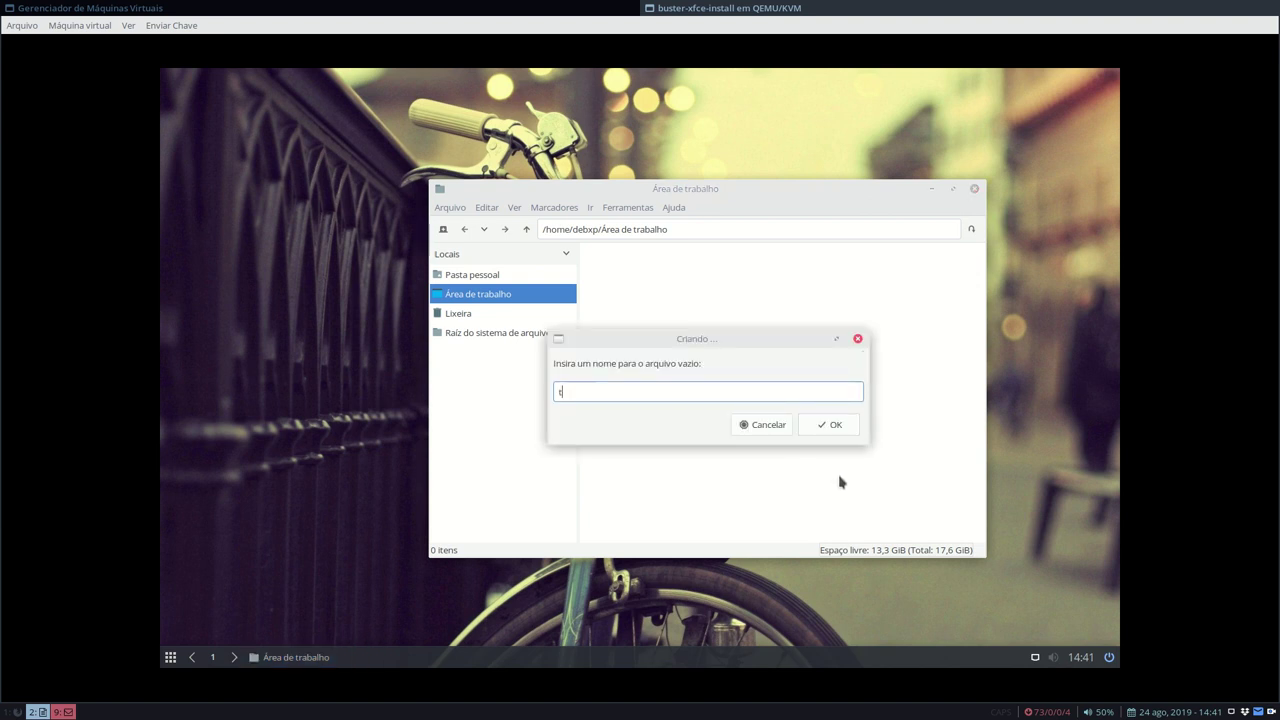
text(este.txt)
key(Return)
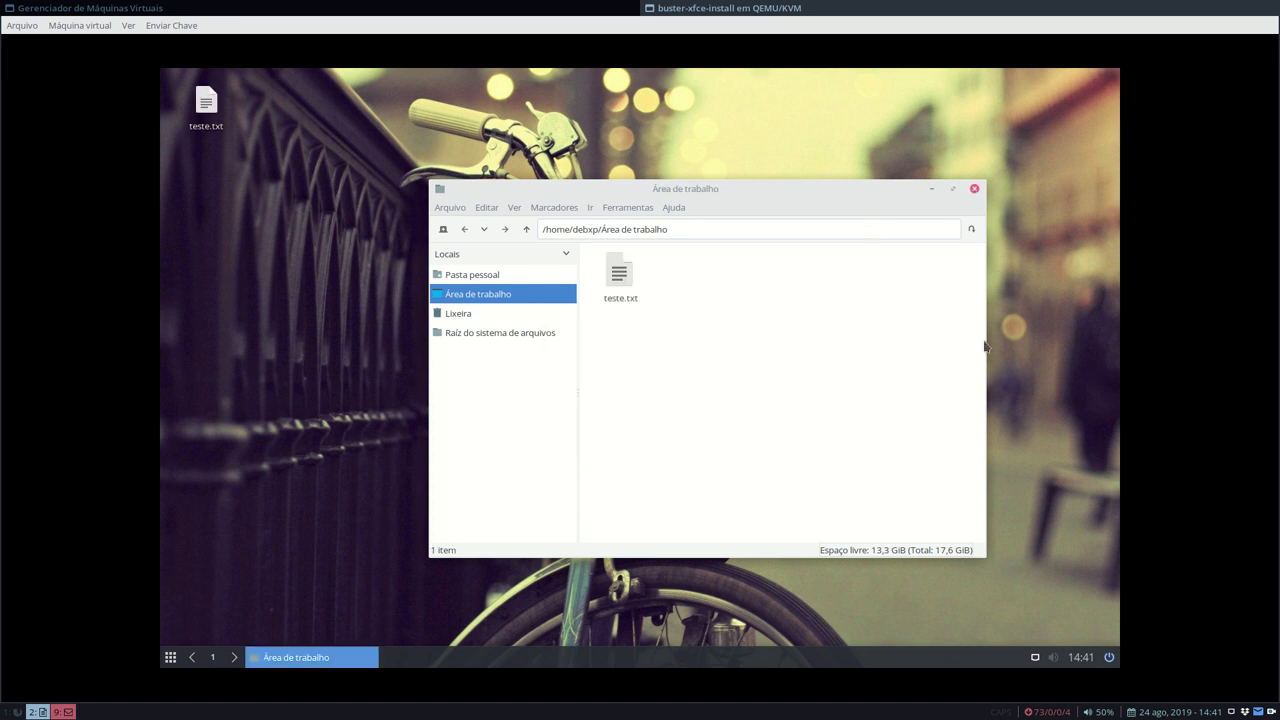
click(974, 189)
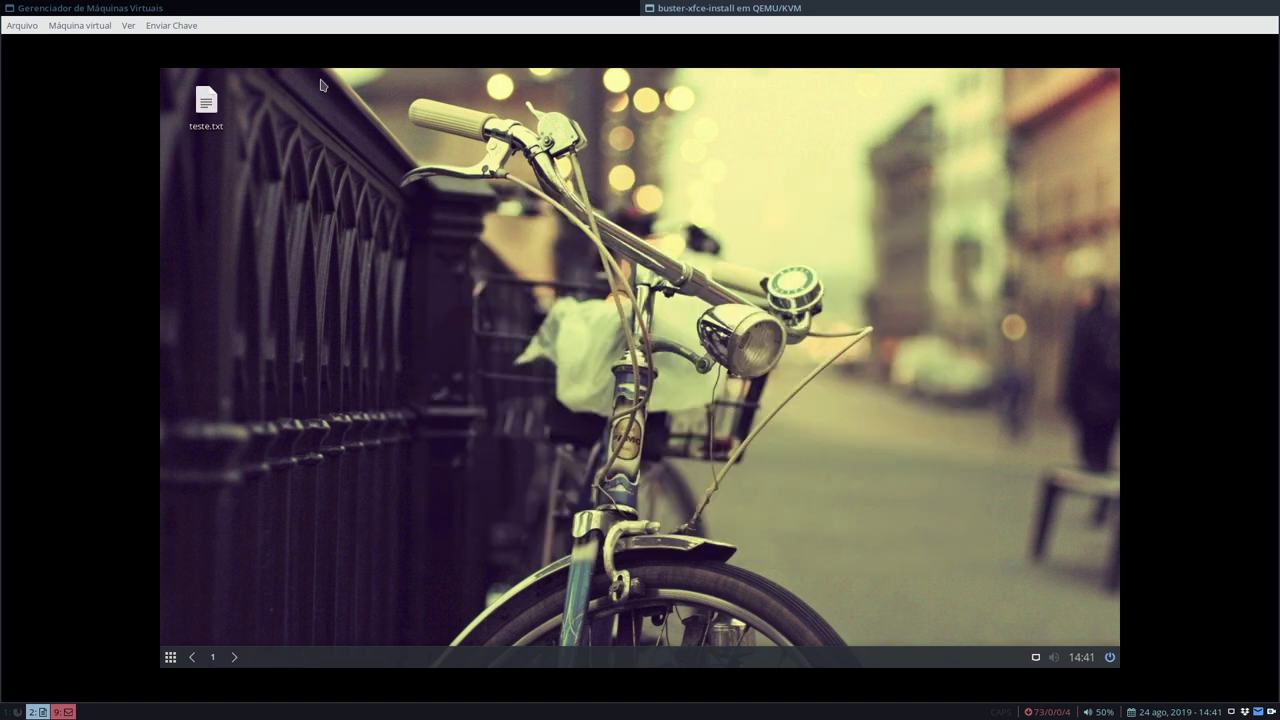
- Add Geany from the Desenvolvimento category to the desktop and select its new launcher
click(170, 657)
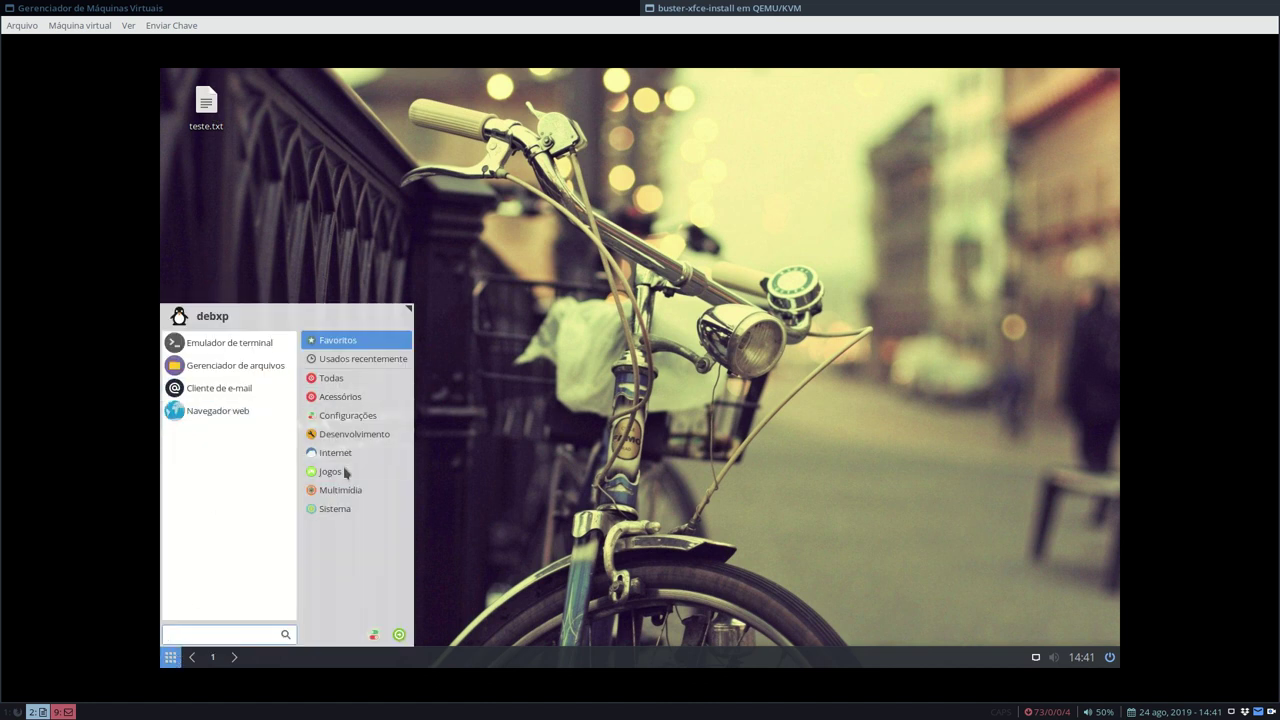
click(349, 433)
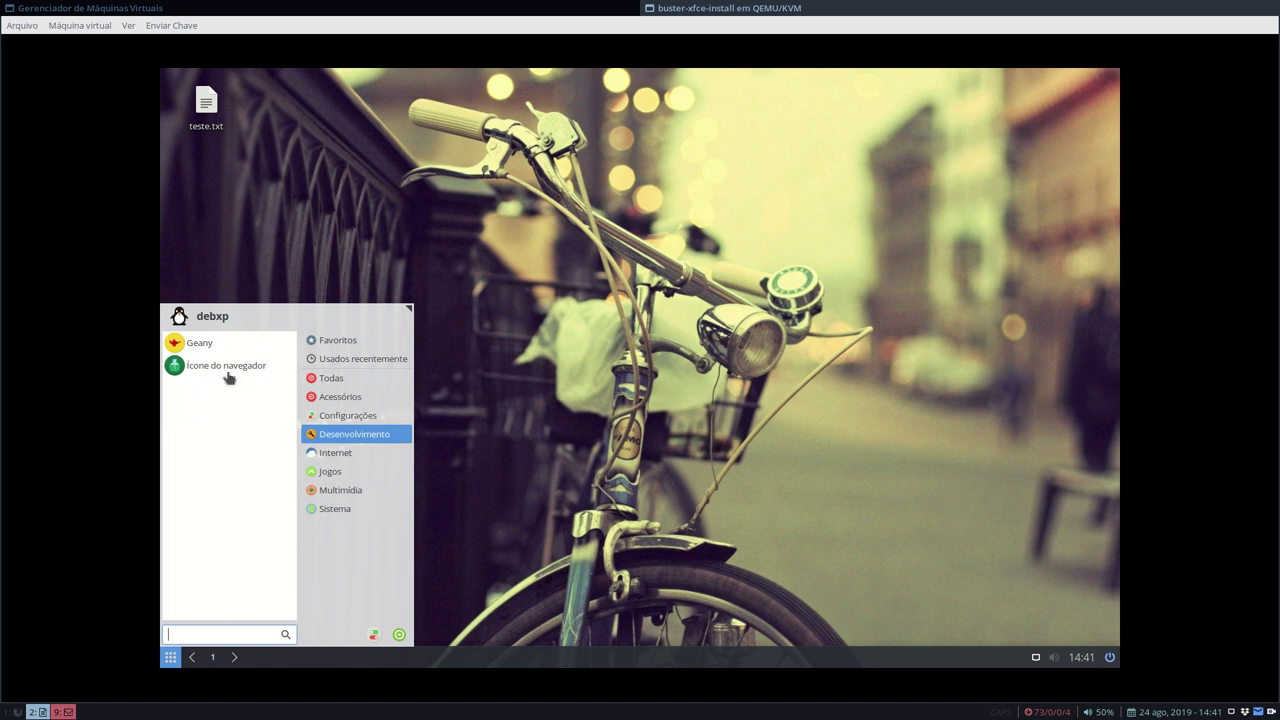
right_click(216, 346)
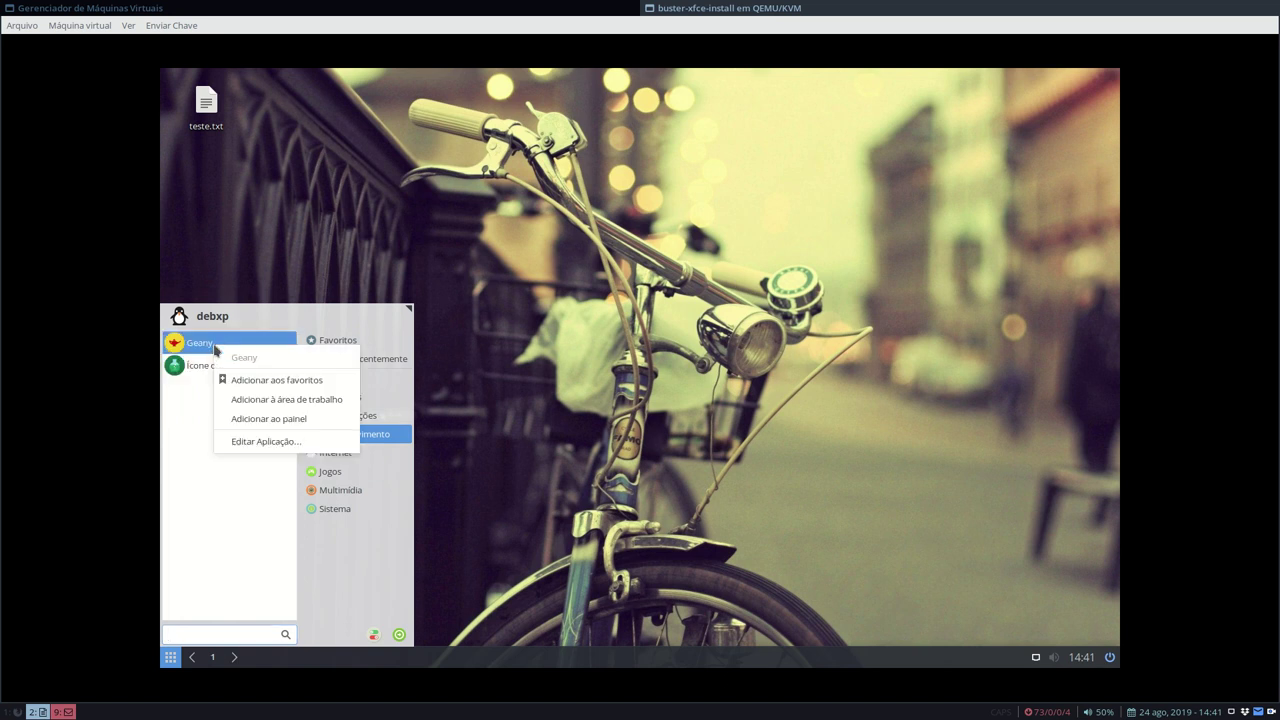
click(283, 401)
click(565, 310)
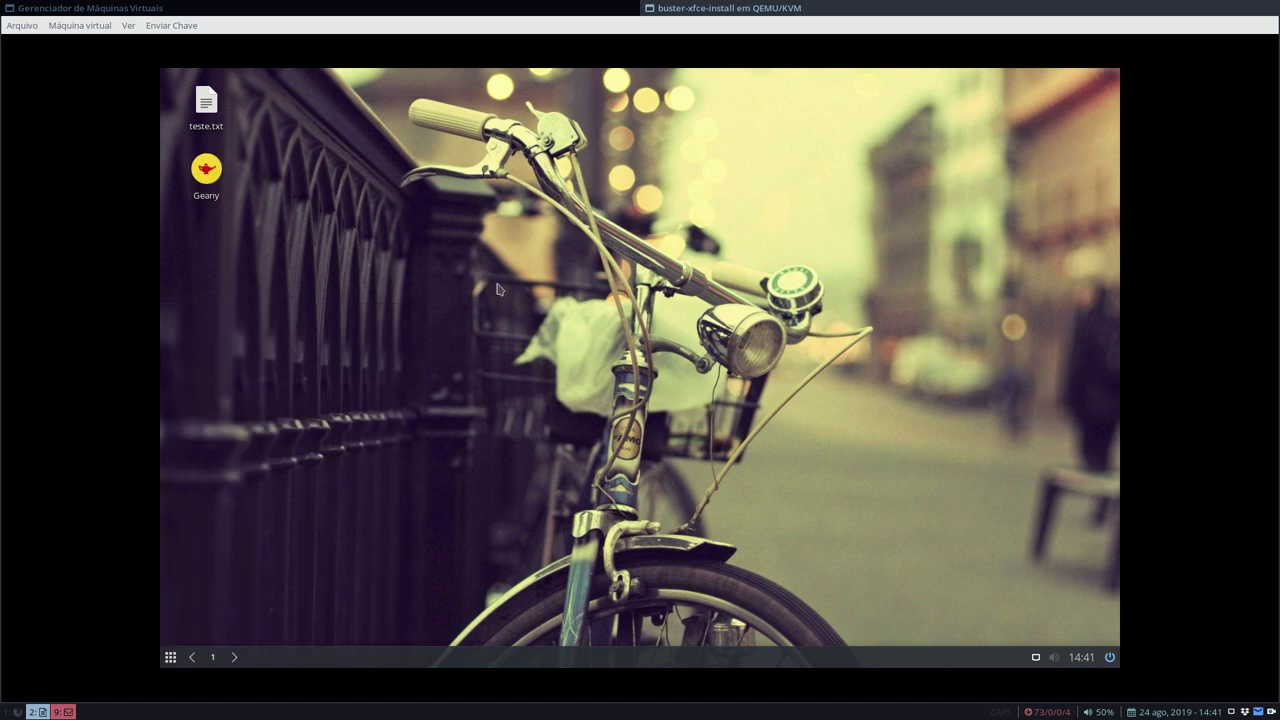
click(212, 171)
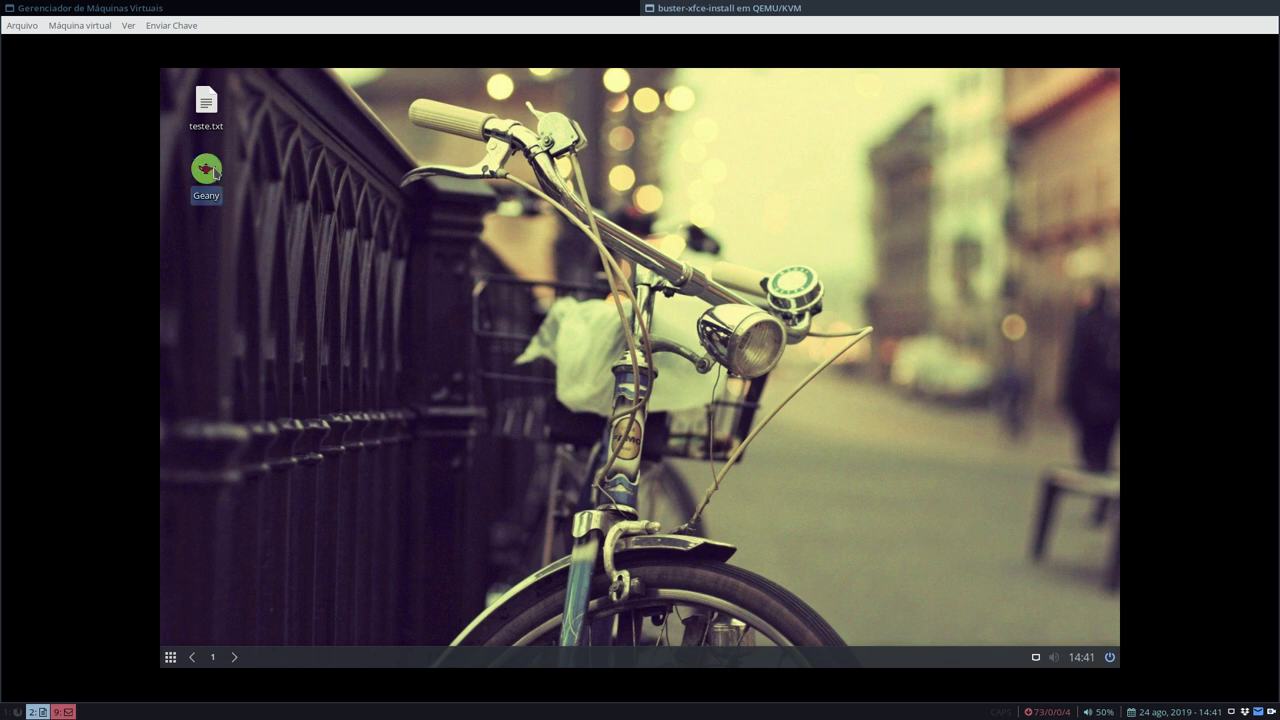
- Delete the Geany launcher, triggering the 'Erro ao mover para a lixeira' error, and highlight its text
key(Delete)
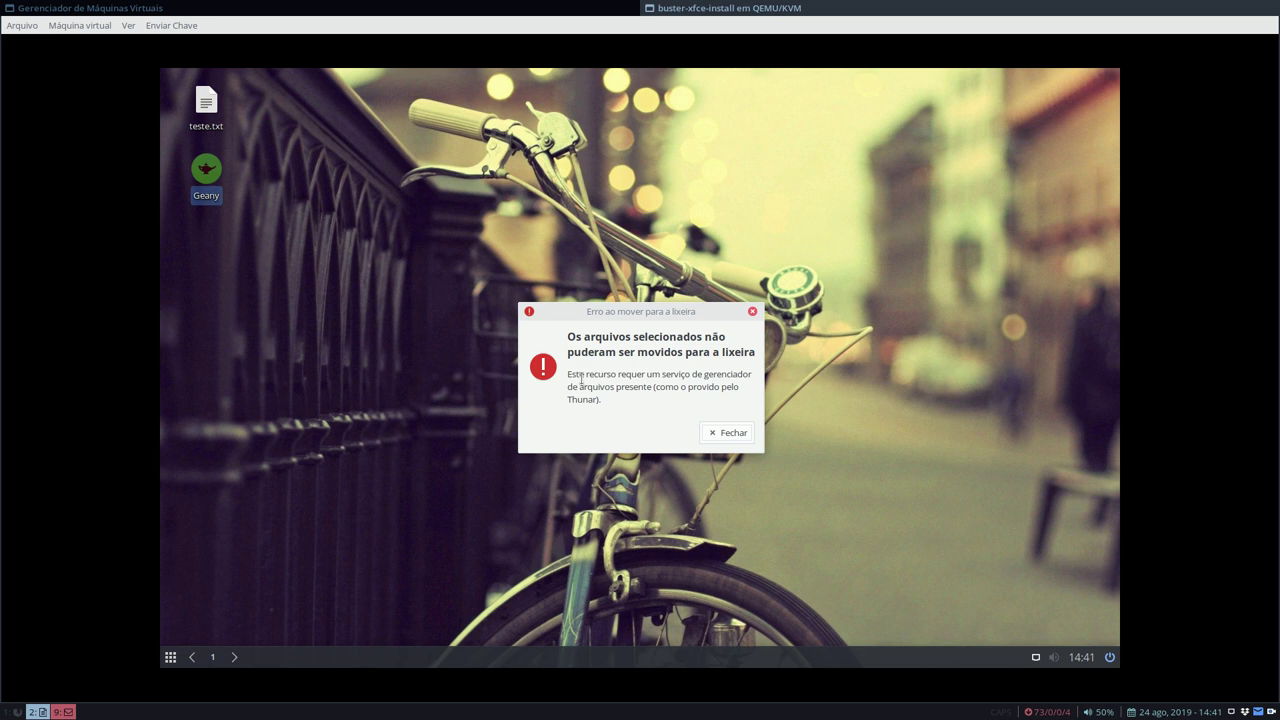
drag(568, 376, 610, 400)
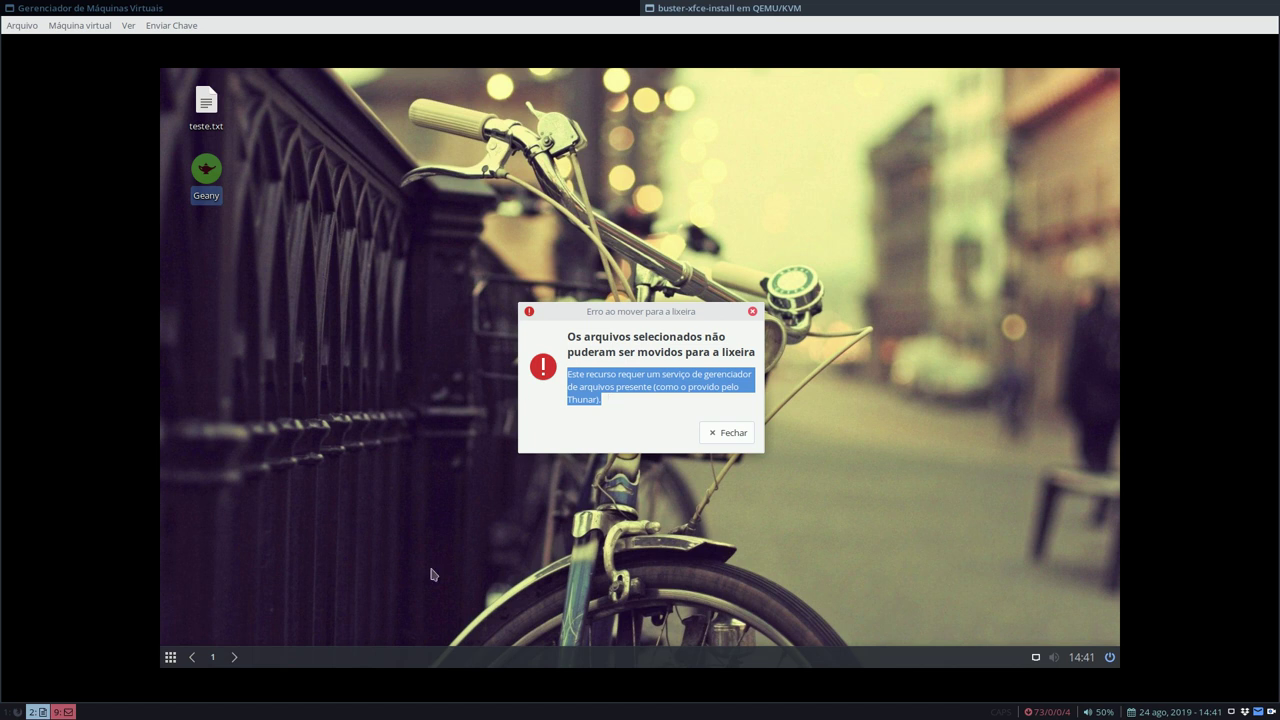
click(170, 657)
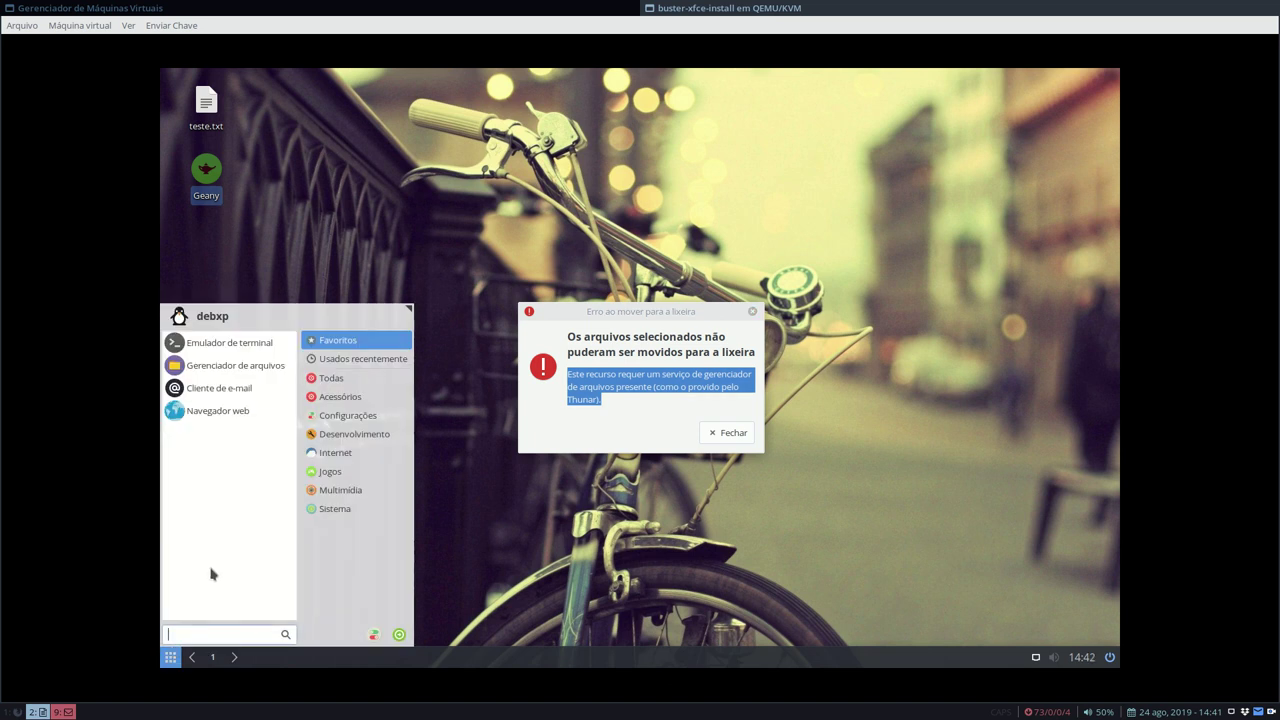
click(374, 634)
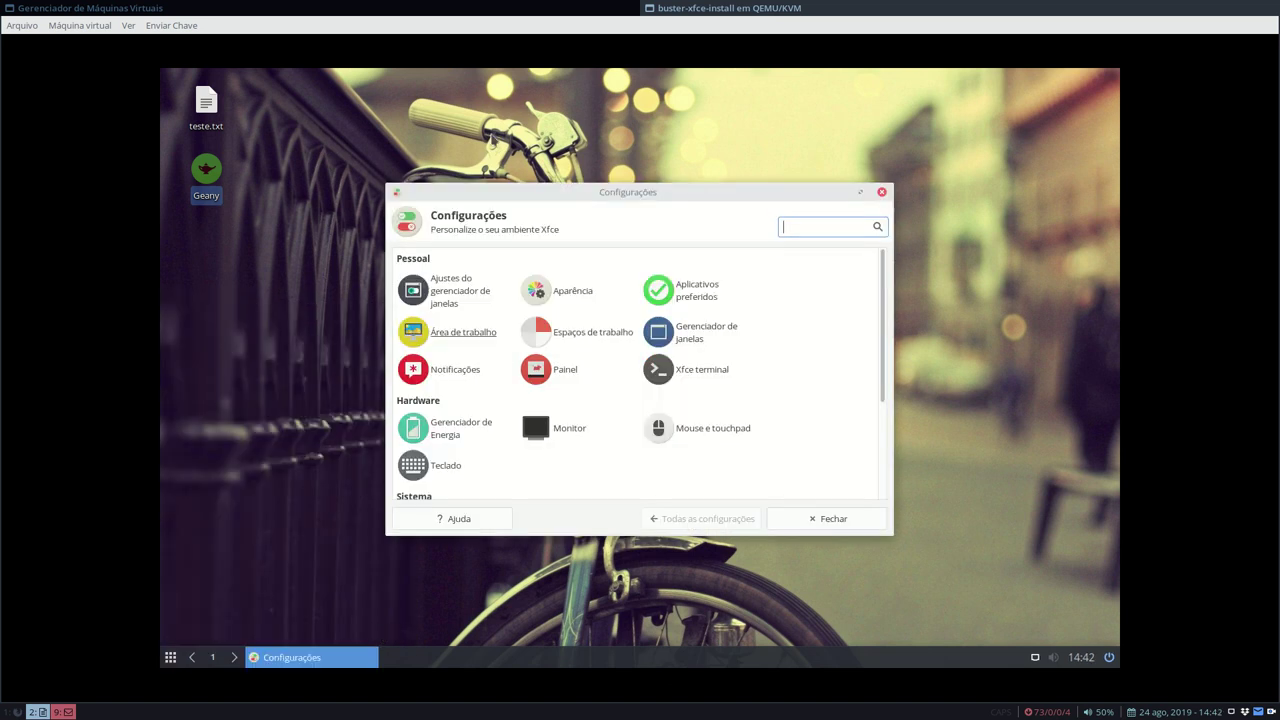
click(694, 296)
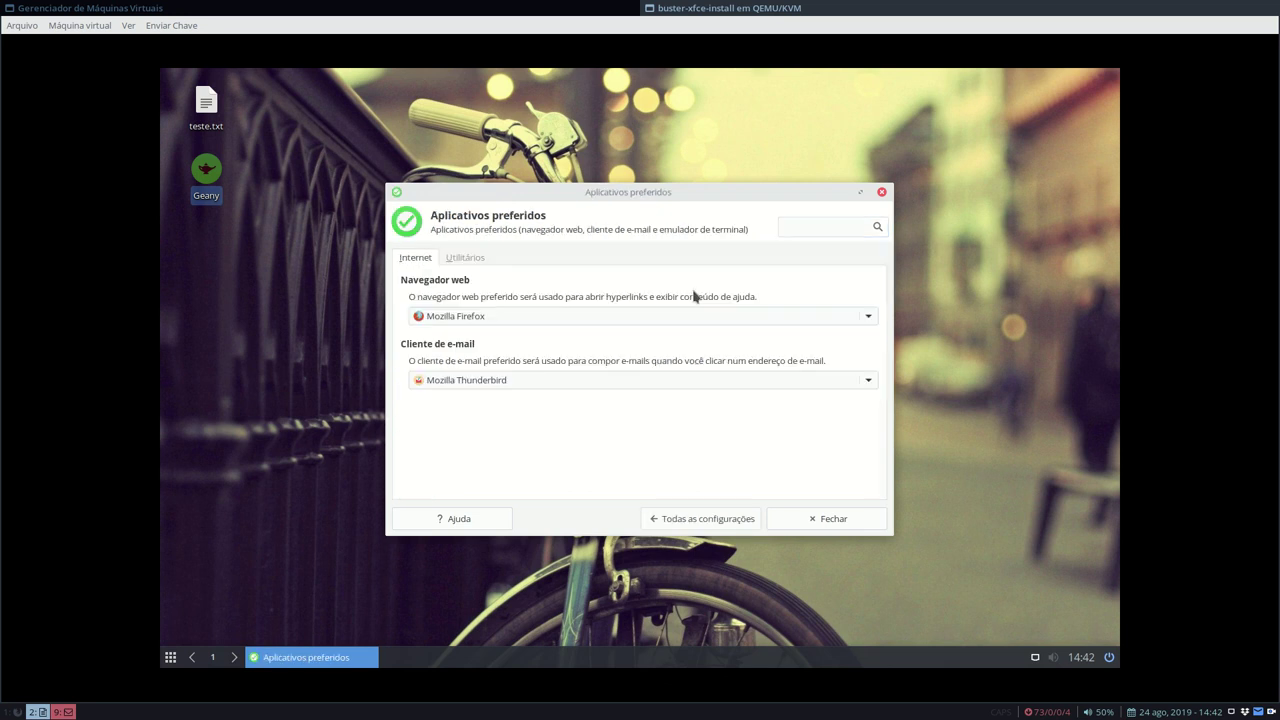
click(466, 258)
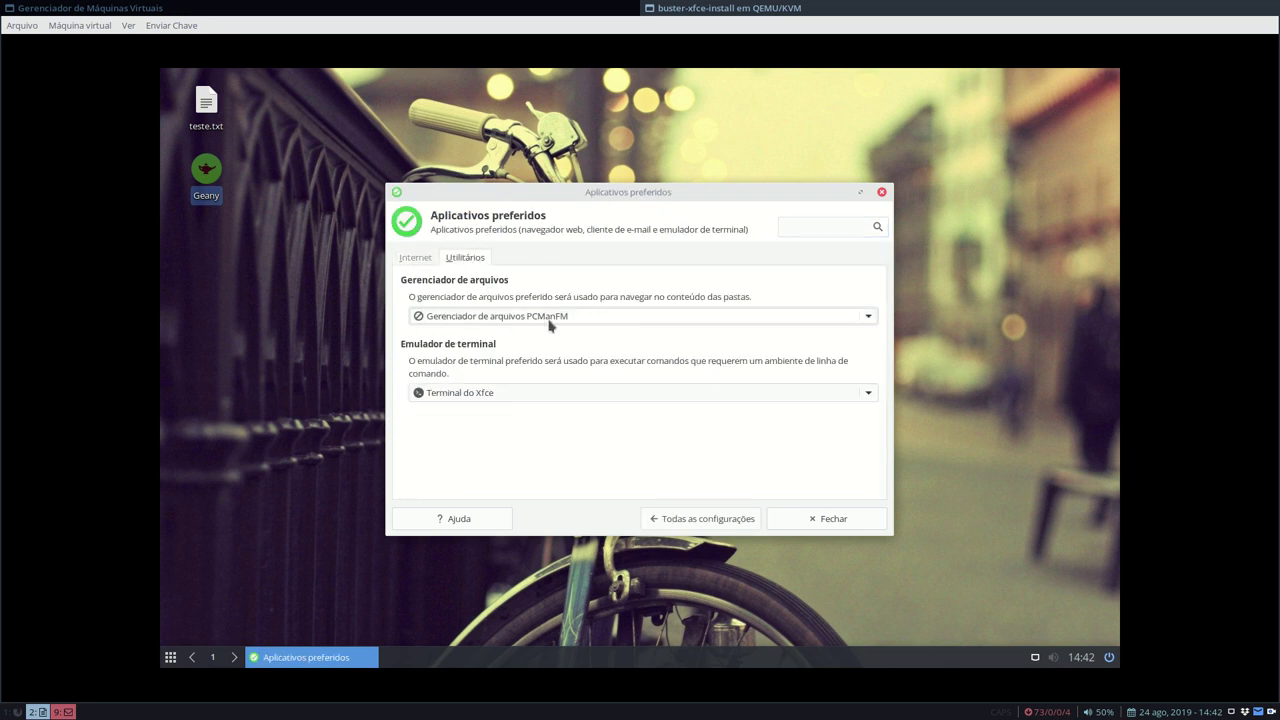
click(584, 318)
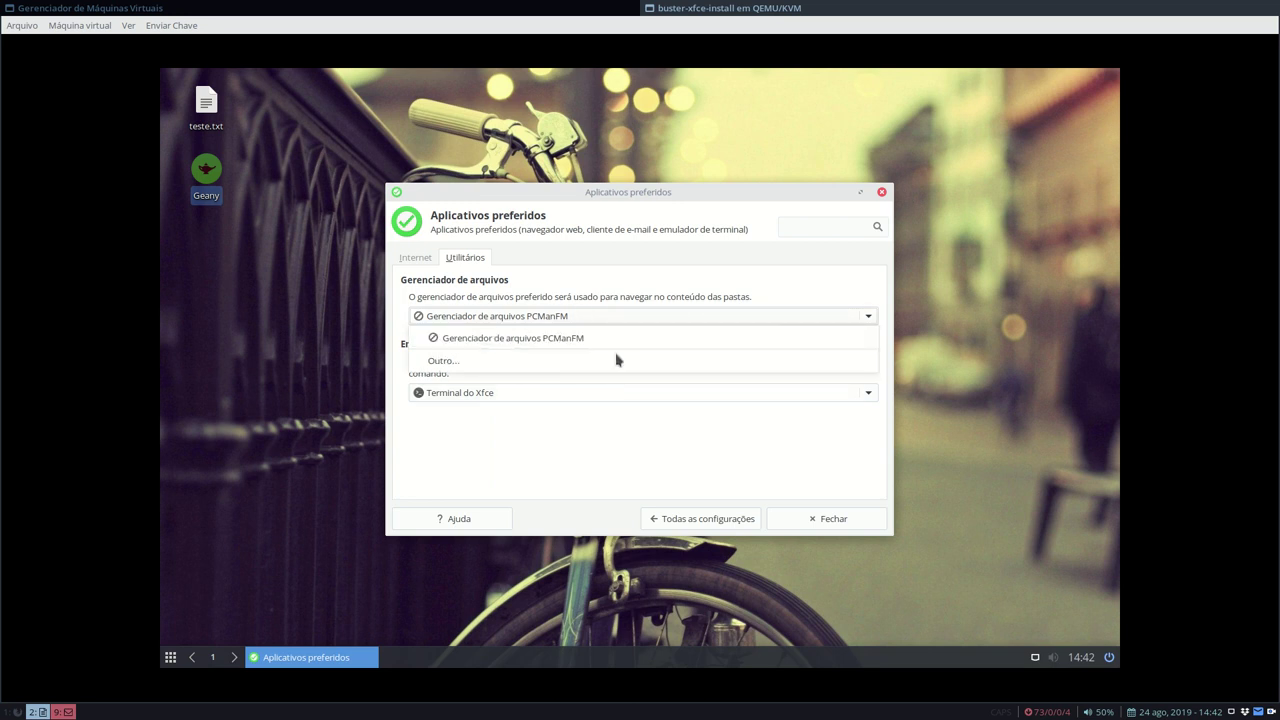
click(598, 338)
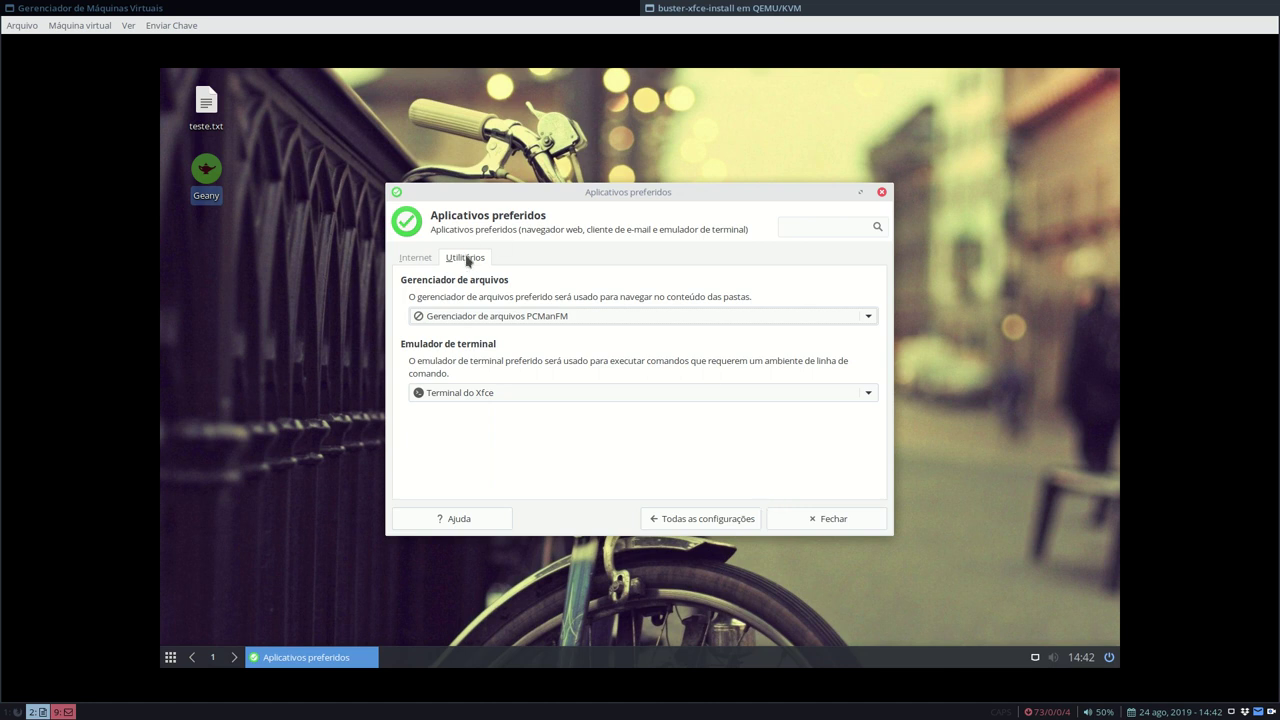
click(802, 522)
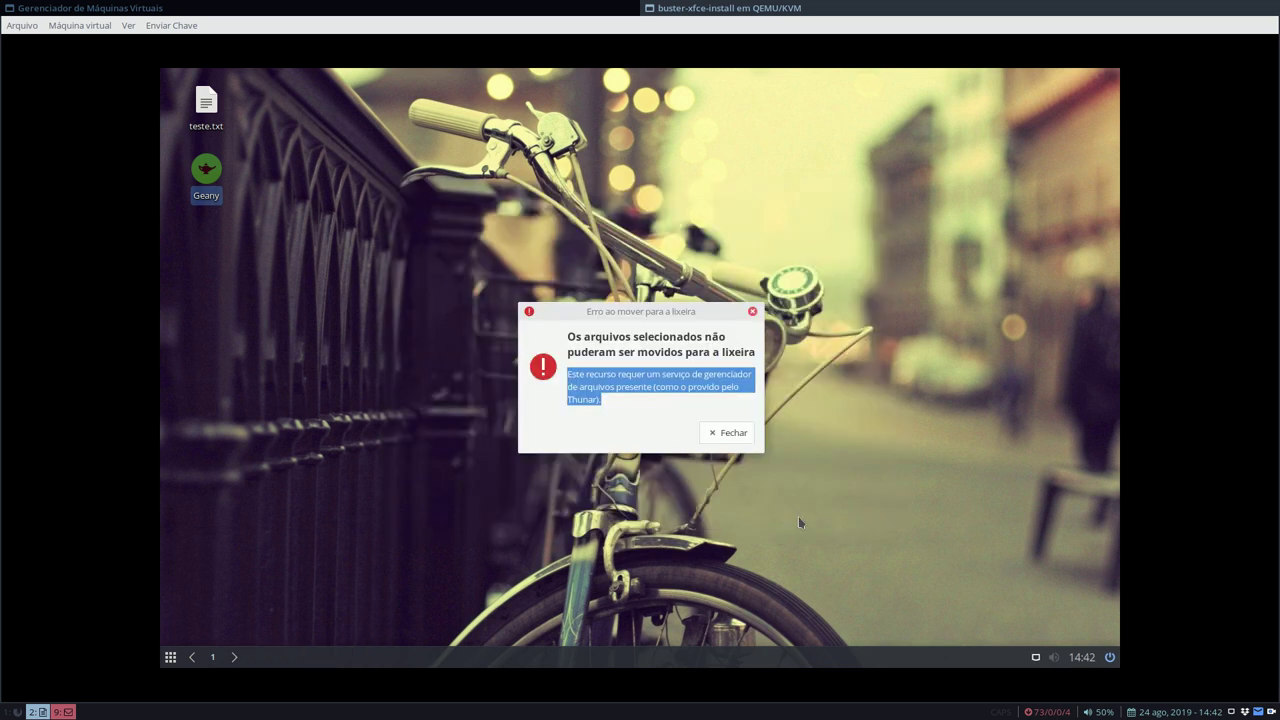
- Dismiss the trash error and set the desktop's Tipo de ícone to Nenhum
click(731, 433)
right_click(412, 189)
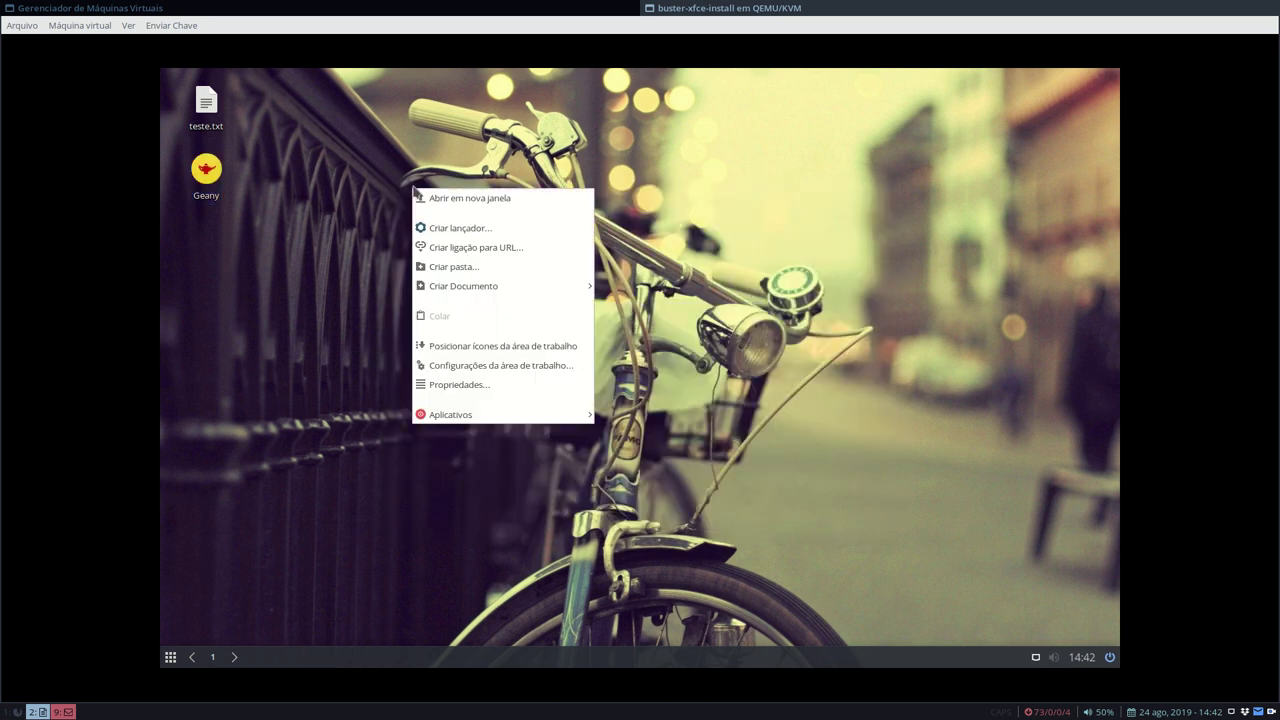
click(470, 365)
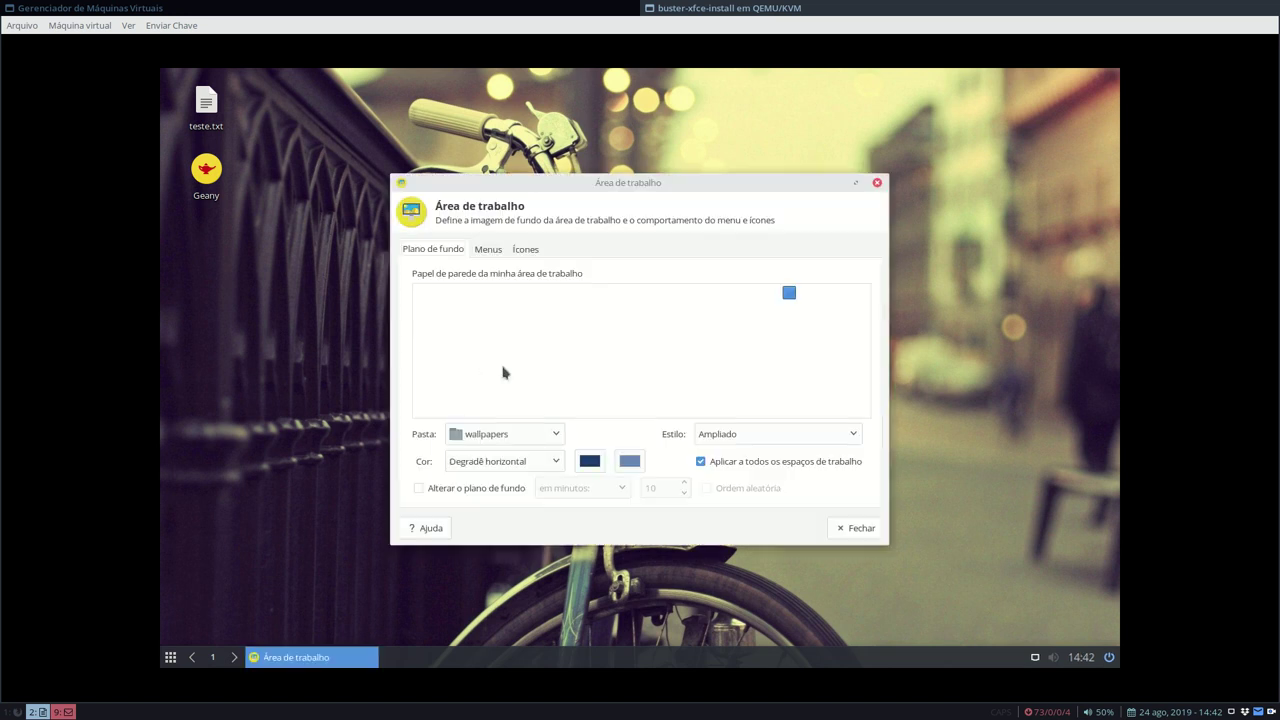
click(526, 250)
click(516, 295)
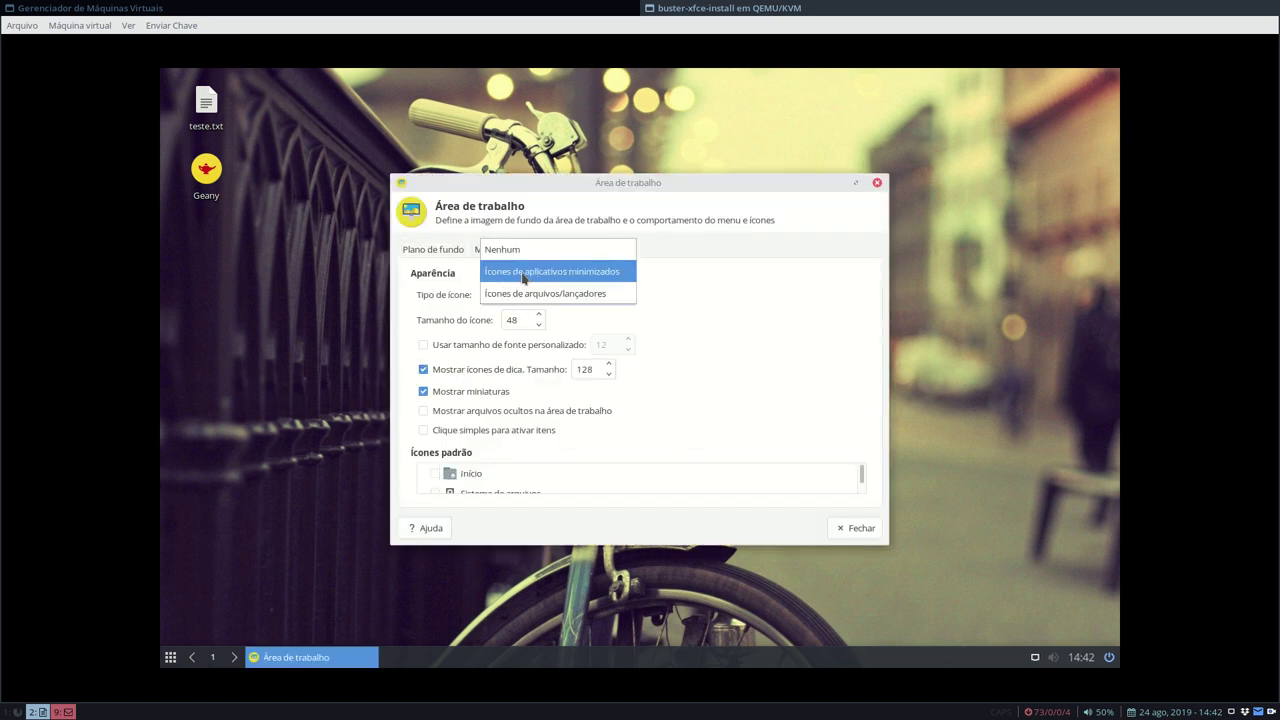
click(517, 255)
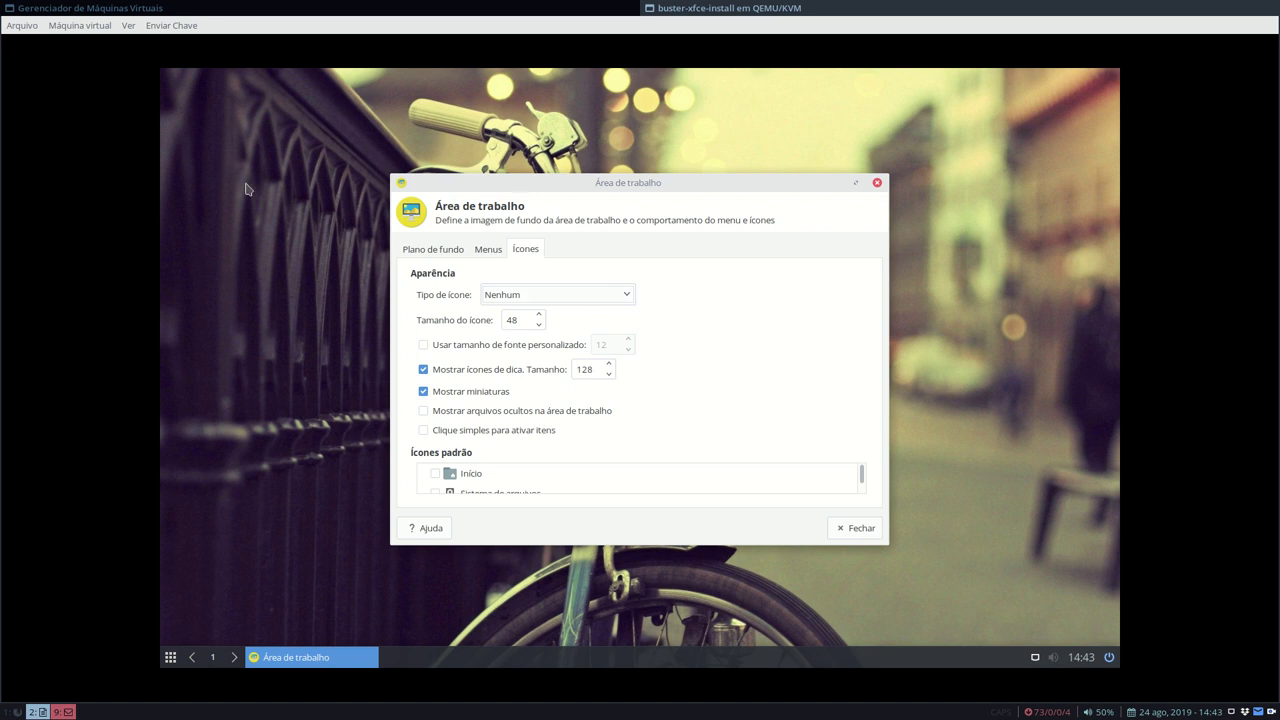
click(845, 528)
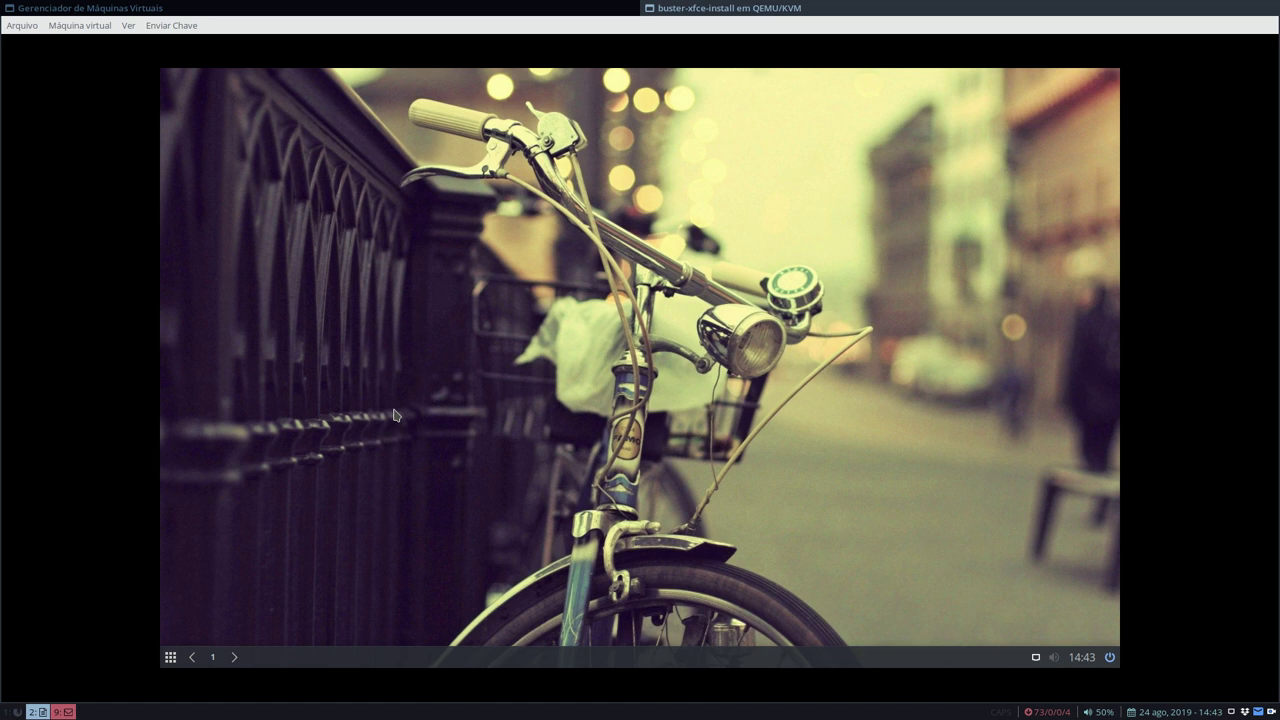
click(171, 657)
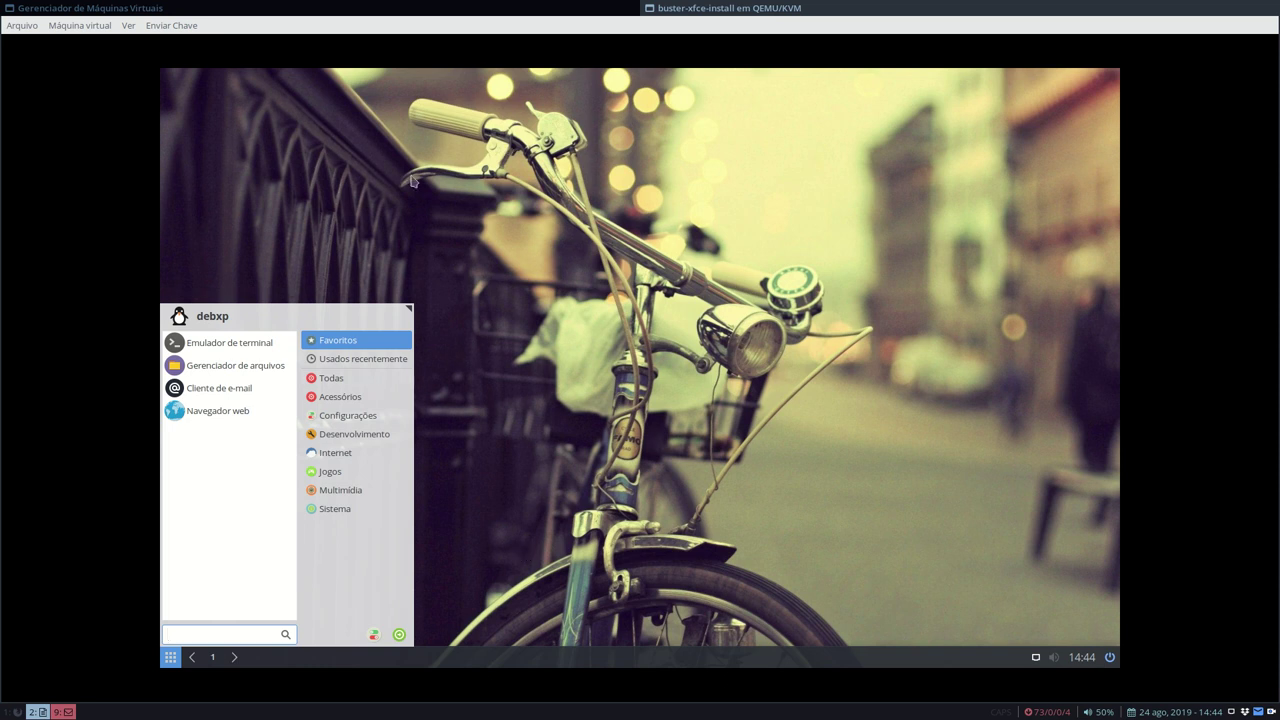
click(552, 364)
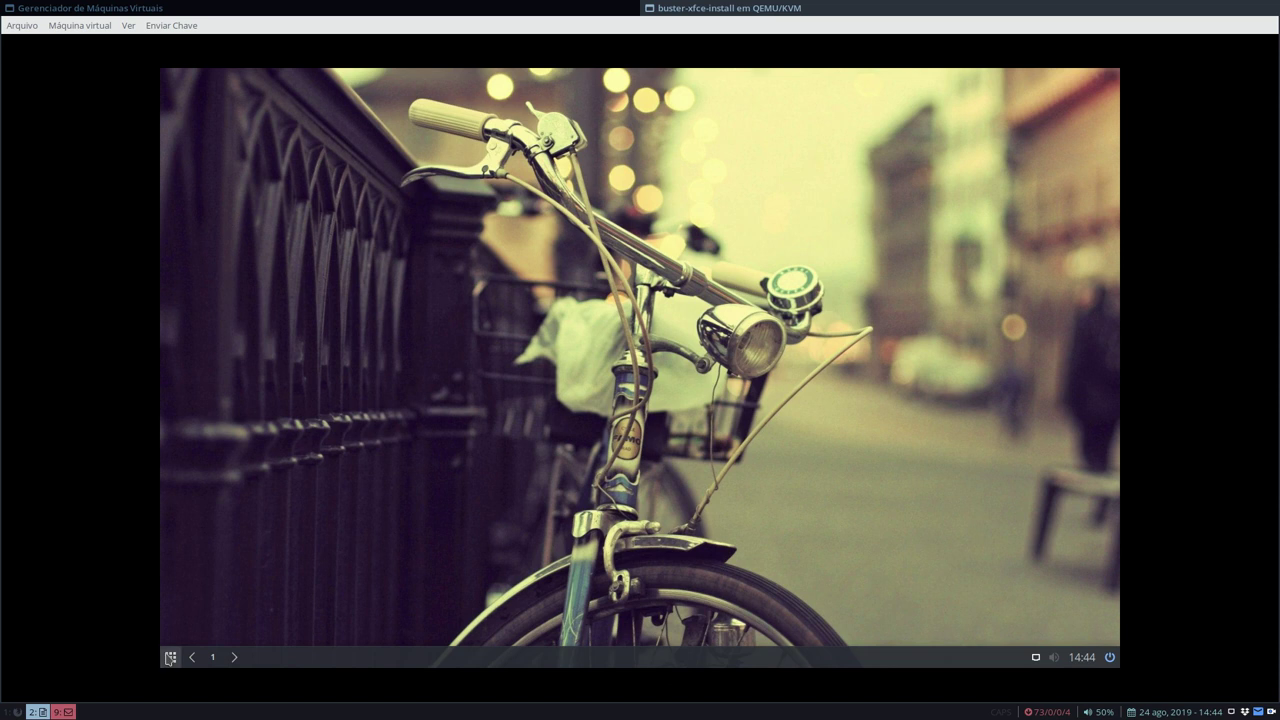
click(170, 657)
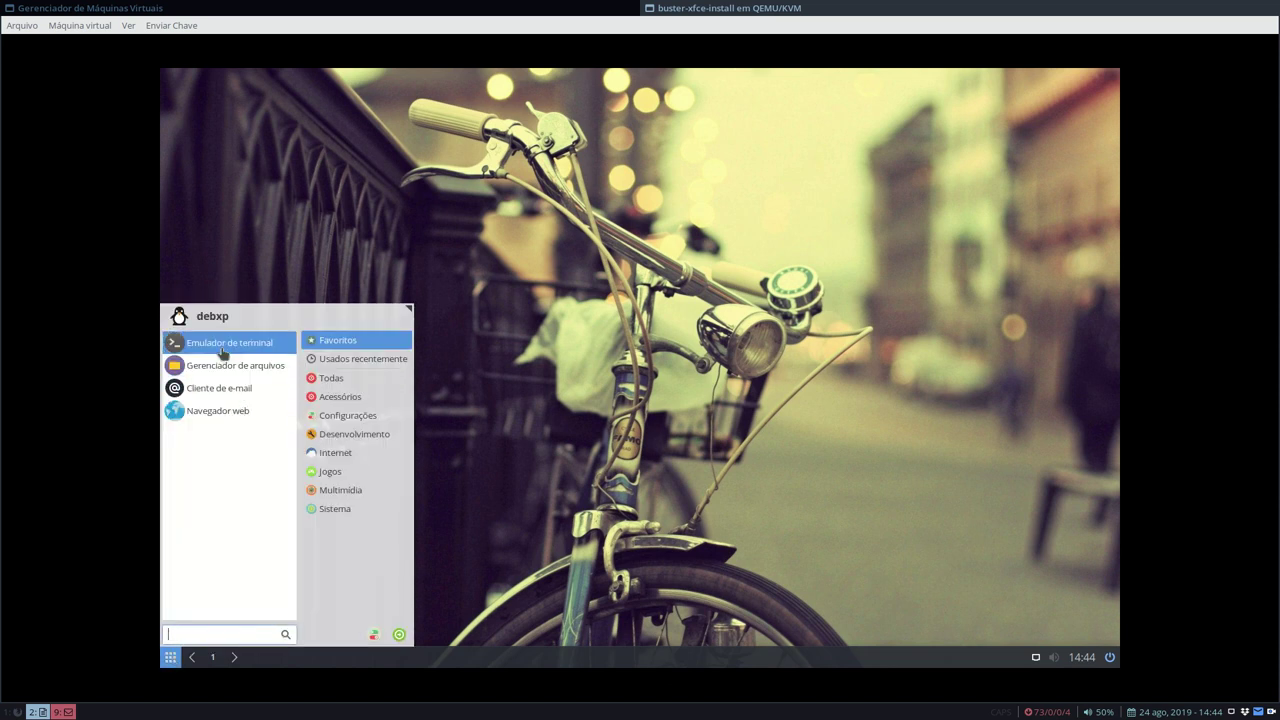
click(223, 345)
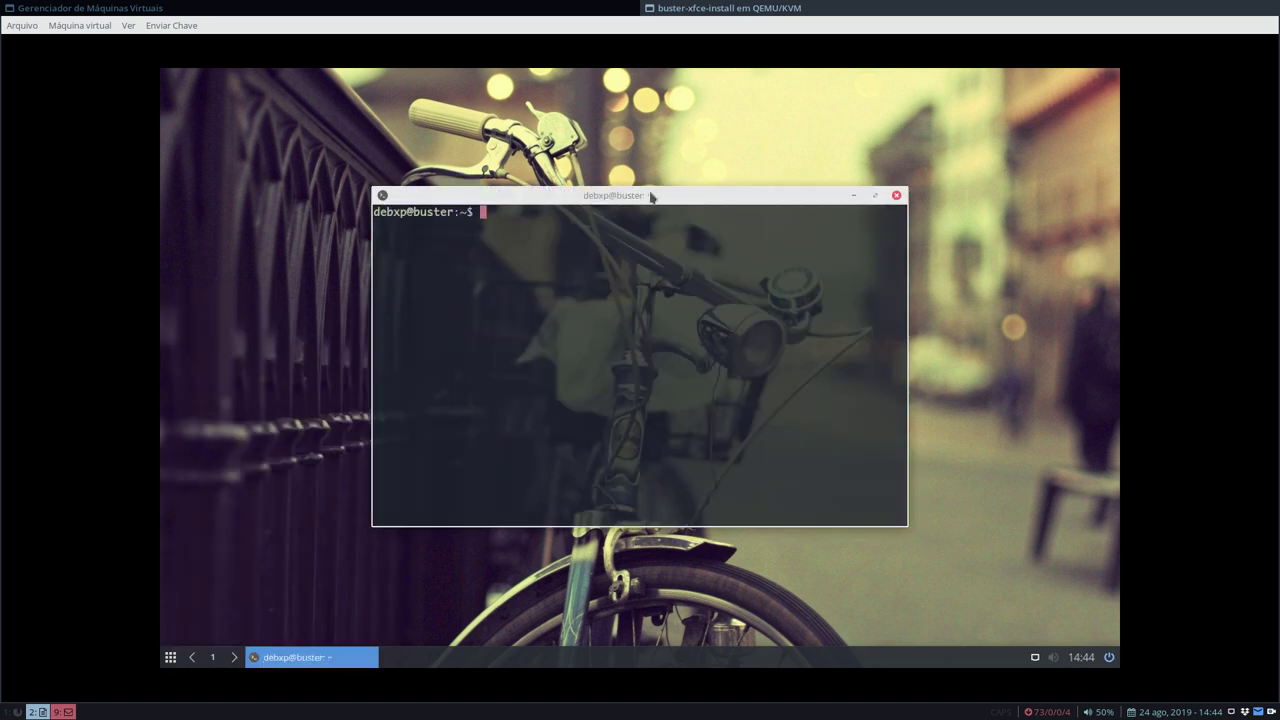
double_click(650, 196)
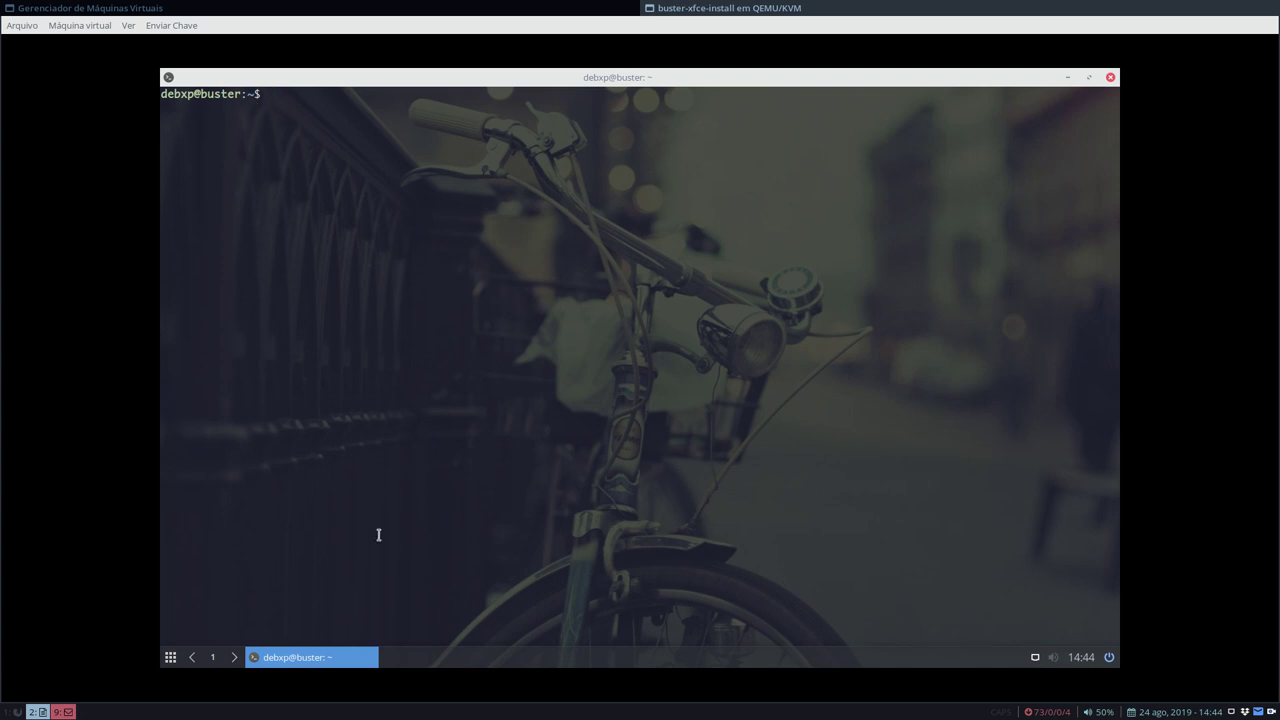
click(213, 657)
click(213, 657)
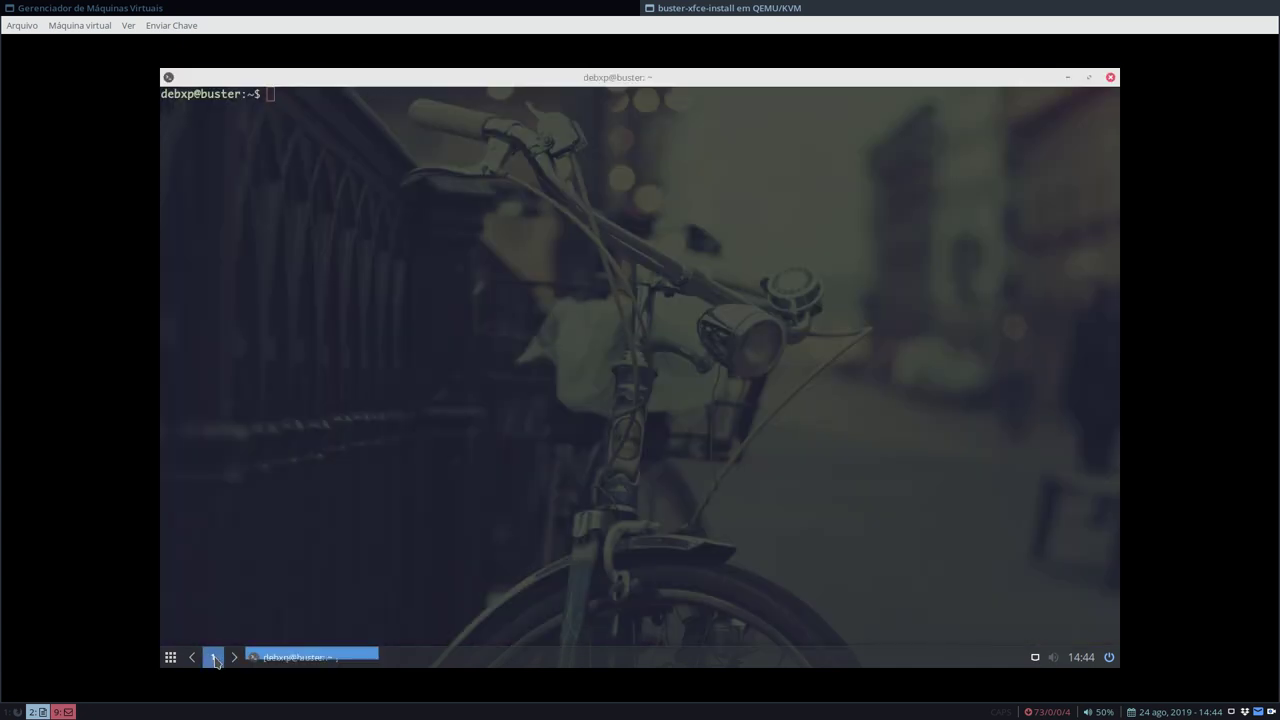
click(213, 657)
click(214, 658)
click(214, 658)
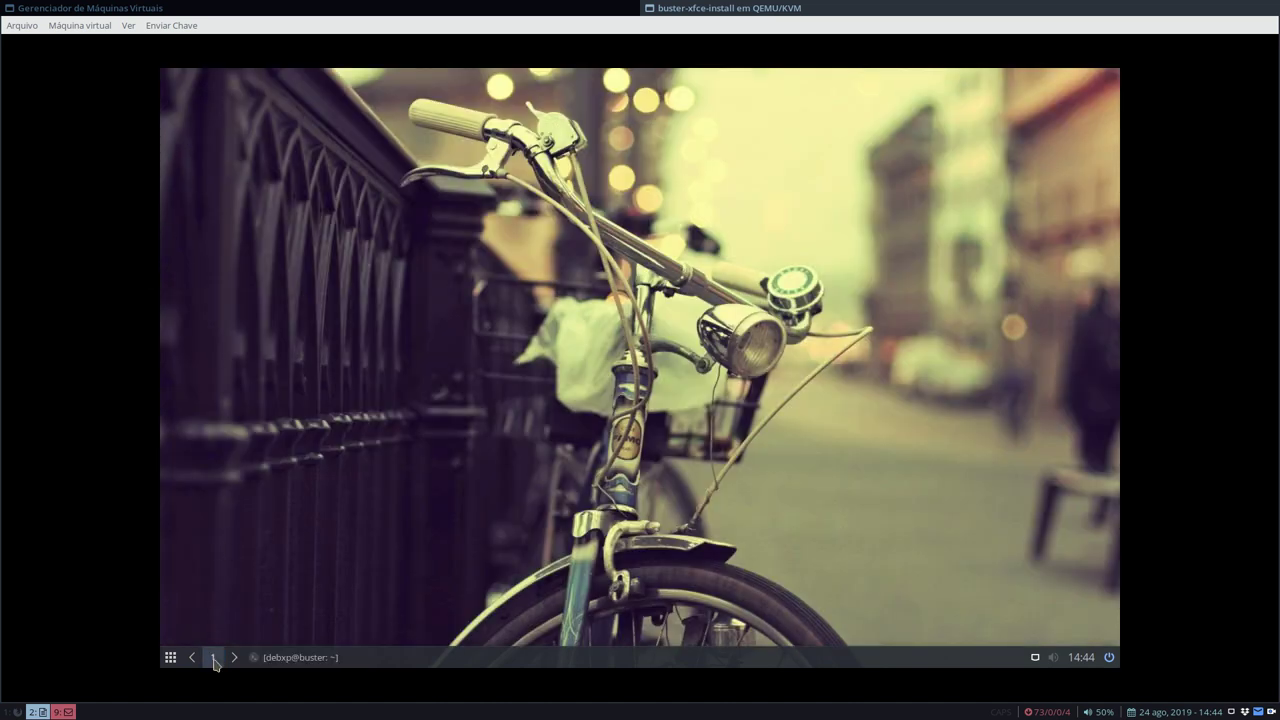
click(213, 657)
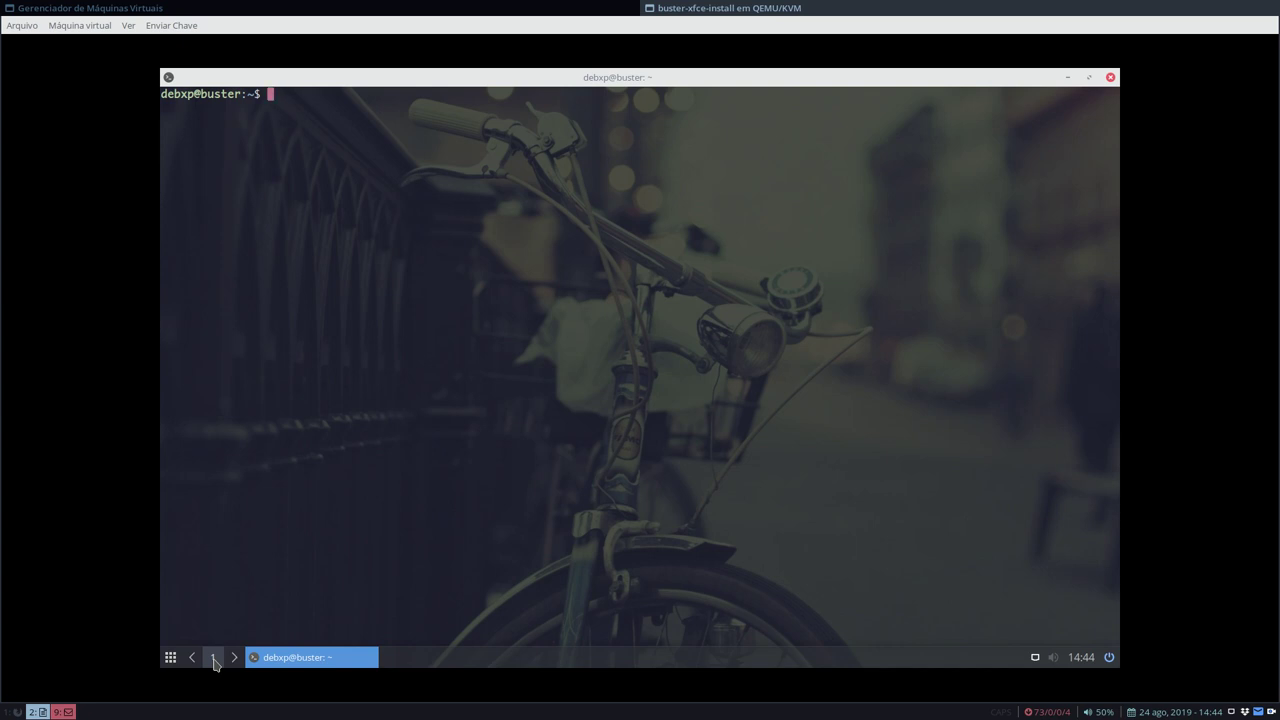
click(213, 658)
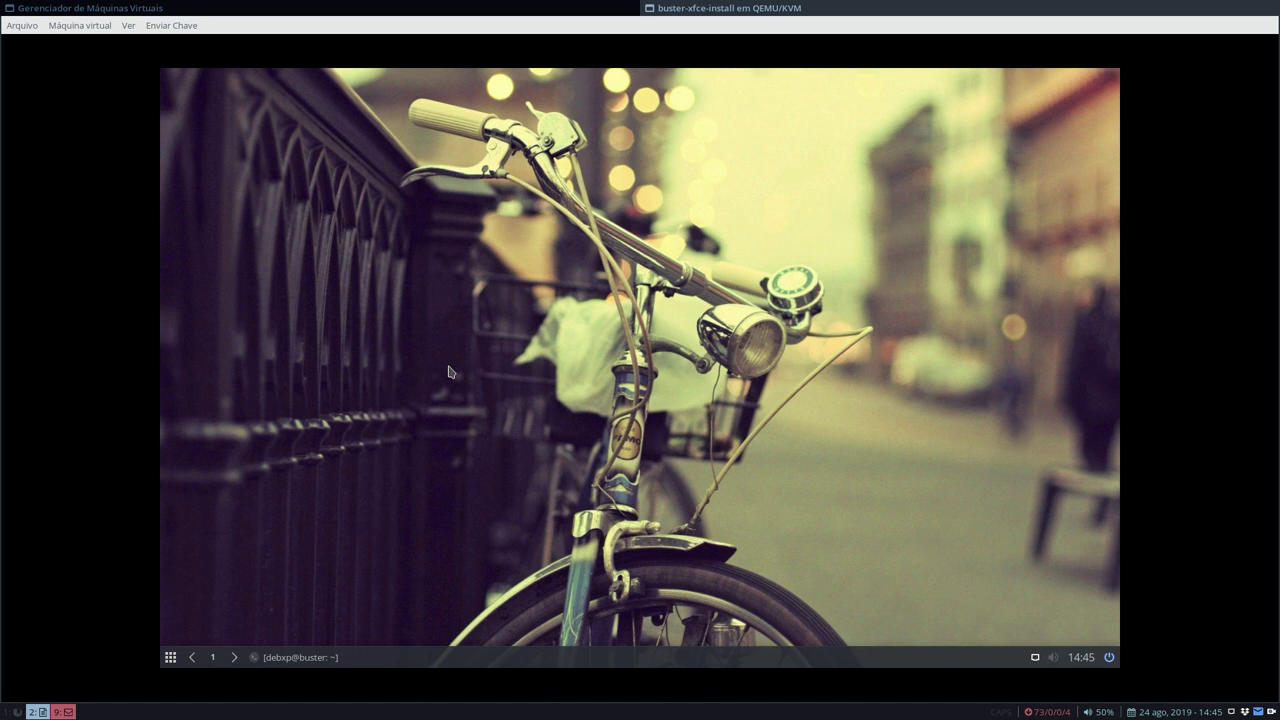
key(alt+F2)
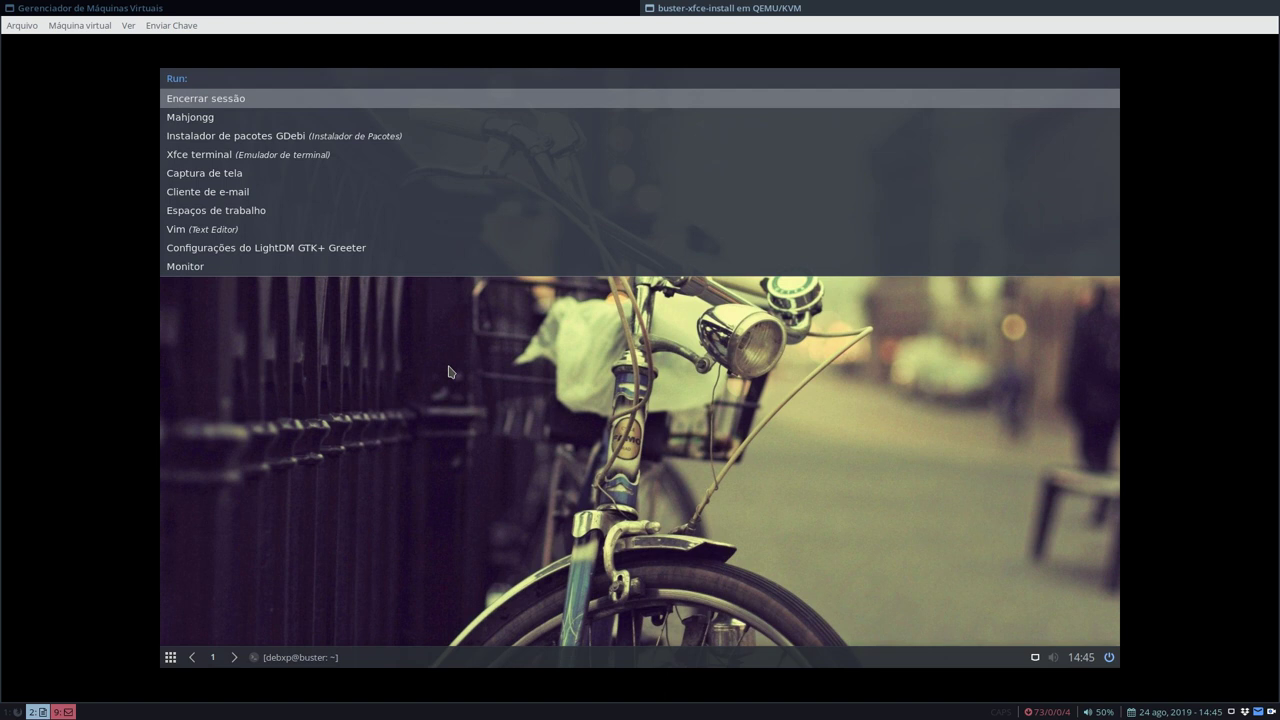
text(mou)
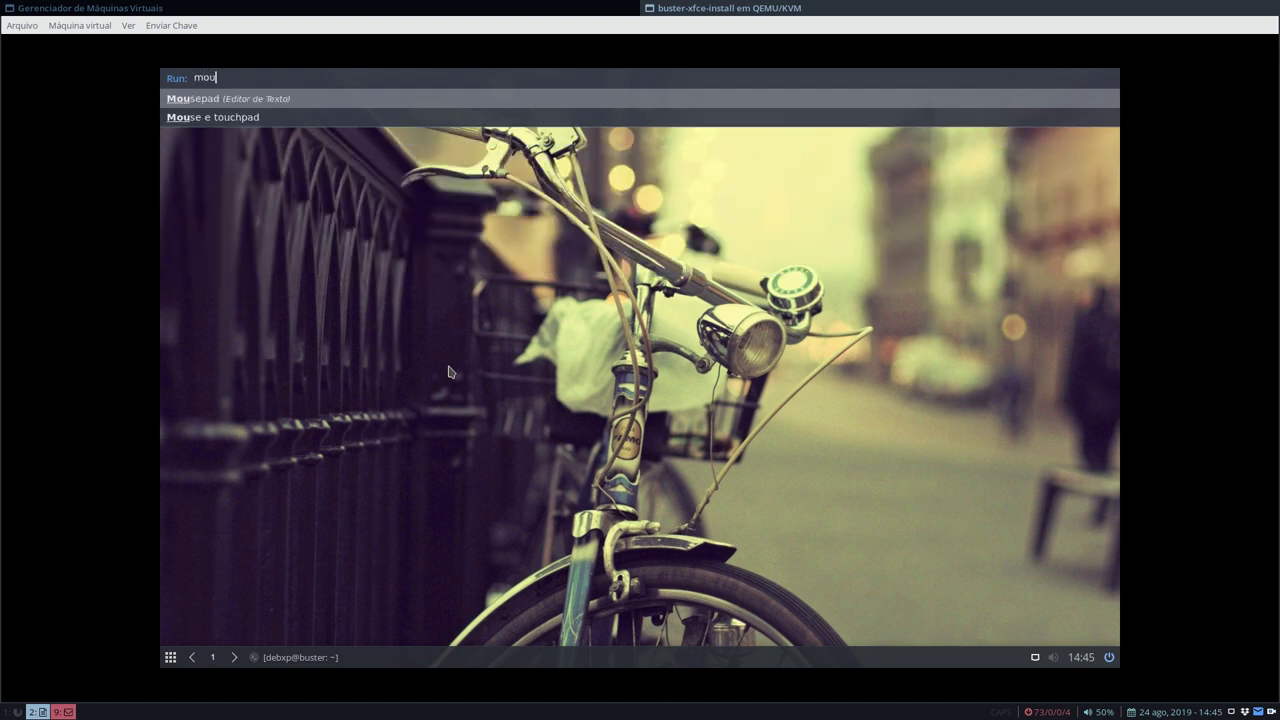
key(Return)
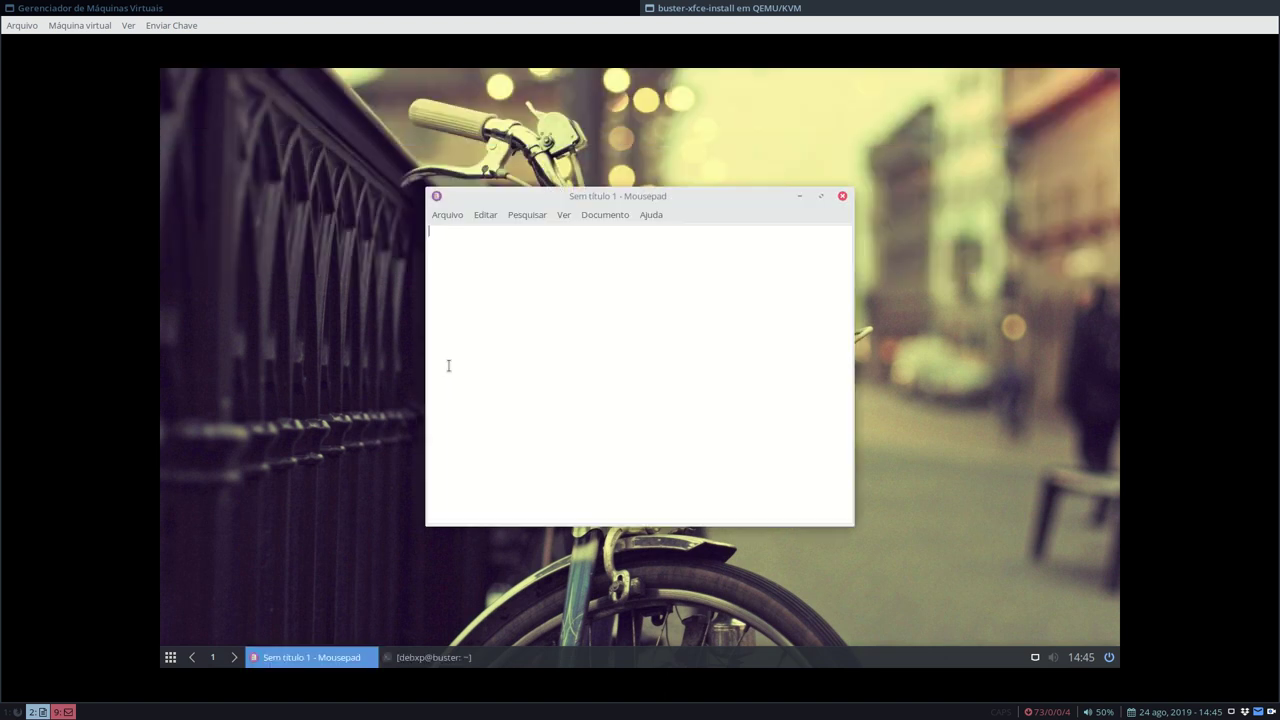
key(alt+F2)
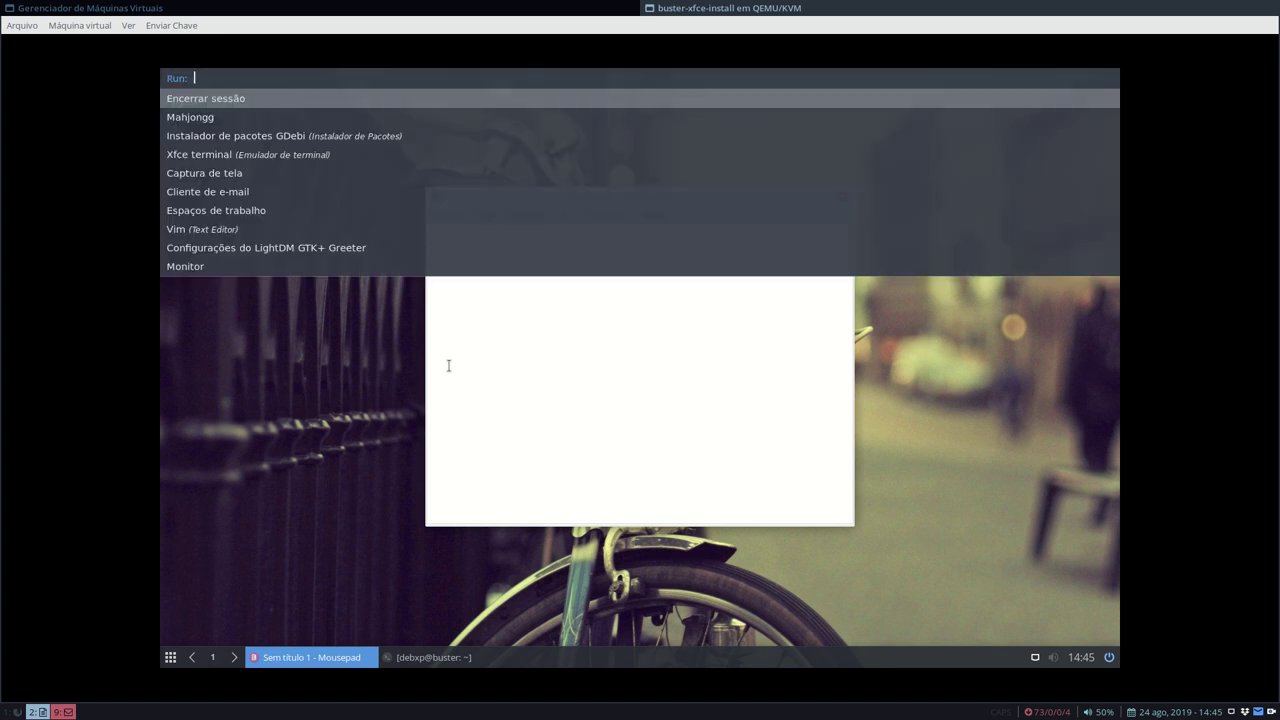
text(tecl)
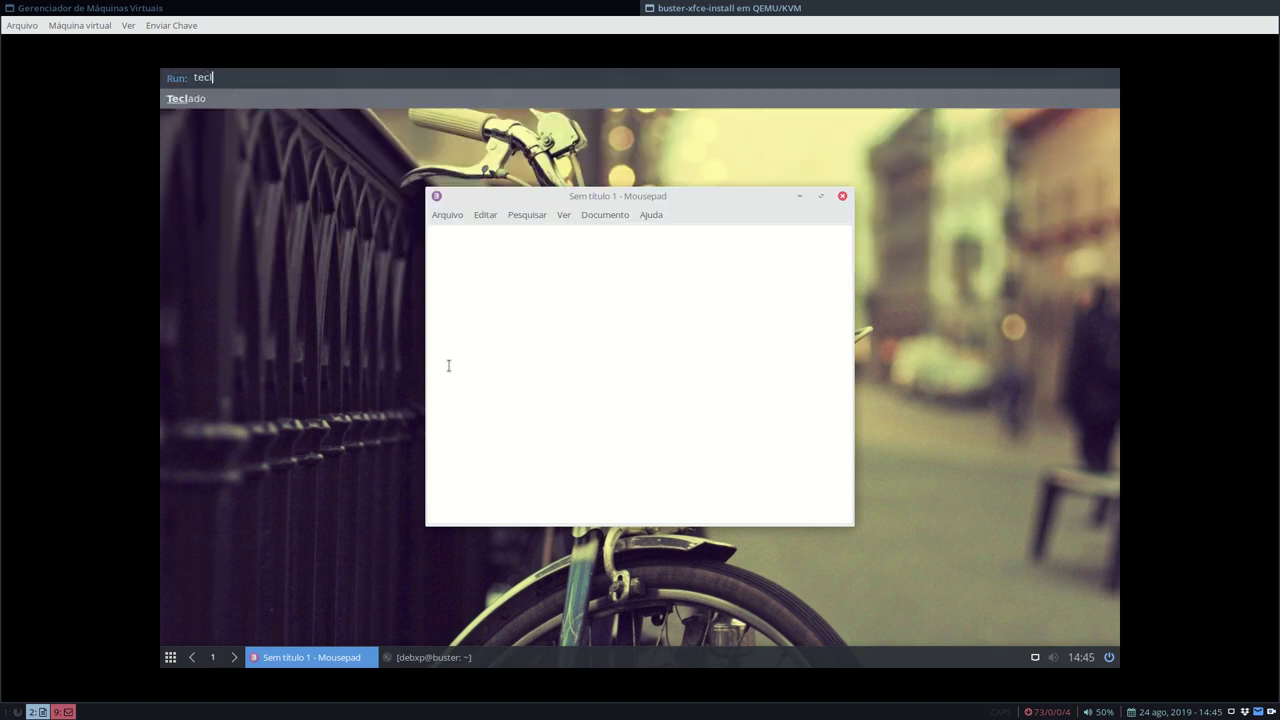
key(Return)
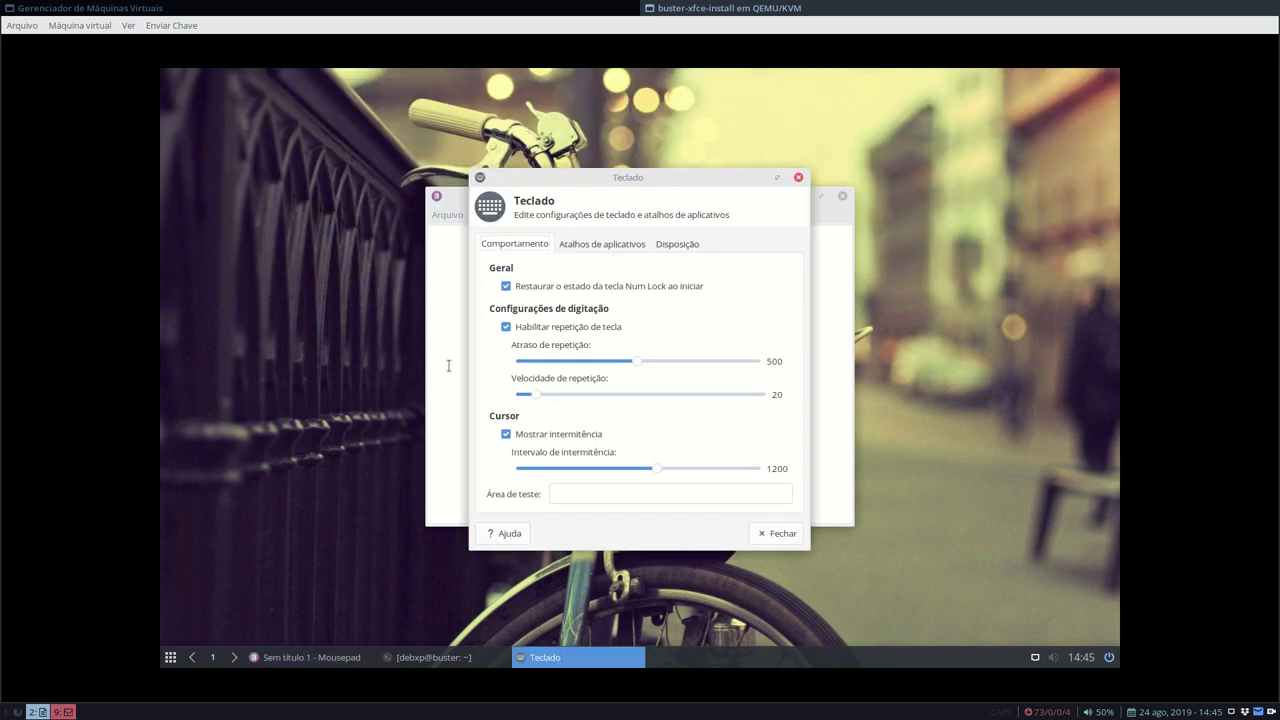
click(798, 178)
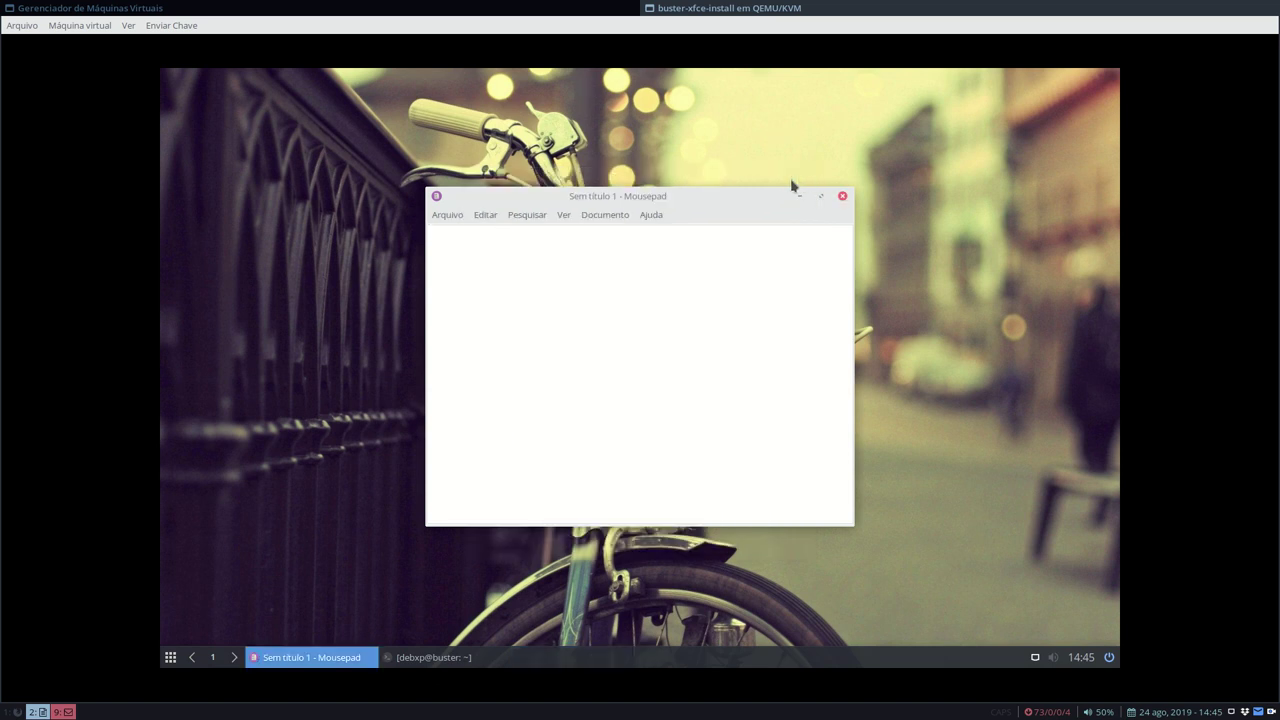
click(843, 197)
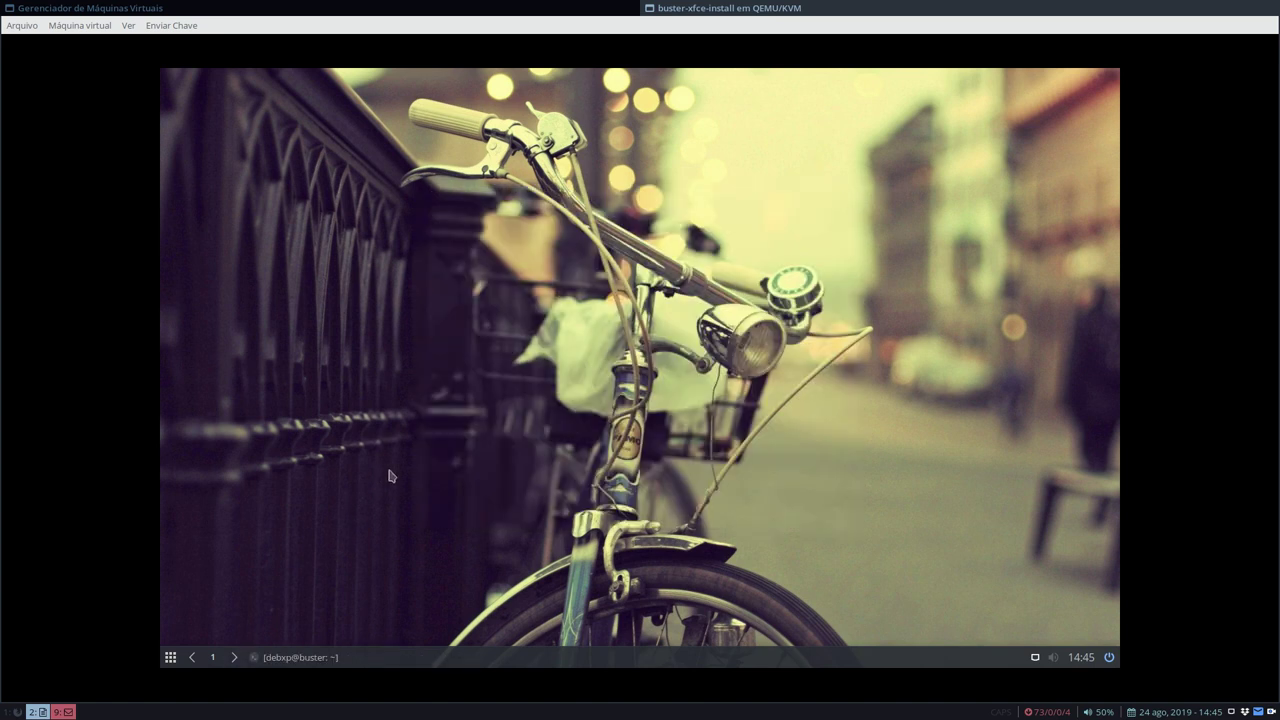
- Close the terminal window, then open and dismiss the Whisker and desktop menus
click(295, 657)
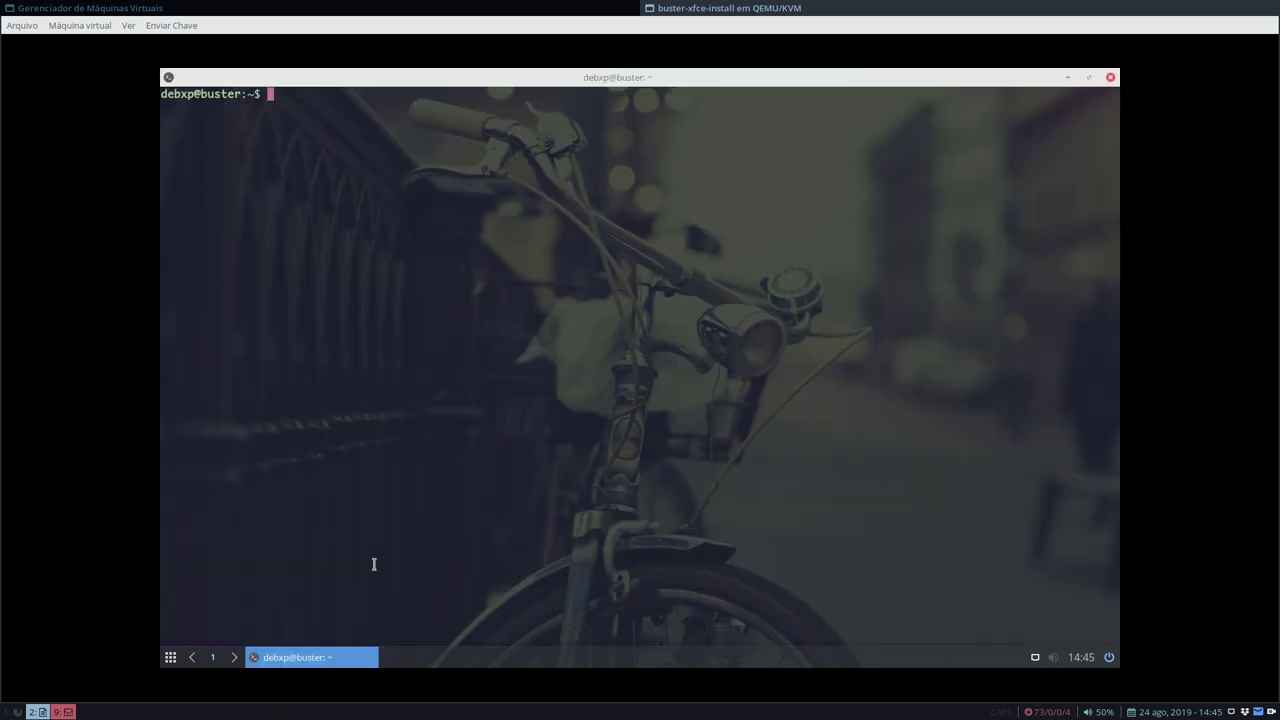
click(1112, 80)
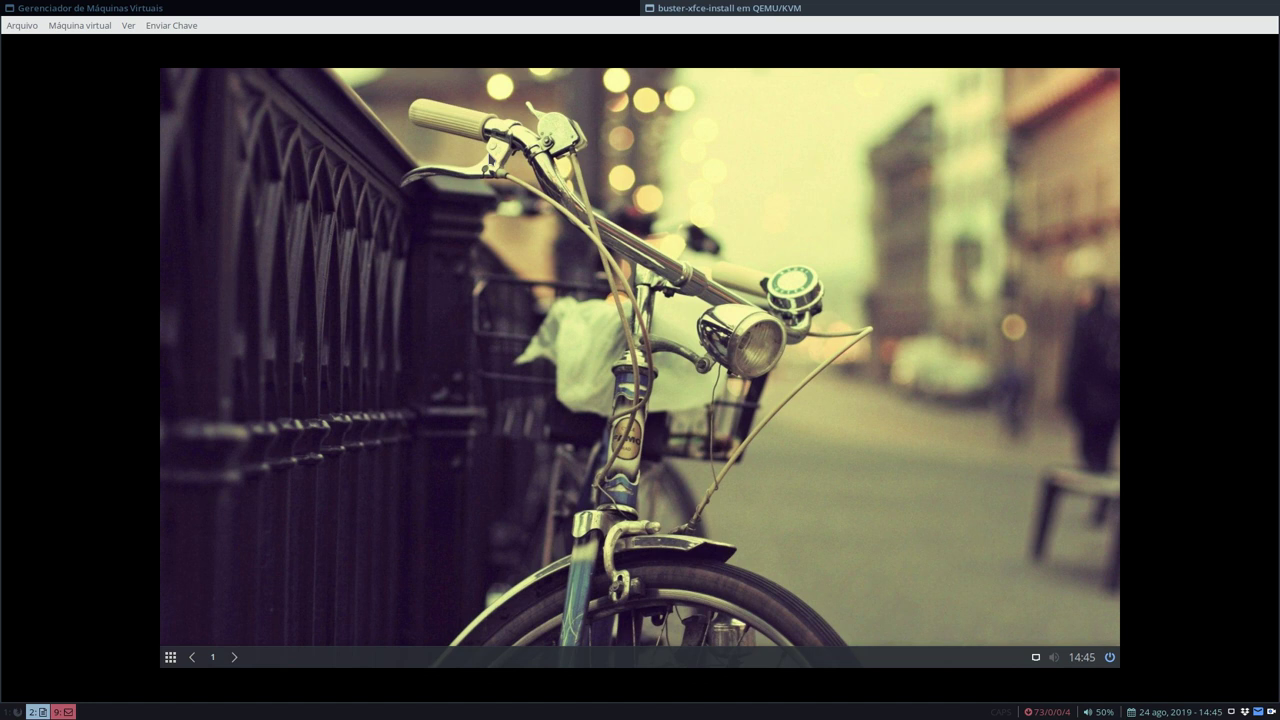
click(170, 657)
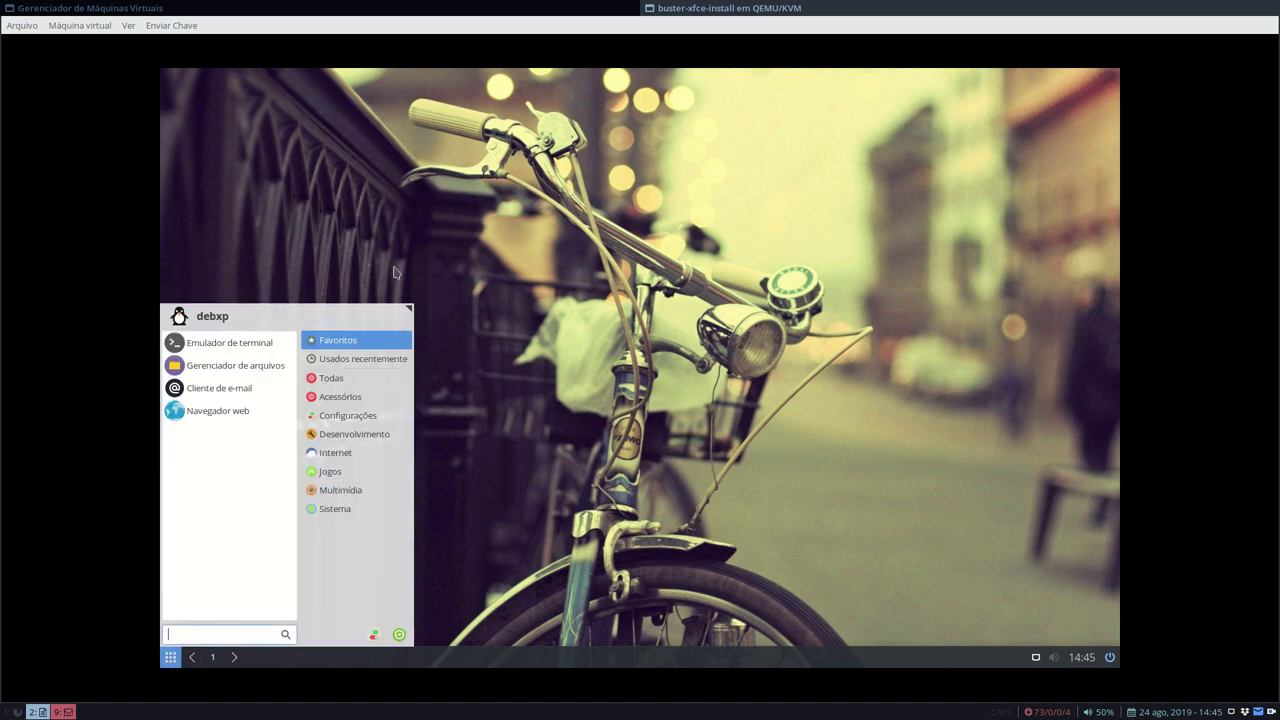
click(469, 198)
right_click(469, 198)
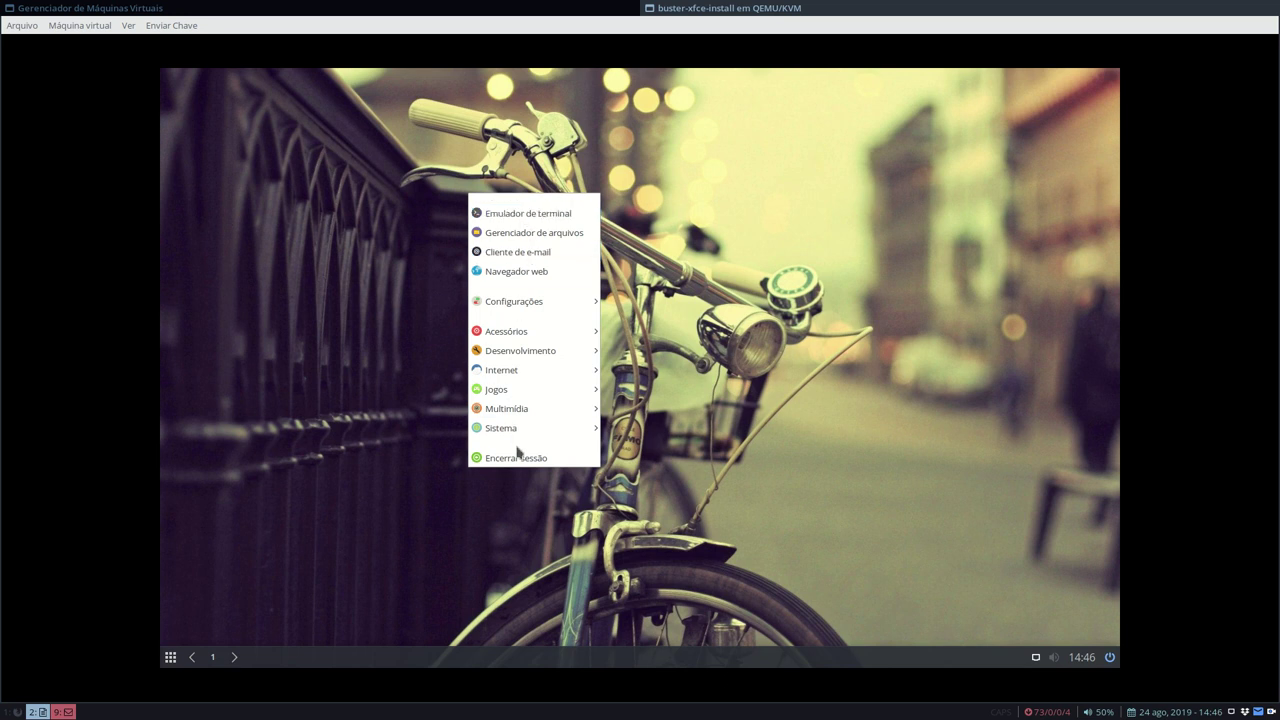
mouse_move(526, 334)
click(229, 204)
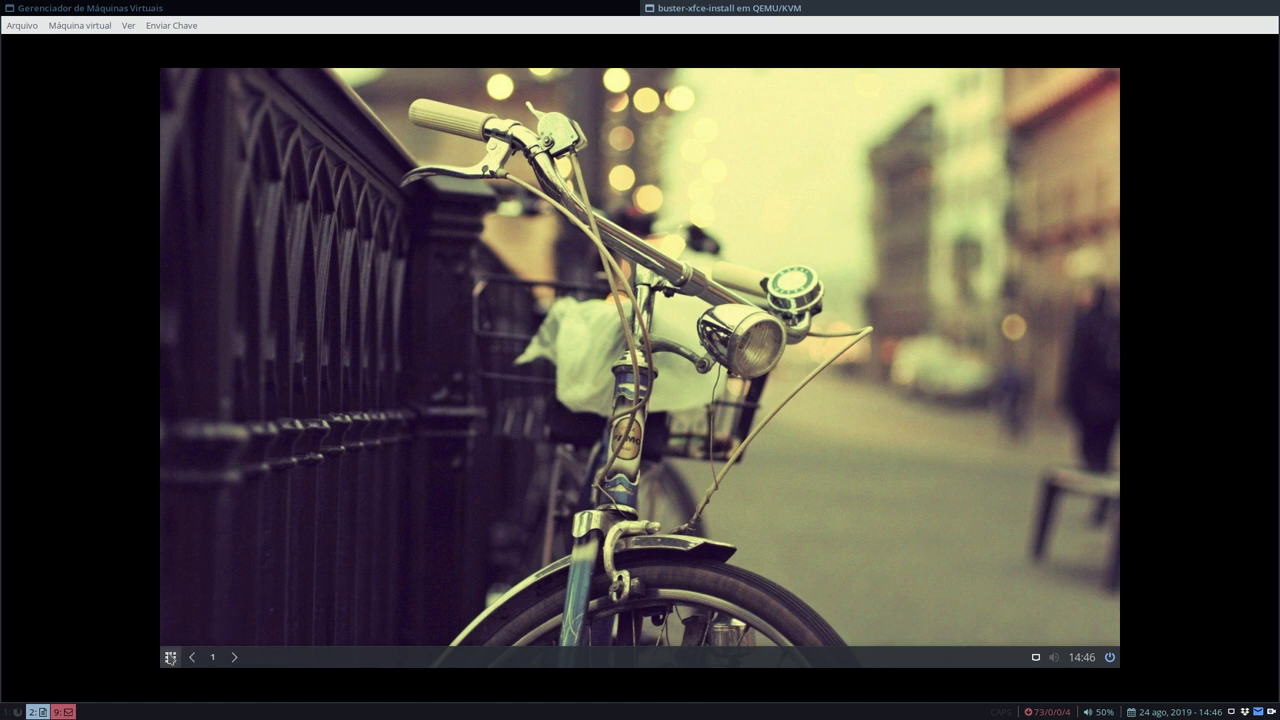
- Enable Notificações de status and Ícone da bandeja do sistema in Gerenciador de Energia
click(170, 657)
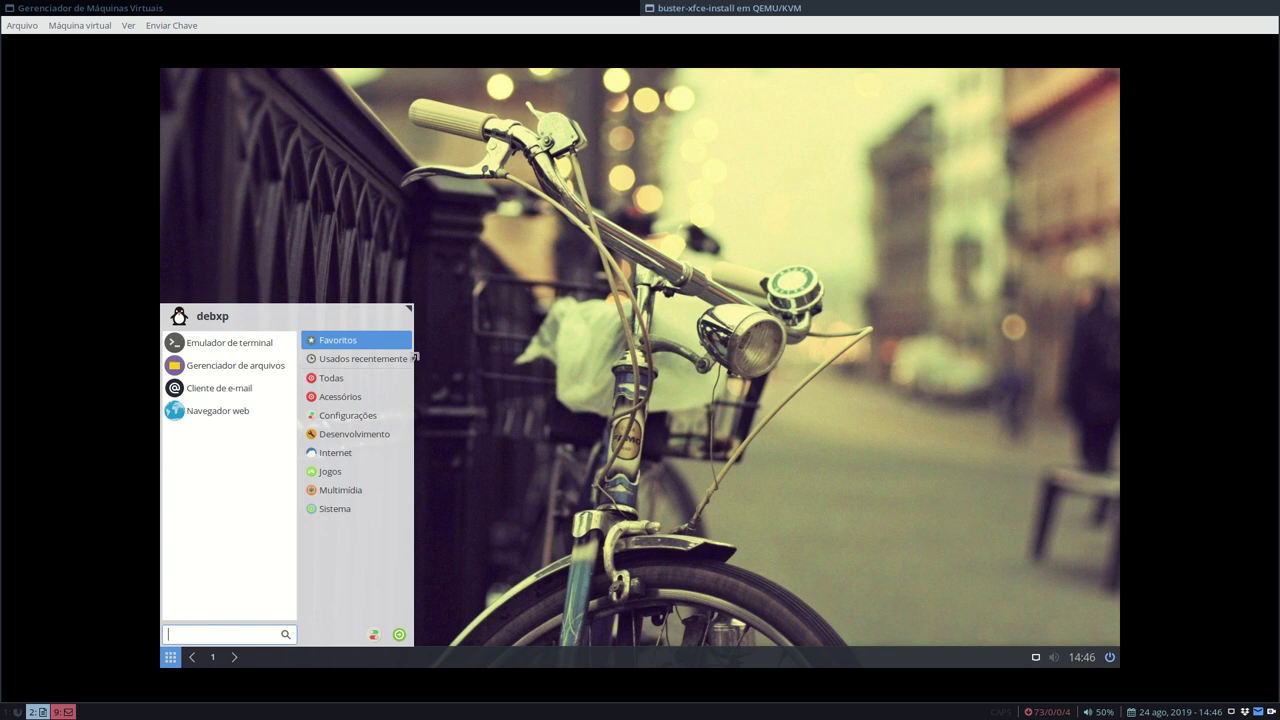
click(375, 635)
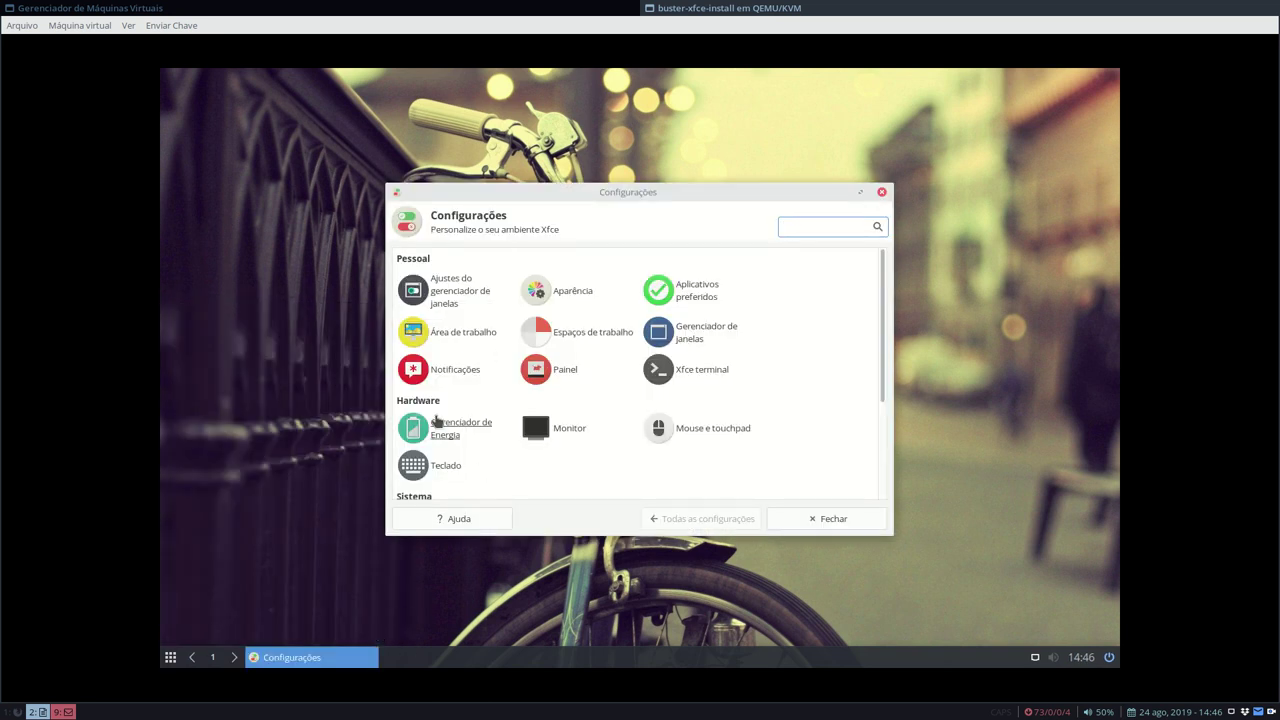
click(445, 426)
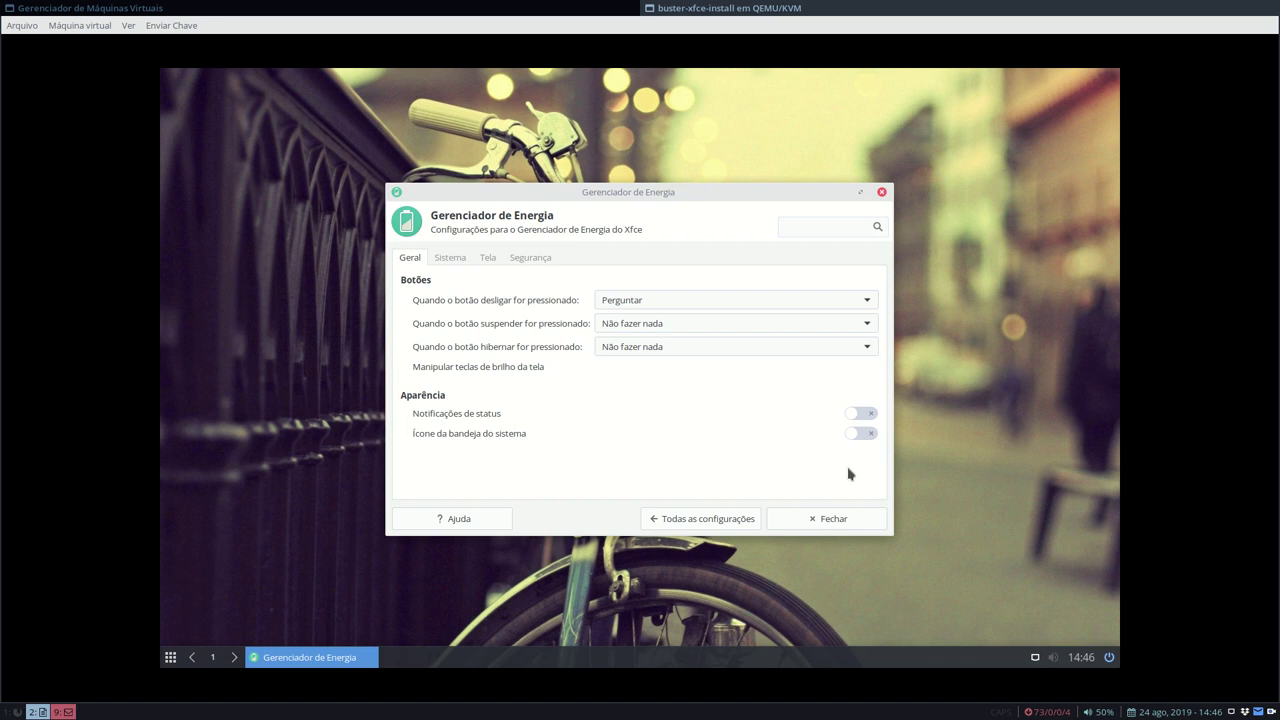
click(867, 435)
click(866, 414)
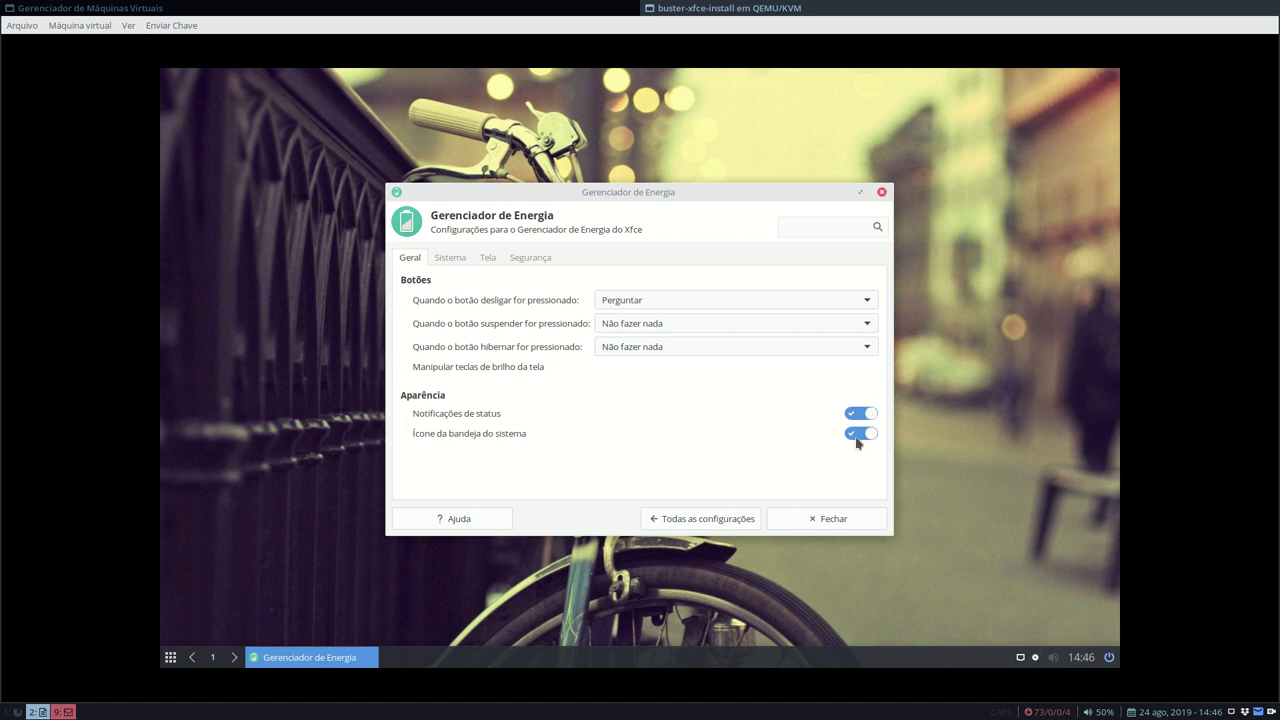
click(816, 522)
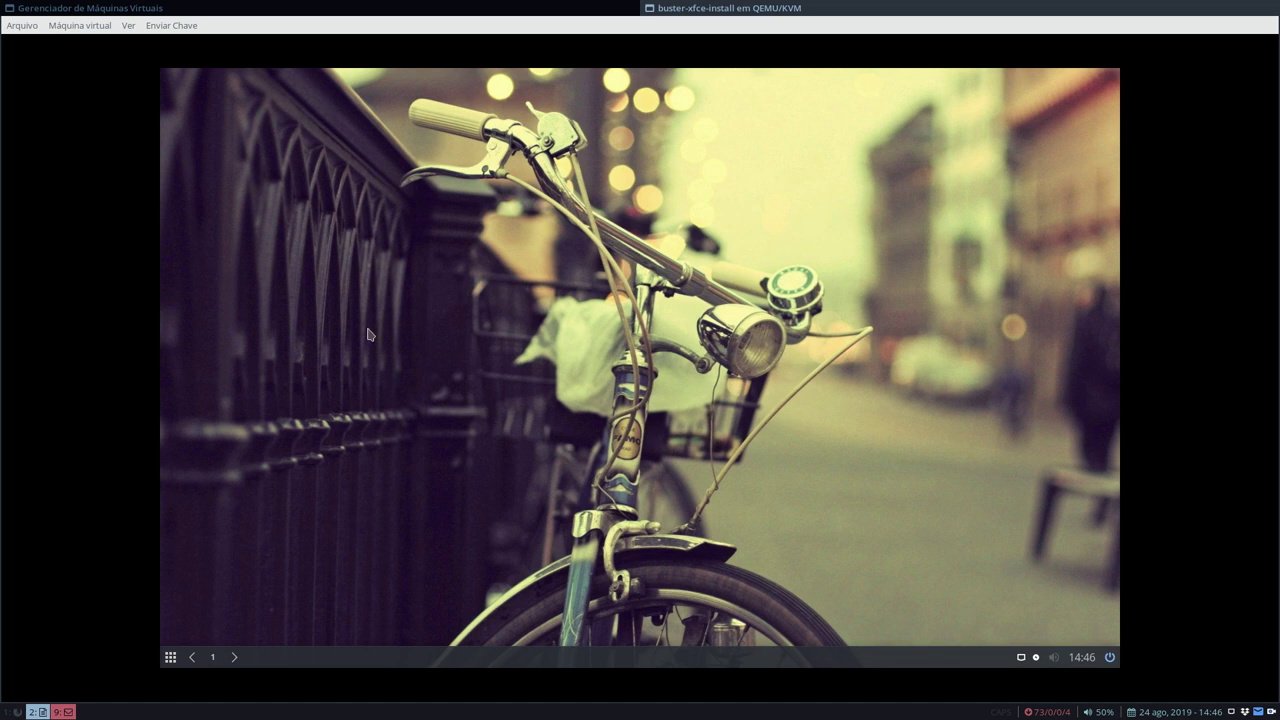
- Open the Notificações settings, enlarge the dialog, and show a preview notification
click(169, 657)
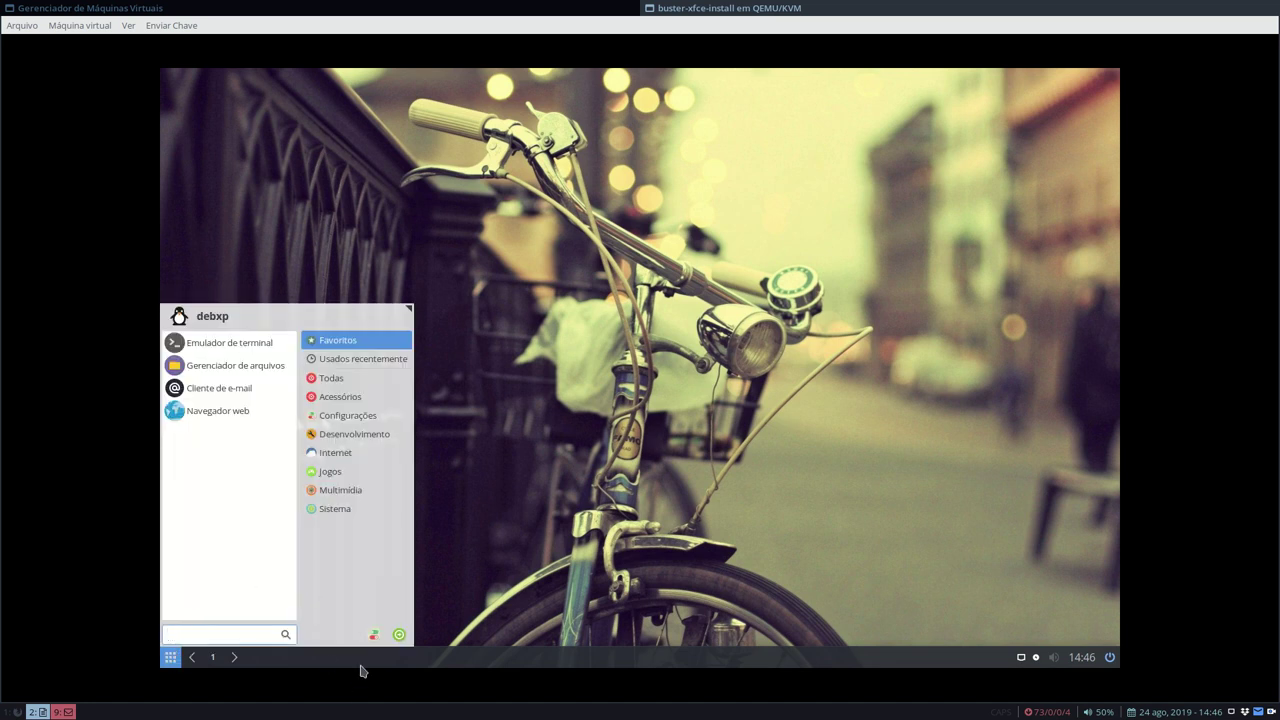
click(373, 634)
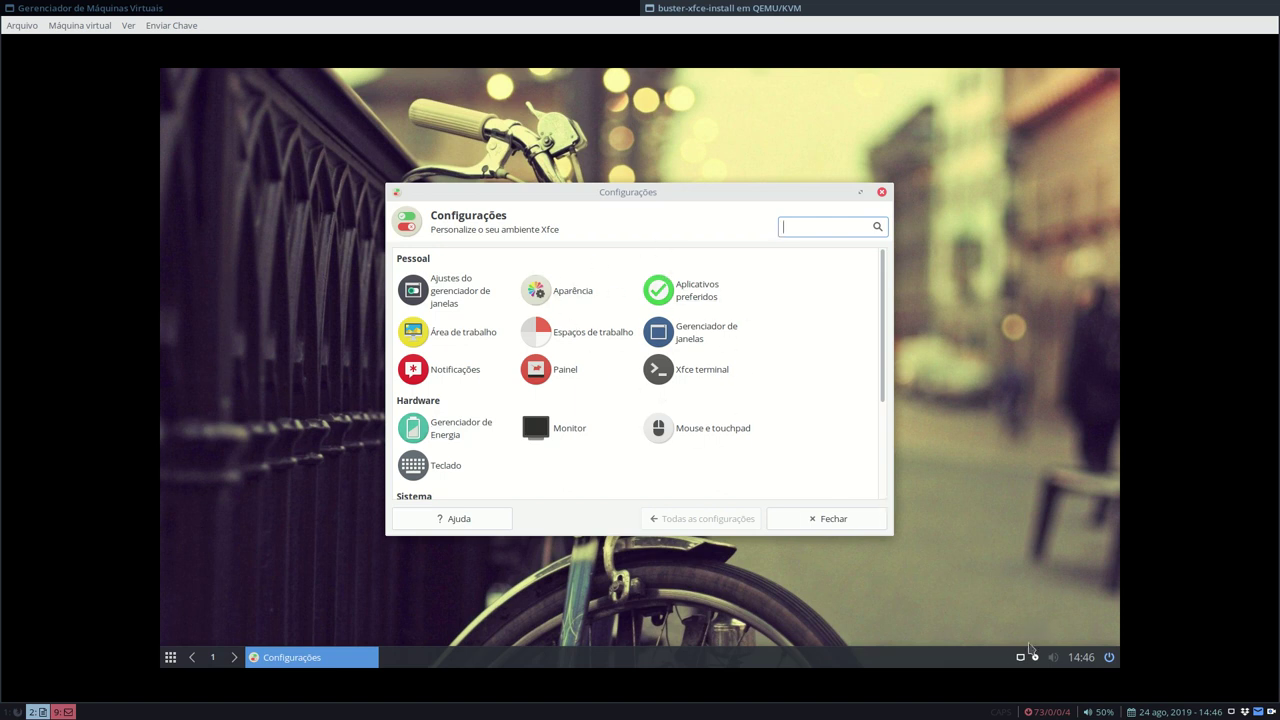
click(453, 372)
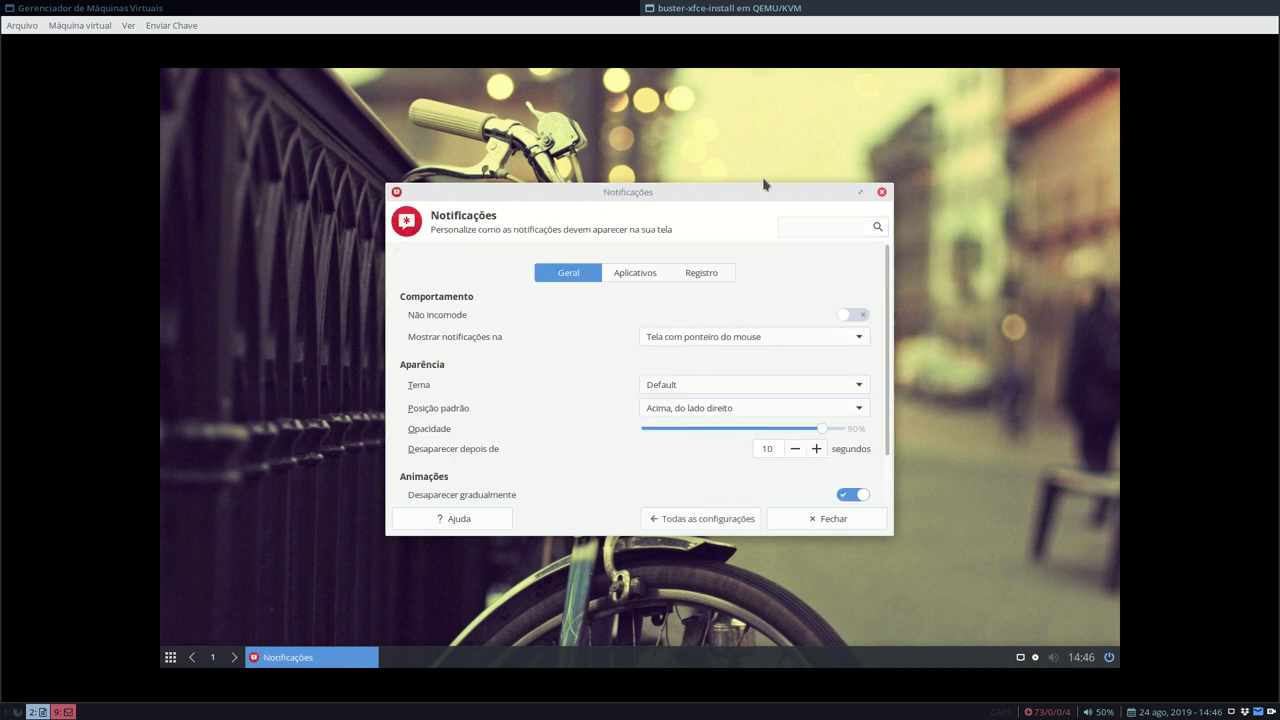
drag(800, 185, 800, 101)
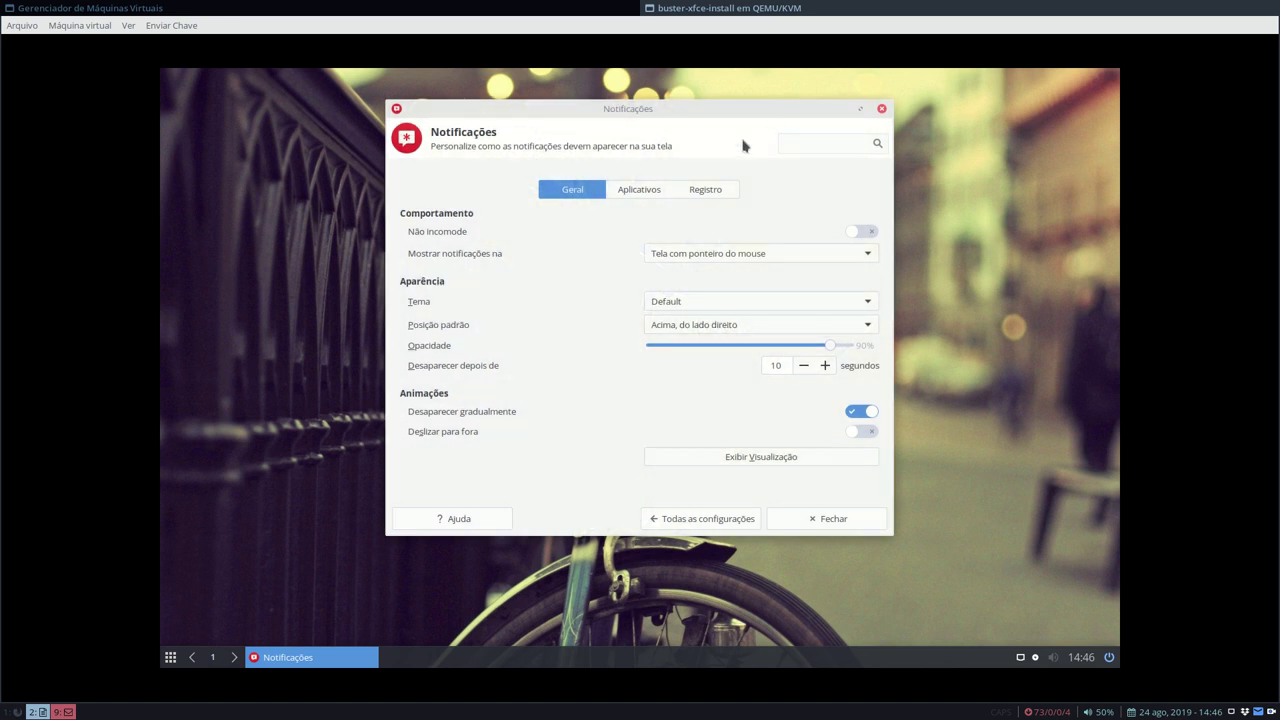
click(733, 458)
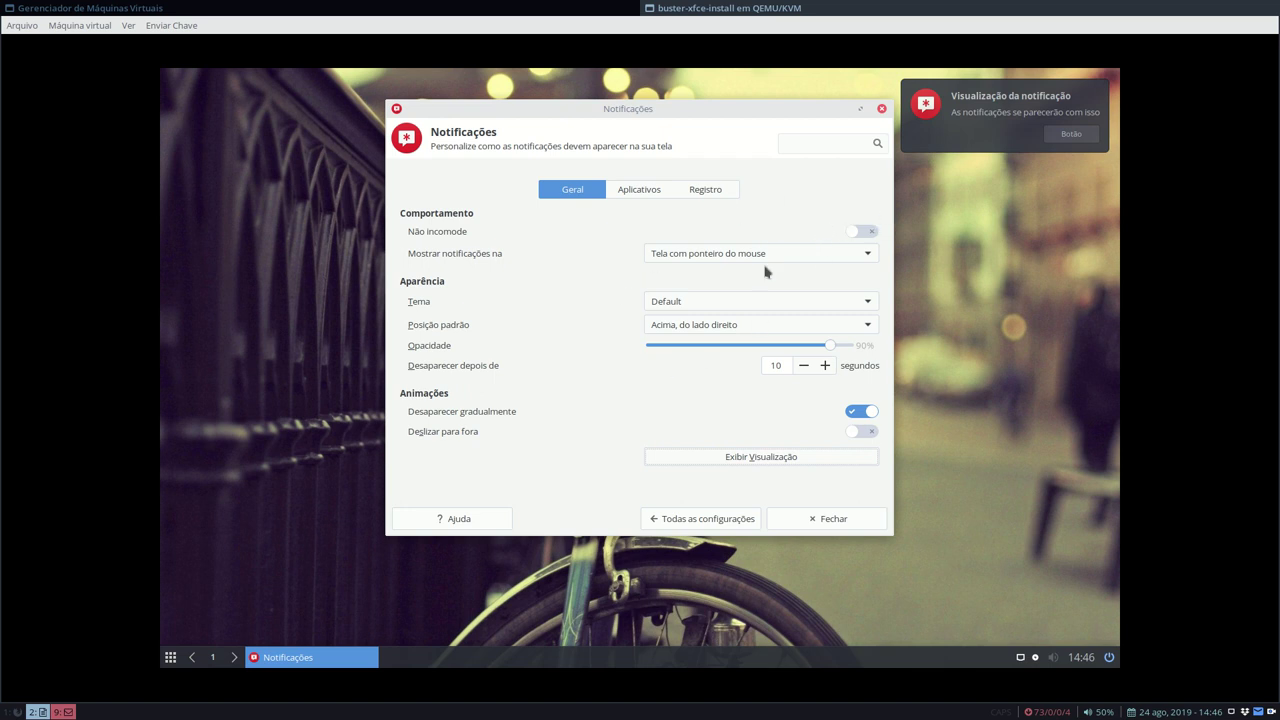
- Set notification position to Abaixo, do lado direito and shorten the disappear delay by three seconds
click(791, 325)
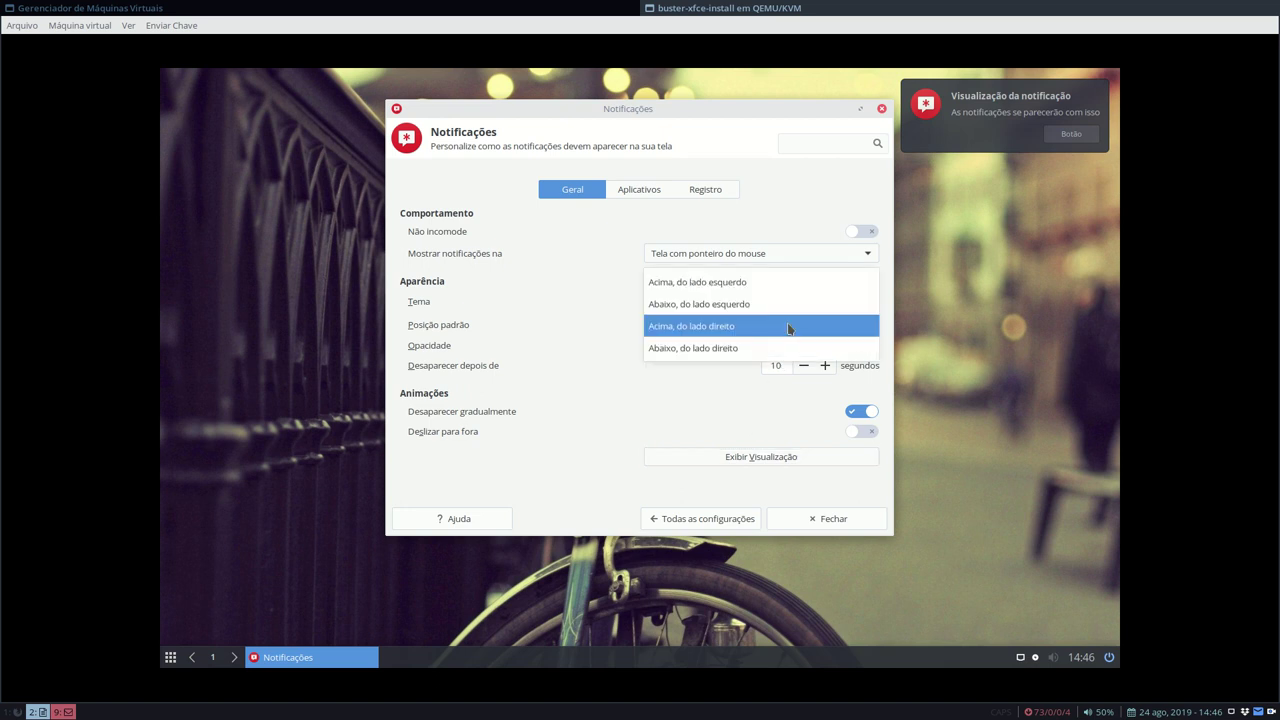
click(732, 328)
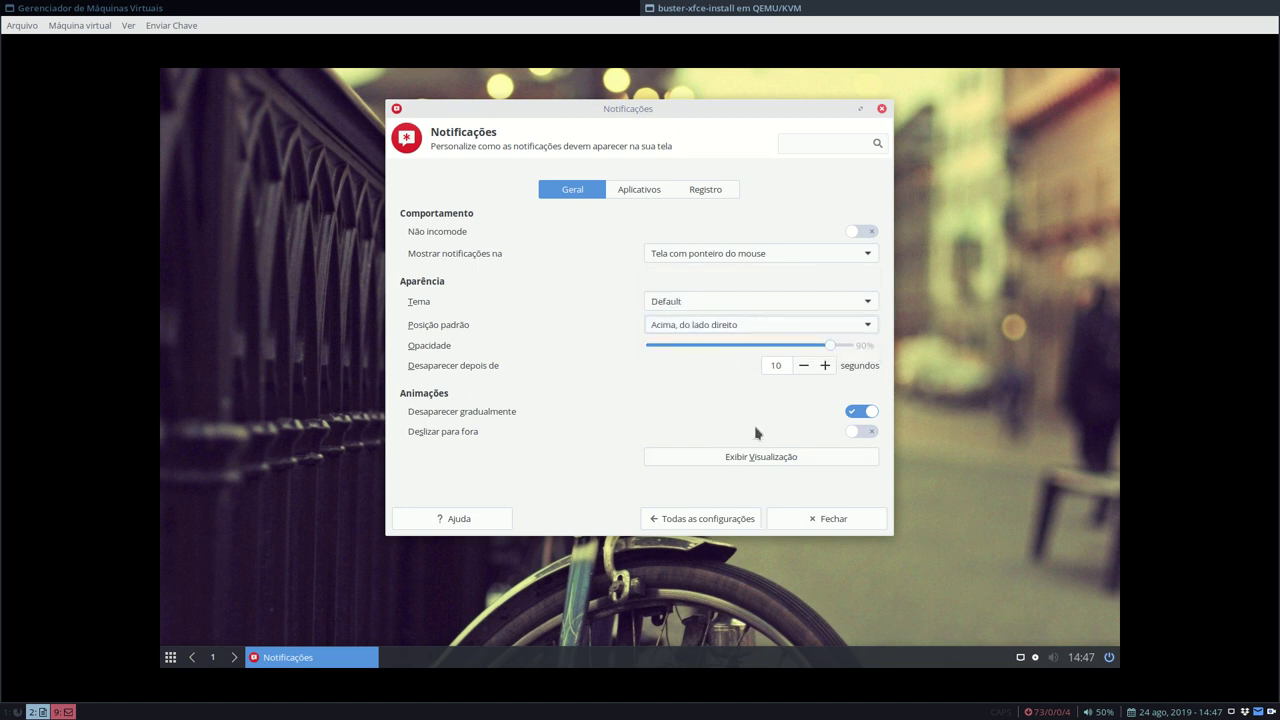
click(748, 462)
click(737, 324)
click(724, 347)
click(745, 462)
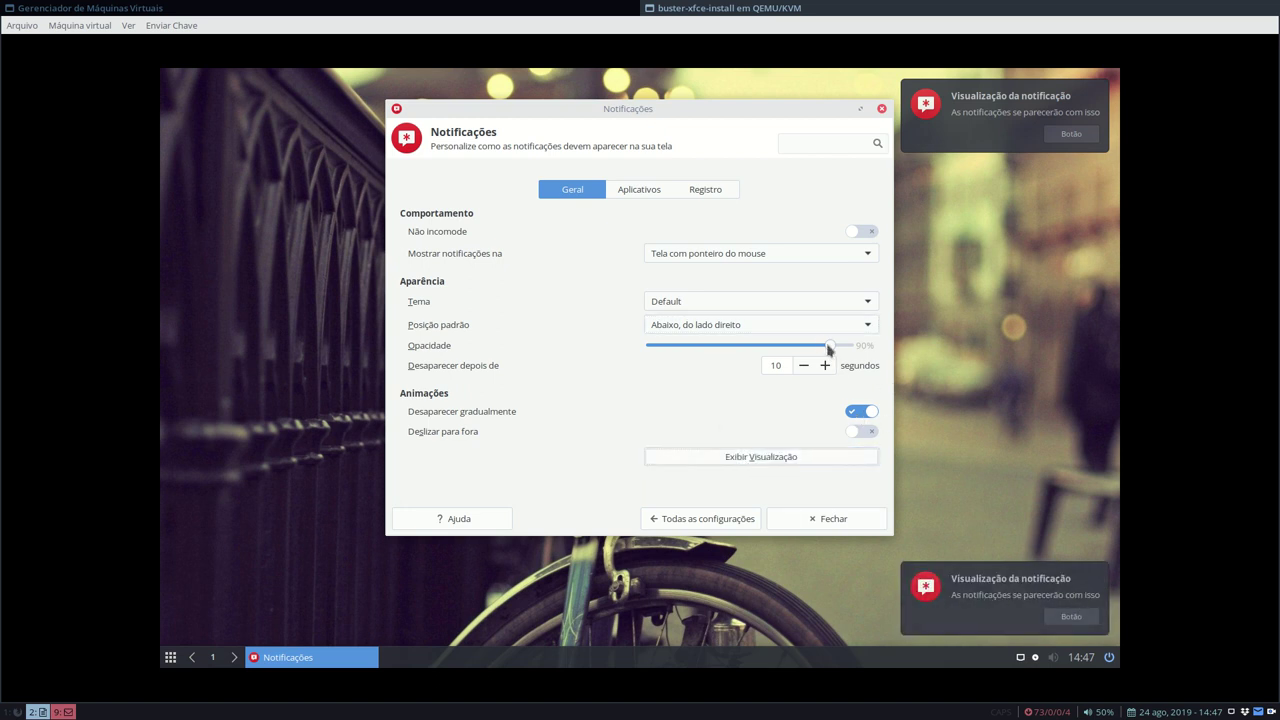
click(803, 366)
click(803, 366)
click(803, 366)
- Lower the disappear delay to 6 seconds and turn off Deslizar para fora and Desaparecer gradualmente
click(803, 366)
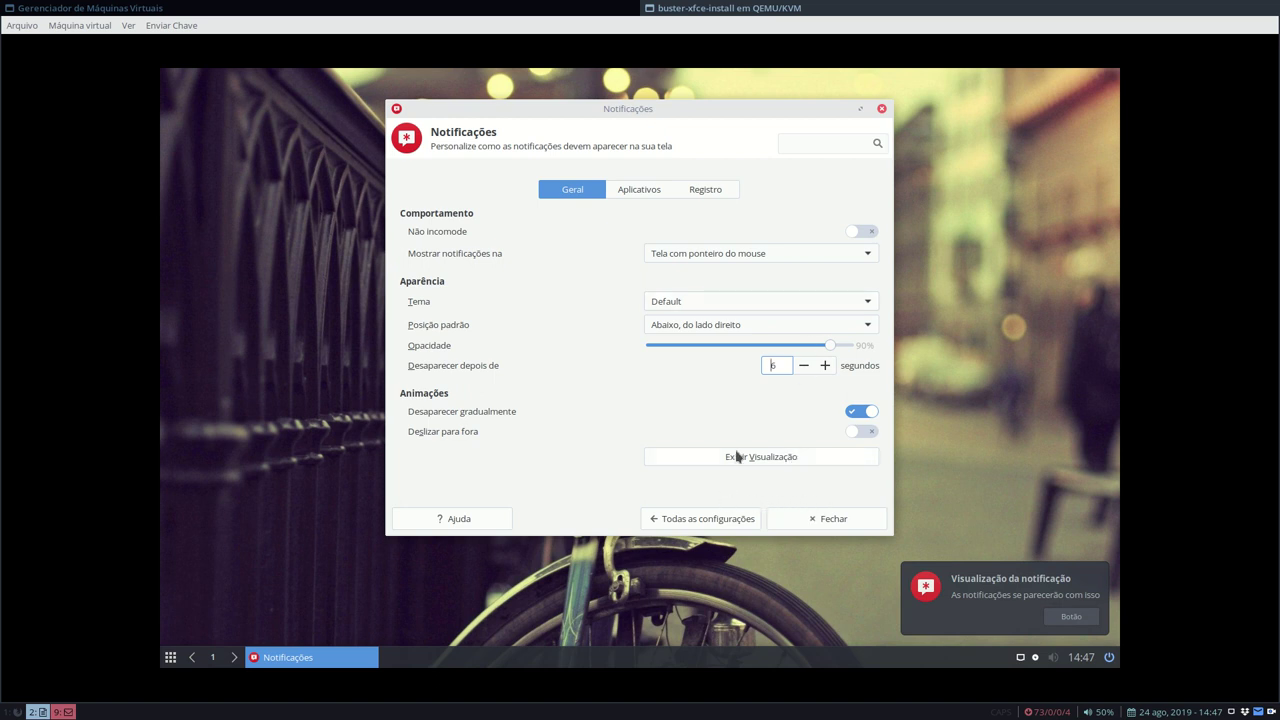
mouse_move(809, 108)
mouse_down()
mouse_move(811, 81)
mouse_move(814, 111)
mouse_up()
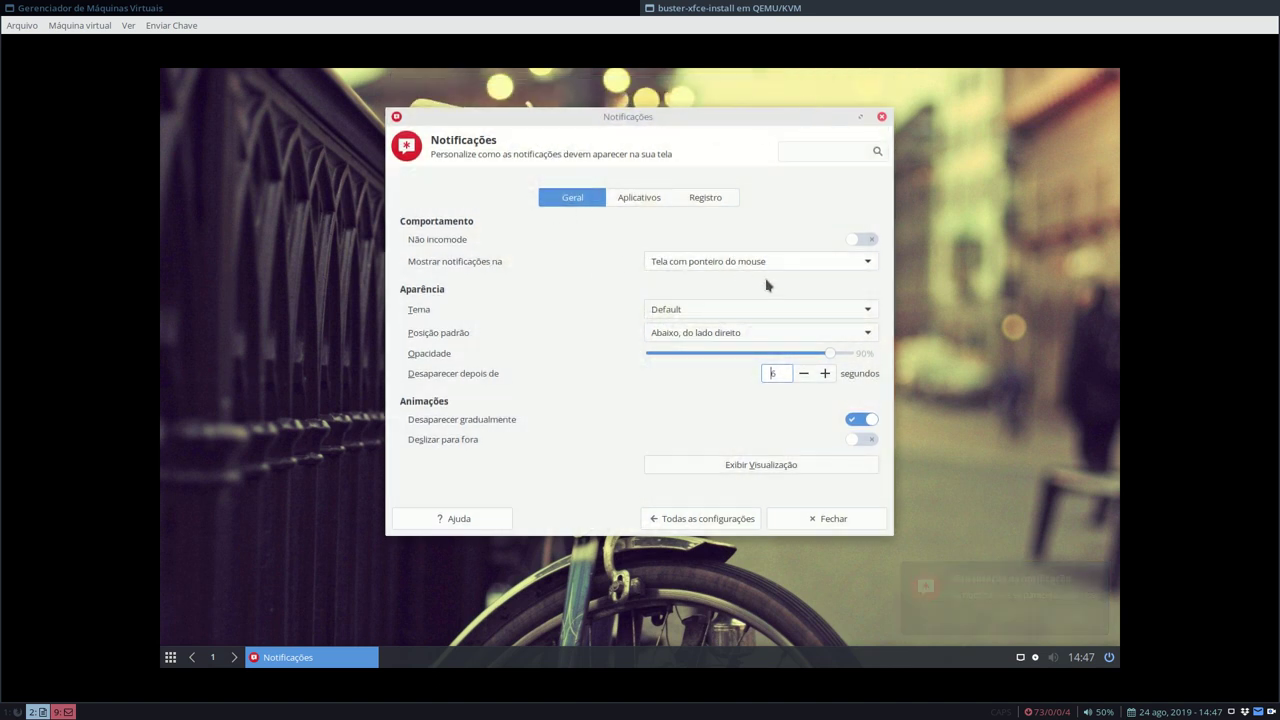
click(863, 440)
click(706, 335)
click(706, 335)
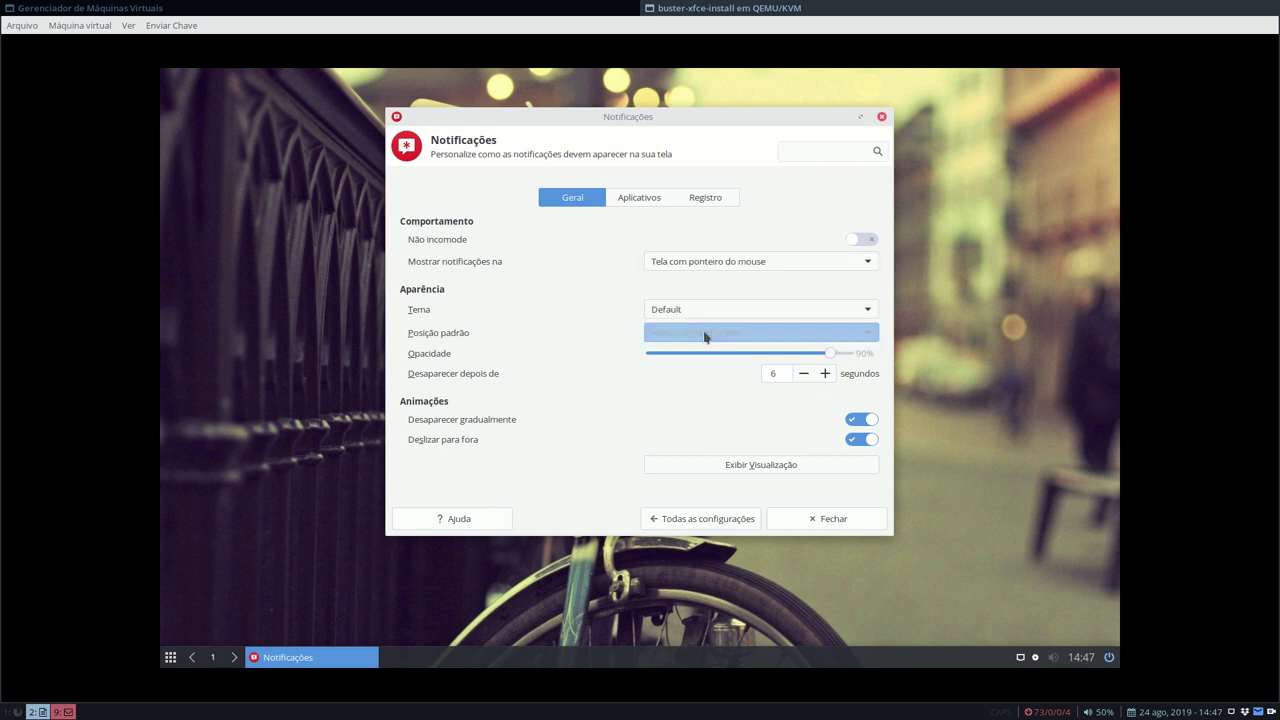
click(781, 467)
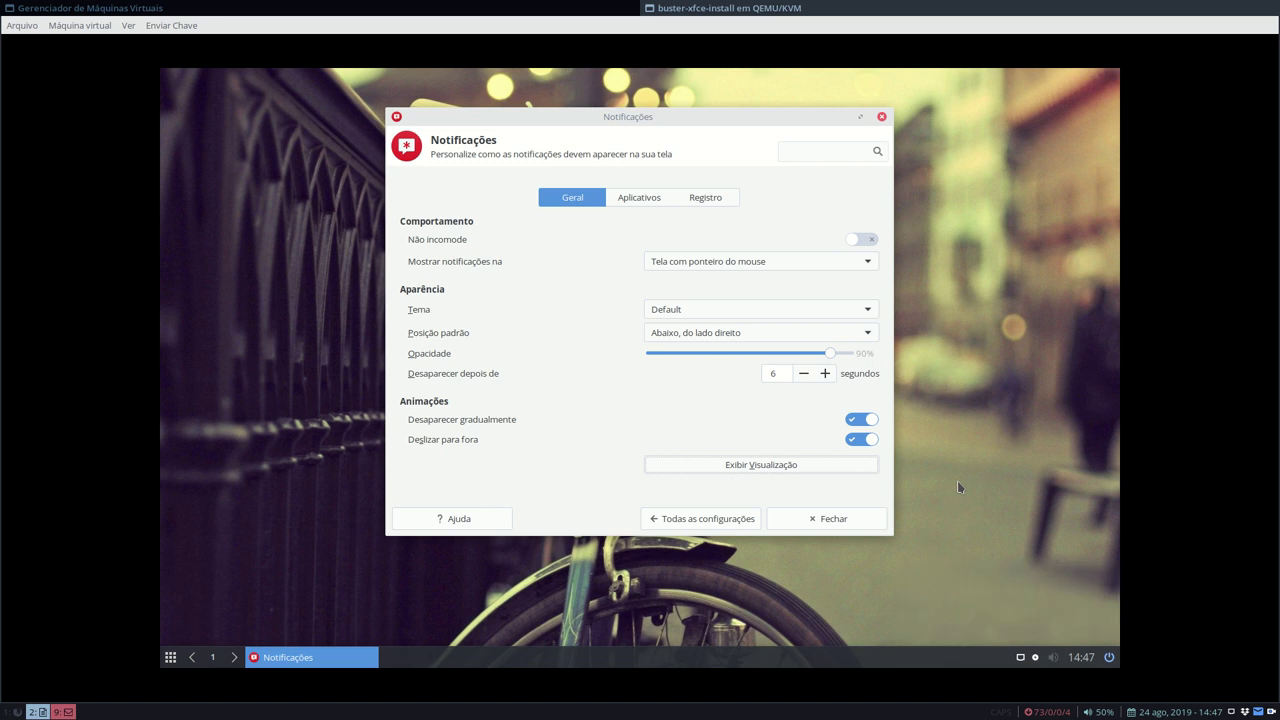
click(855, 446)
click(854, 421)
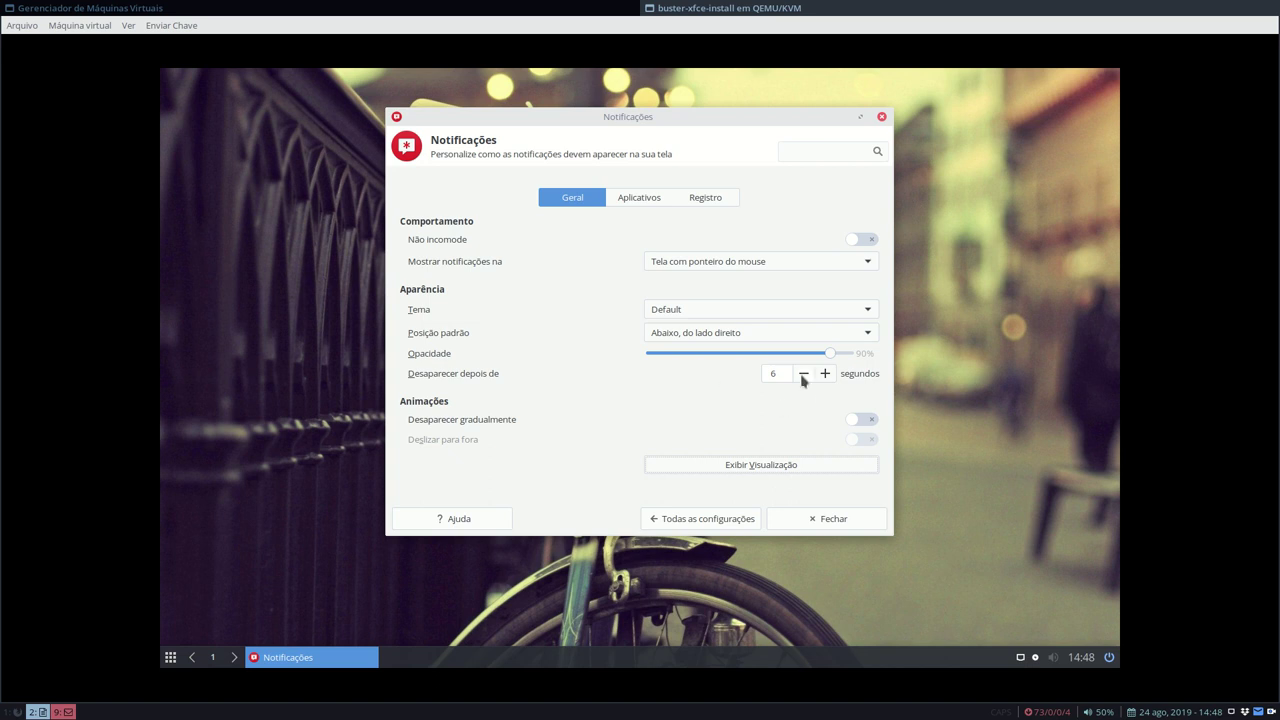
- Return to Todas as configurações and close the Xfce settings manager
click(712, 519)
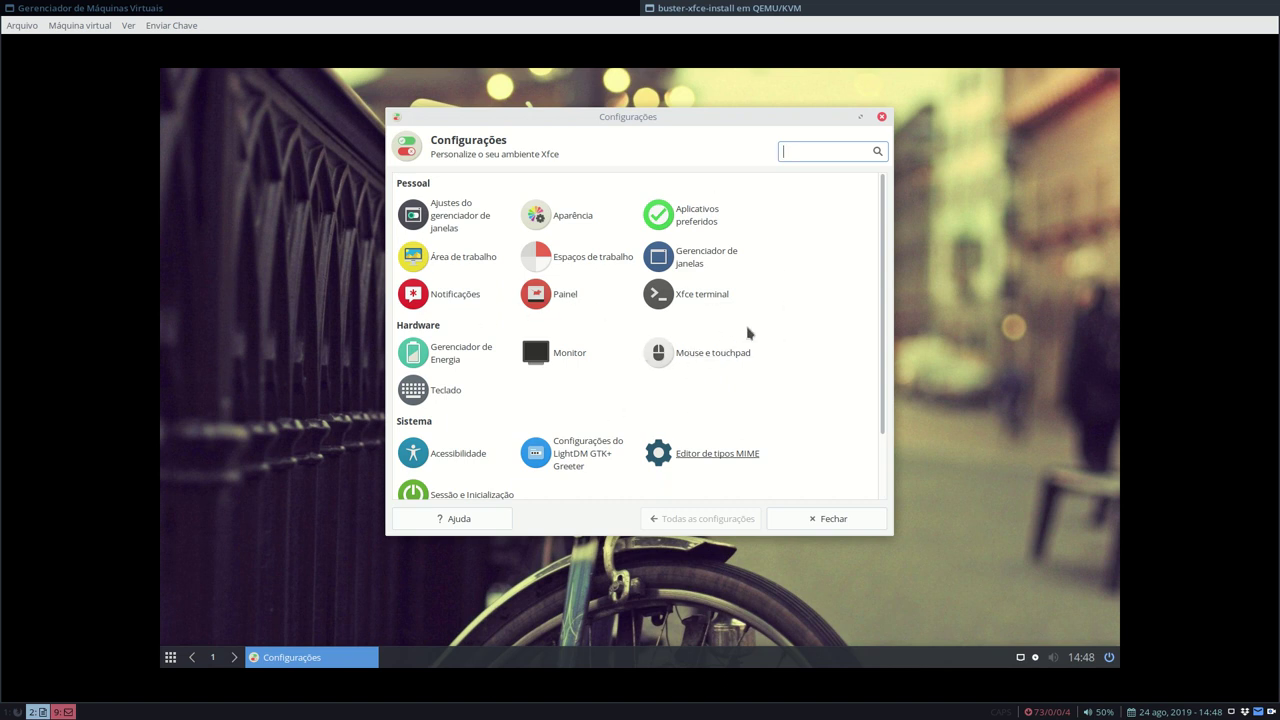
scroll(750, 337, down, 3)
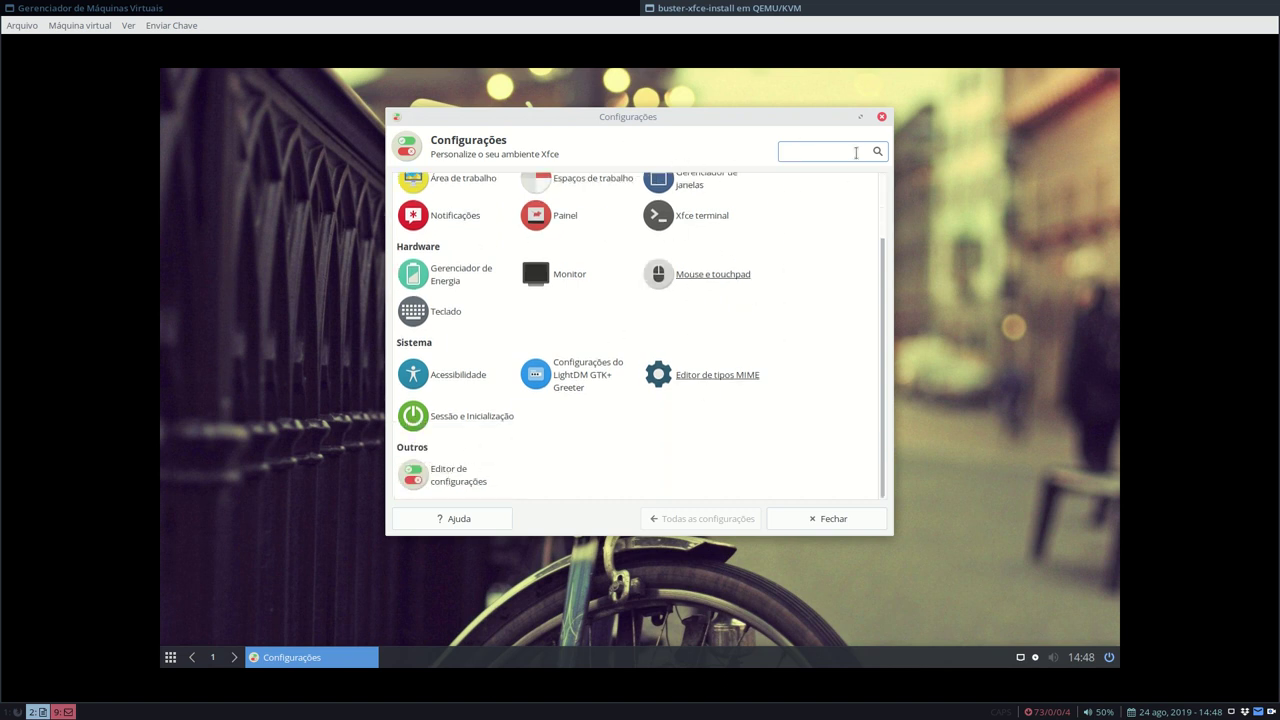
click(881, 118)
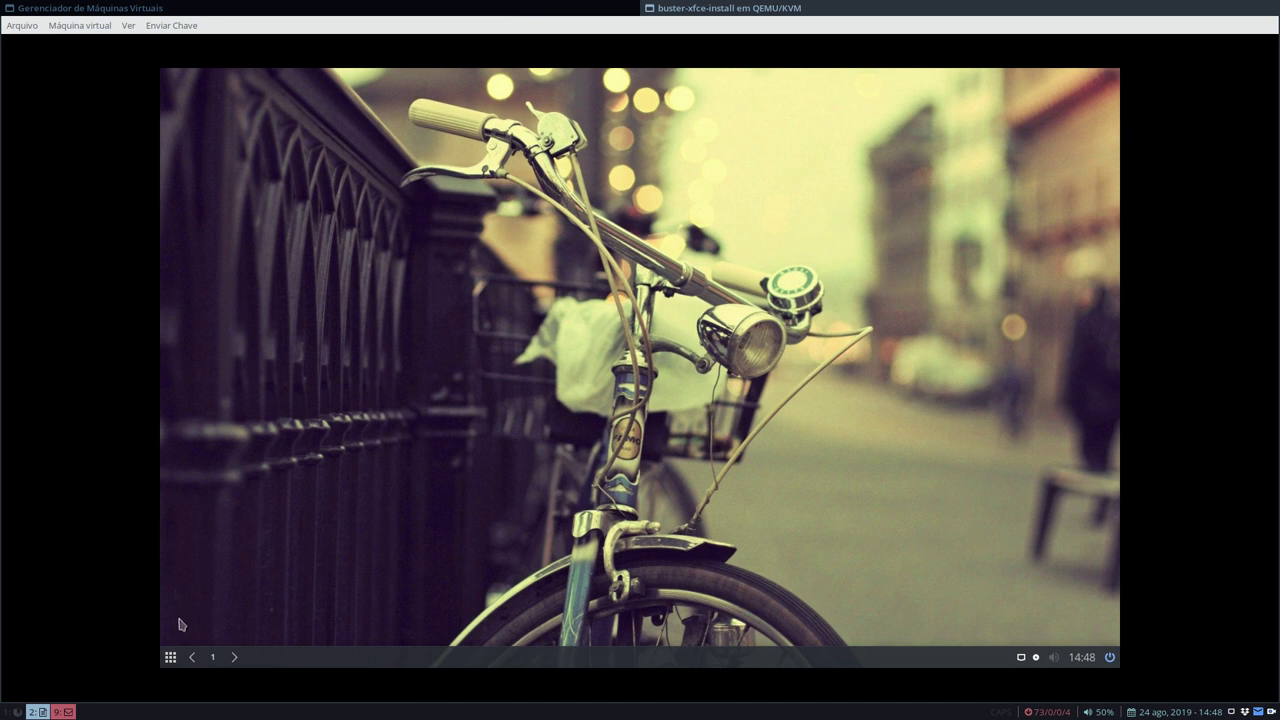
- Open the Whisker Menu from the bottom panel's app-grid button
click(171, 658)
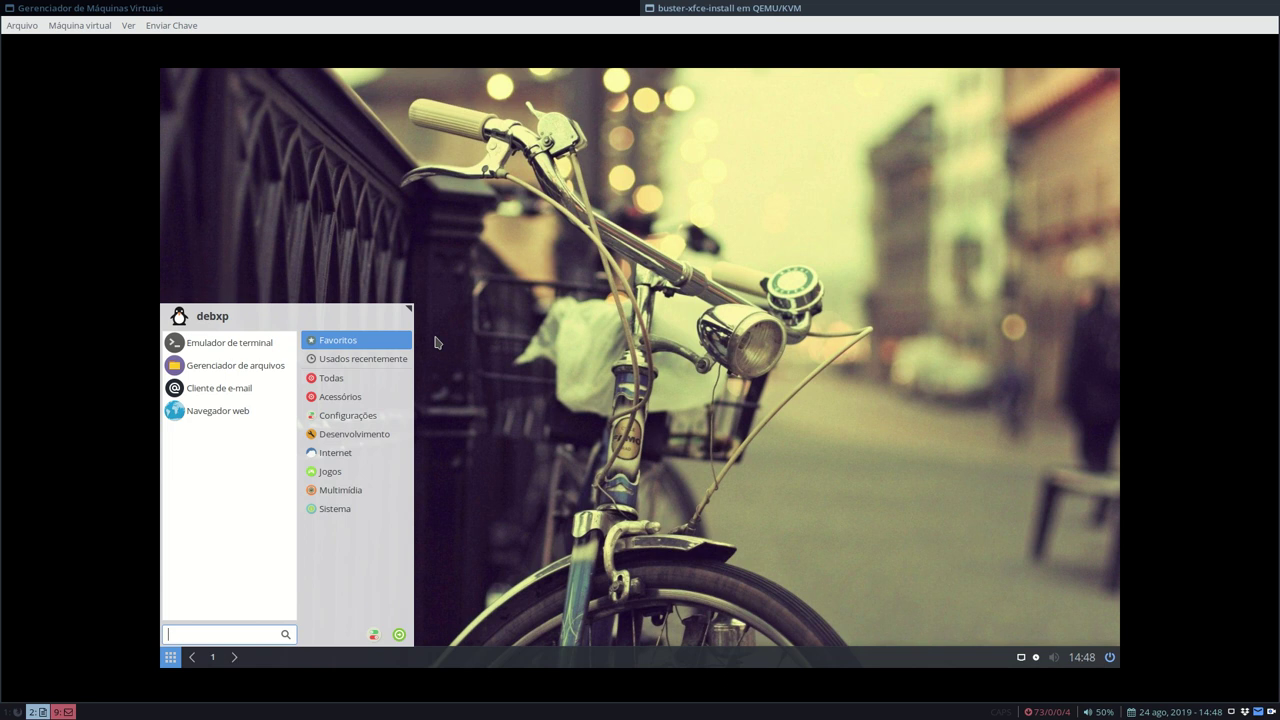
- Open 99-settings.sh from ~/duo-scripts/buster-xfce in Mousepad via the maximized file manager
click(235, 366)
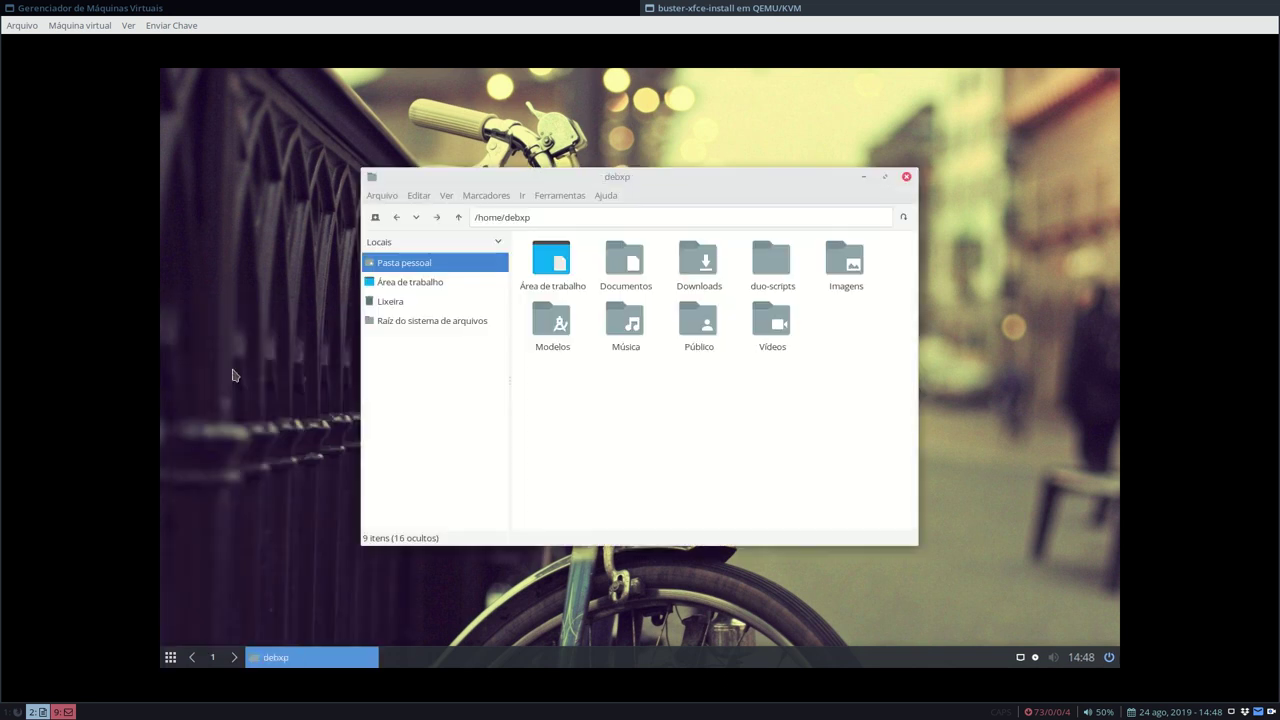
double_click(770, 175)
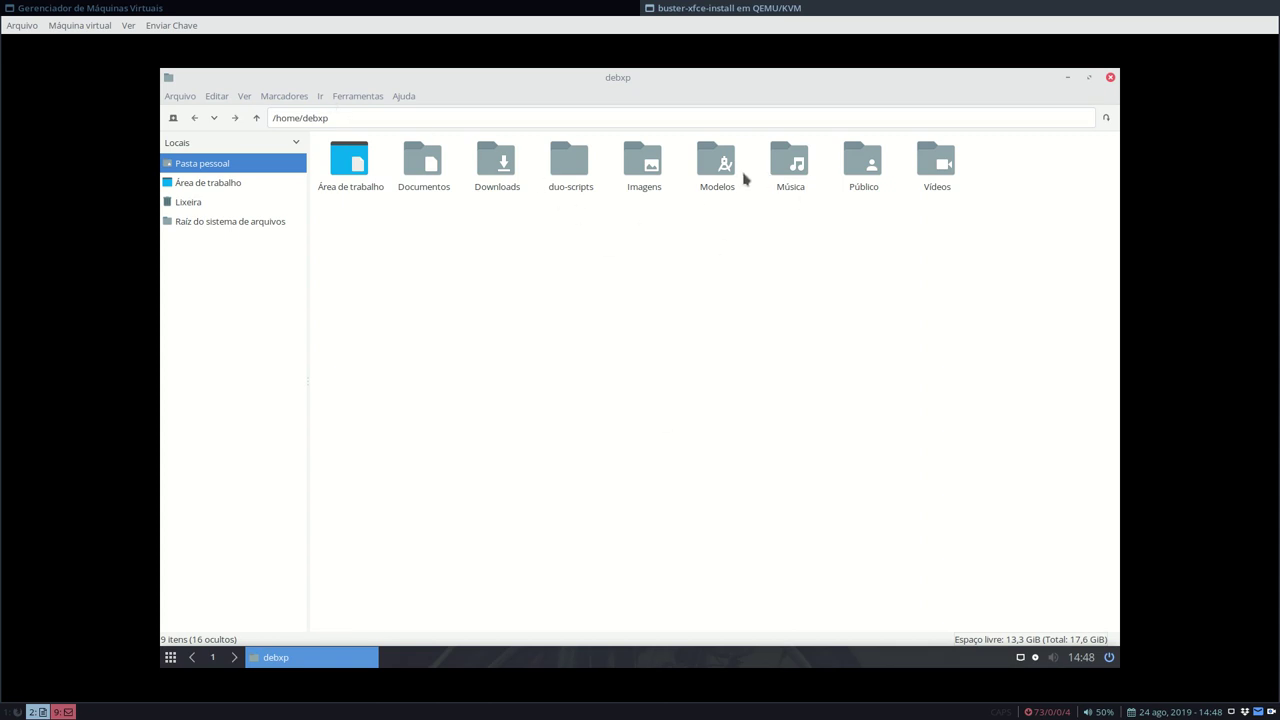
double_click(580, 163)
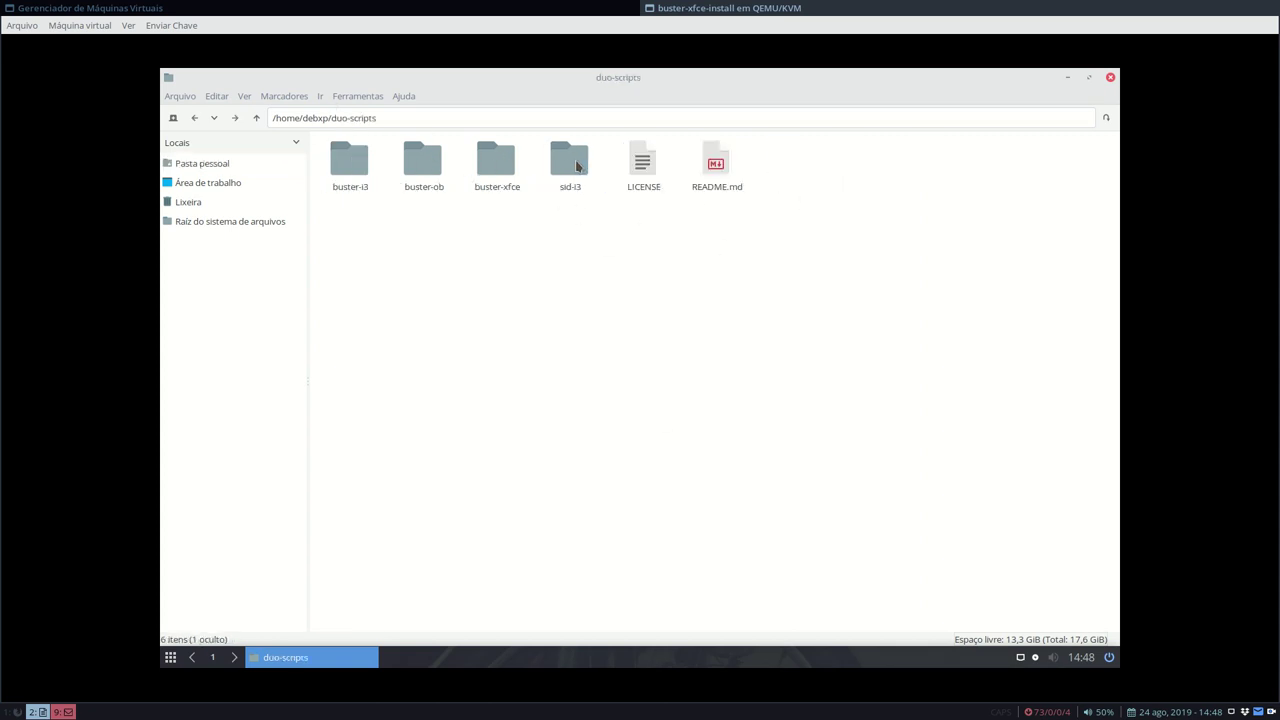
click(511, 172)
double_click(511, 172)
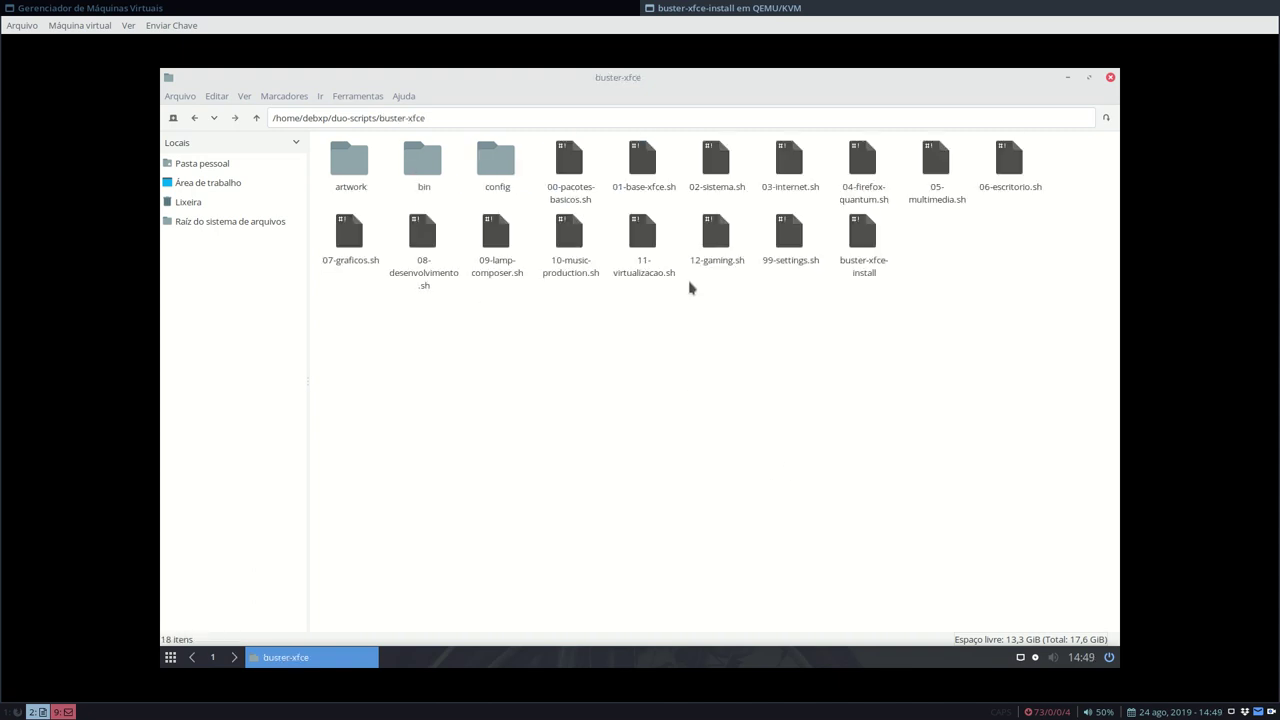
right_click(790, 235)
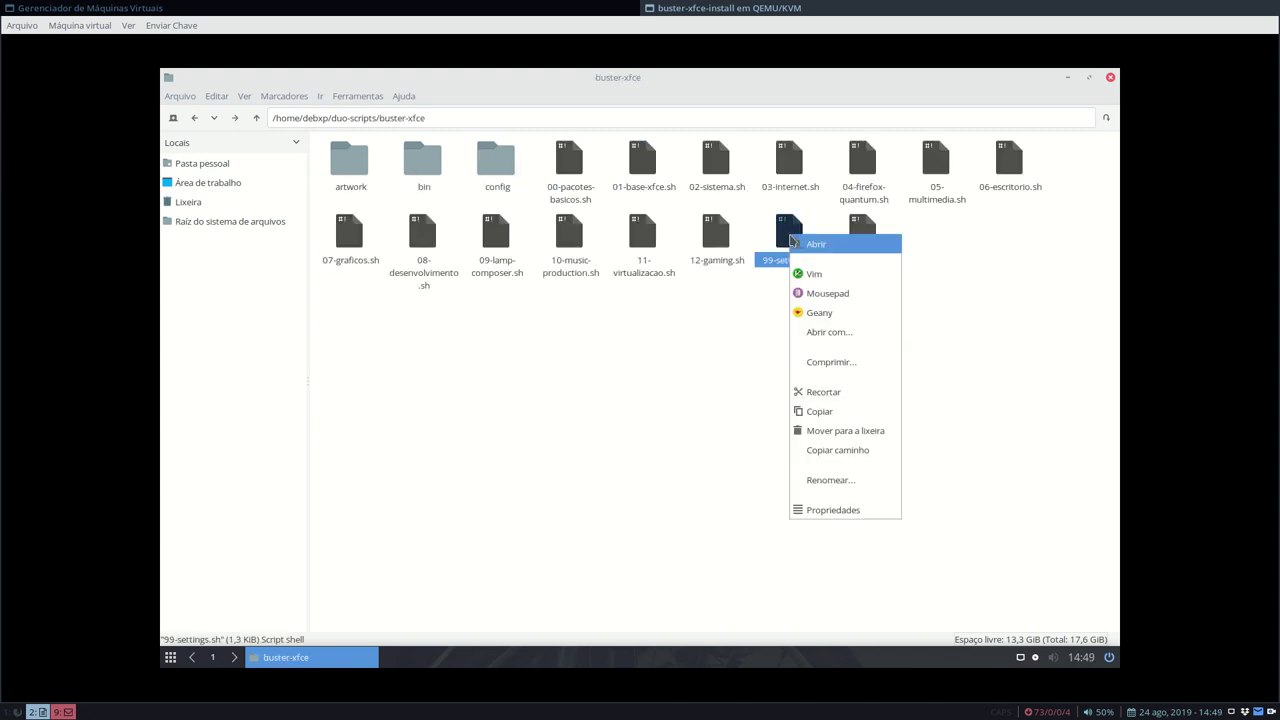
click(853, 298)
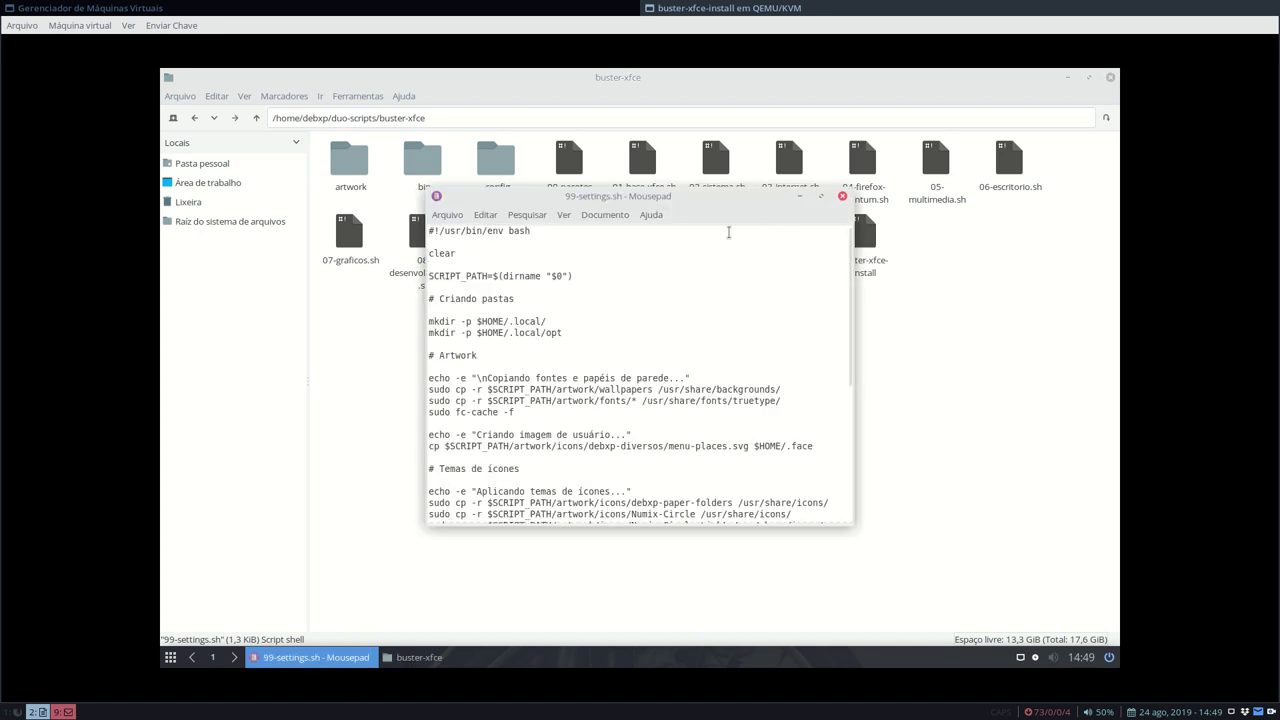
- Maximize Mousepad and set its editor font to Monospace Regular 16 instead of the system monospace font
double_click(675, 196)
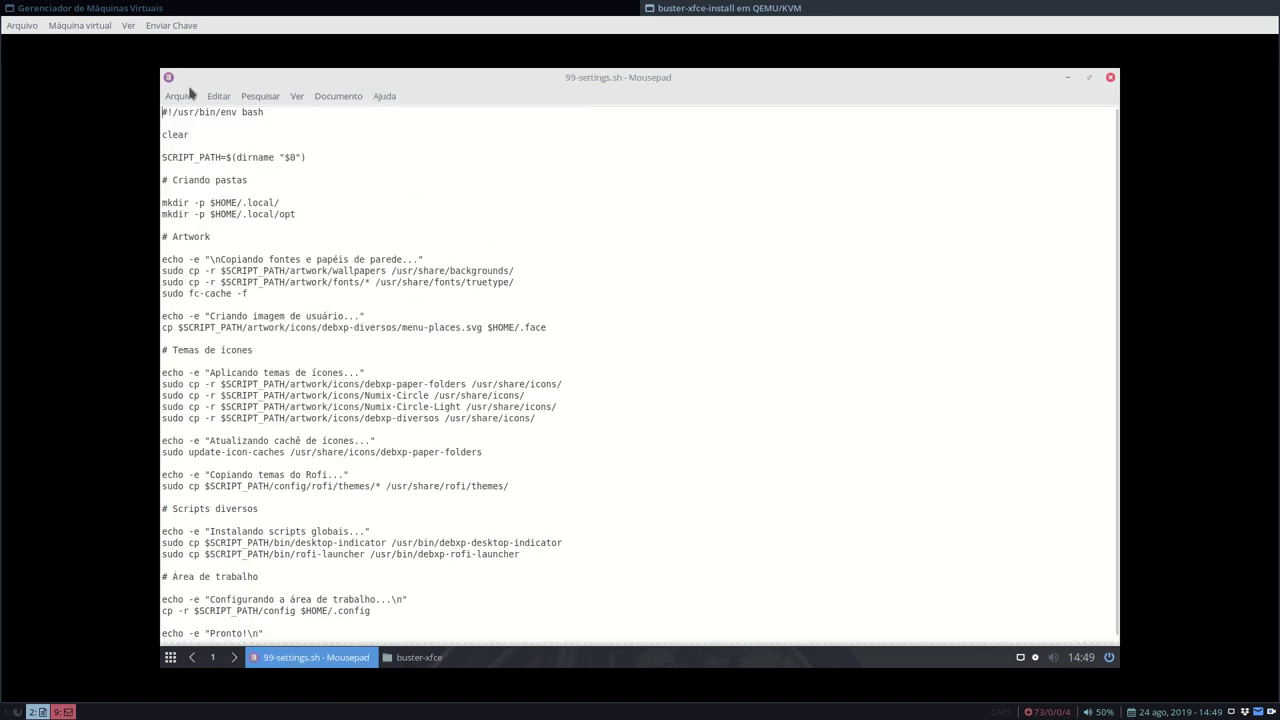
click(216, 97)
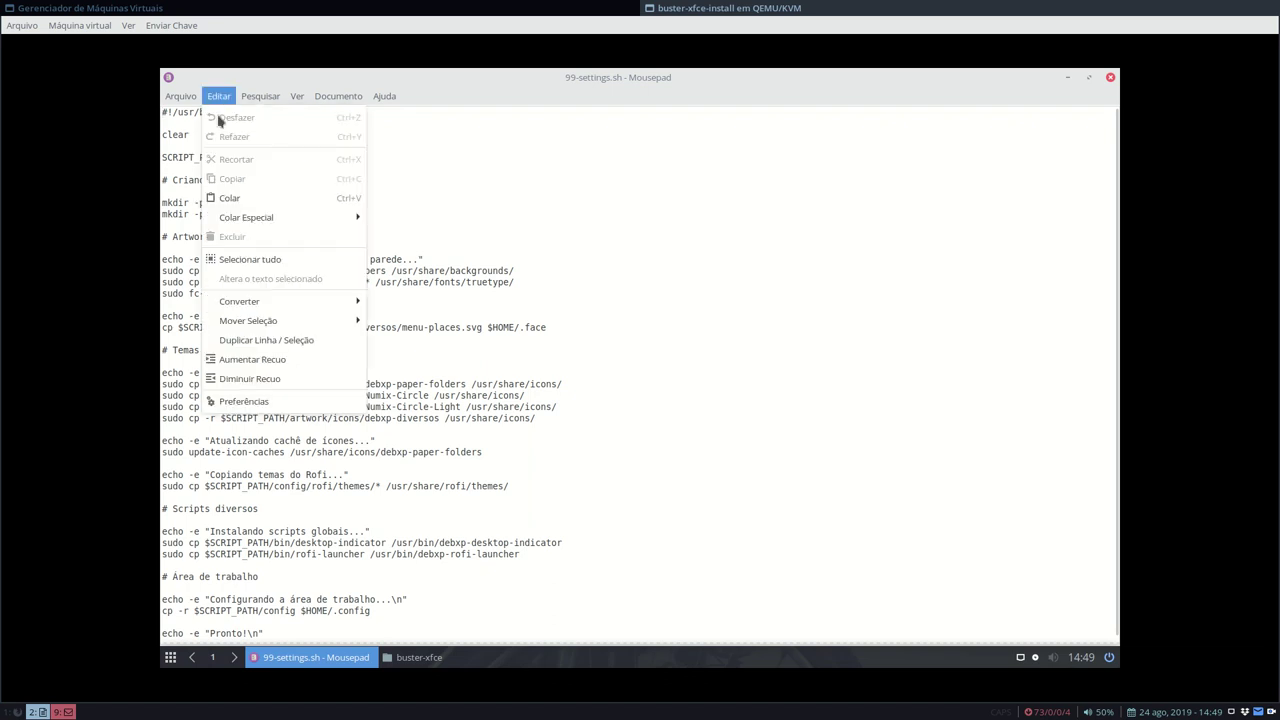
click(295, 396)
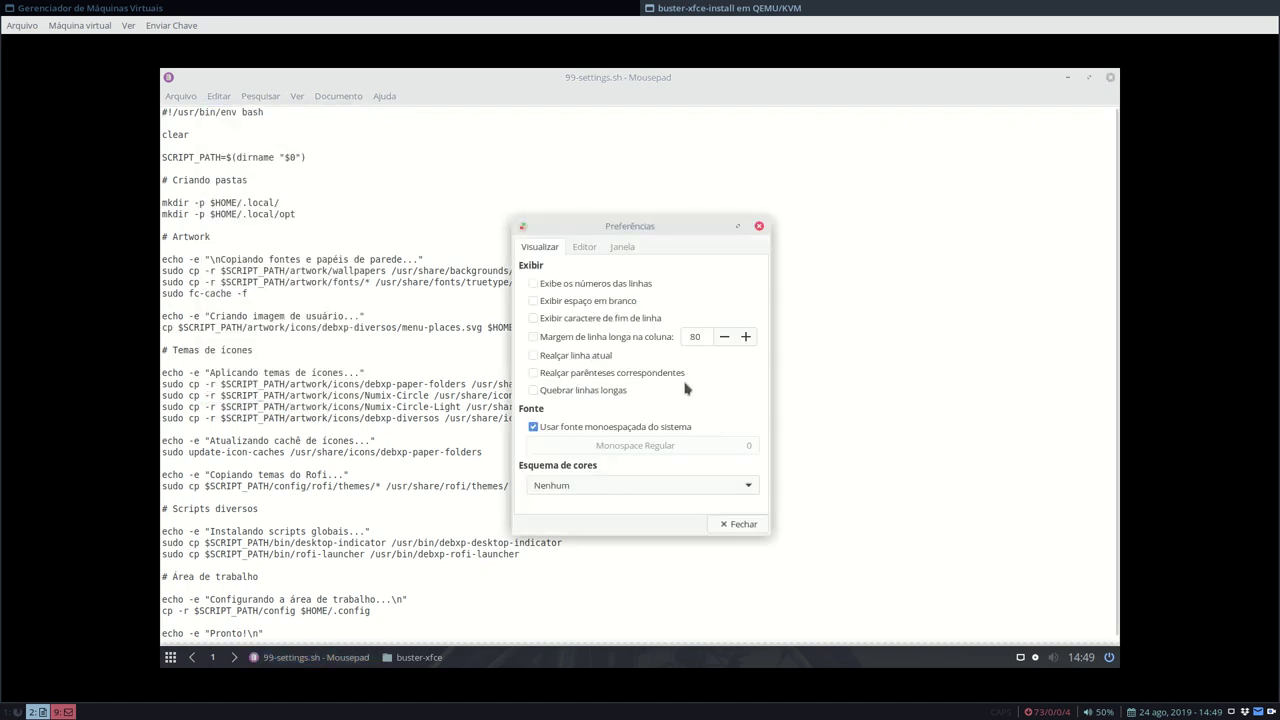
click(578, 250)
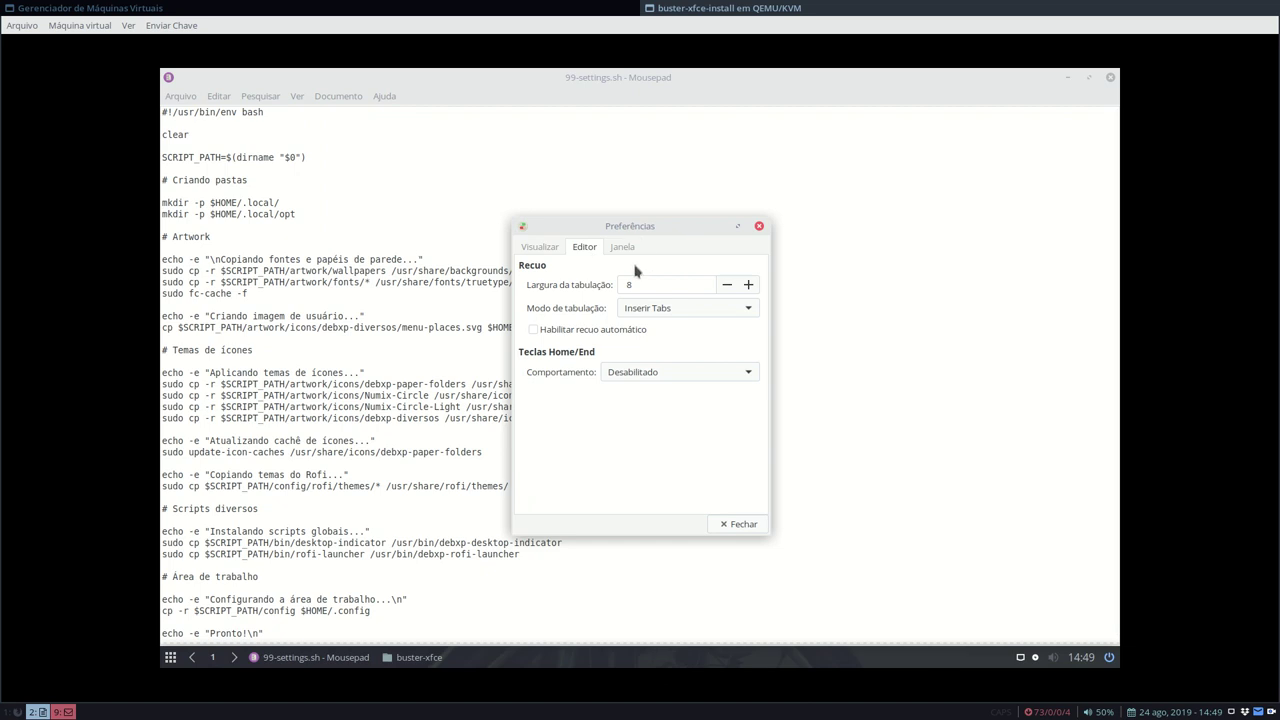
click(622, 247)
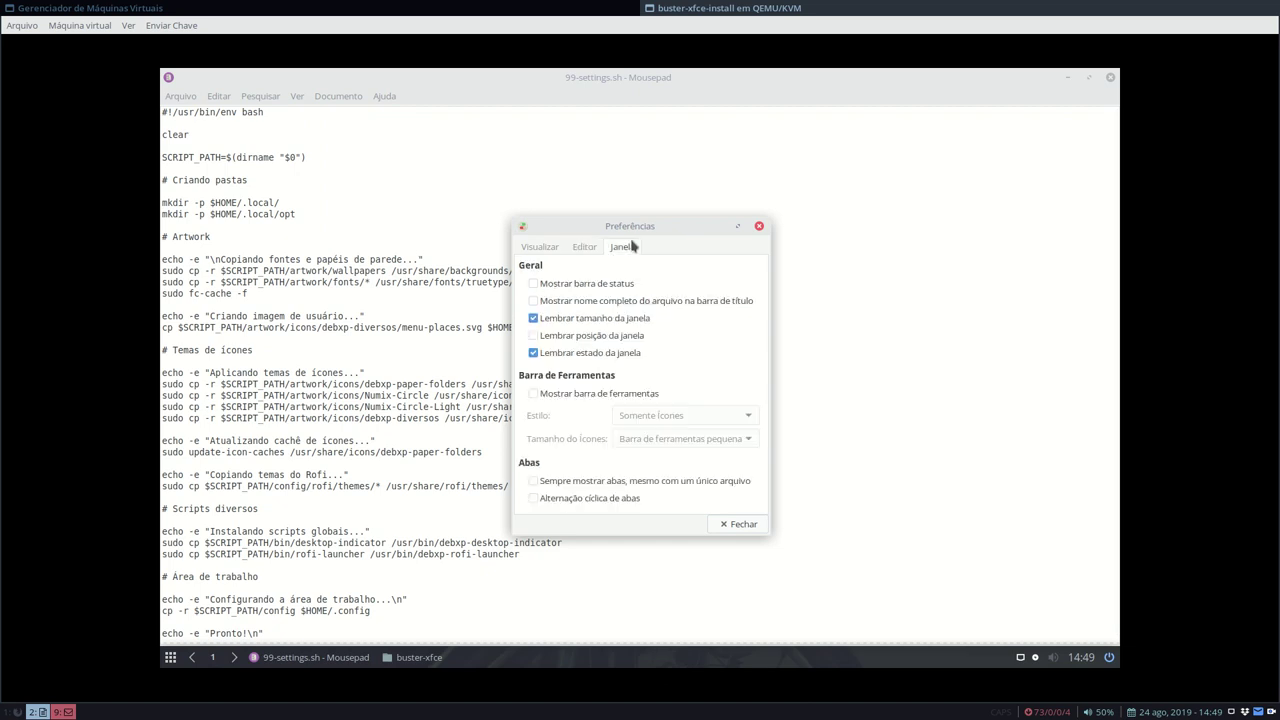
click(540, 247)
click(563, 427)
click(737, 447)
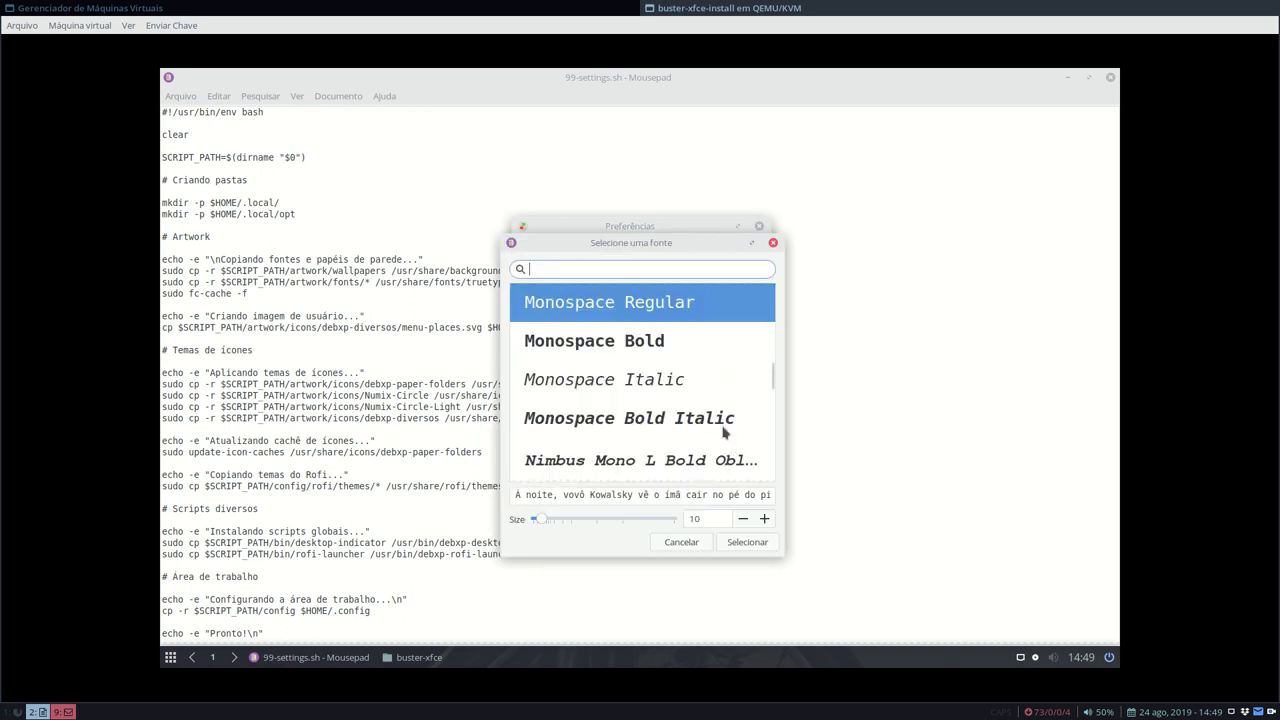
click(764, 519)
click(764, 519)
click(764, 519)
click(764, 519)
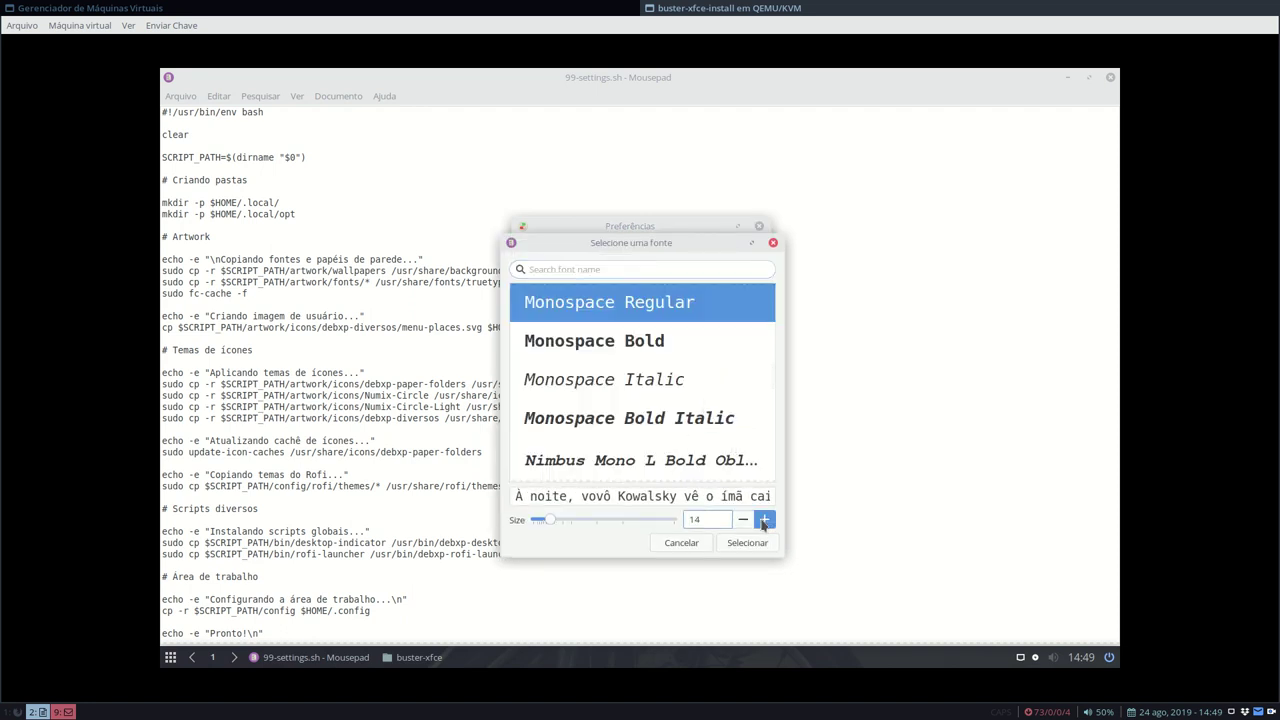
click(763, 520)
click(764, 521)
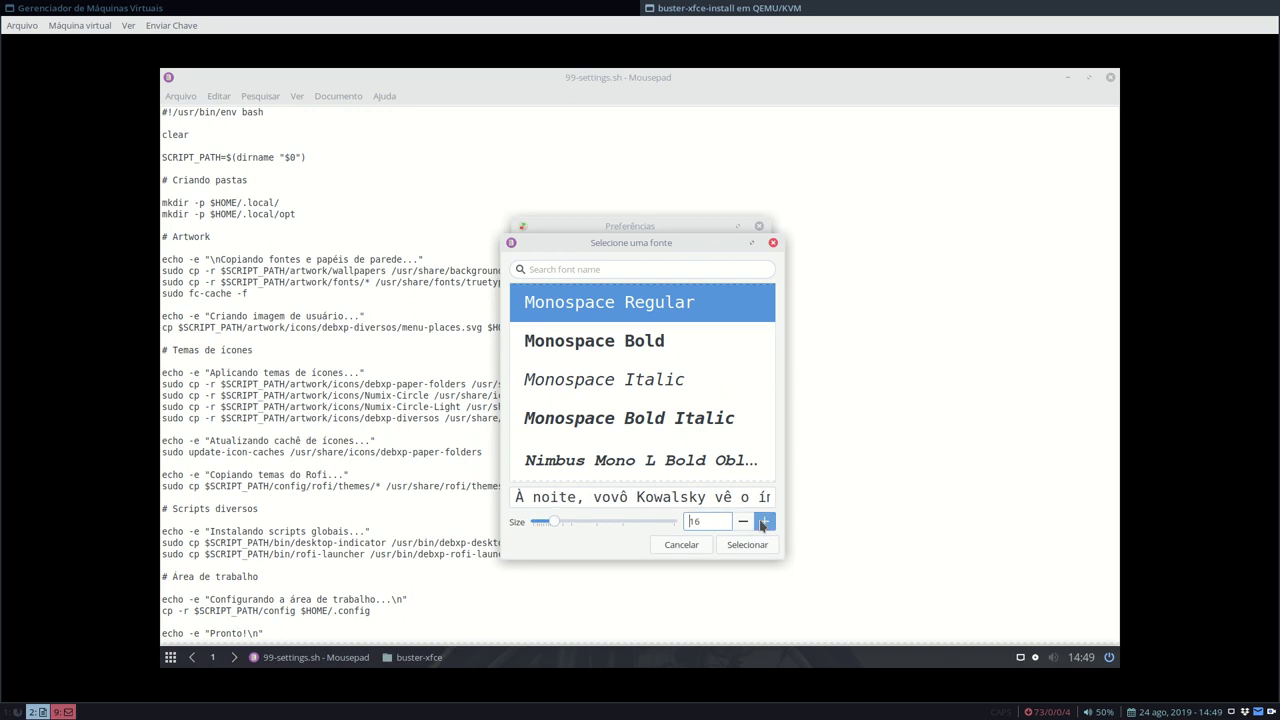
click(747, 545)
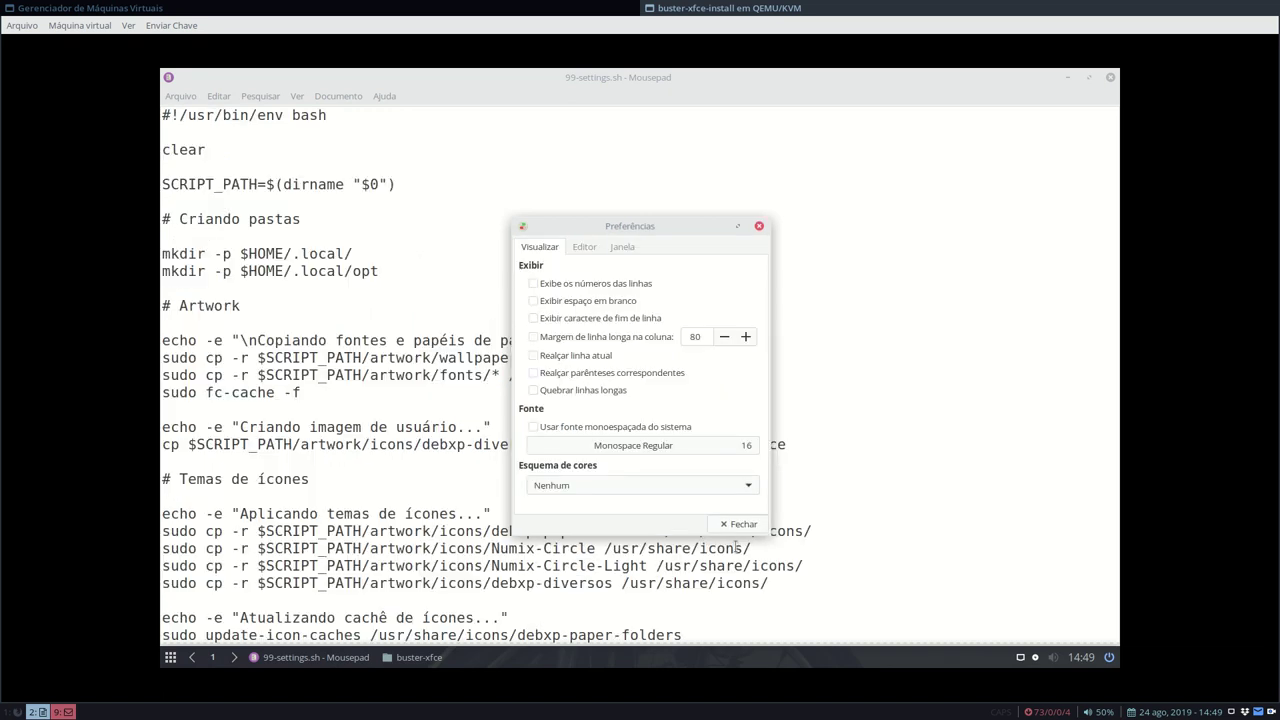
click(738, 524)
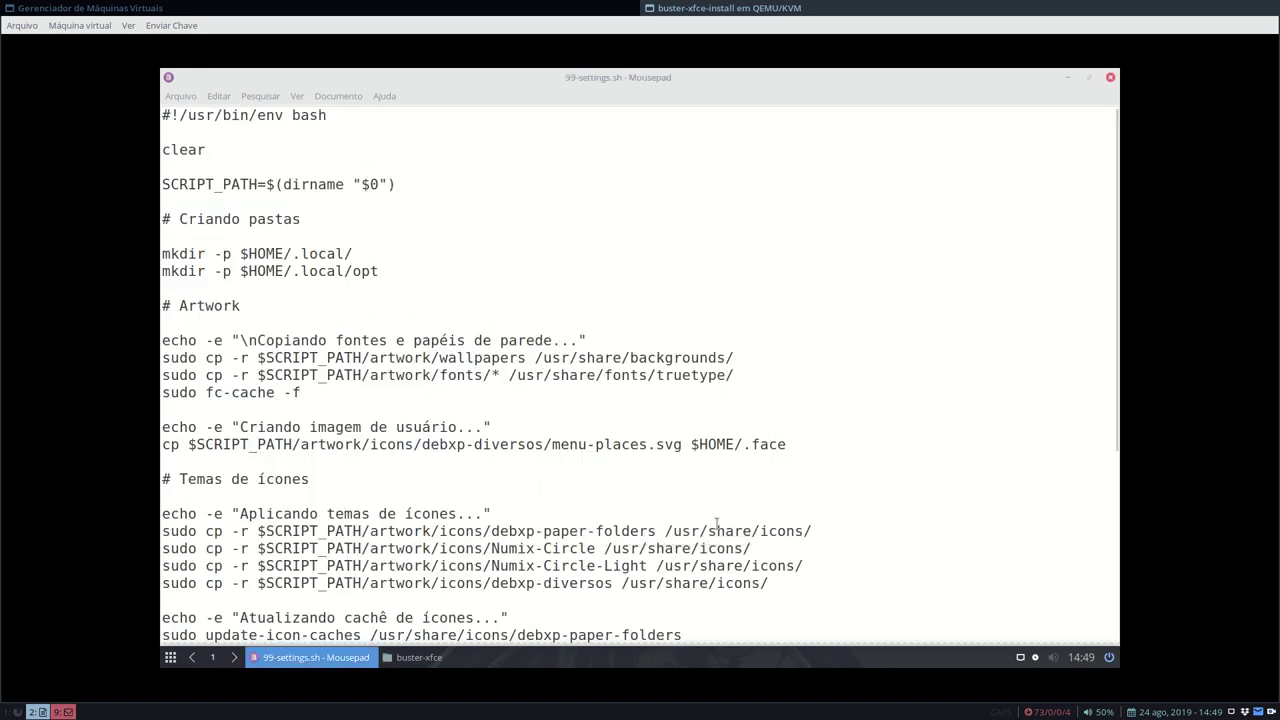
- Apply the Solarizado escuro (dark Solarized) colour scheme to the editor
click(297, 100)
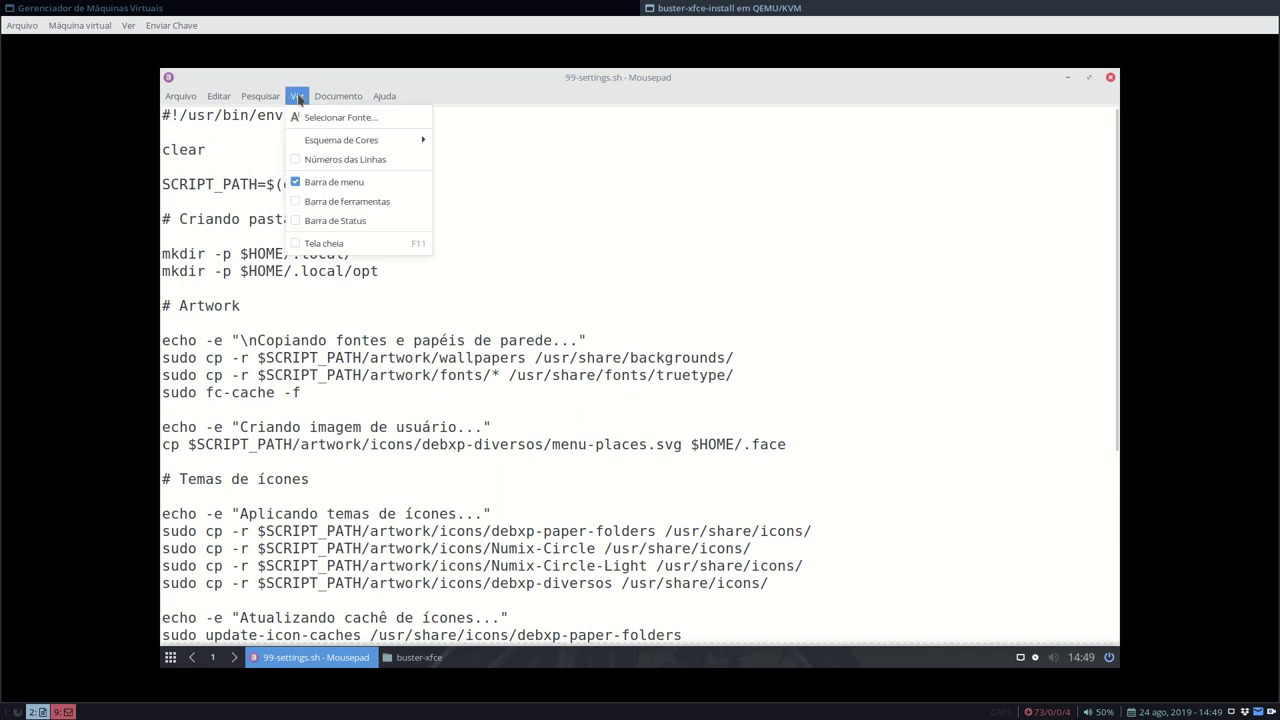
mouse_move(356, 144)
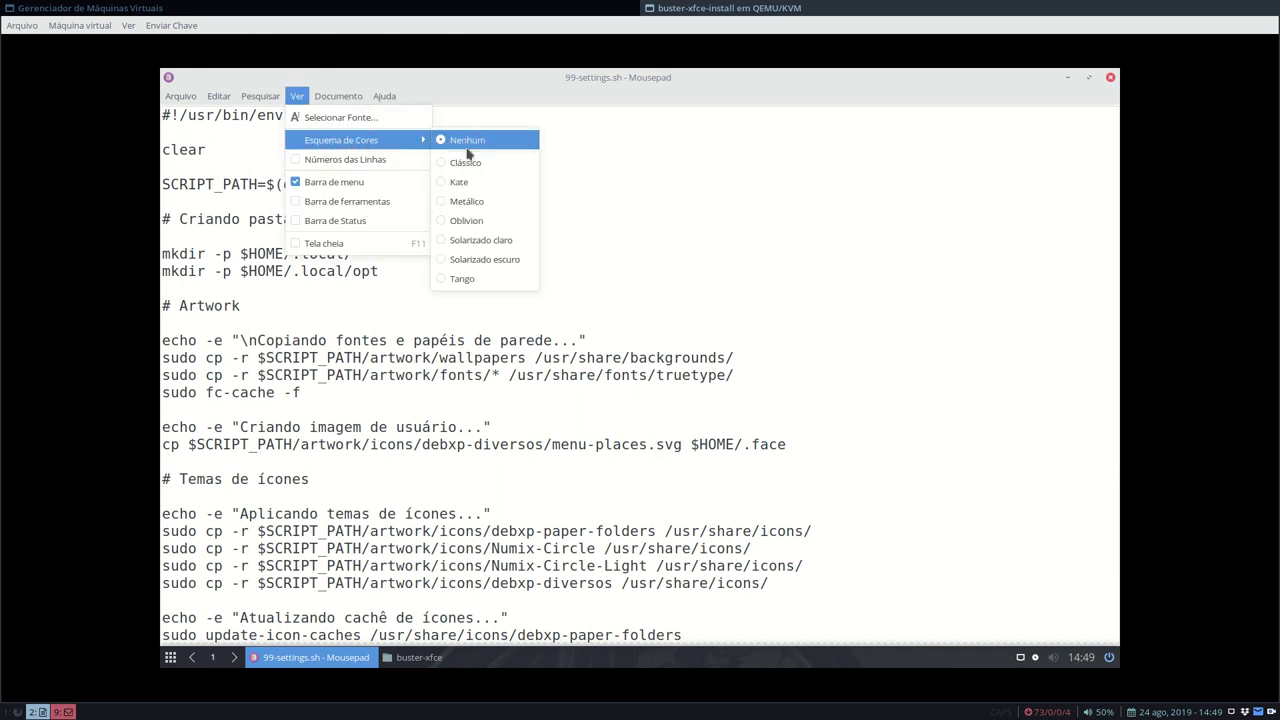
click(520, 259)
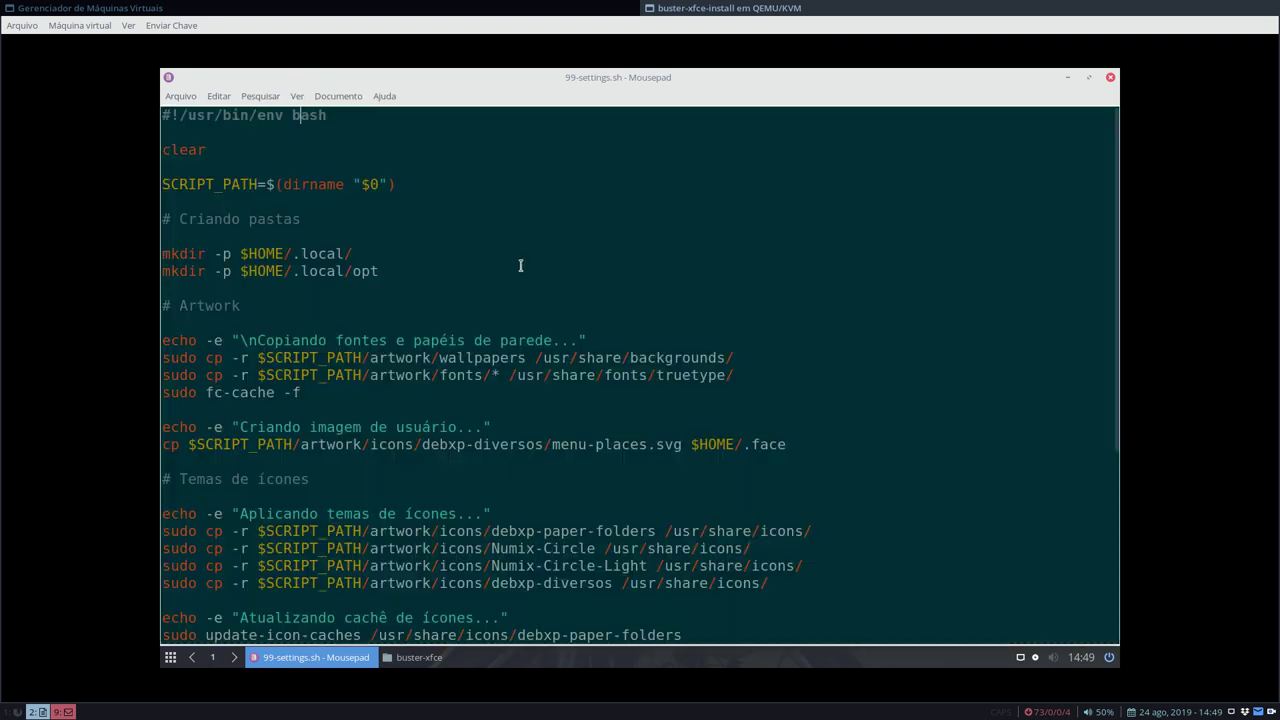
- Highlight the wallpapers, /usr/share/backgrounds/, fonts and fc-cache -f parts of the script
scroll(516, 263, down, 6)
scroll(514, 262, up, 6)
scroll(506, 229, down, 2)
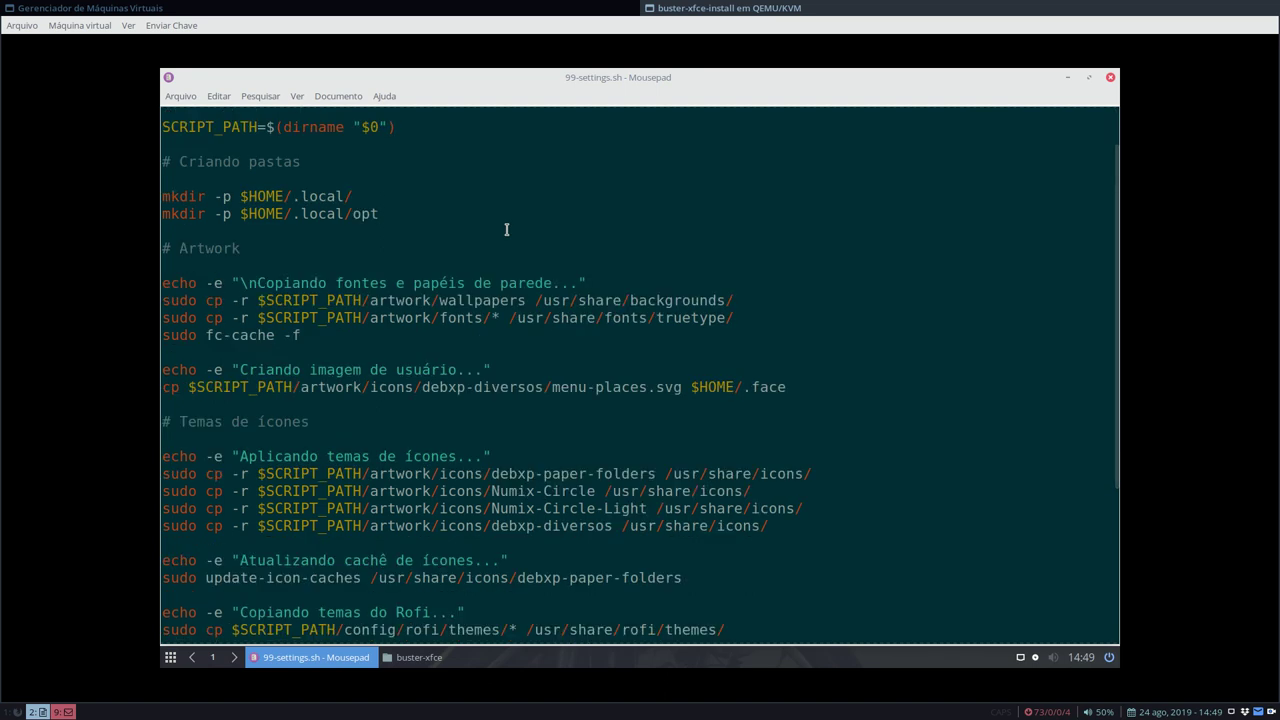
drag(438, 243, 528, 242)
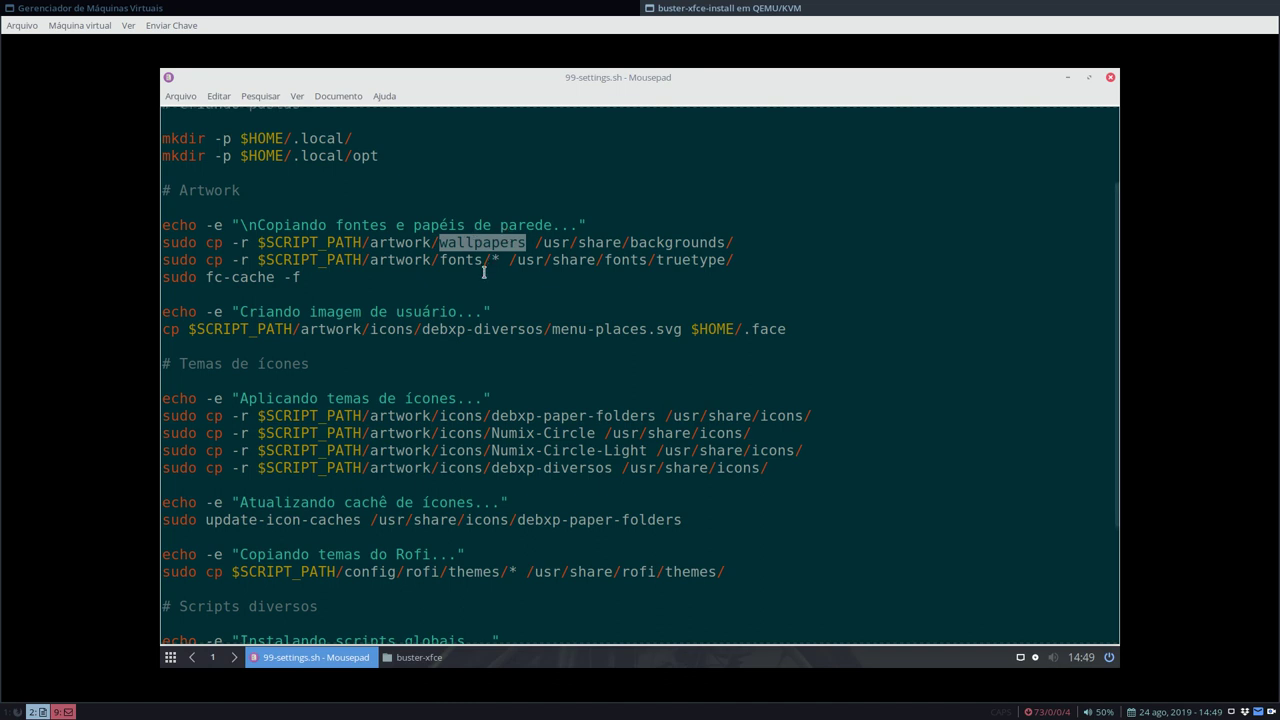
drag(536, 241, 746, 236)
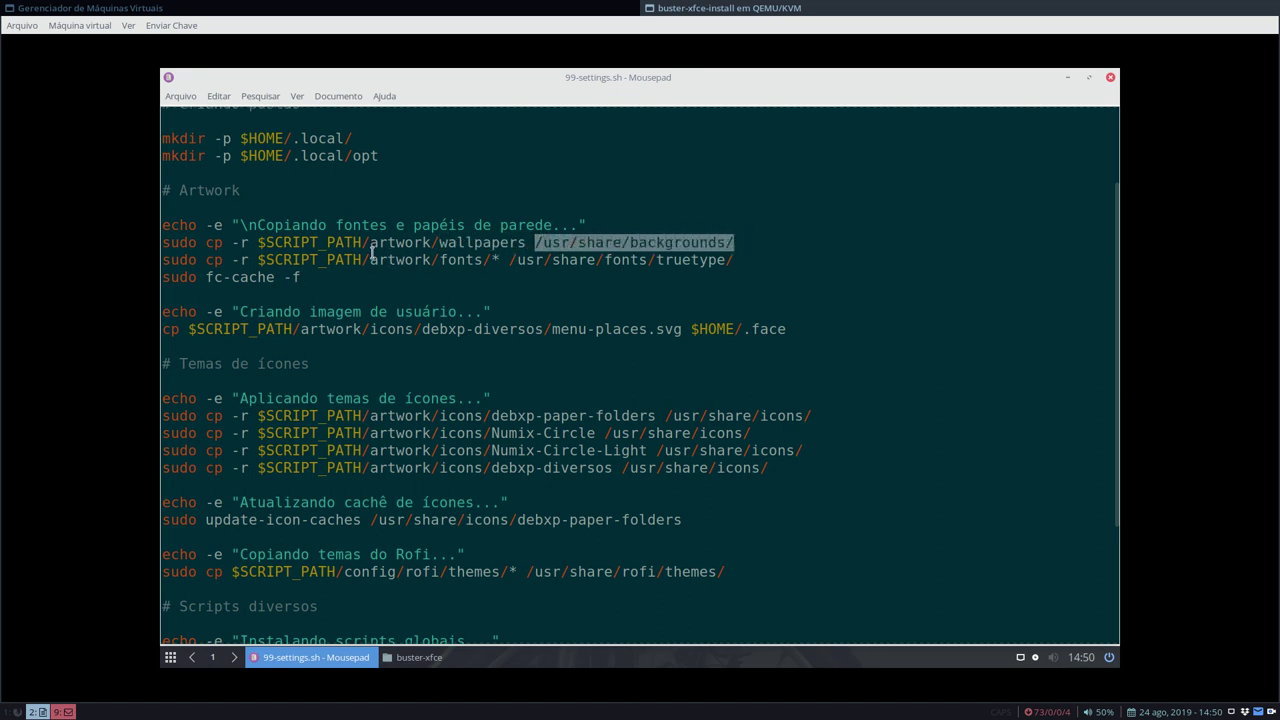
drag(440, 259, 734, 260)
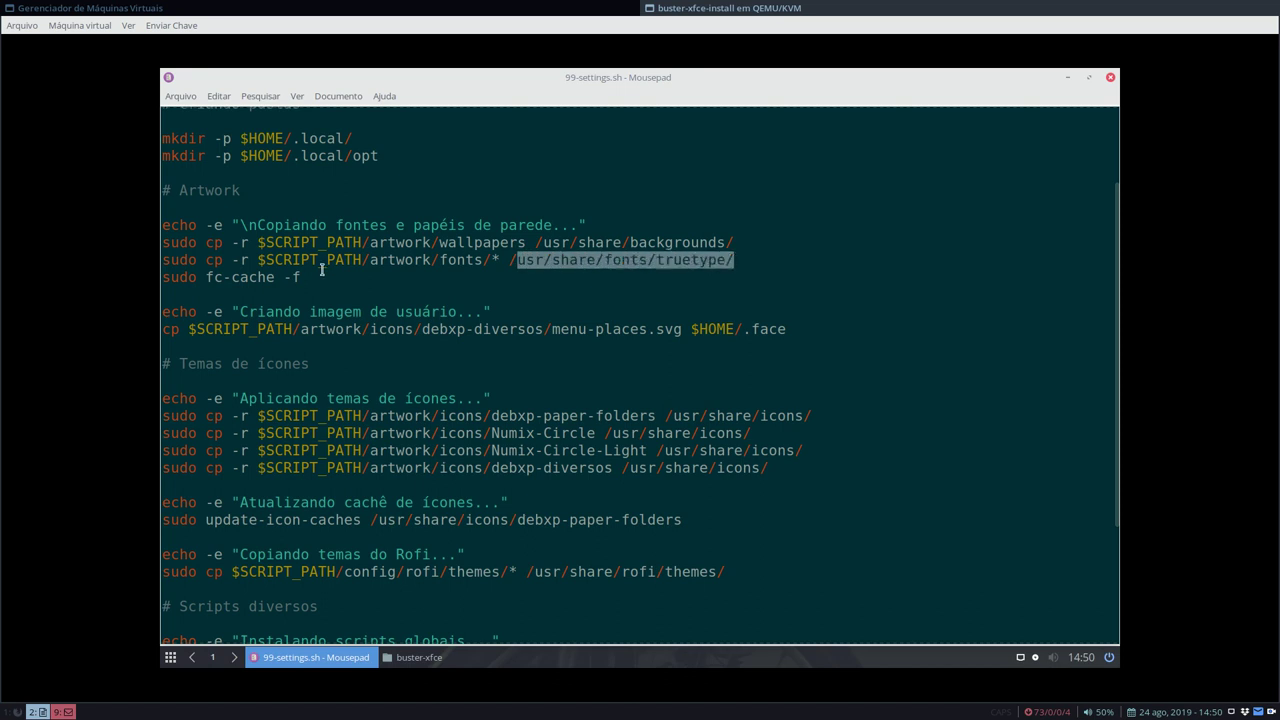
drag(204, 280, 456, 278)
- Highlight the icon theme names debxp-paper-folders, Numix-Circle and Numix-Circle-Light, then bring up the buster-xfce folder
scroll(460, 276, down, 1)
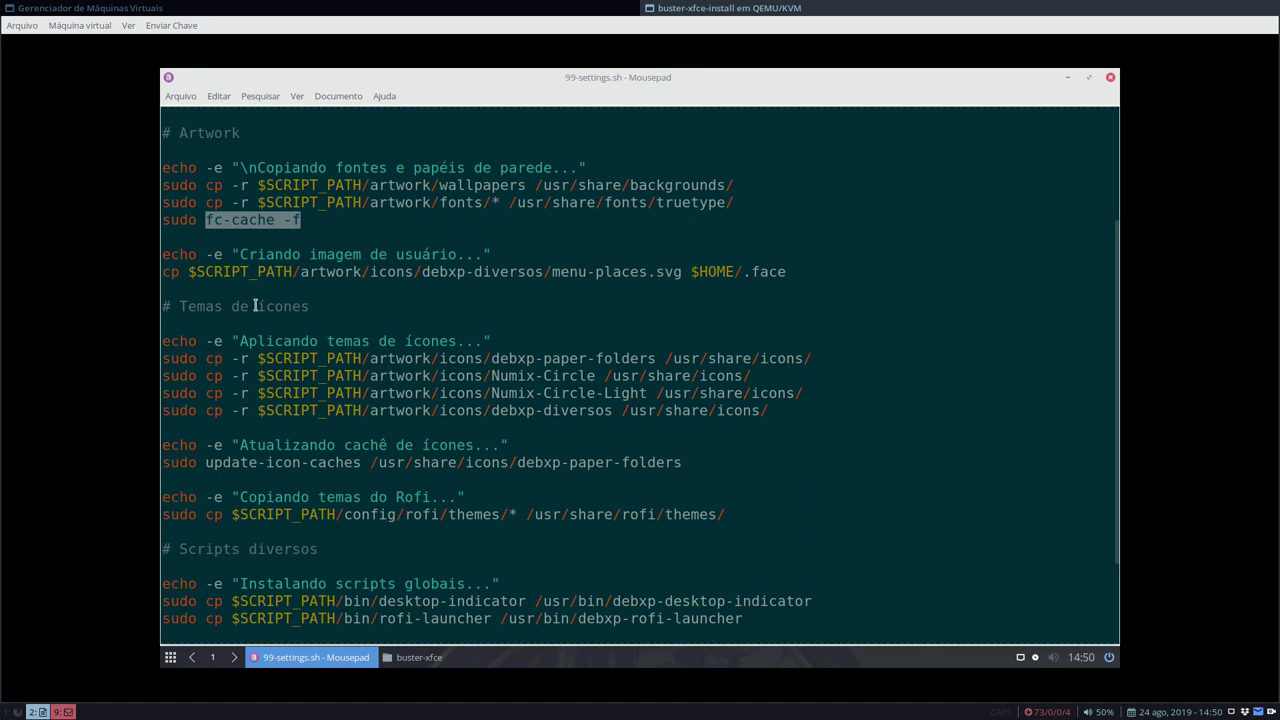
scroll(239, 305, down, 1)
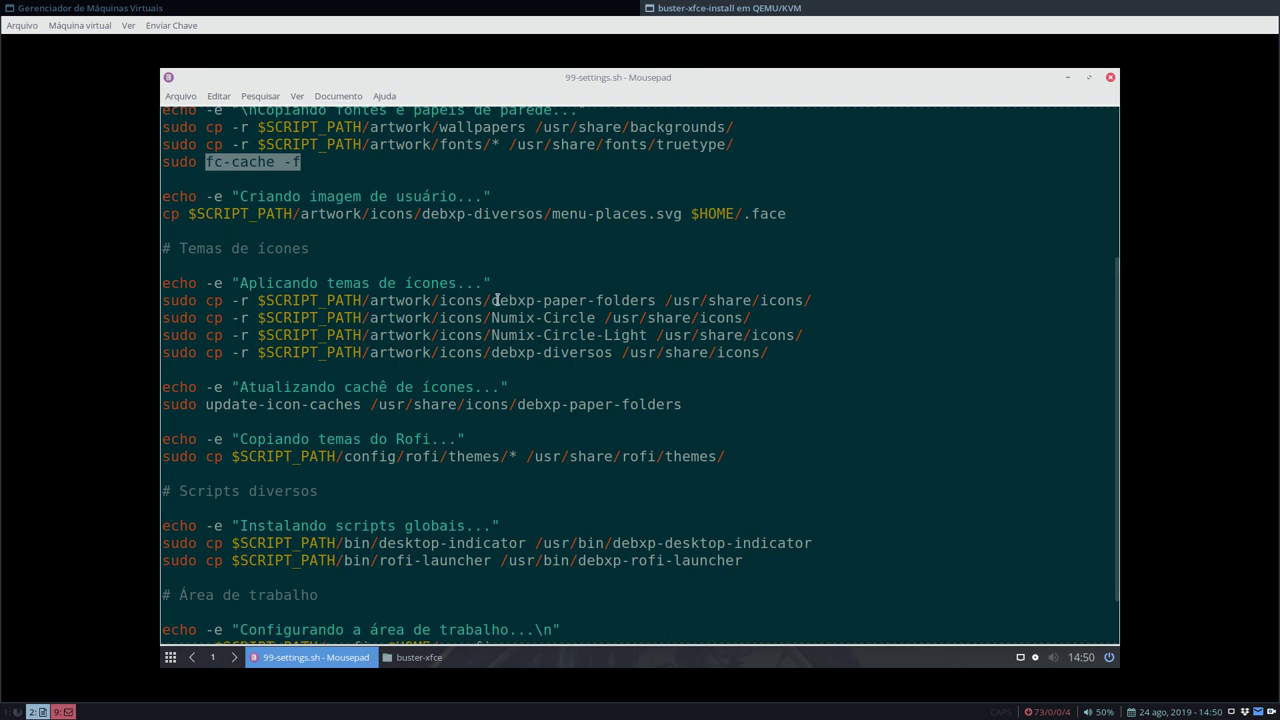
drag(491, 300, 655, 300)
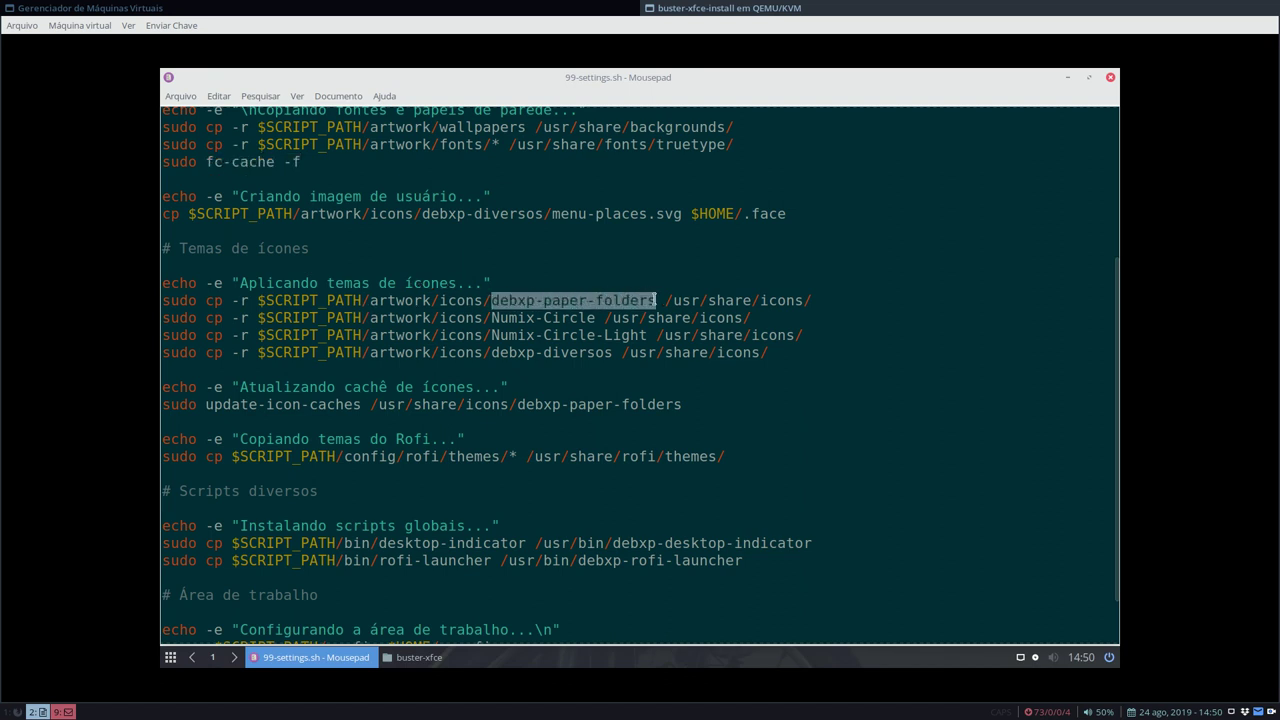
click(566, 297)
drag(544, 300, 657, 300)
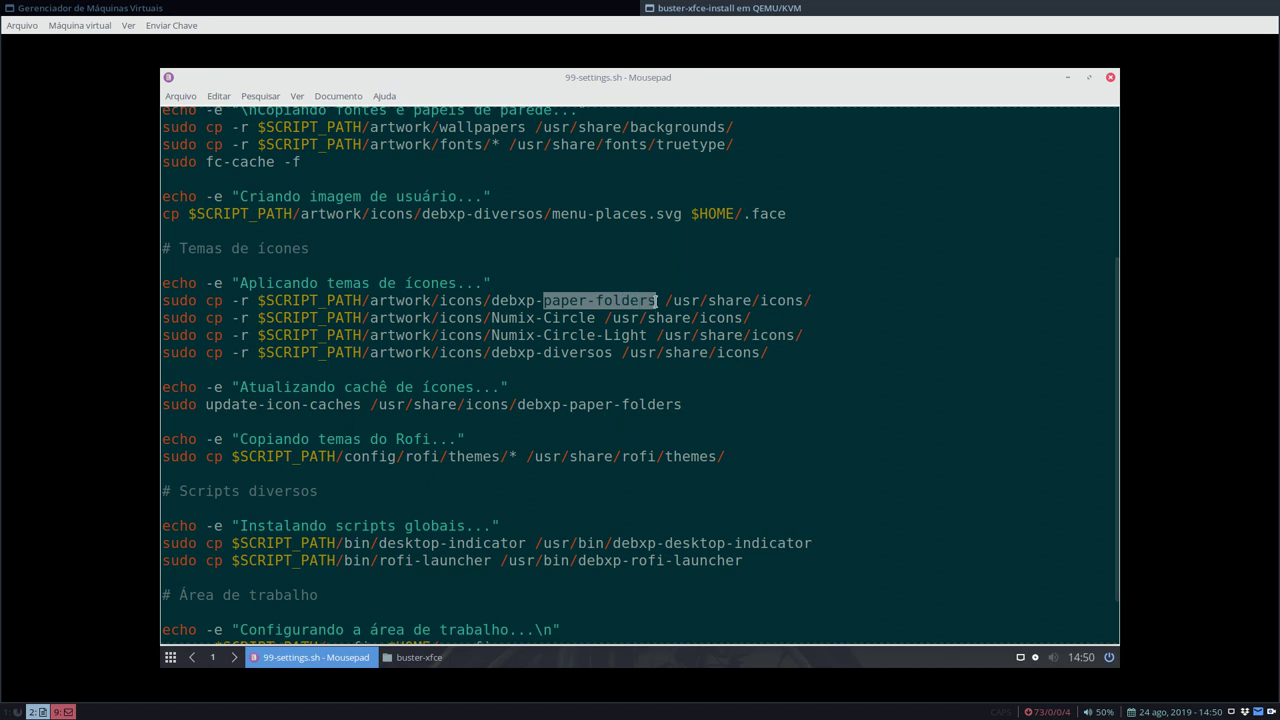
key(Left)
key(shift+Right)
key(shift+Right)
key(shift+Right)
key(shift+Right)
drag(582, 297, 656, 300)
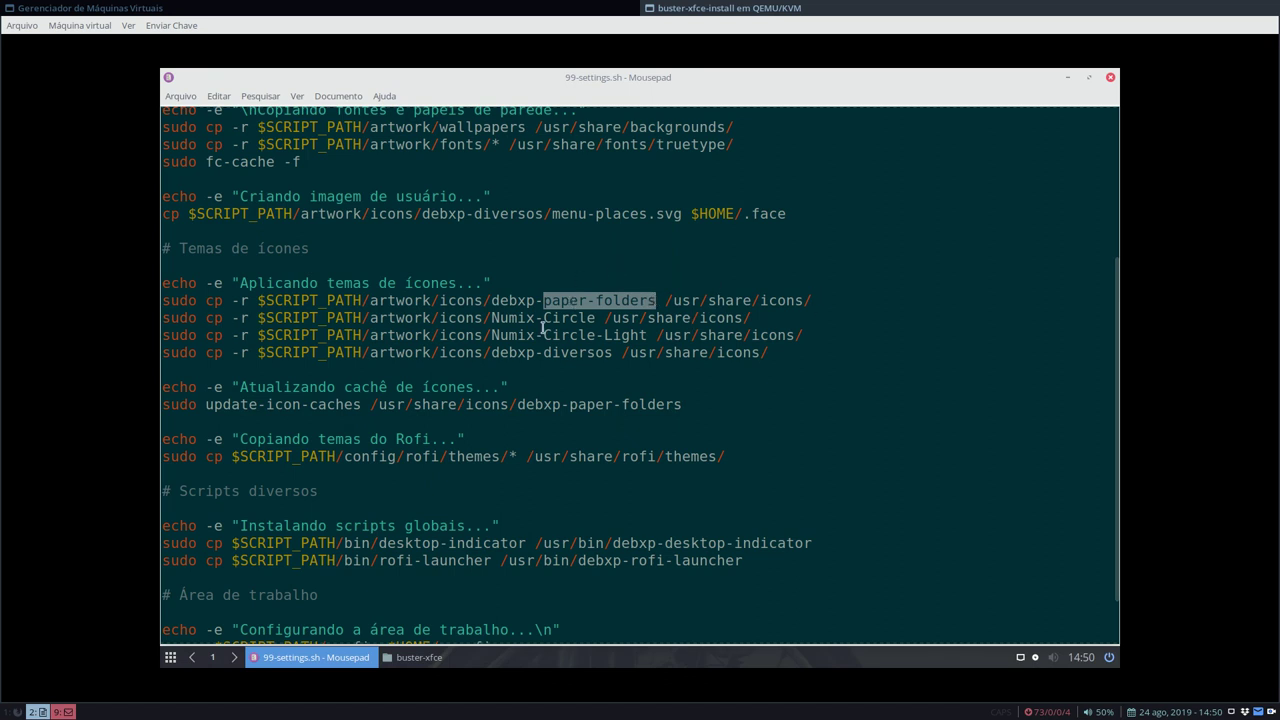
drag(490, 318, 591, 325)
drag(491, 336, 650, 338)
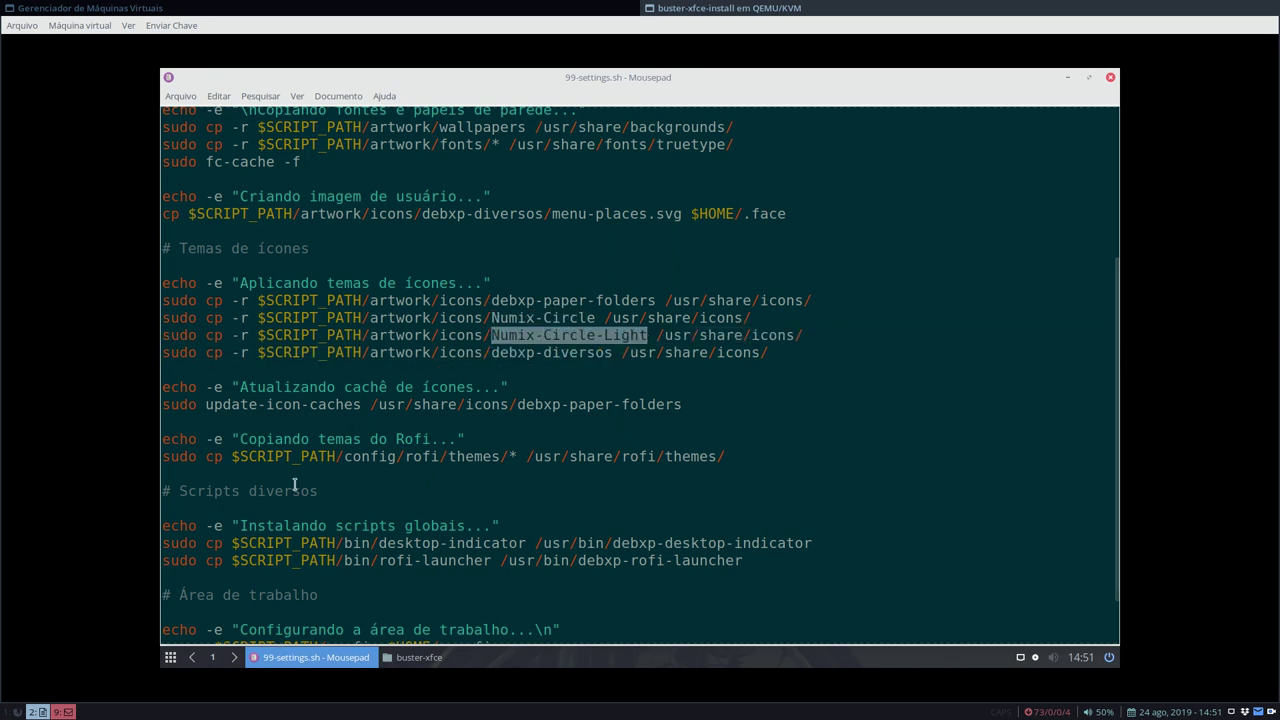
click(420, 659)
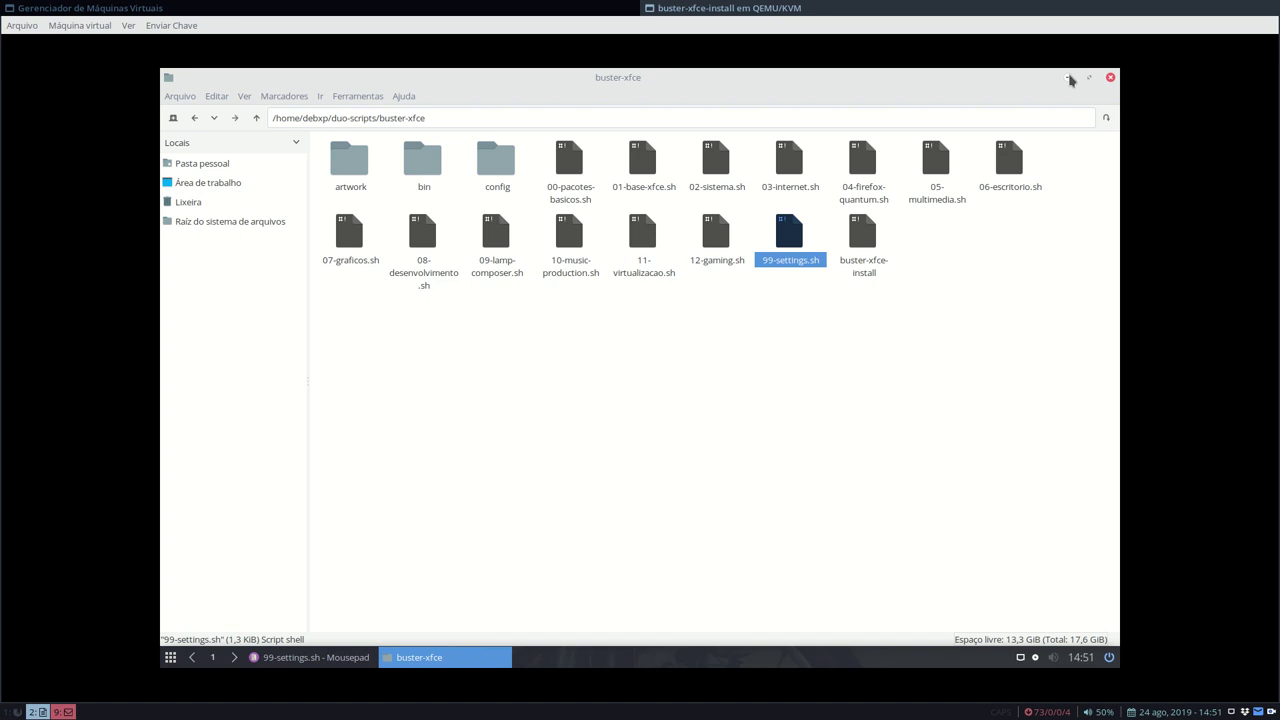
- Back in Mousepad, highlight the debxp-diversos destination, icon-cache lines and Rofi themes path /usr/share/rofi/themes/
click(1069, 79)
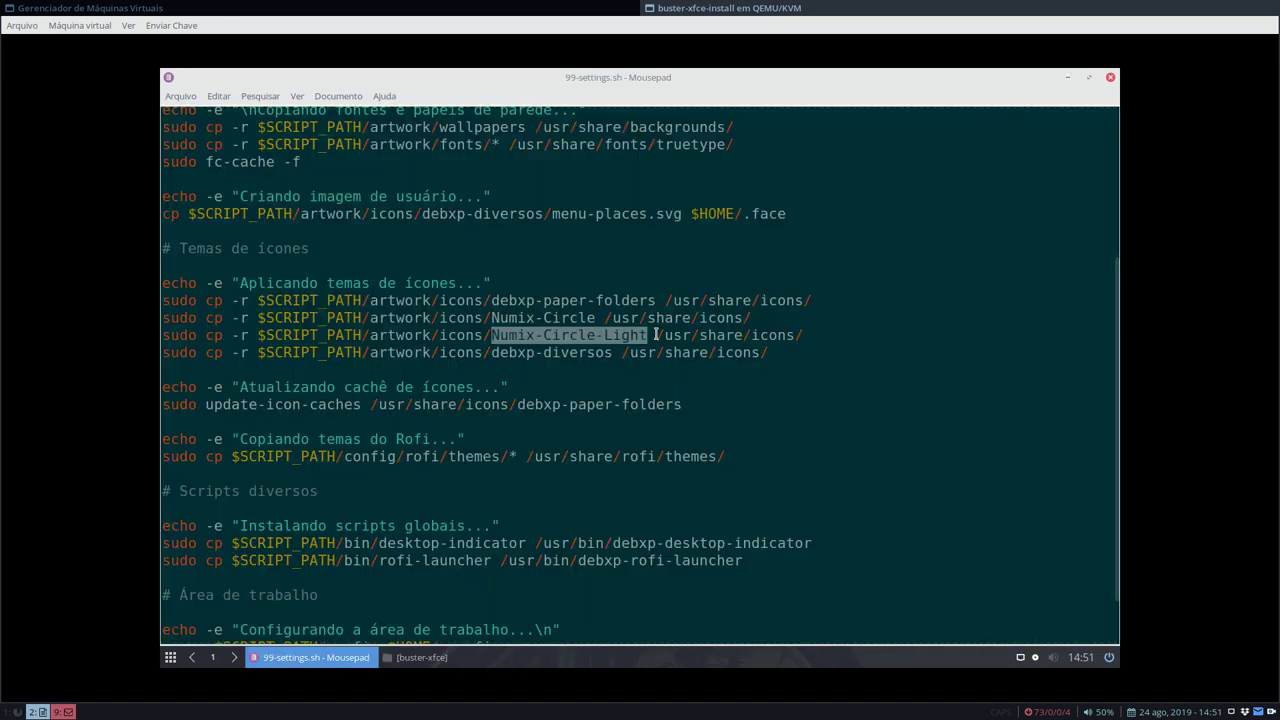
click(495, 352)
drag(495, 352, 773, 348)
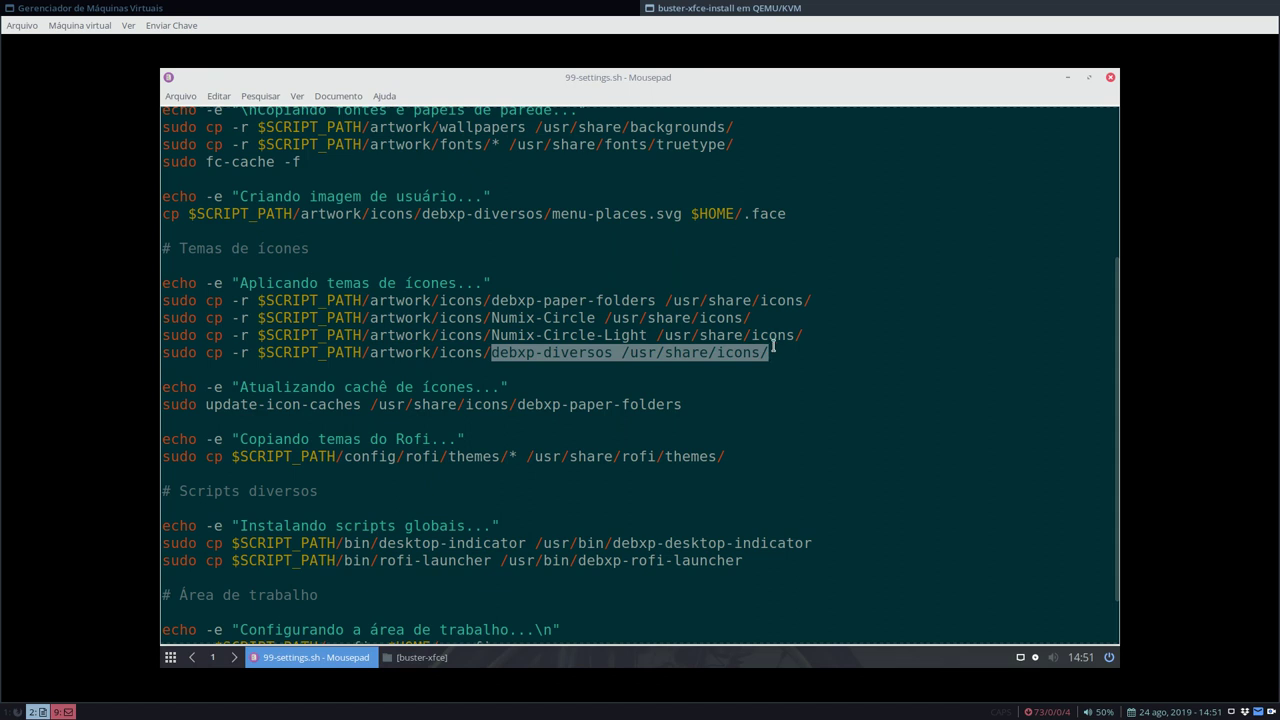
scroll(773, 346, down, 3)
drag(241, 322, 728, 346)
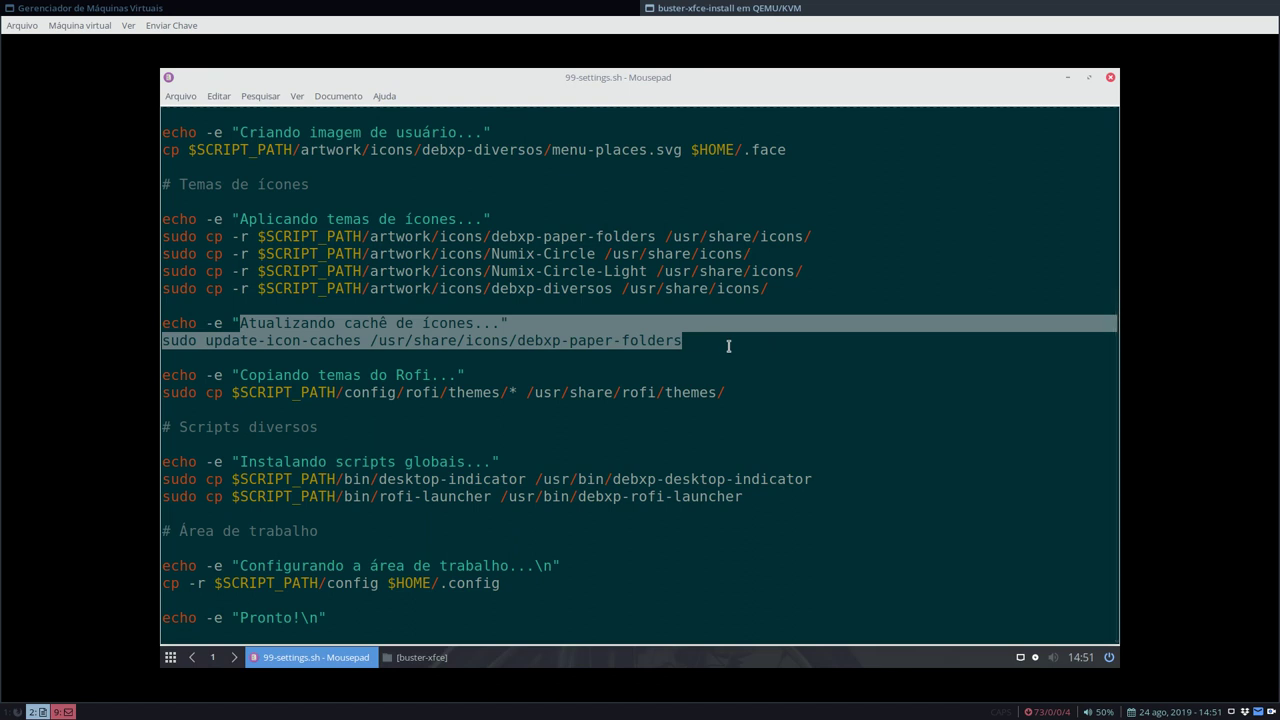
click(232, 376)
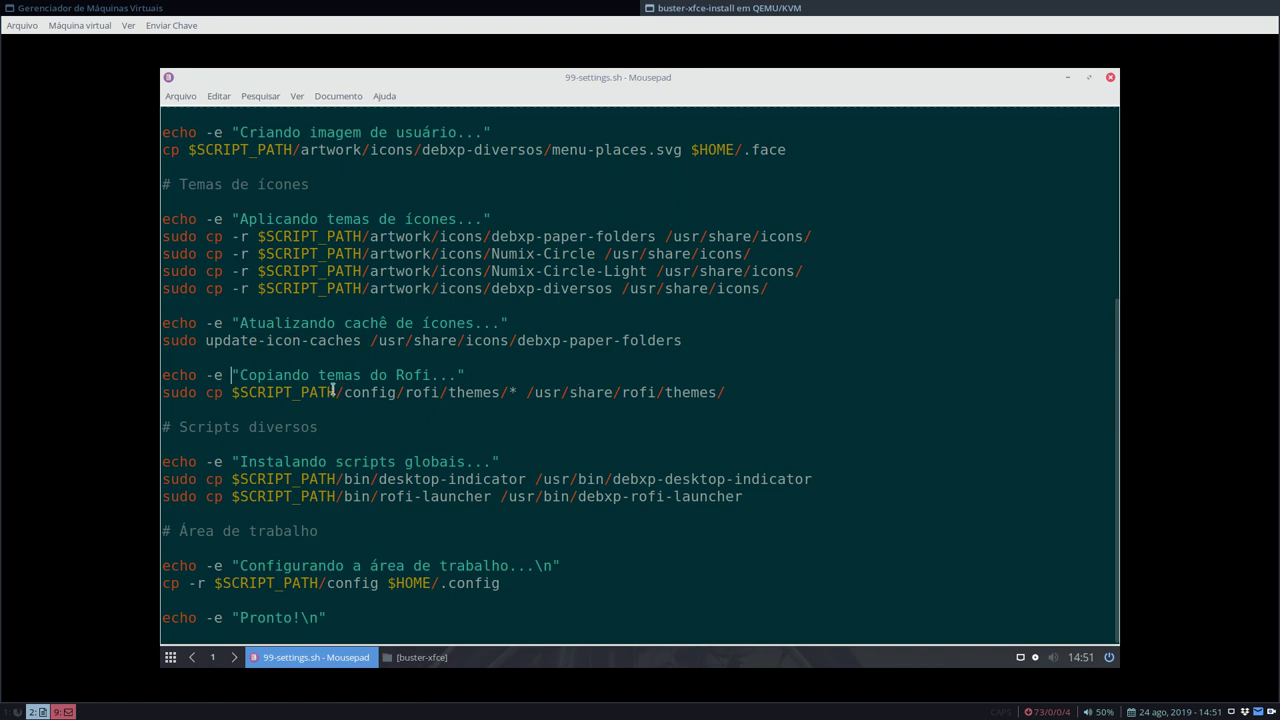
drag(448, 392, 517, 392)
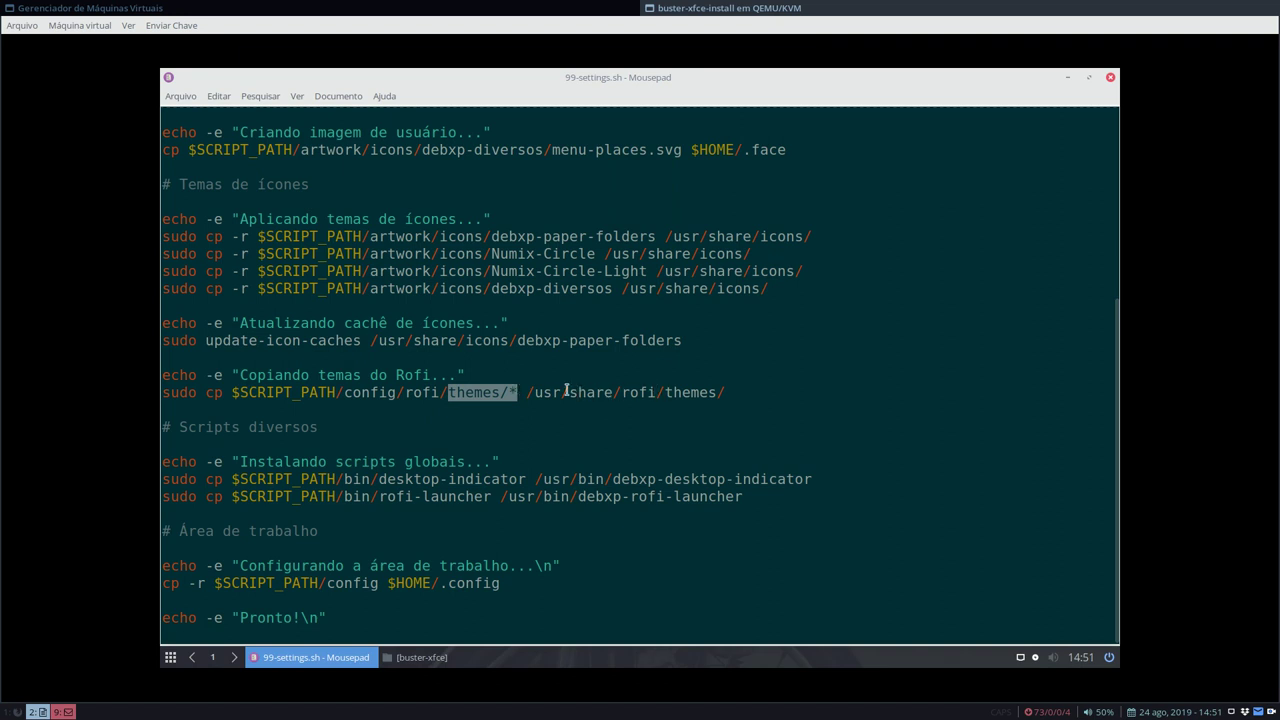
drag(527, 392, 730, 392)
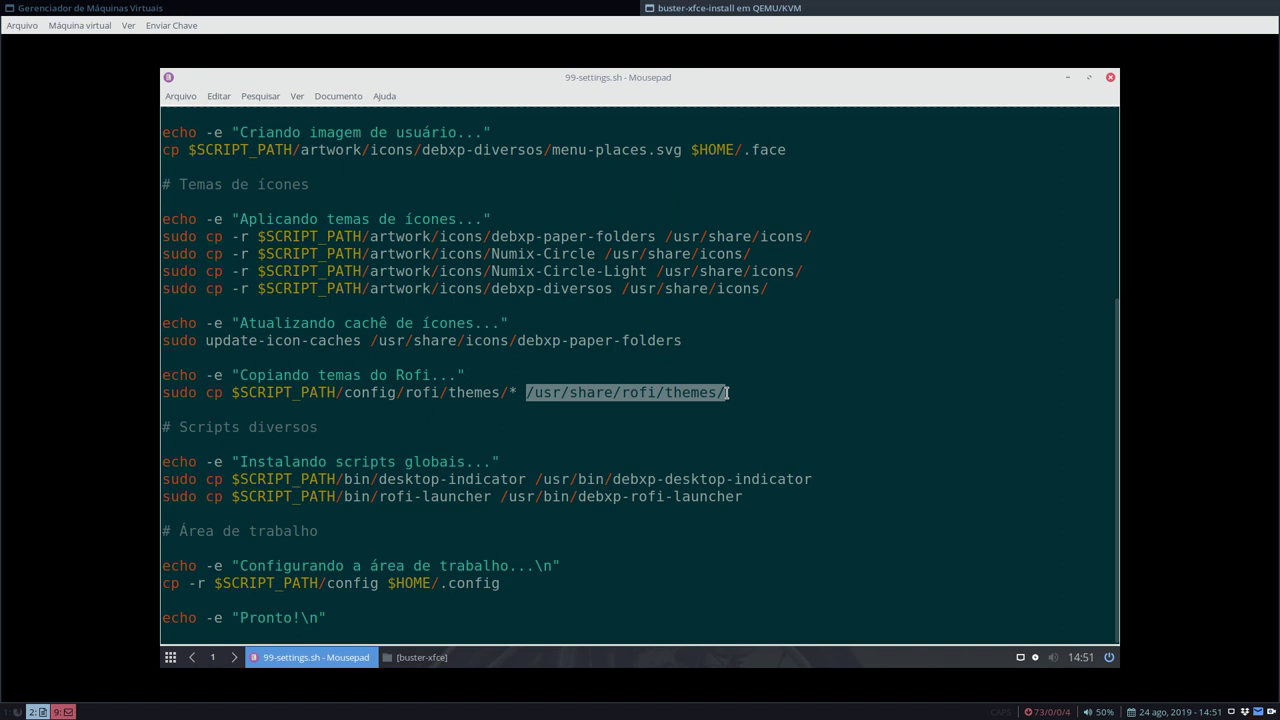
- Launch Rofi with Super and cycle with Ctrl+Tab through its application, window and command lists
key(super)
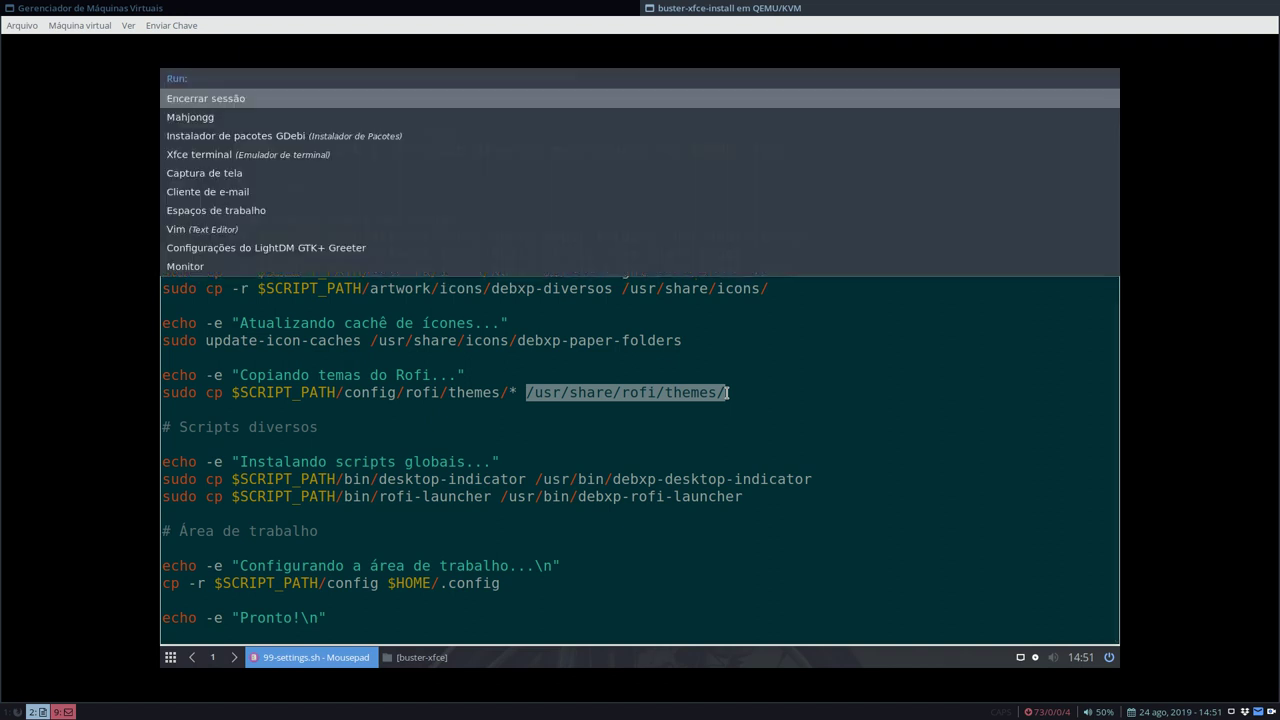
key(Escape)
key(super)
key(ctrl+Tab)
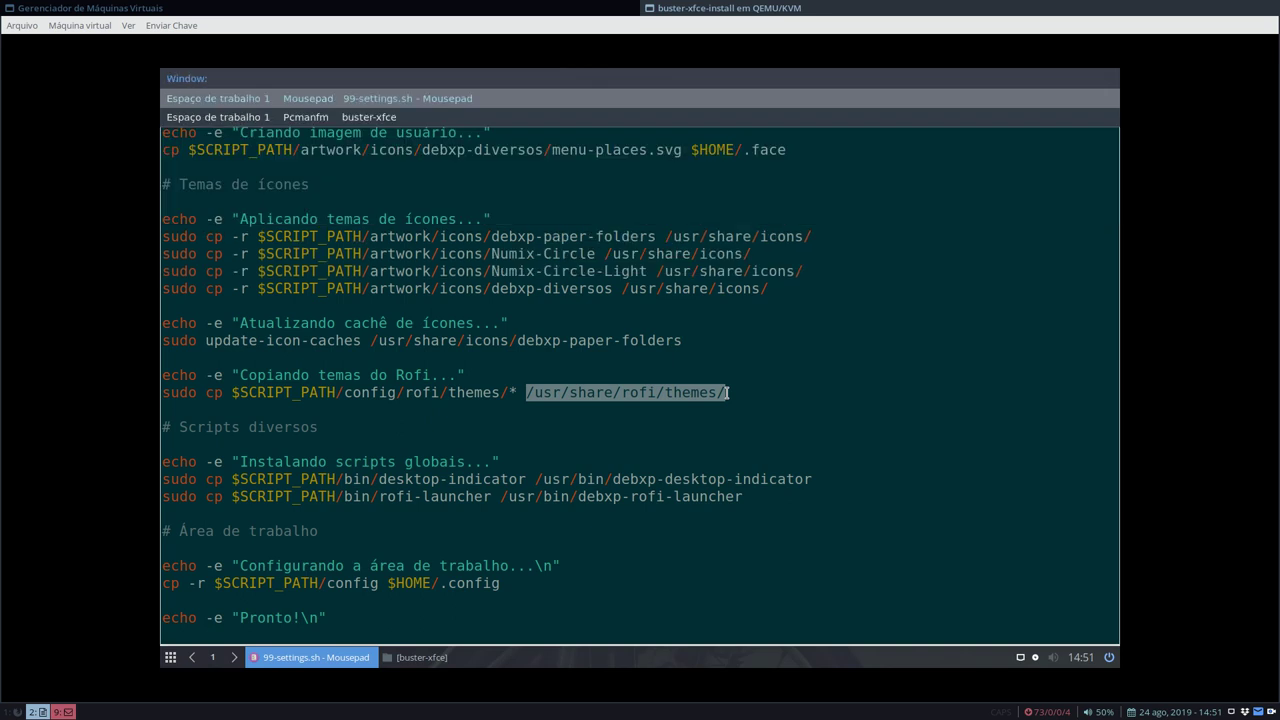
key(ctrl+Tab)
key(ctrl+Tab)
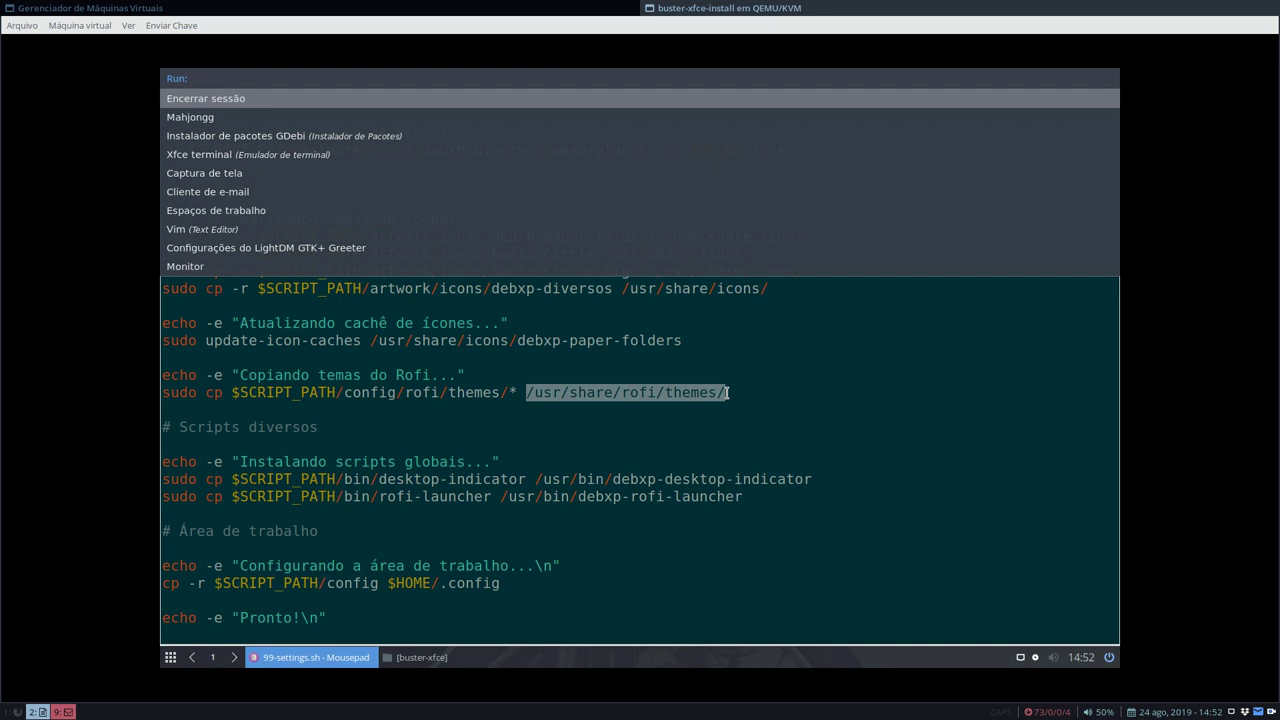
key(ctrl+Tab)
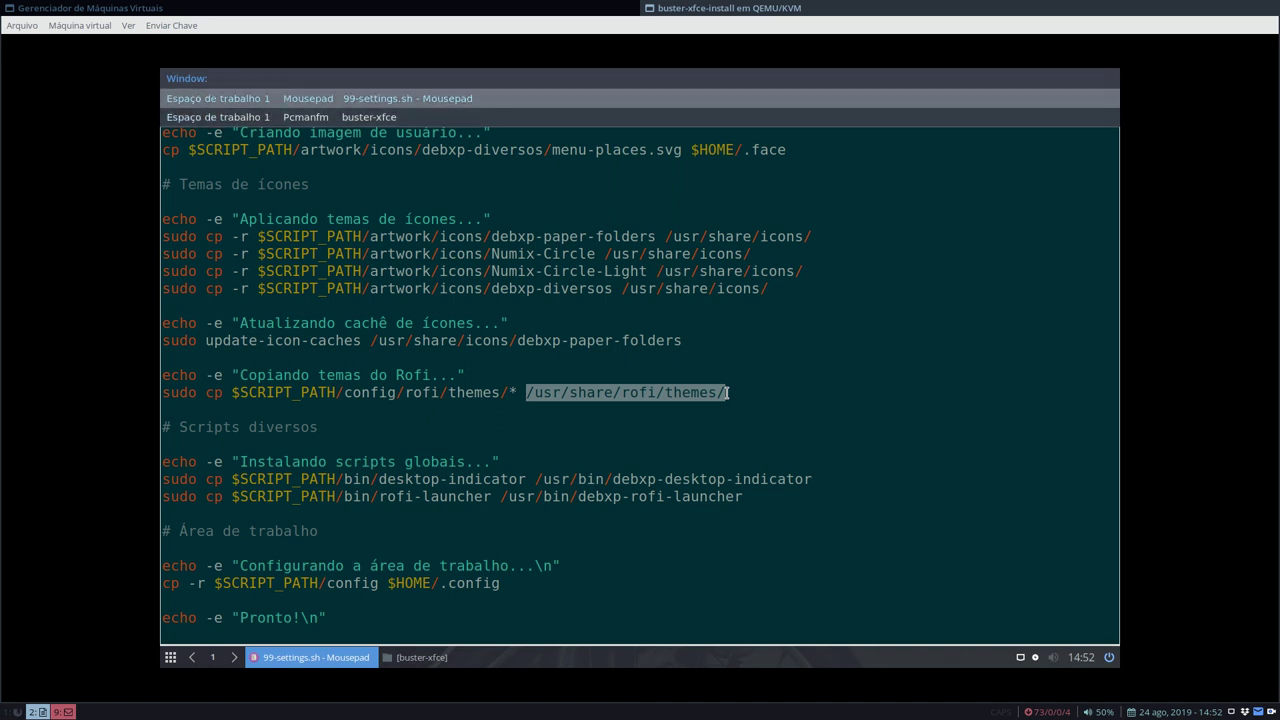
key(ctrl+Tab)
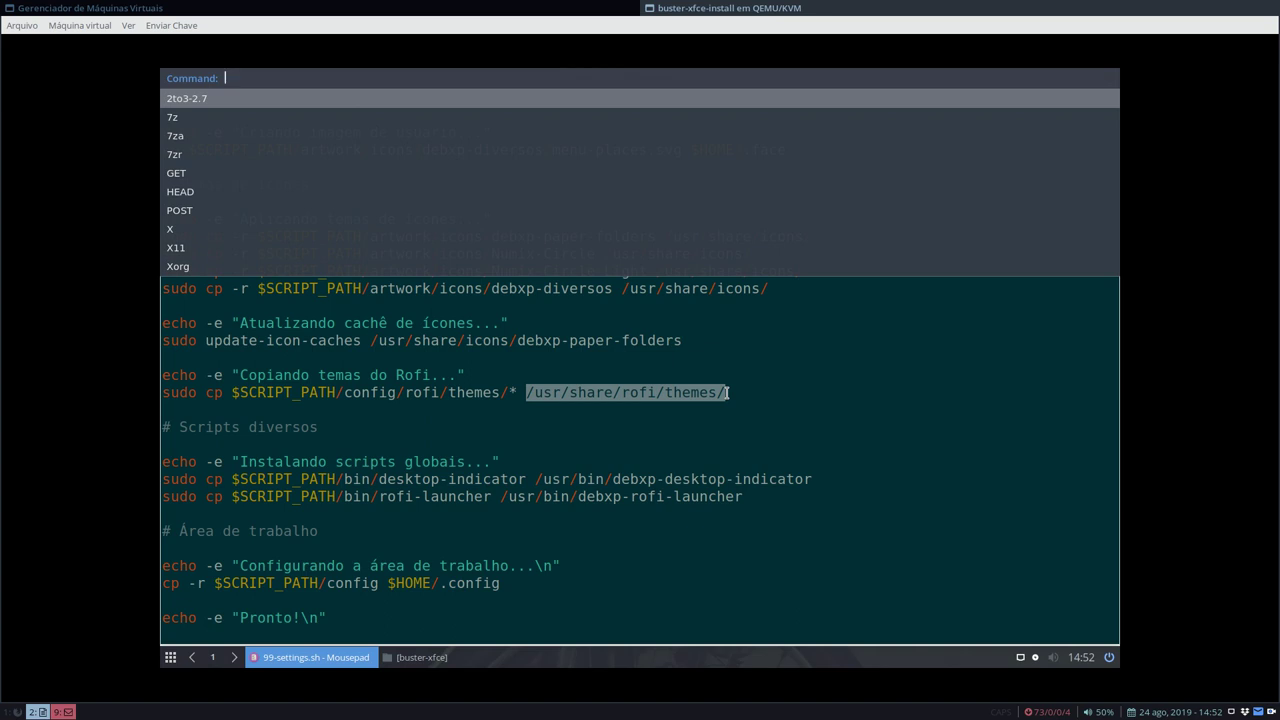
- Filter Rofi's commands for 'rofi' and launch rofi-theme-selector
text(rofi)
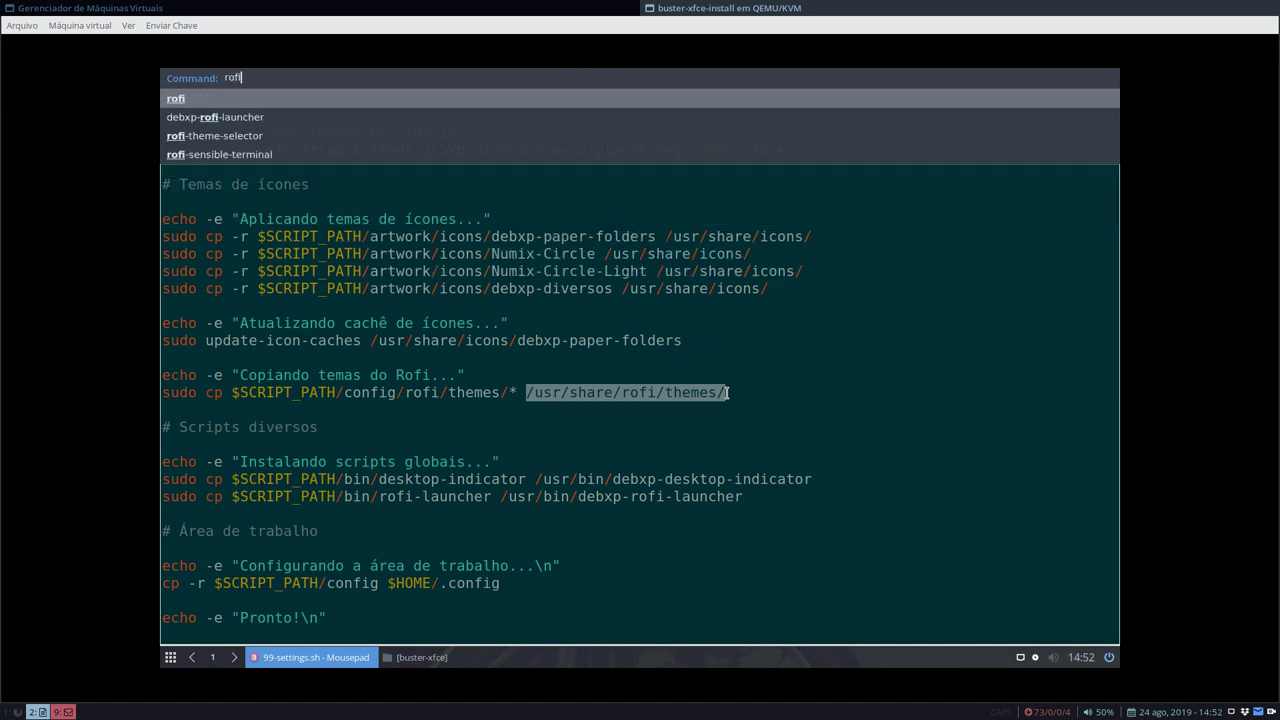
key(Down)
key(Down)
key(Down)
key(Up)
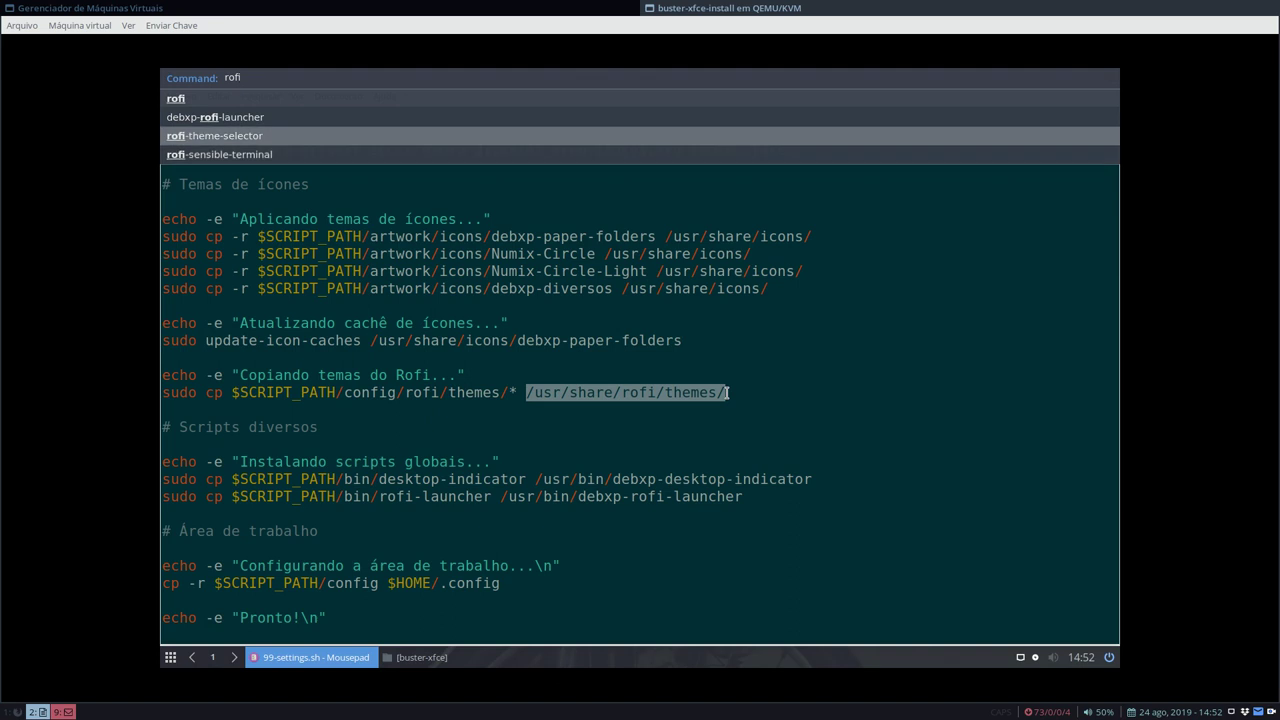
key(Return)
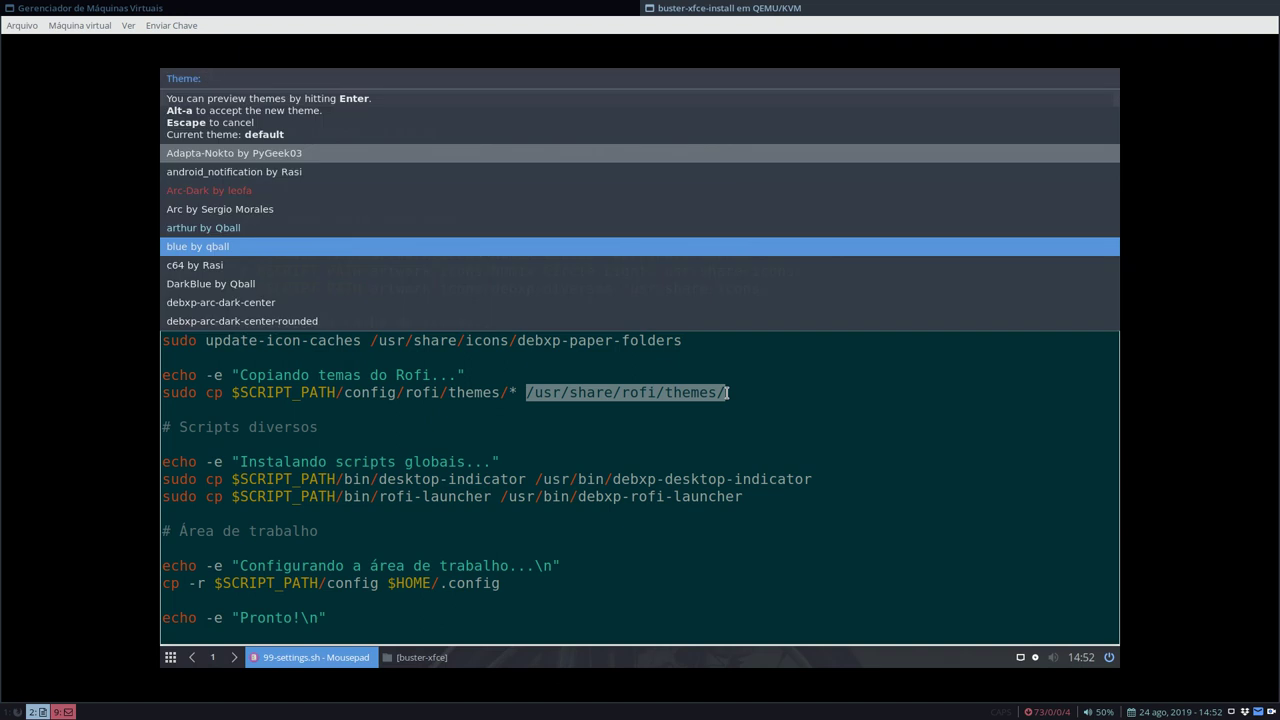
- Preview the debxp-dark-center theme from the theme list
key(Up)
key(Down)
key(Down)
key(Down)
key(Down)
key(Down)
key(Down)
key(Down)
key(Down)
key(Down)
key(Down)
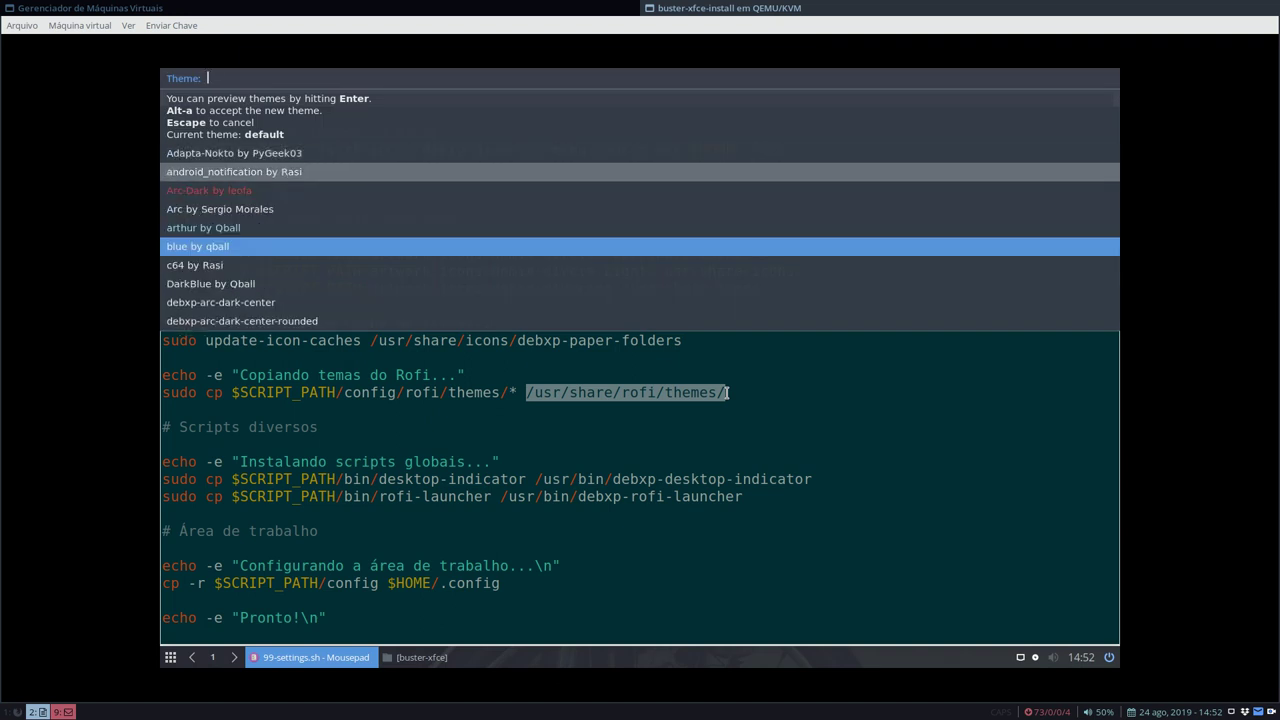
key(Down)
key(Down)
key(Down)
key(Down)
key(Down)
key(Down)
key(Down)
key(Down)
key(Down)
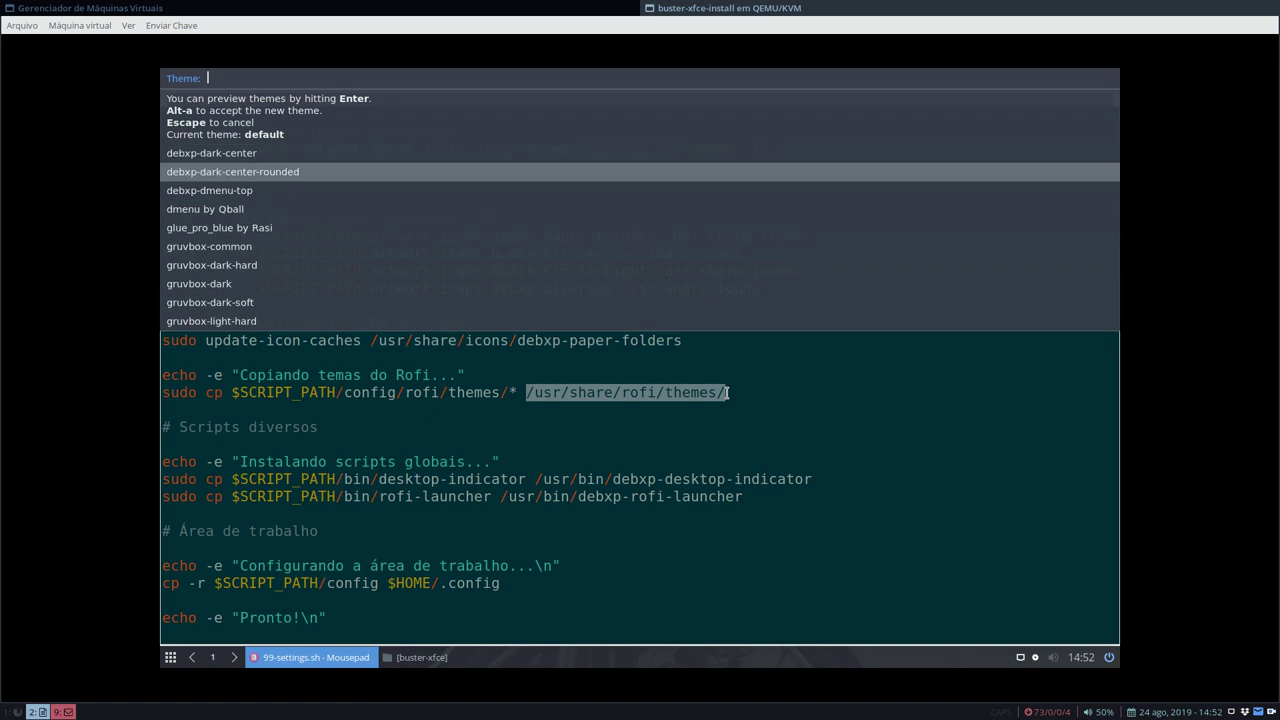
key(Up)
key(Up)
key(Up)
key(Up)
key(Up)
key(Up)
key(Up)
key(Up)
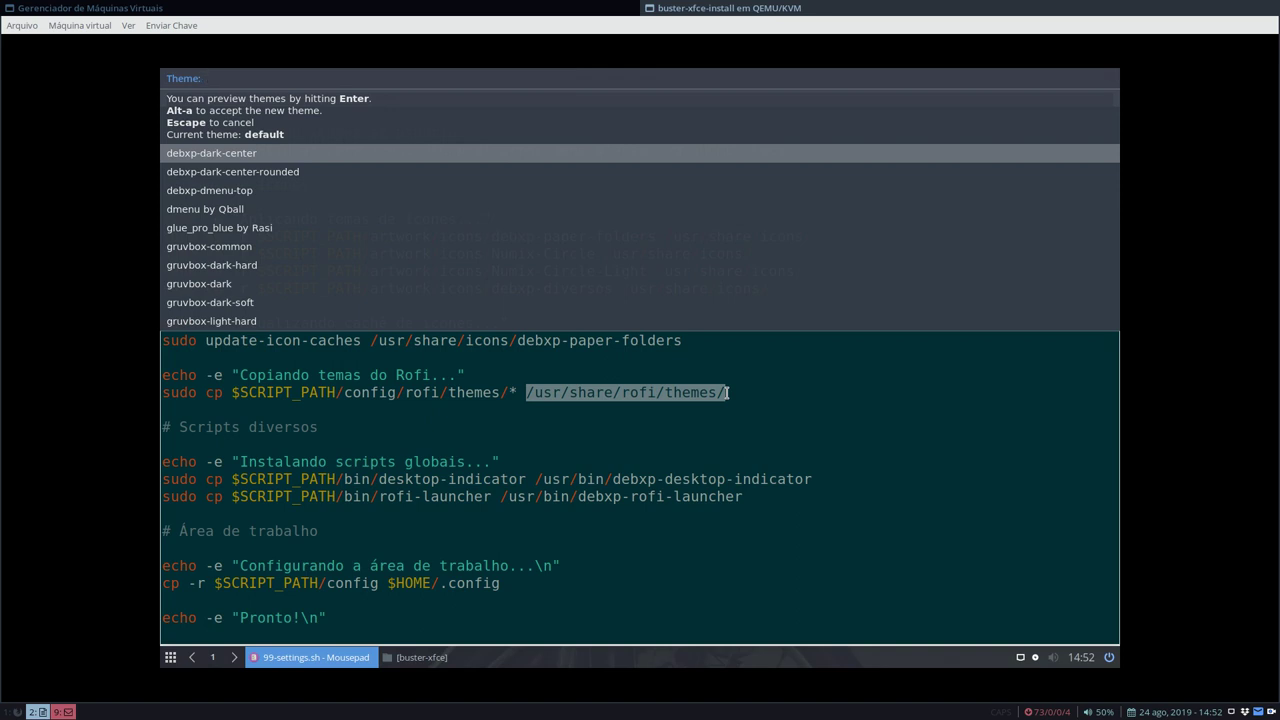
key(Return)
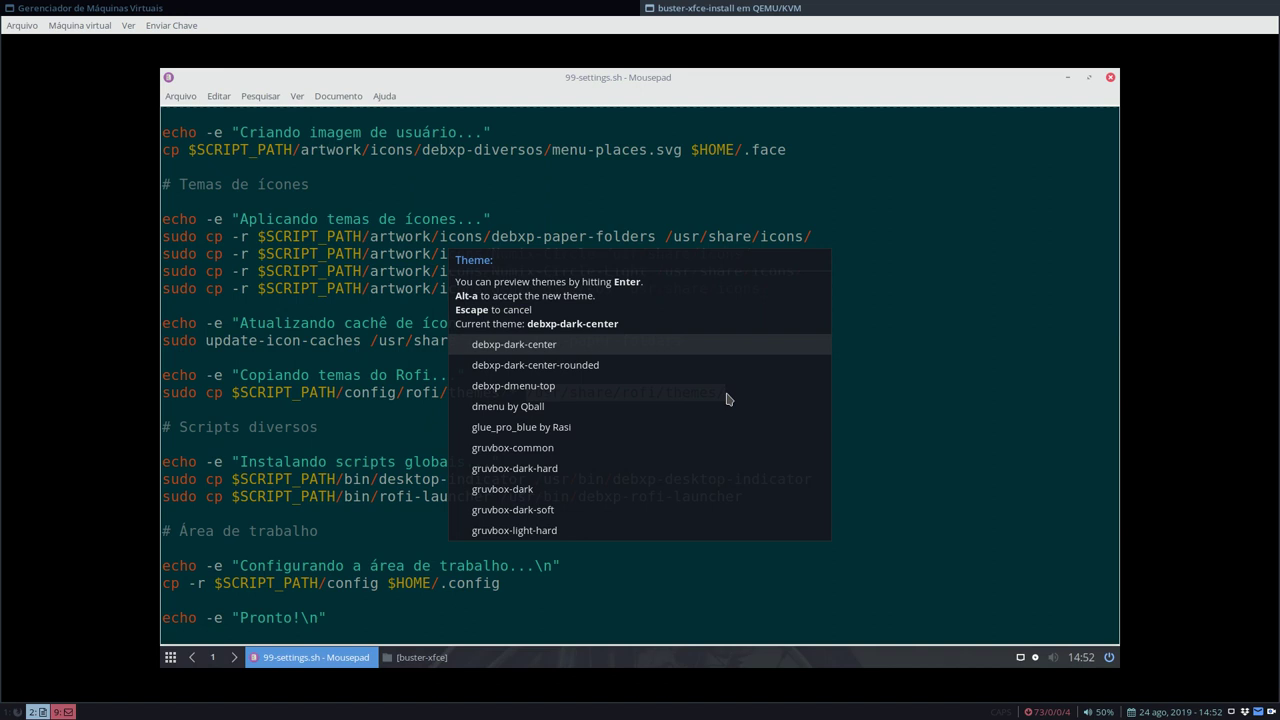
- Preview the debxp-arc-dark-center and debxp-dark-center-rounded themes
key(Down)
key(Down)
key(Down)
key(Down)
key(Up)
key(Up)
key(Up)
key(Up)
key(Down)
key(Down)
key(Up)
key(Up)
key(Up)
key(Up)
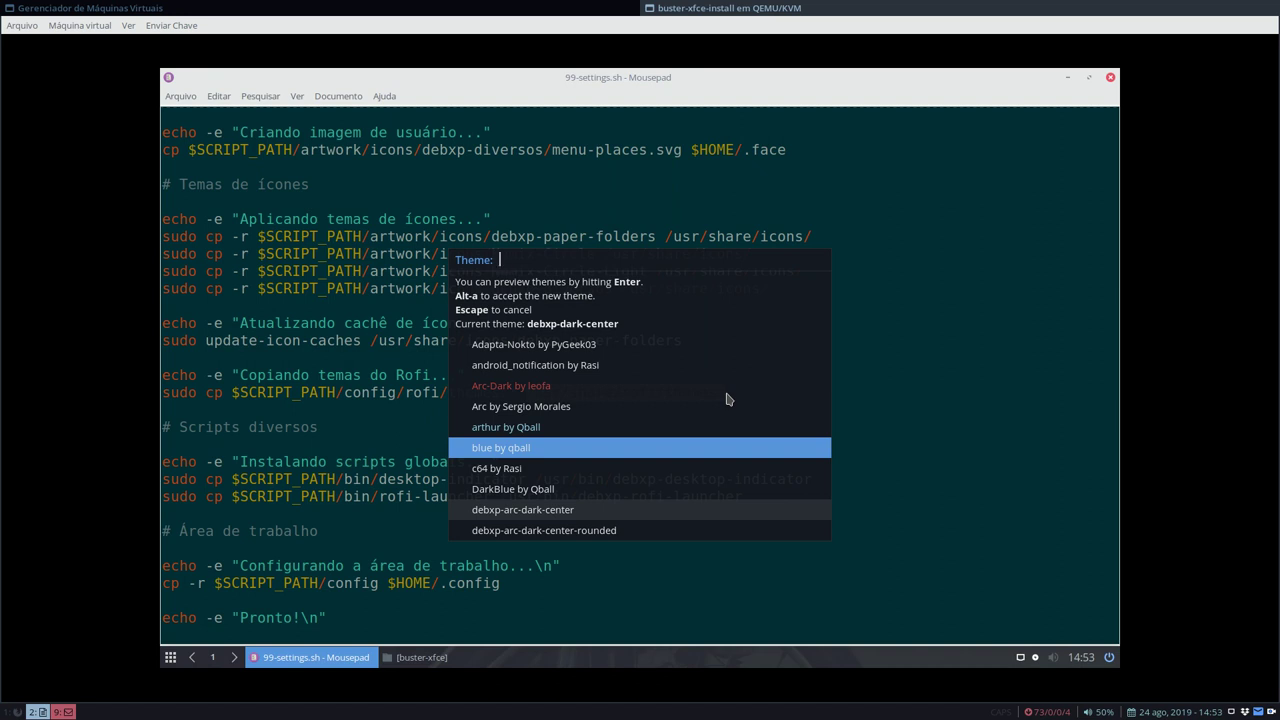
key(Return)
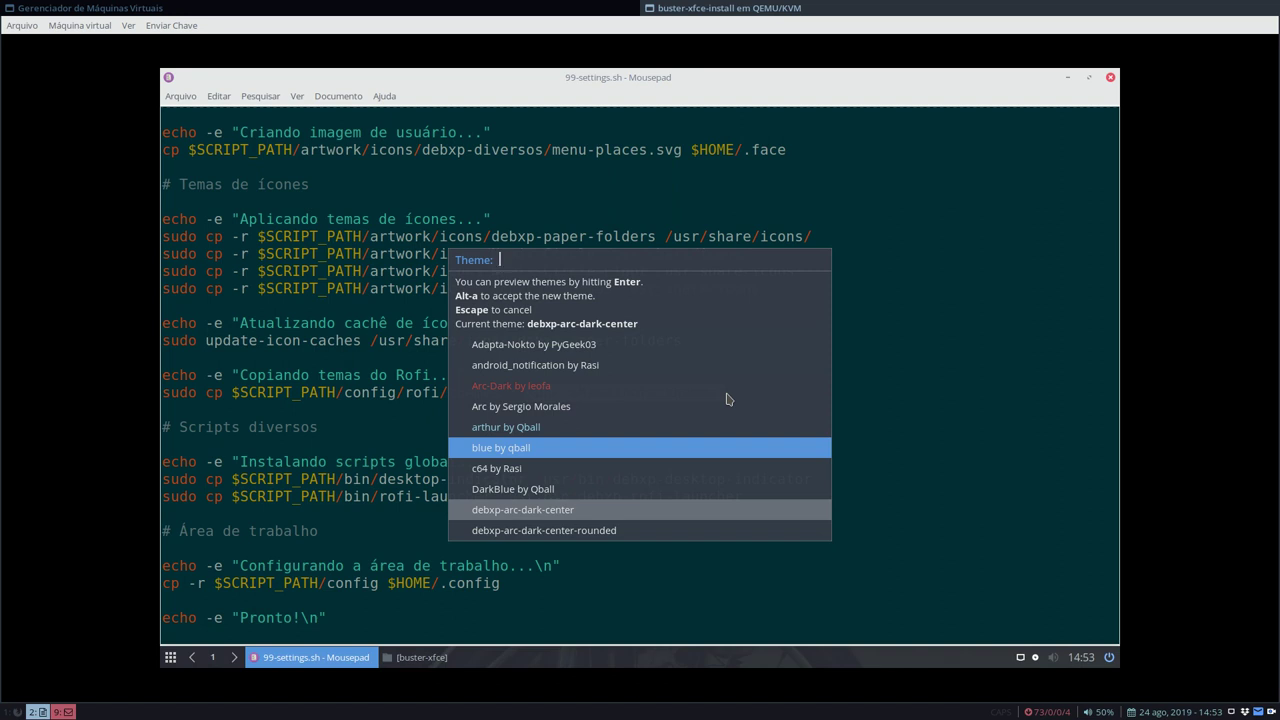
key(Down)
key(Down)
key(Down)
key(Down)
key(Down)
key(Down)
key(Up)
key(Up)
key(Up)
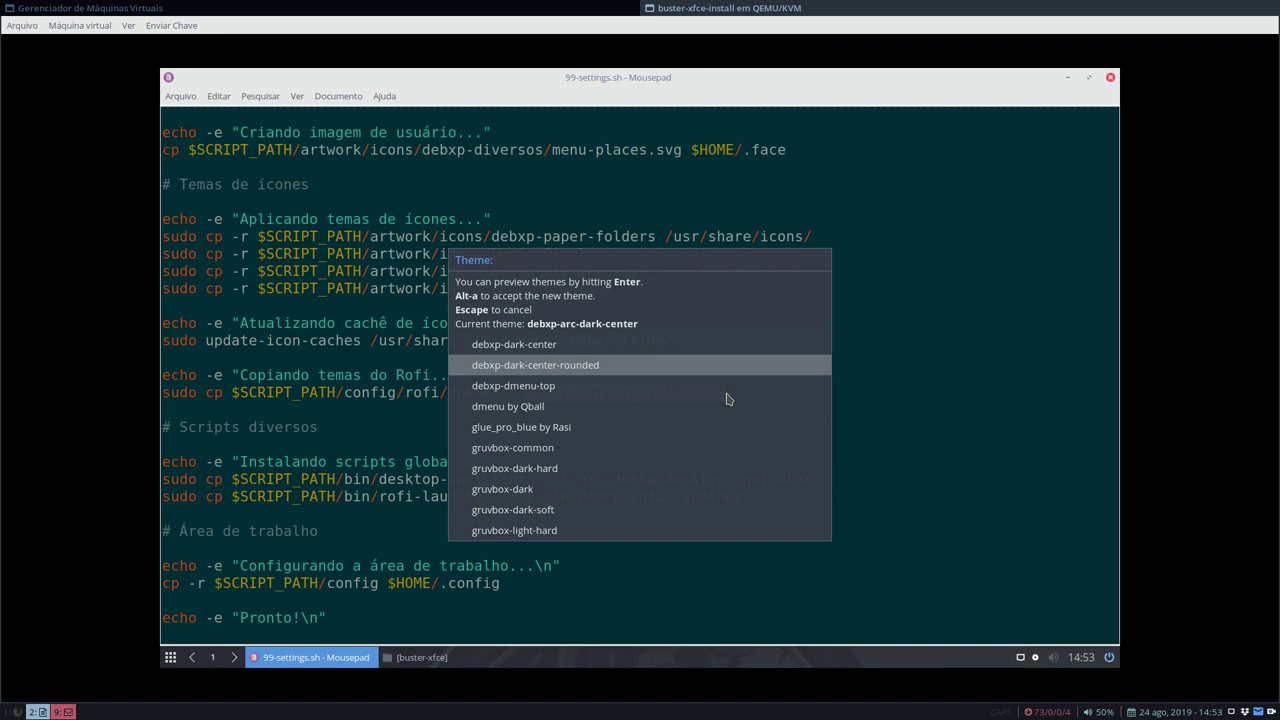
key(Down)
key(Up)
key(Return)
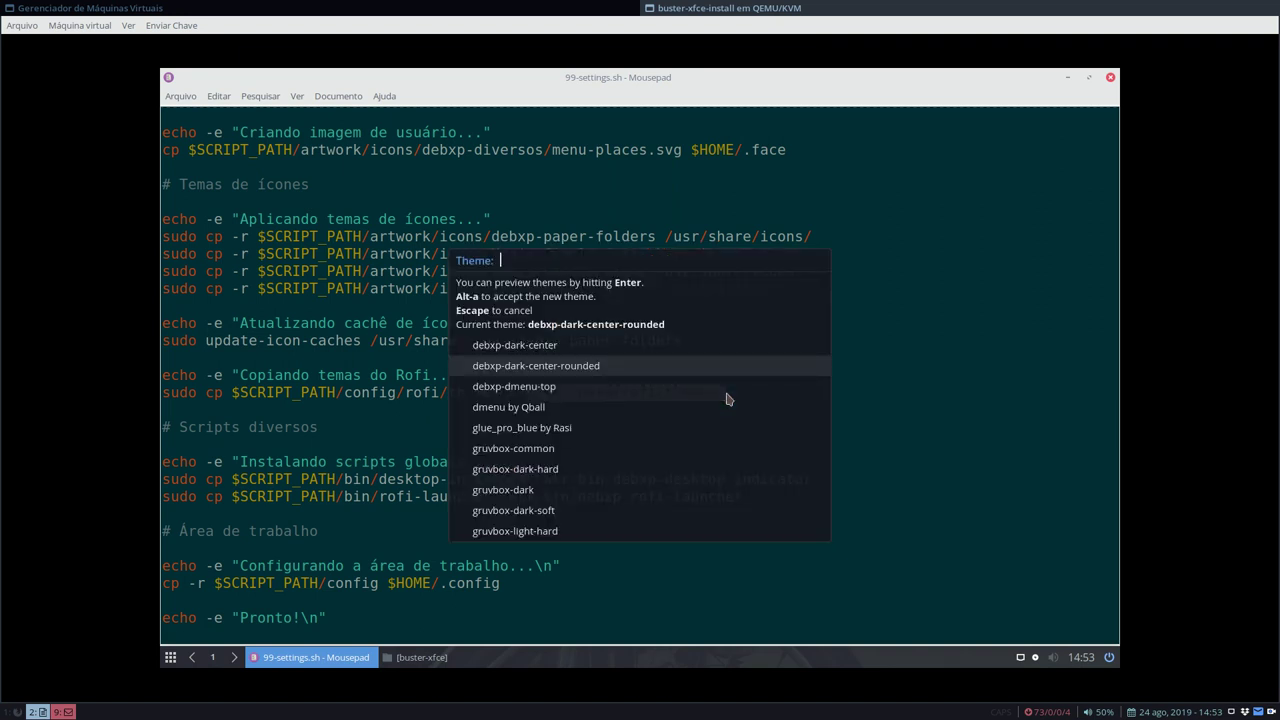
- Preview the debxp-arc-dark-center-rounded theme
key(Down)
key(Up)
key(Up)
key(Up)
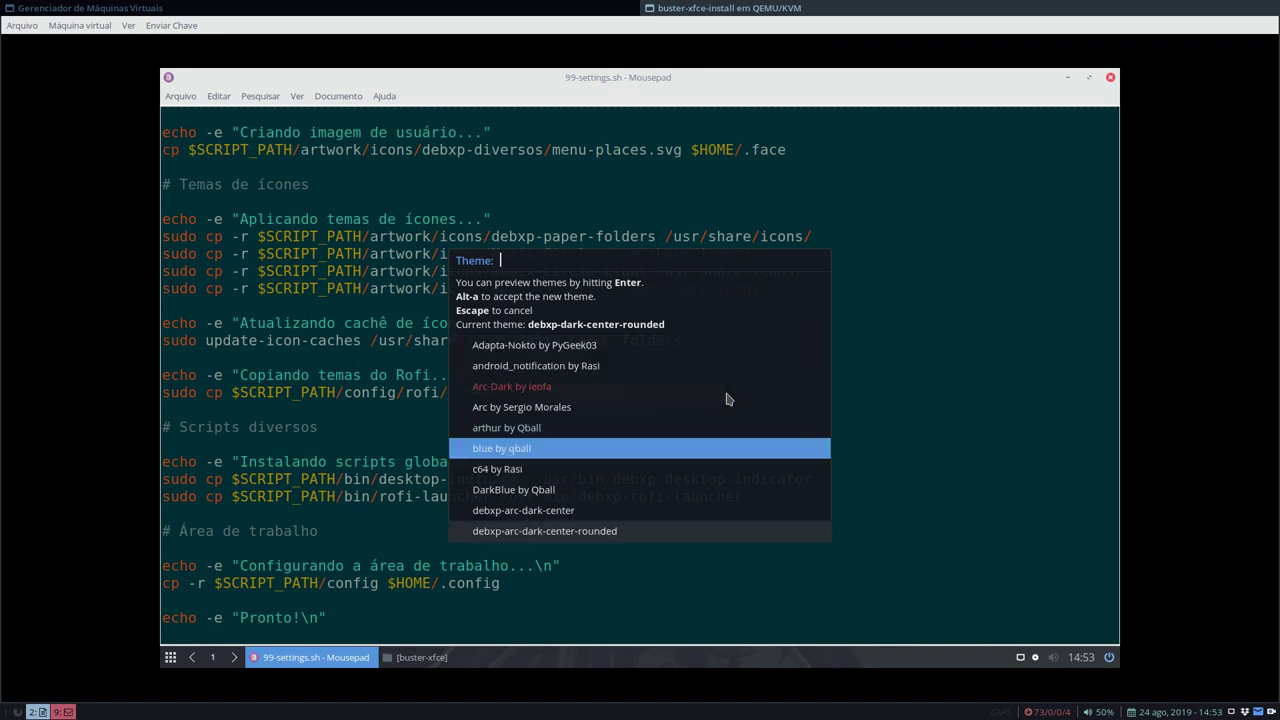
key(Up)
key(Up)
key(Down)
key(Down)
key(Return)
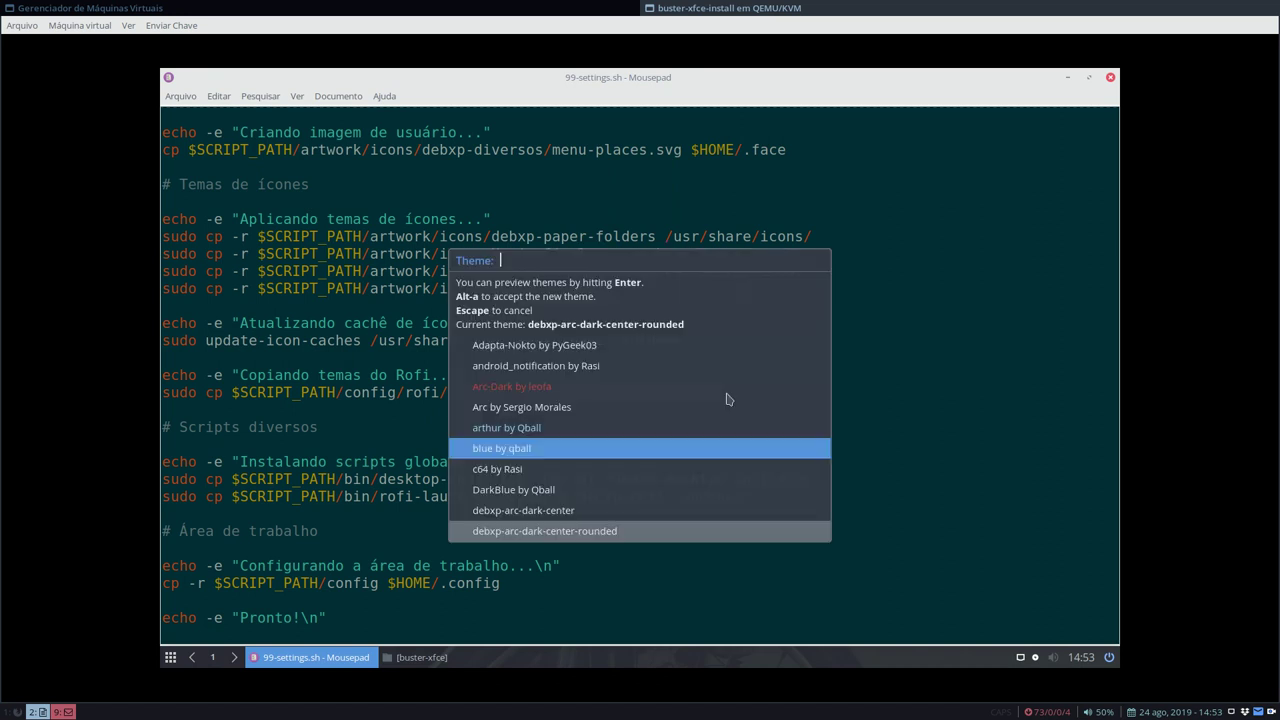
- Preview debxp-dmenu-top, then close the theme selector without accepting any theme
key(Down)
key(Down)
key(Down)
key(Down)
key(Down)
key(Down)
key(Down)
key(Down)
key(Down)
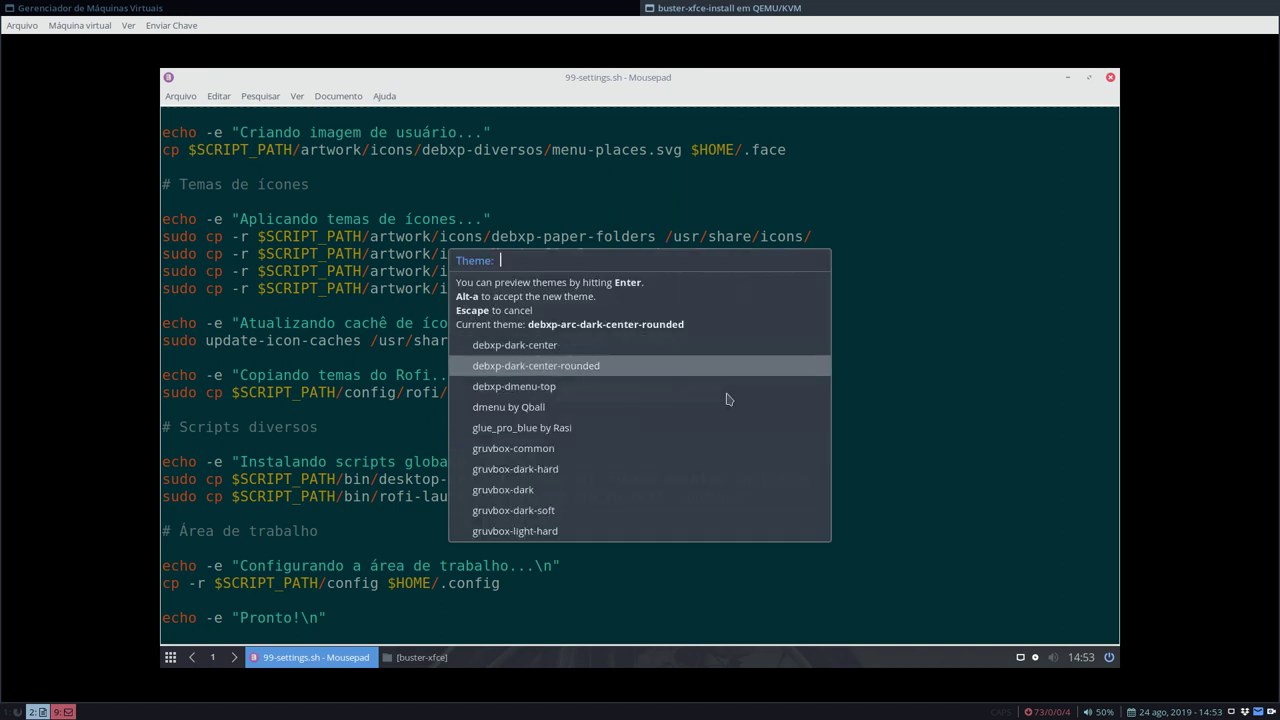
key(Down)
key(Down)
key(Down)
key(Down)
key(Down)
key(Down)
key(Down)
key(Down)
key(Down)
key(Down)
key(Down)
key(Down)
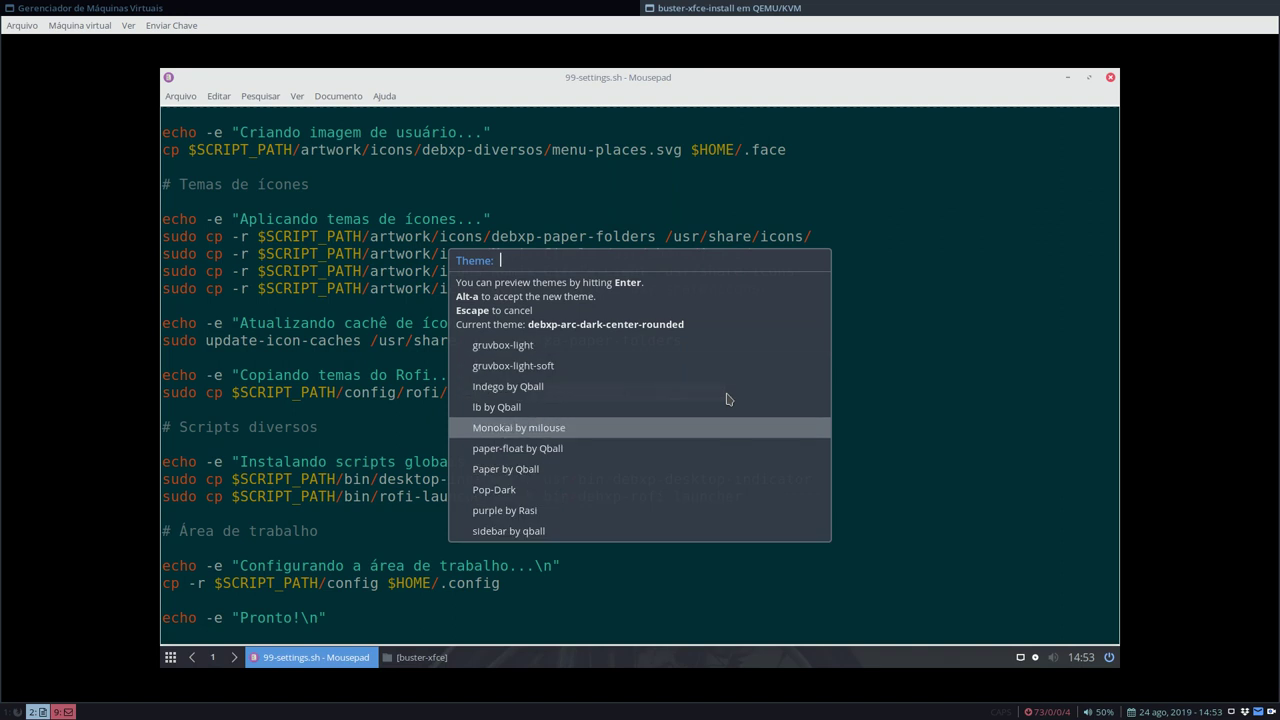
key(Up)
key(Up)
key(Up)
key(Up)
key(Up)
key(Up)
key(Up)
key(Up)
key(Up)
key(Up)
key(Up)
key(Up)
key(Up)
key(Up)
key(Up)
key(Up)
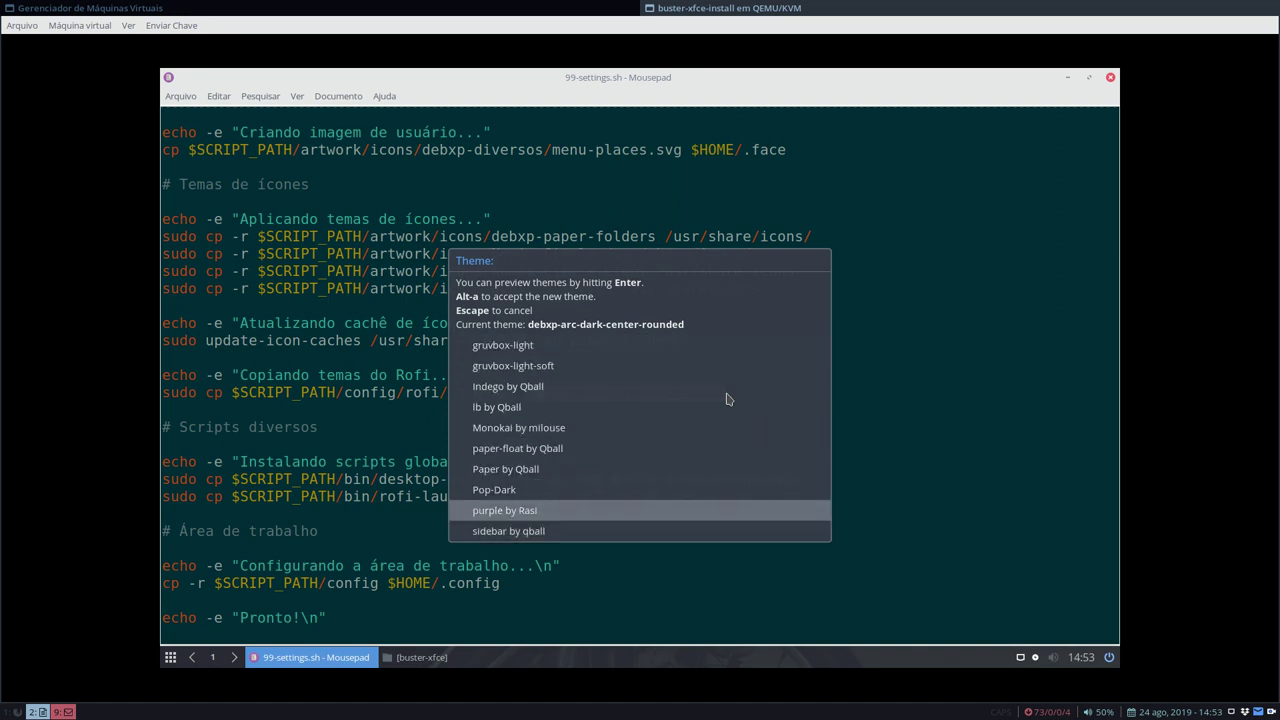
key(Up)
key(Up)
key(Up)
key(Up)
key(Up)
key(Up)
key(Up)
key(Up)
key(Up)
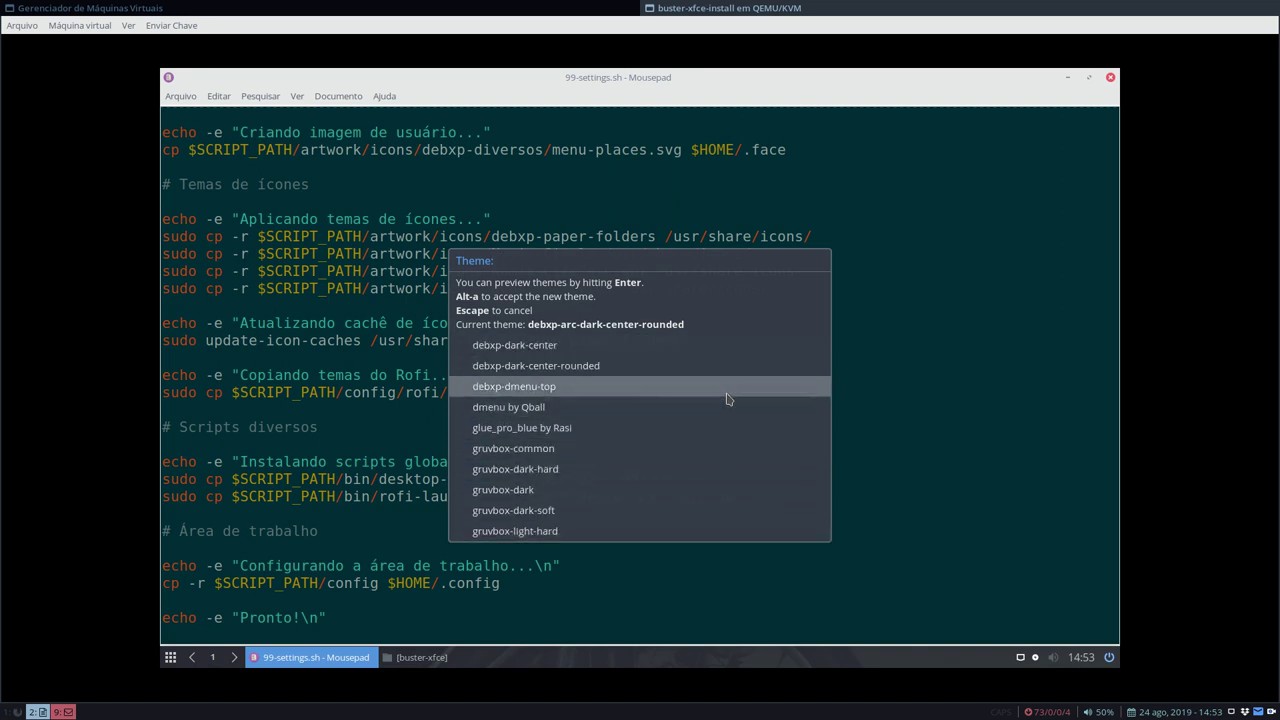
key(Up)
key(Up)
key(Up)
key(Down)
key(Down)
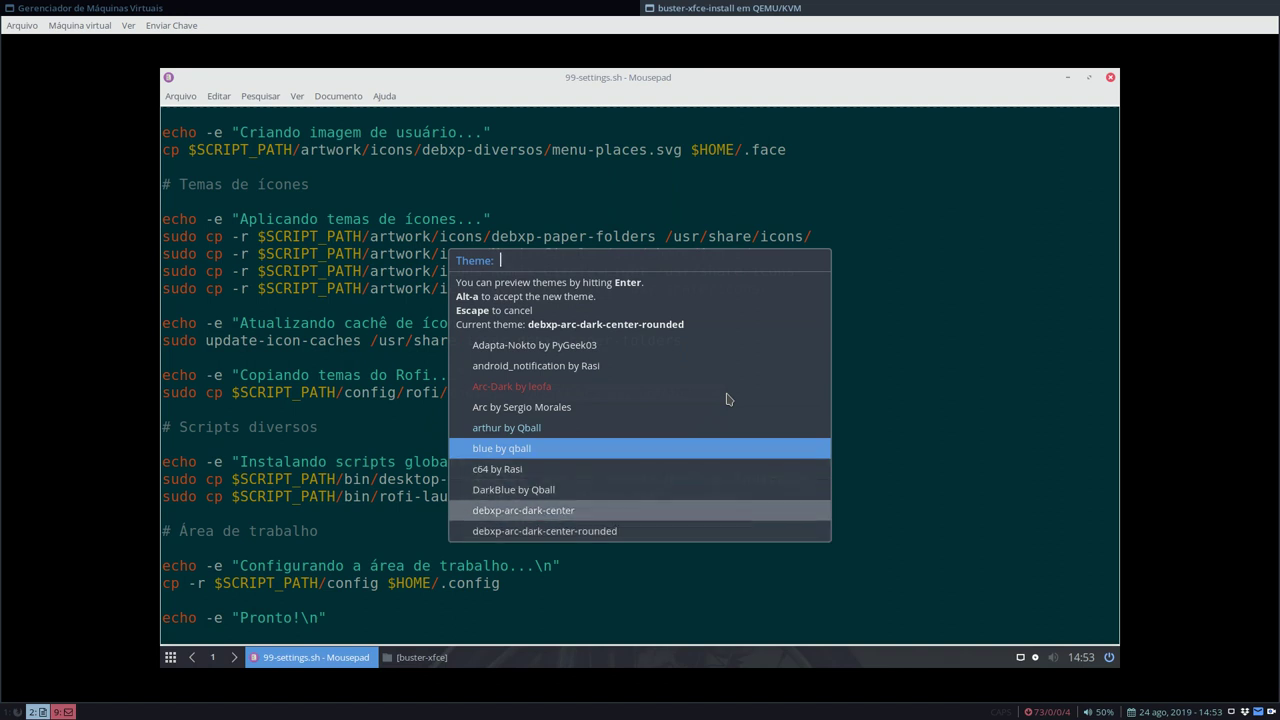
key(Down)
key(Up)
key(Down)
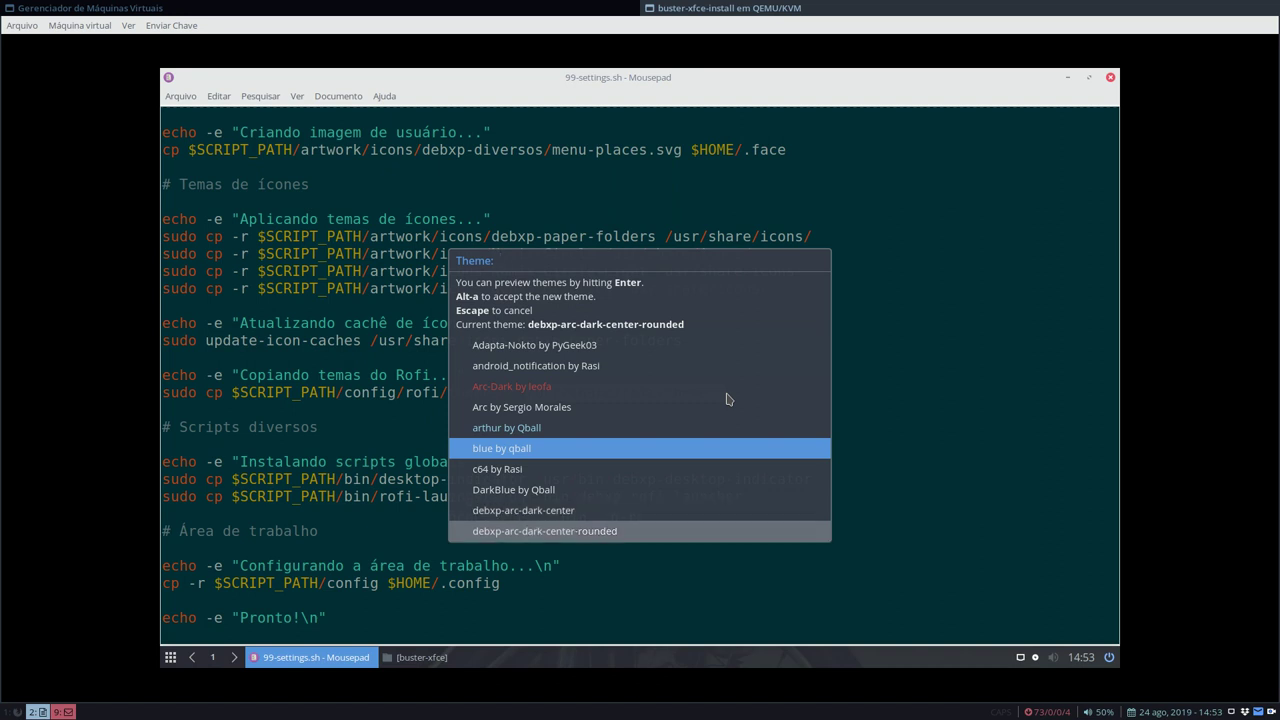
key(Down)
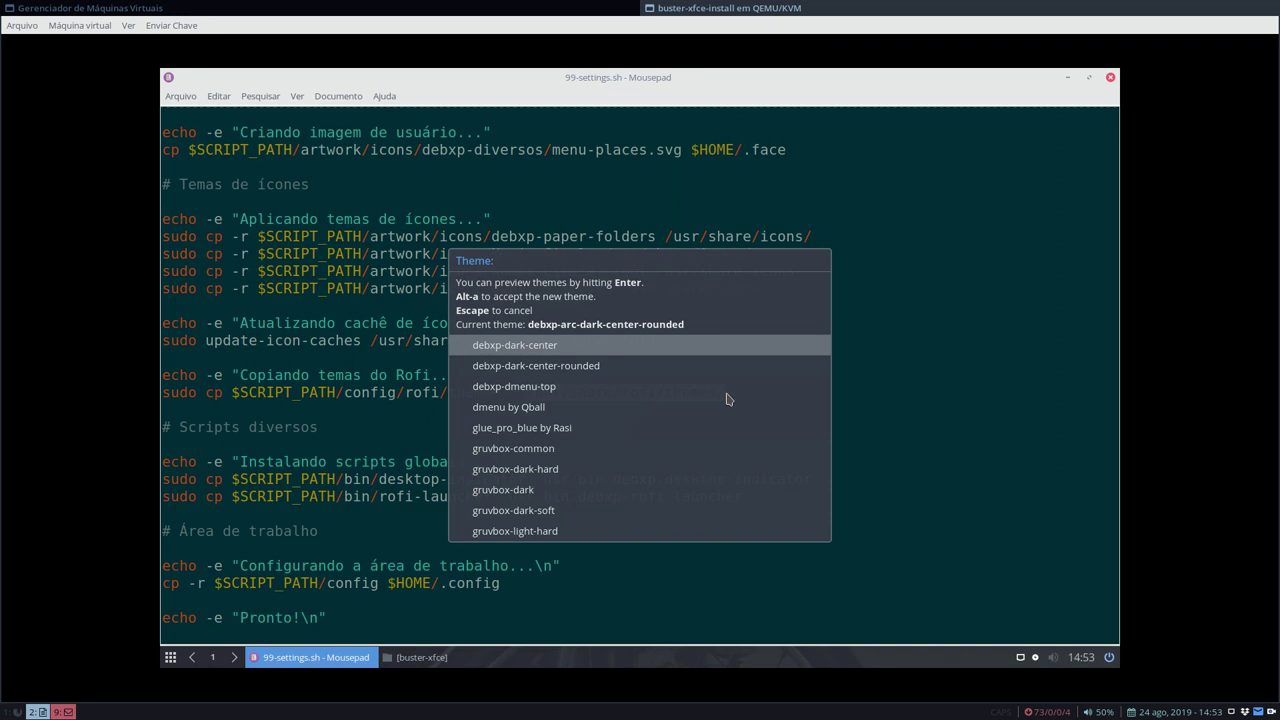
key(Down)
key(Down)
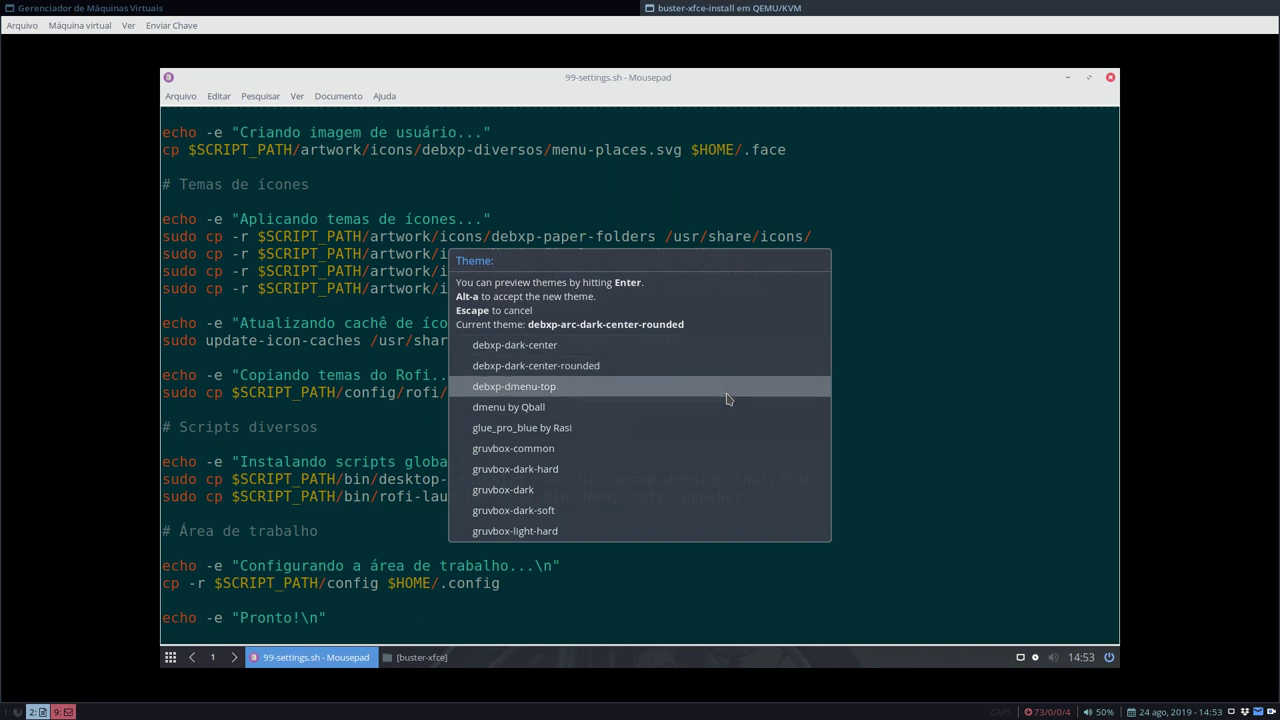
key(Return)
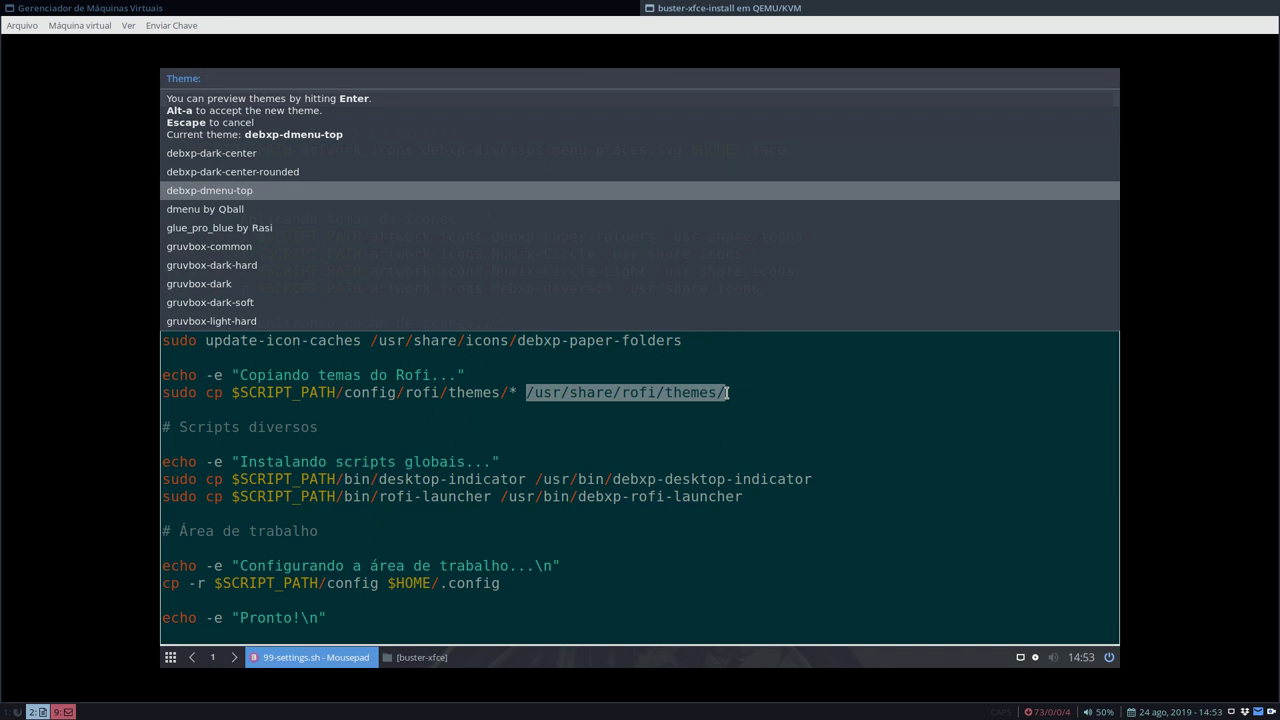
key(Escape)
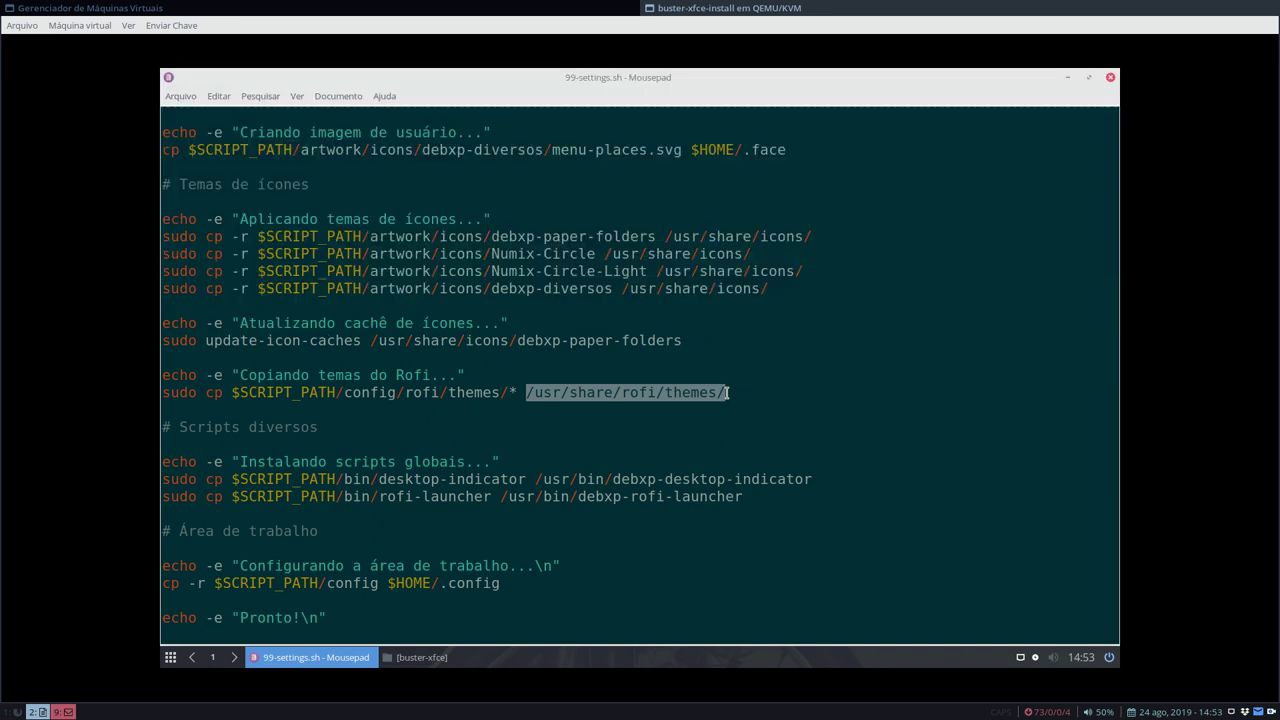
- Reopen rofi-theme-selector from Rofi's command list by filtering for 'rofi', then close it
key(super)
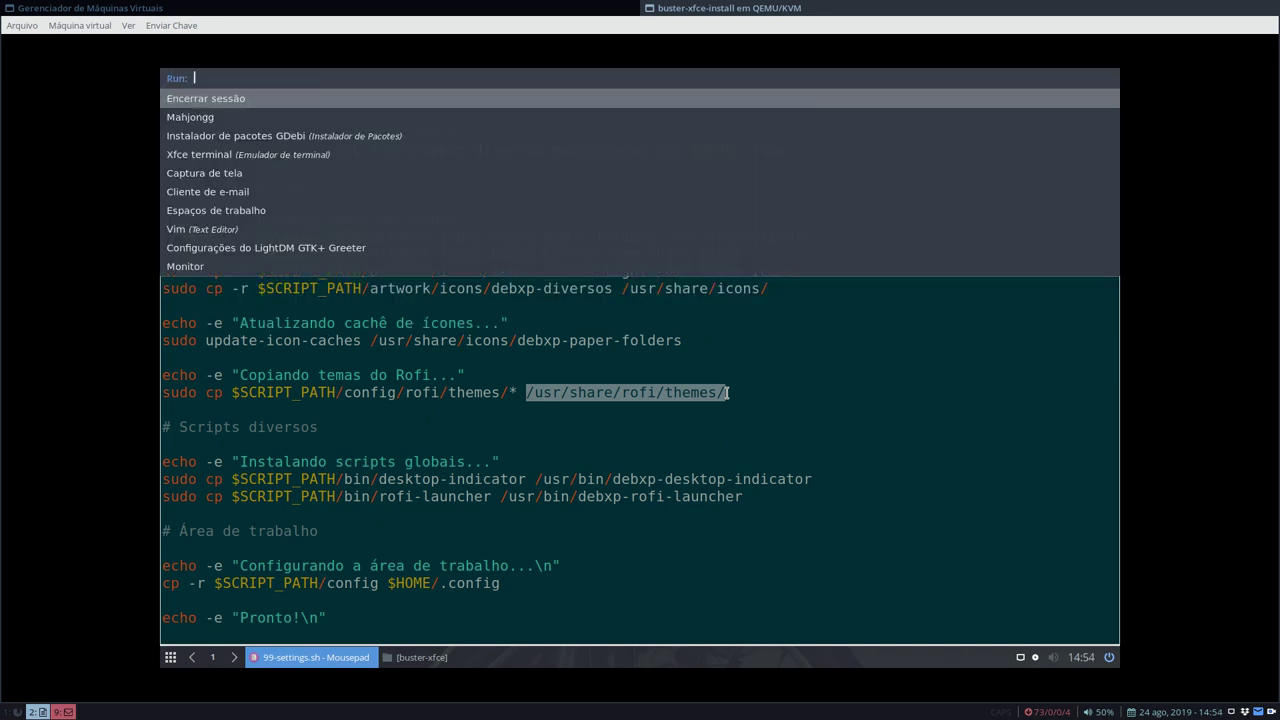
key(ctrl+Tab)
key(ctrl+Tab)
key(ctrl+Tab)
key(ctrl+Tab)
key(ctrl+Tab)
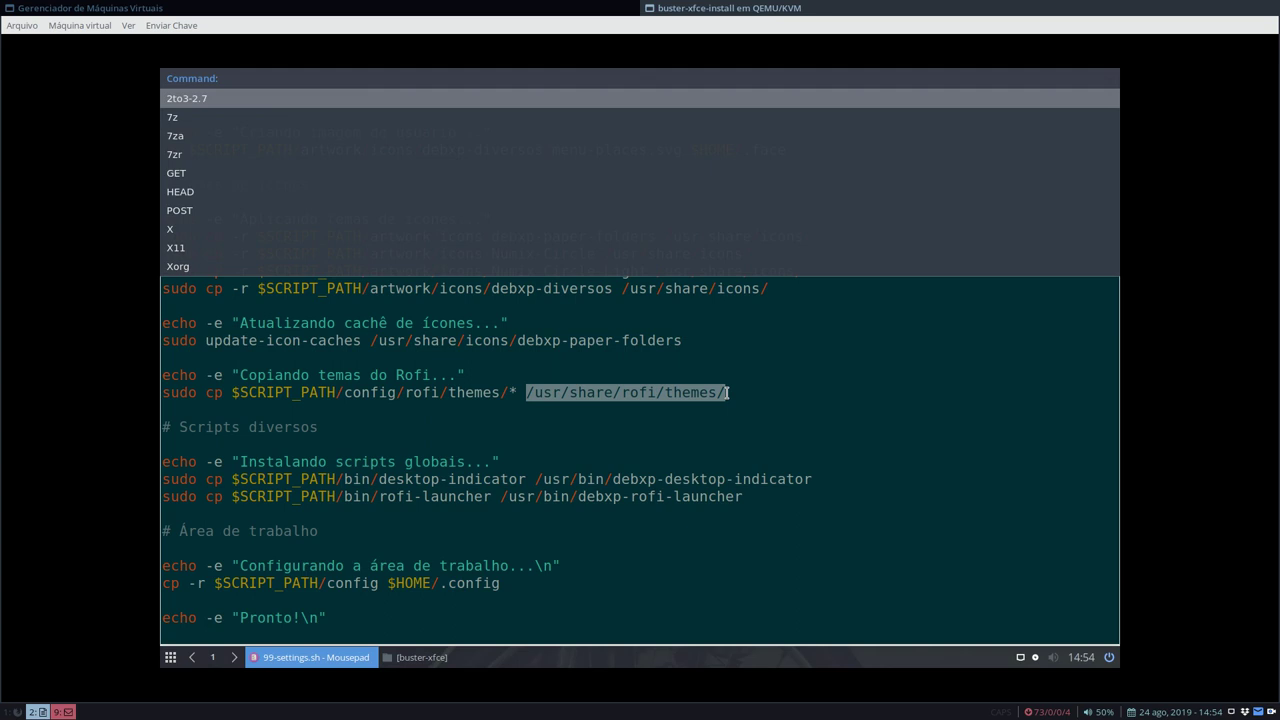
text(rofi)
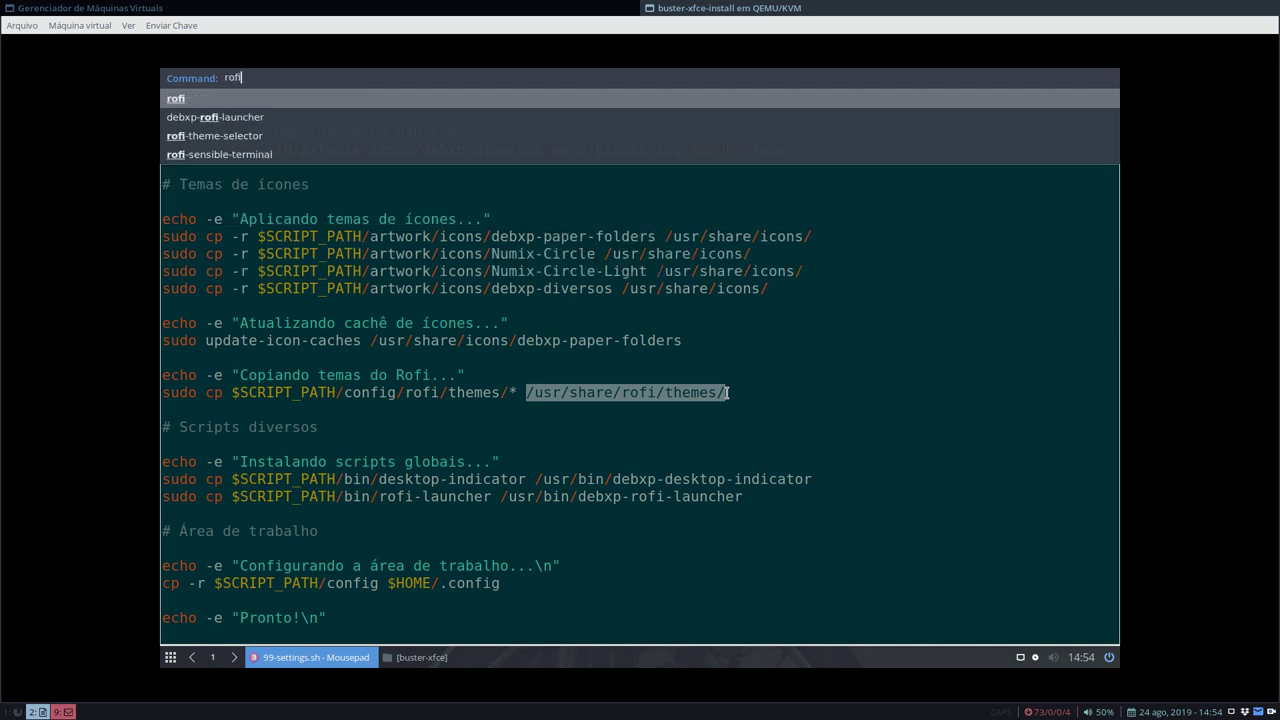
key(Down)
key(Down)
key(Return)
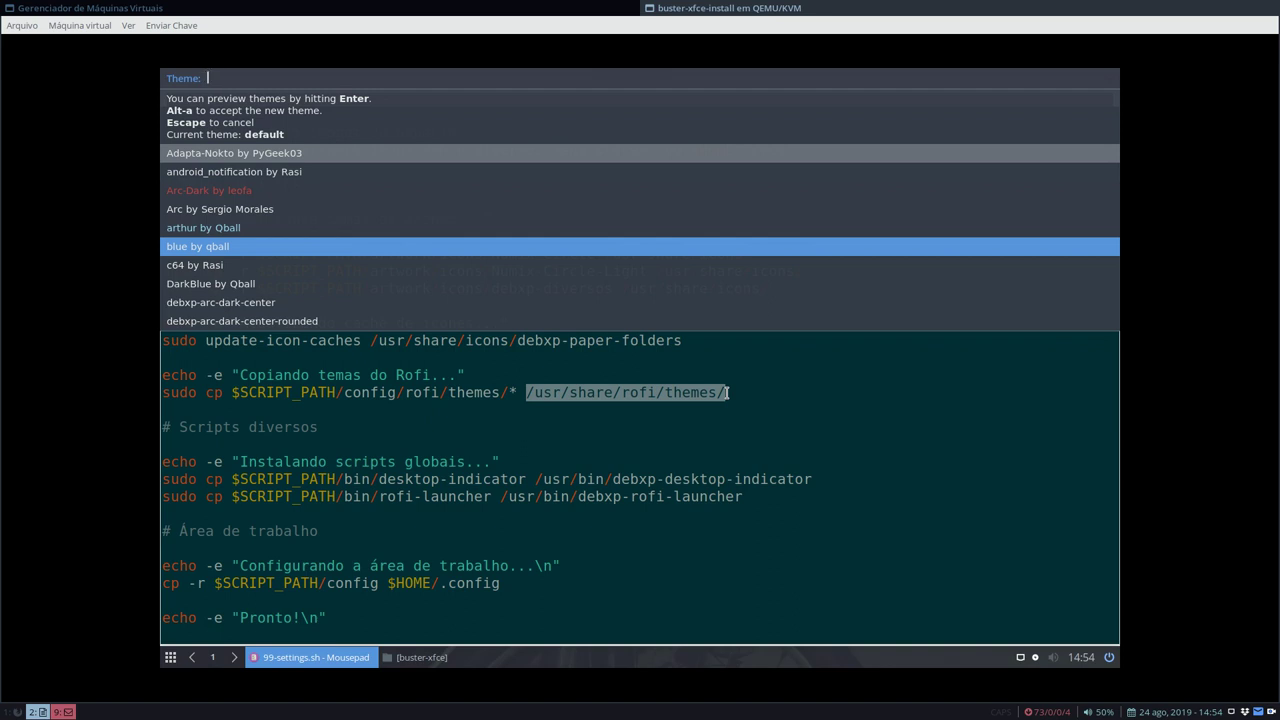
key(Escape)
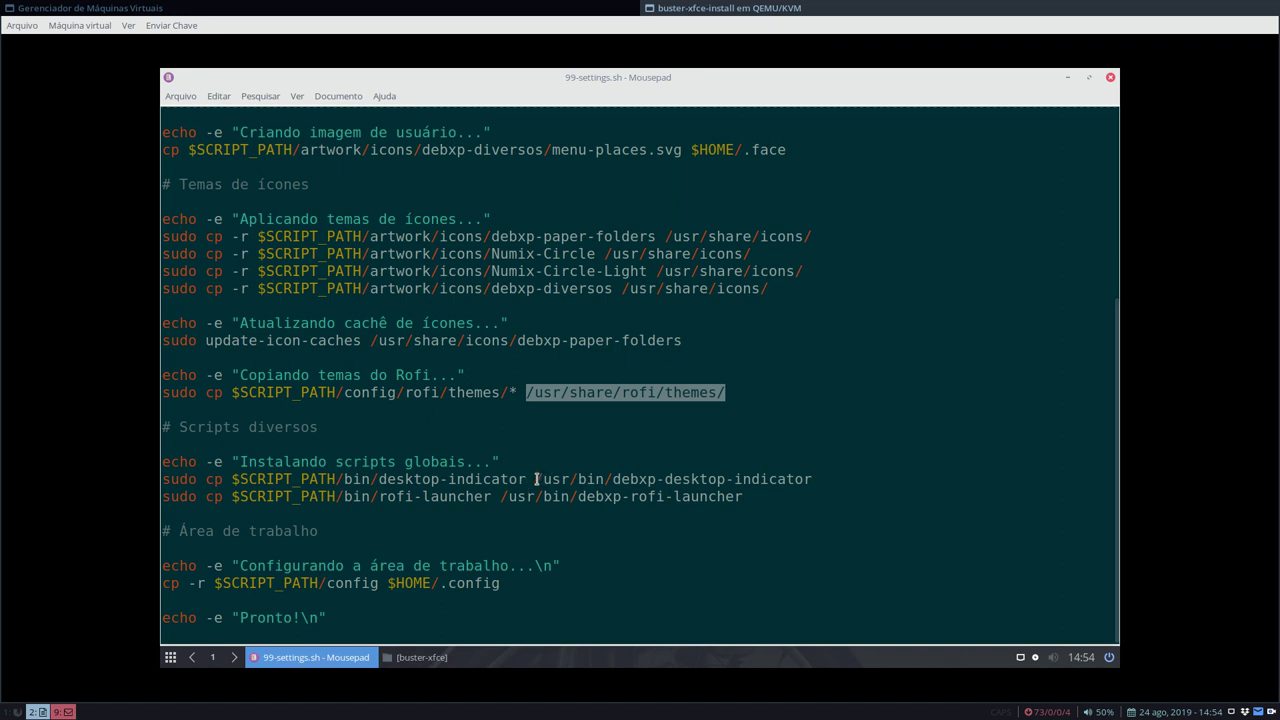
drag(614, 479, 814, 479)
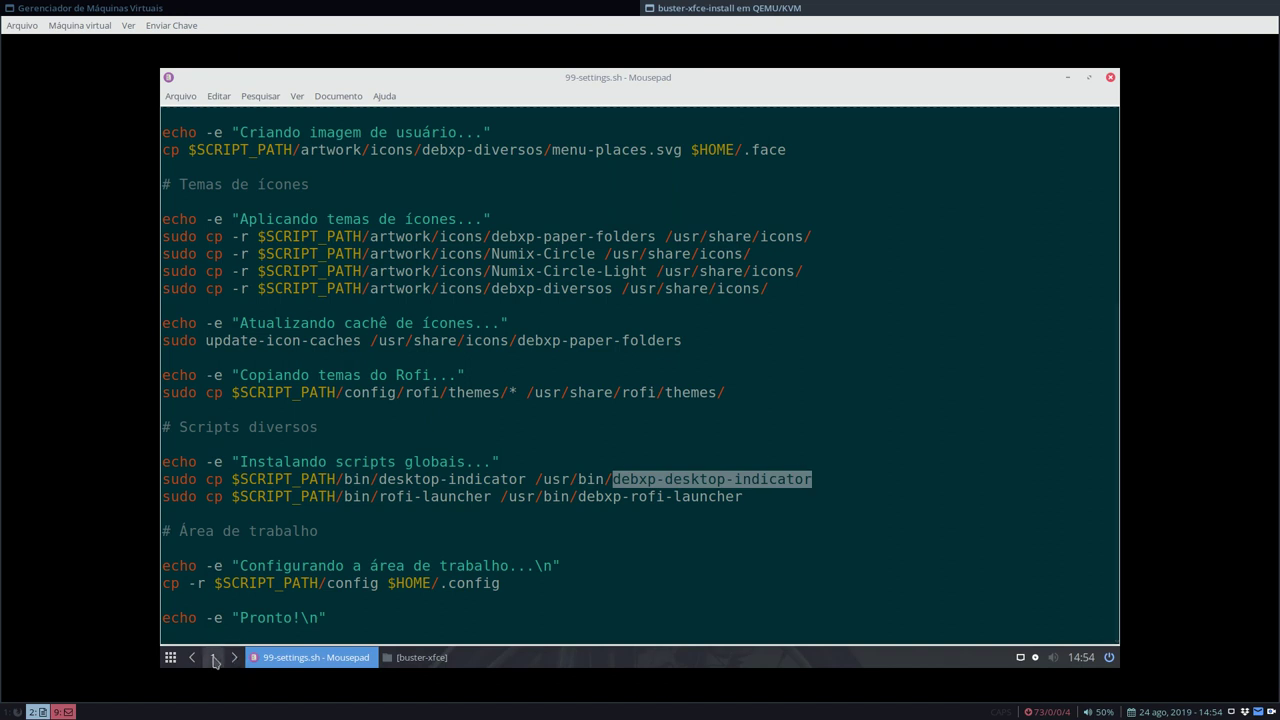
click(213, 659)
click(213, 657)
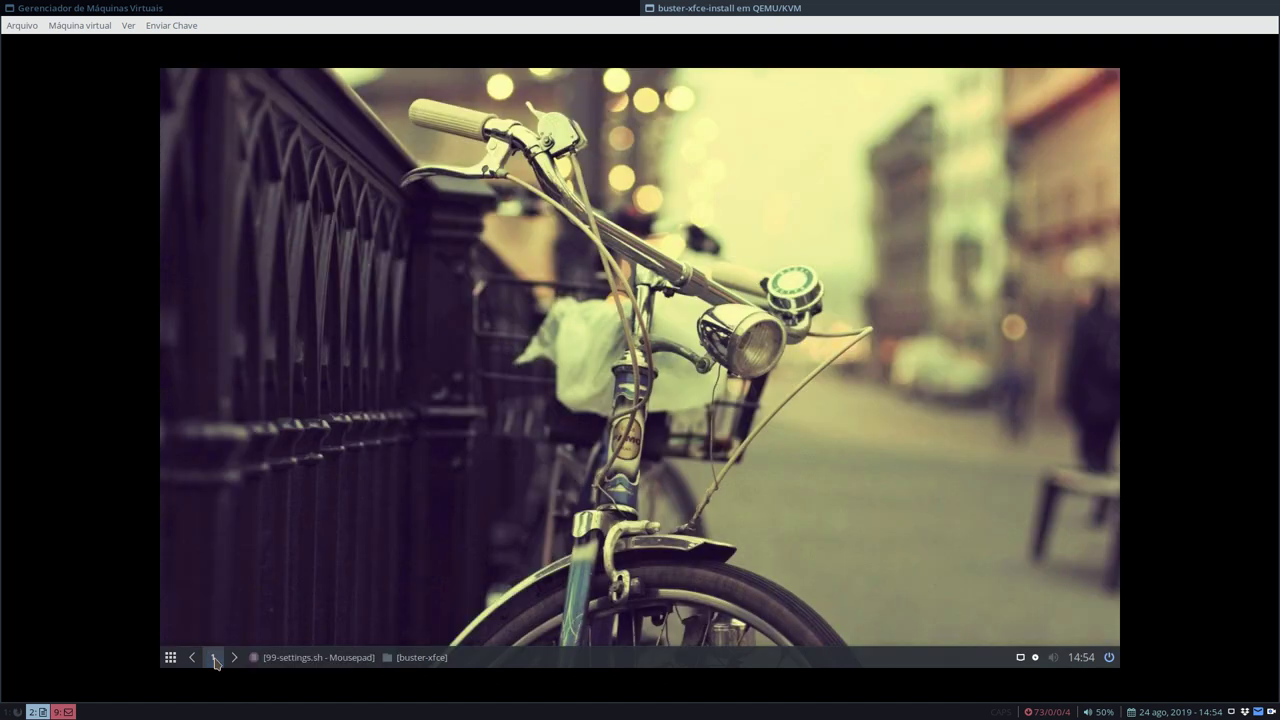
click(213, 657)
click(213, 657)
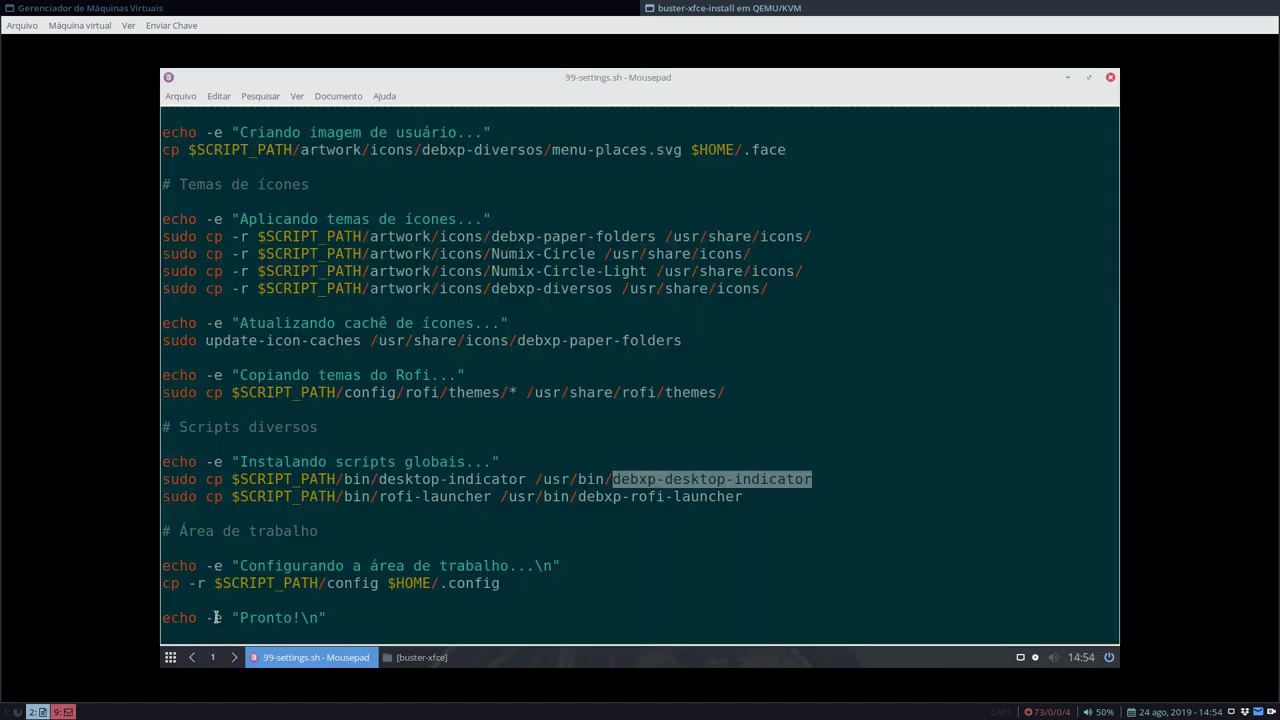
click(212, 658)
click(232, 664)
click(228, 662)
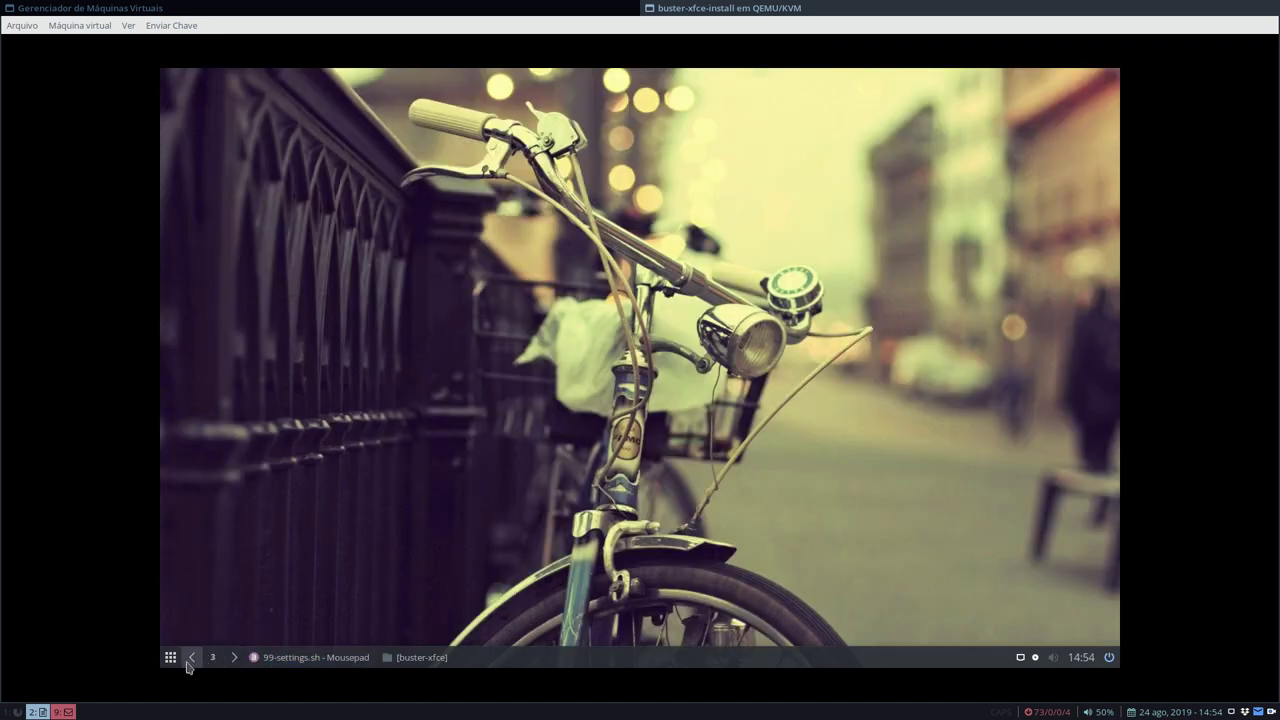
click(192, 662)
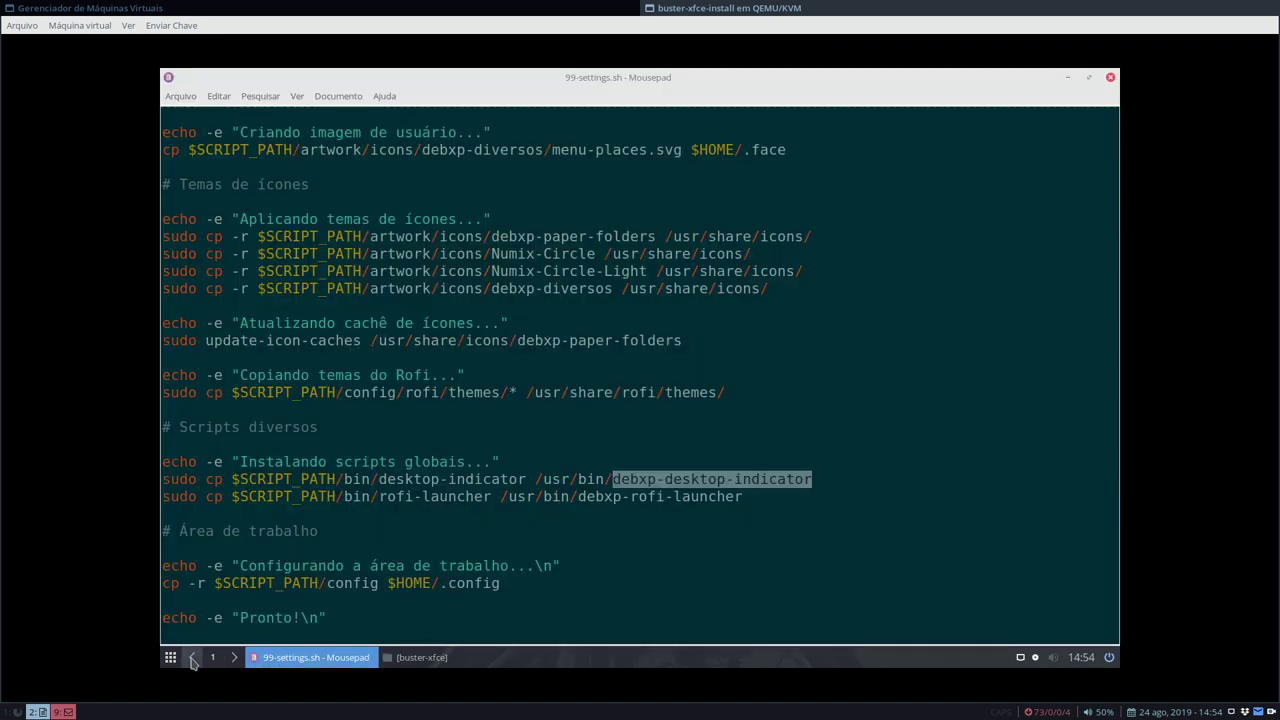
click(627, 479)
drag(619, 480, 811, 476)
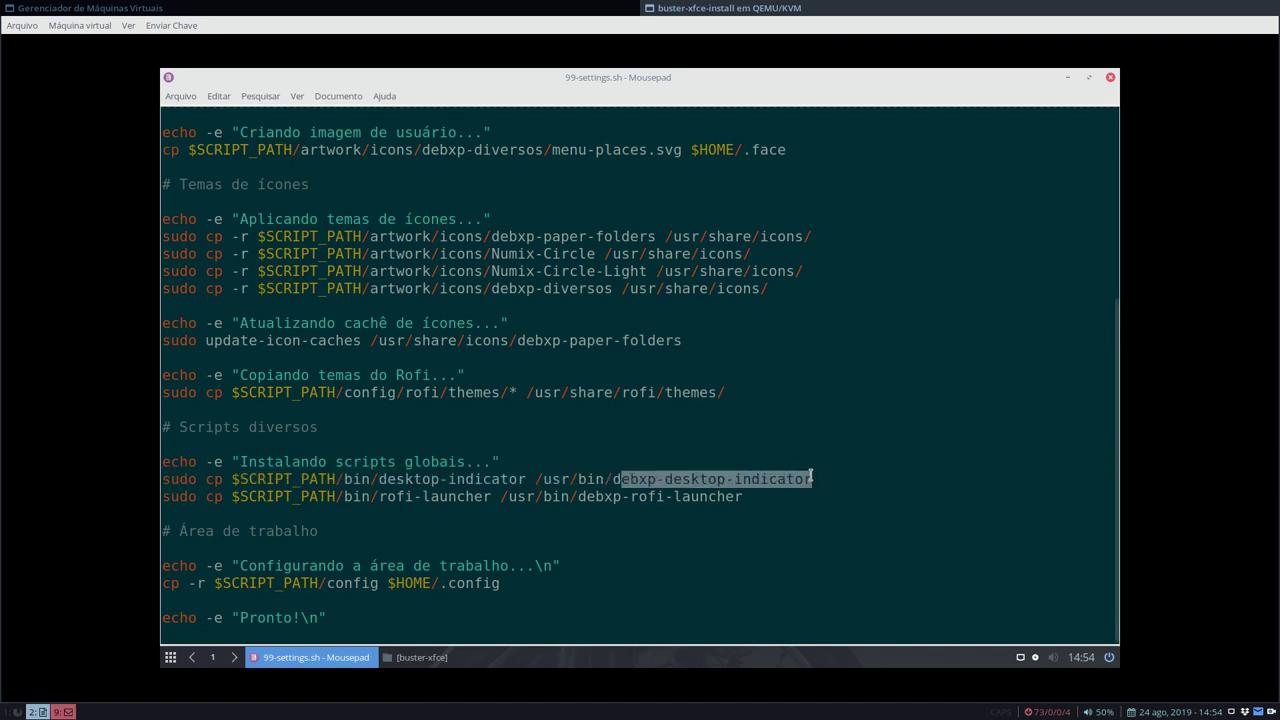
click(596, 480)
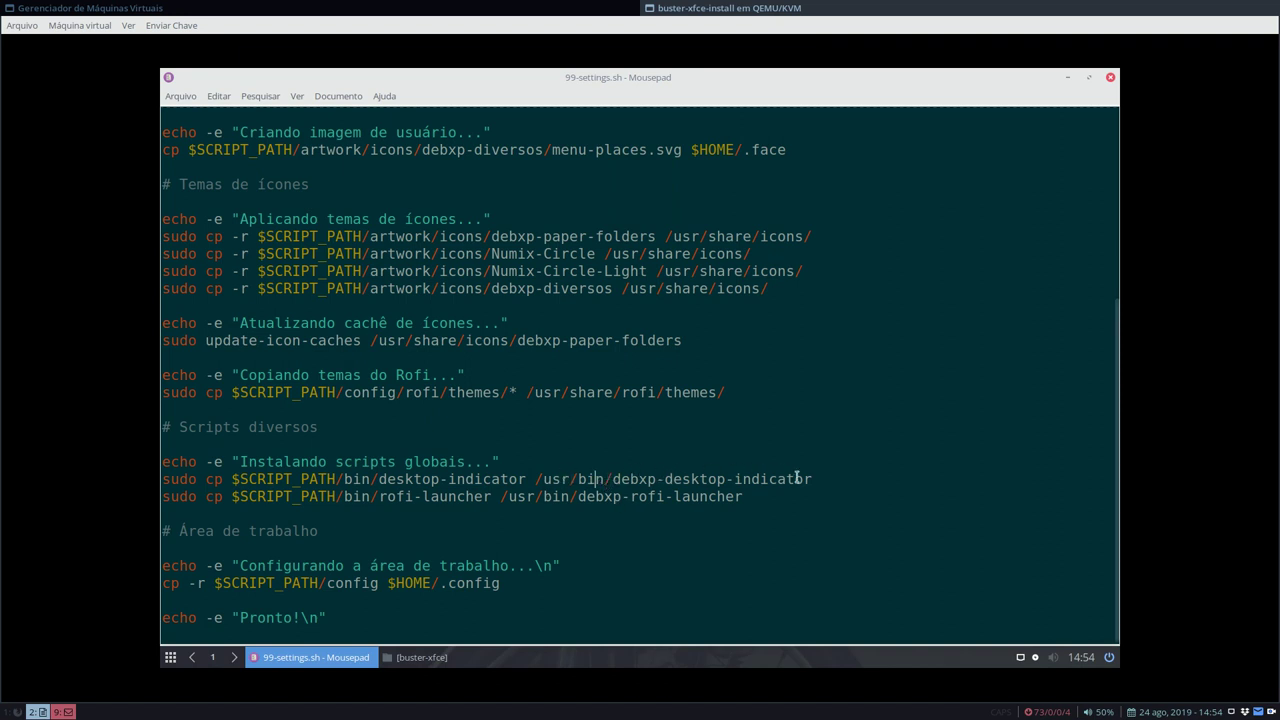
drag(827, 481, 535, 480)
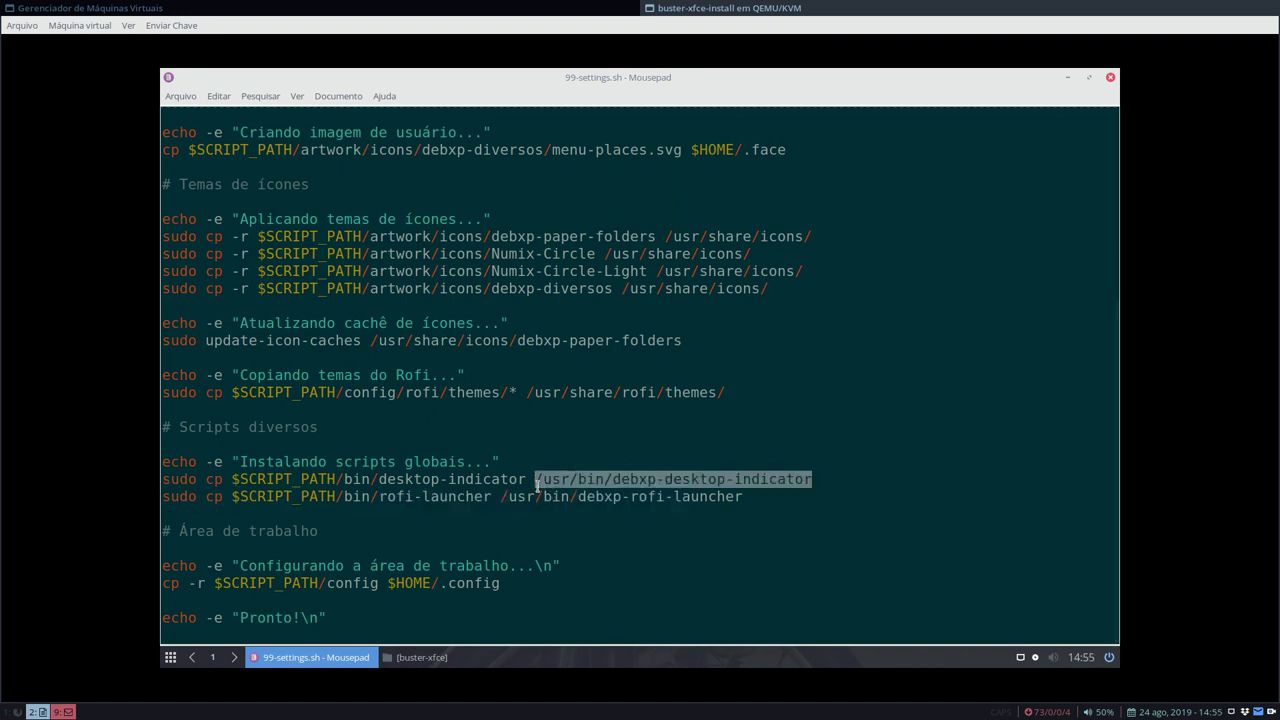
click(620, 485)
drag(616, 480, 814, 479)
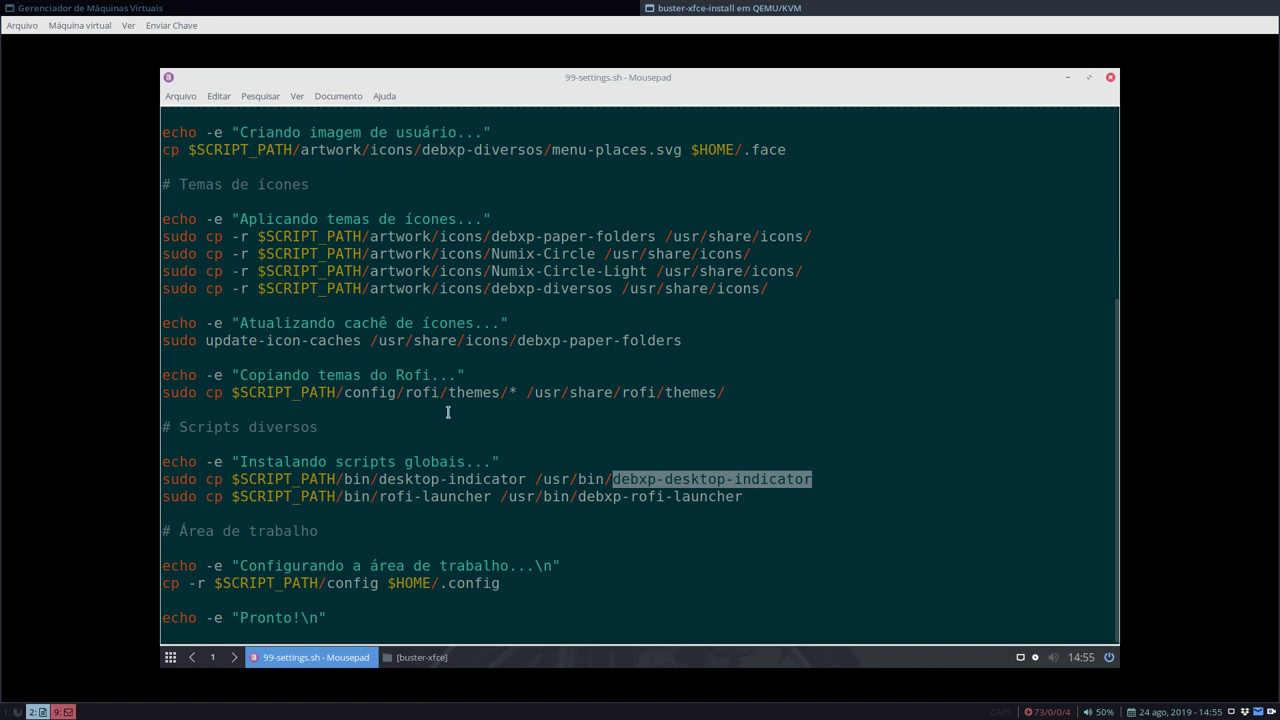
- Highlight the debxp-rofi-launcher and config folders in the script, then switch to the buster-xfce file manager
key(super)
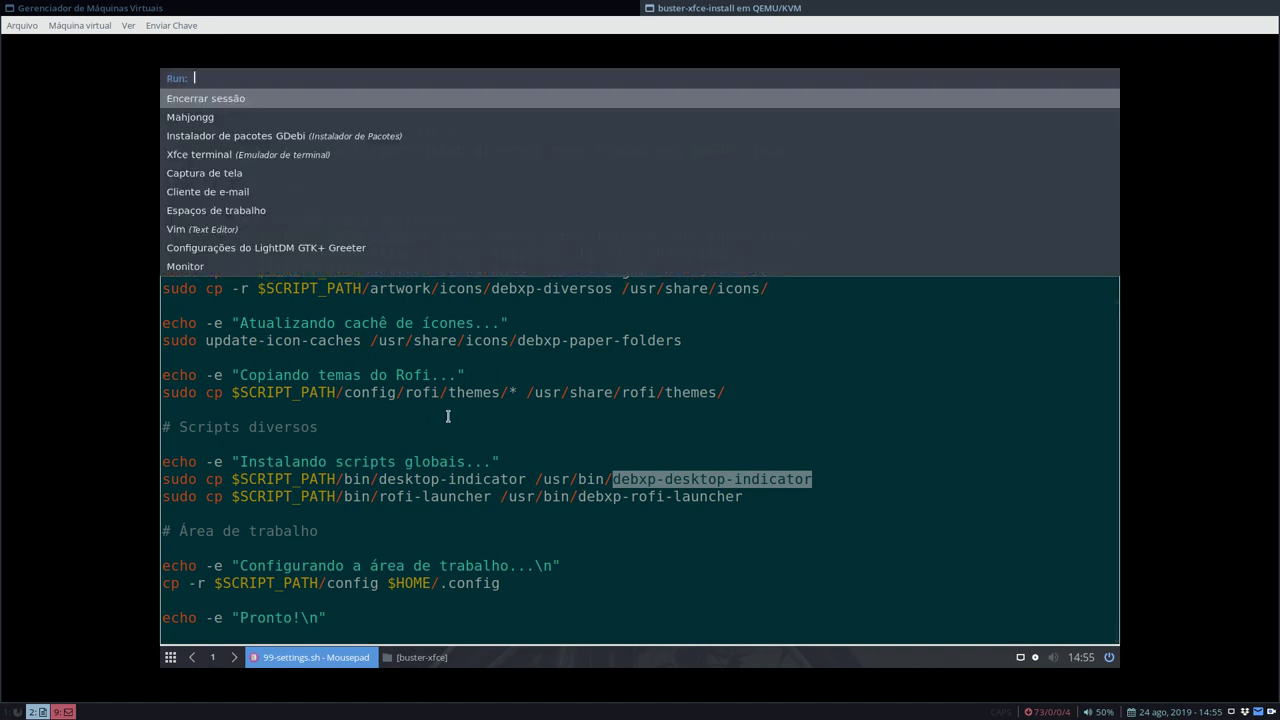
key(Escape)
drag(577, 496, 743, 496)
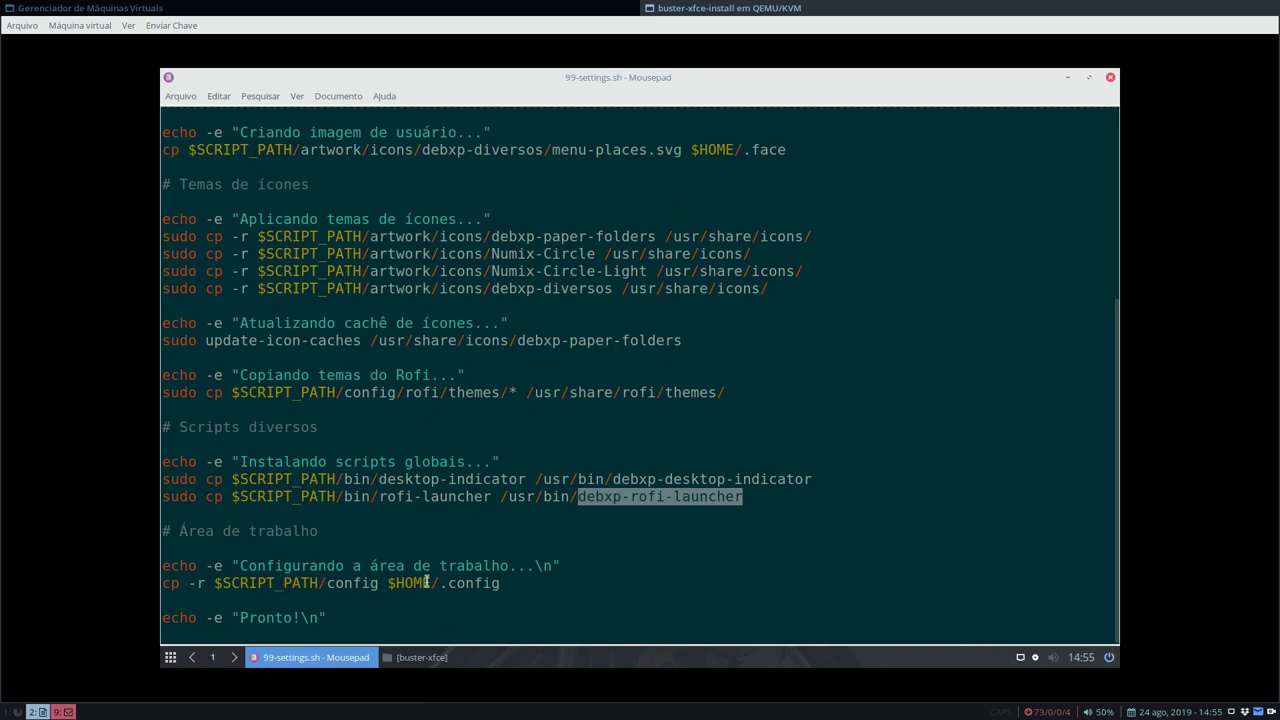
click(520, 577)
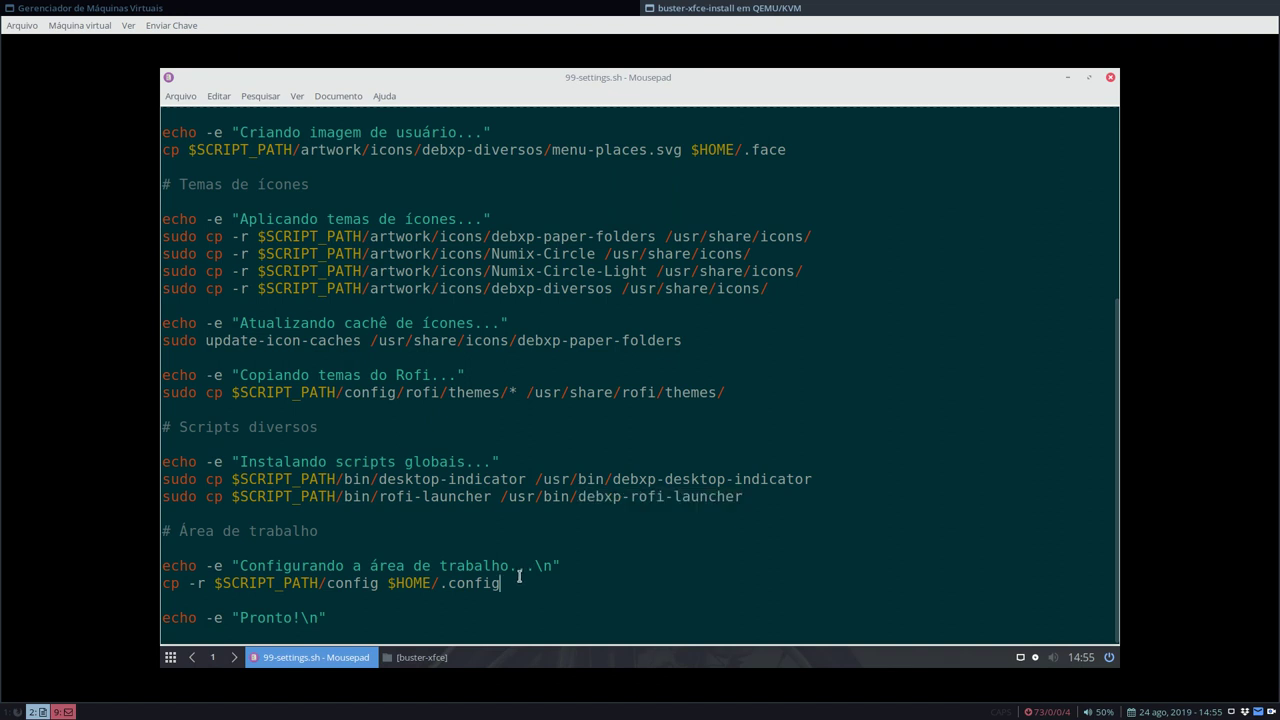
drag(326, 583, 383, 585)
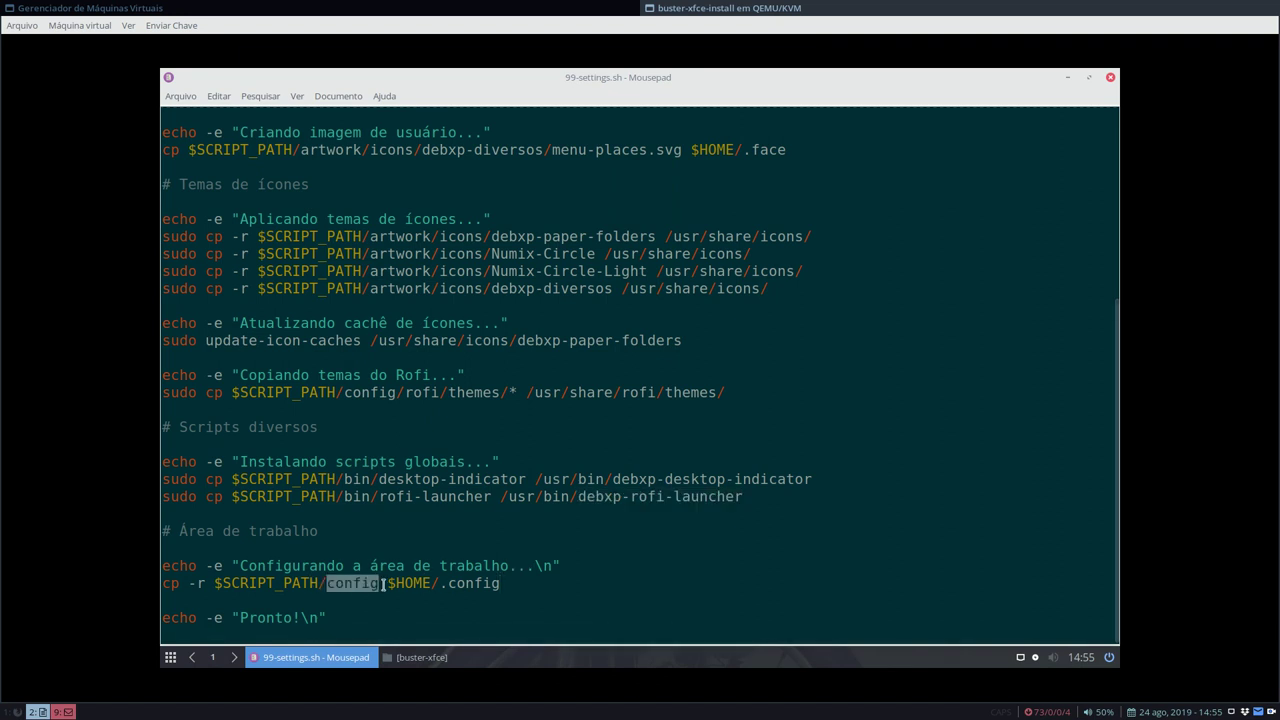
click(450, 586)
scroll(710, 375, up, 2)
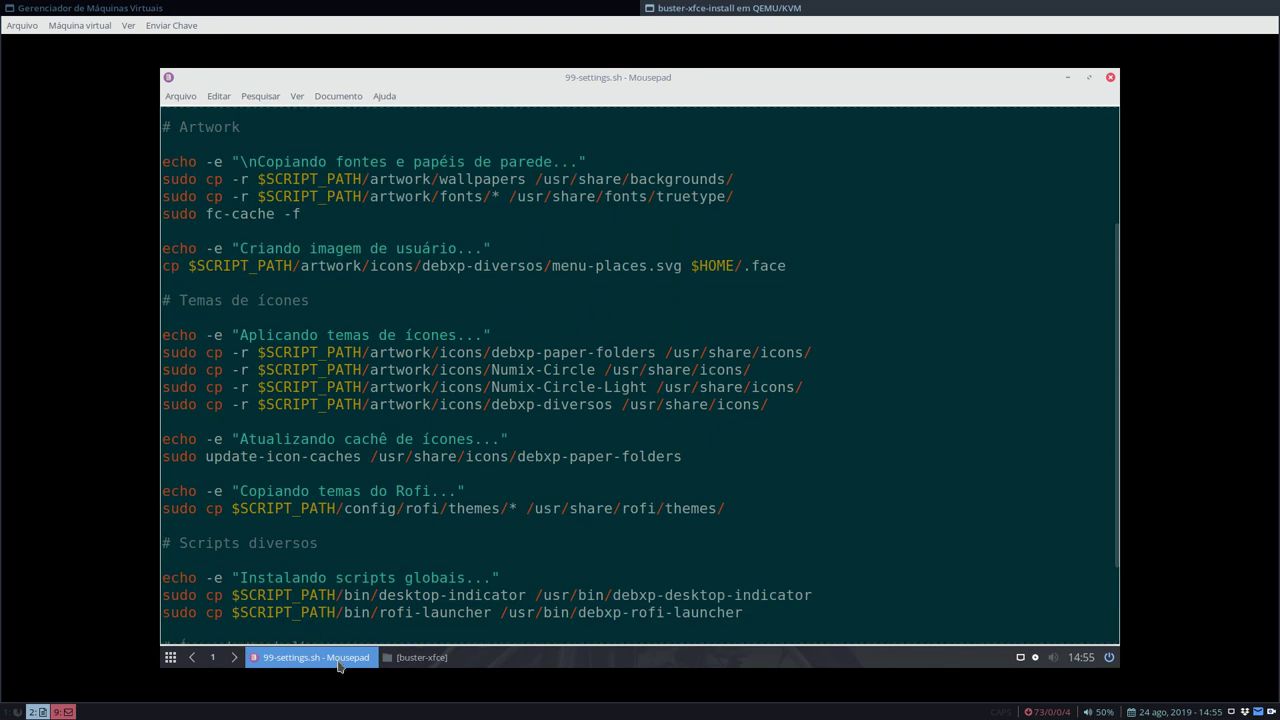
click(310, 657)
- Bring up the file manager and open buster-xfce/artwork/icons, passing the fonts and wallpapers folders
click(425, 657)
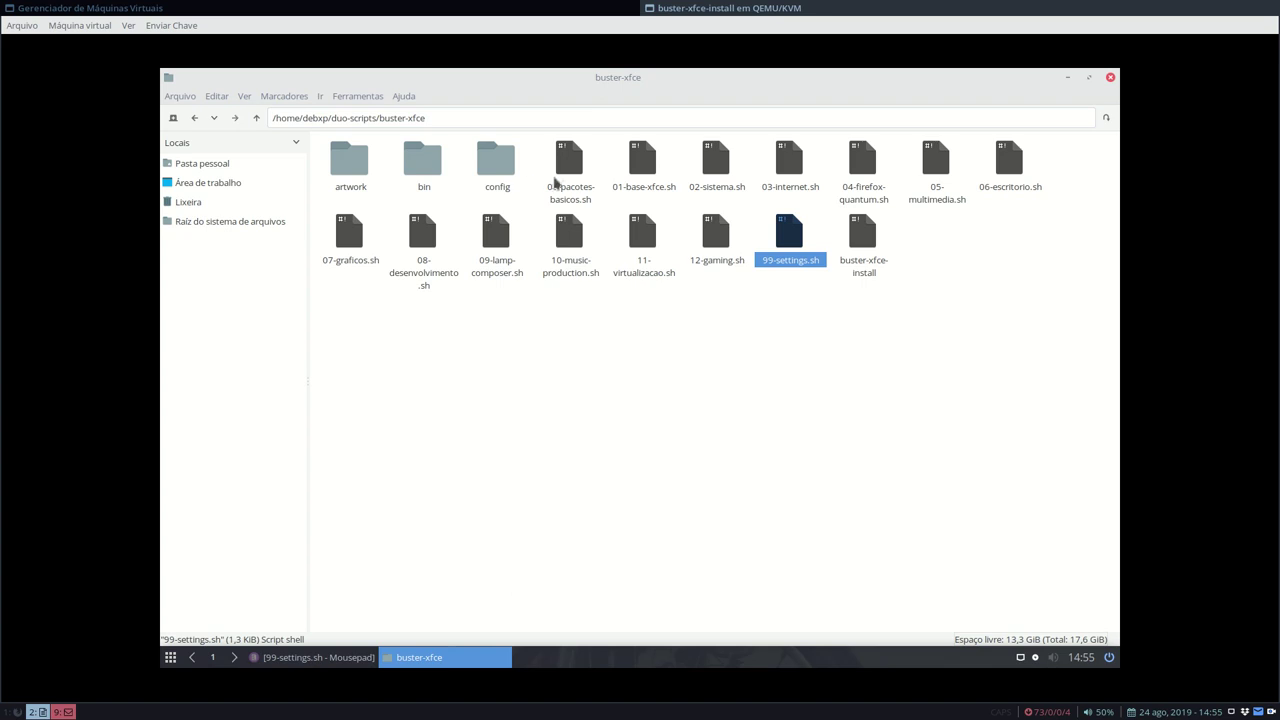
double_click(346, 174)
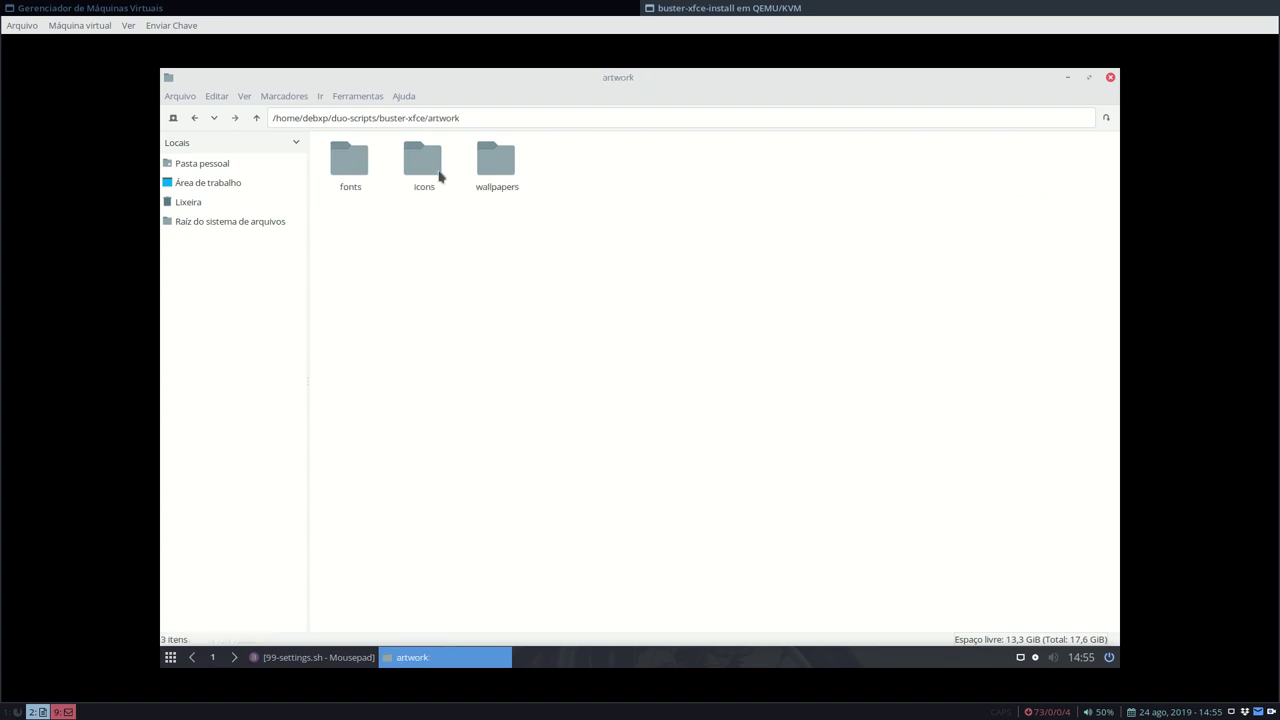
click(365, 157)
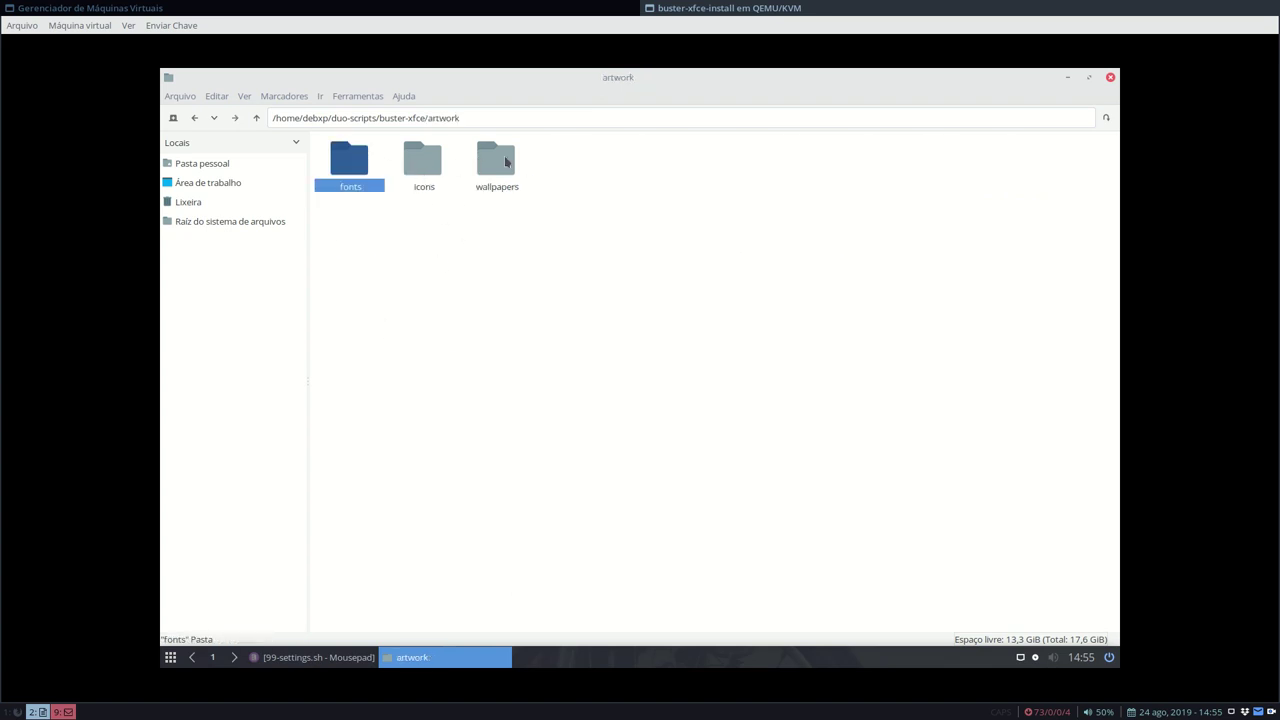
click(504, 157)
double_click(416, 156)
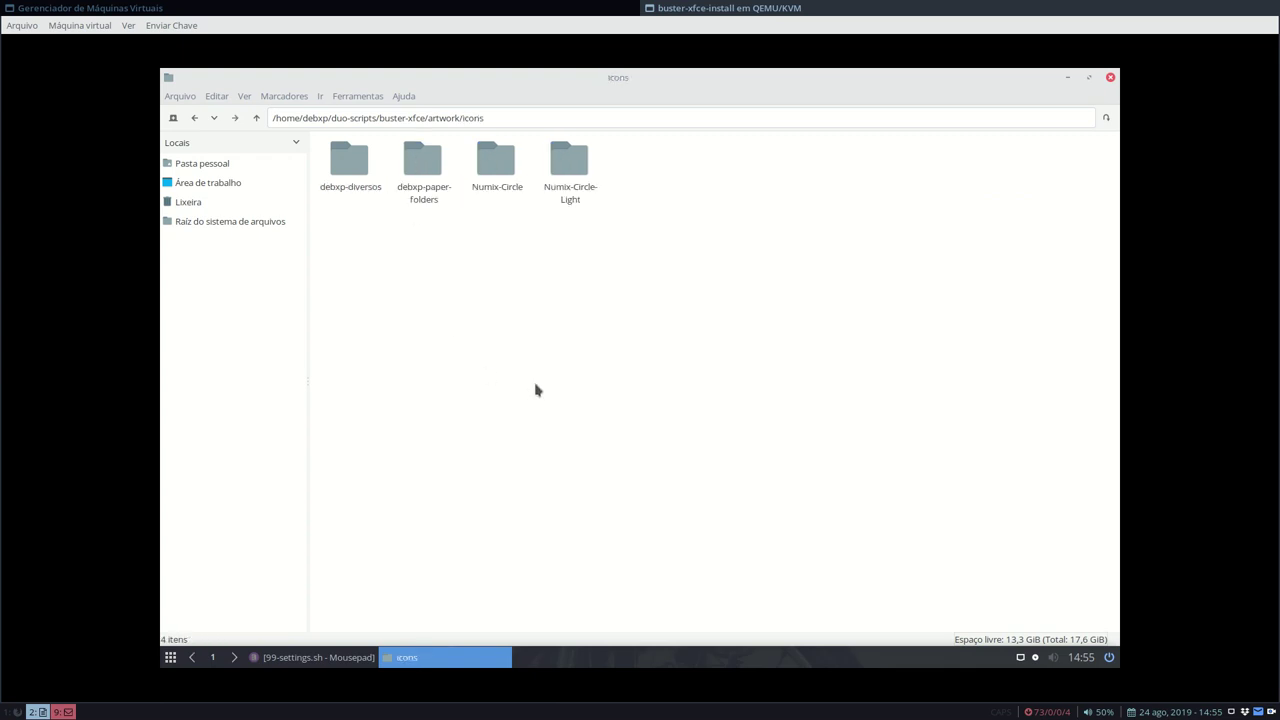
- Inspect the debxp-diversos, debxp-paper-folders, Numix-Circle and Numix-Circle-Light icon folders, returning to icons each time
double_click(362, 165)
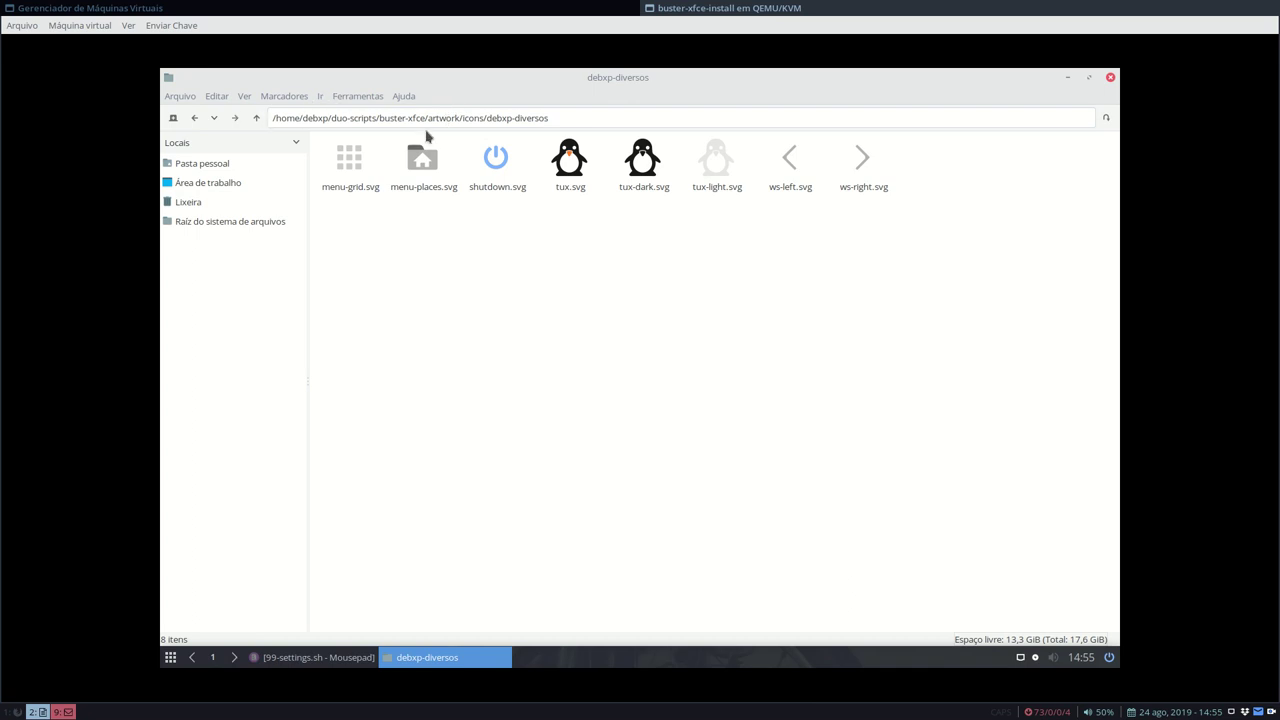
click(256, 118)
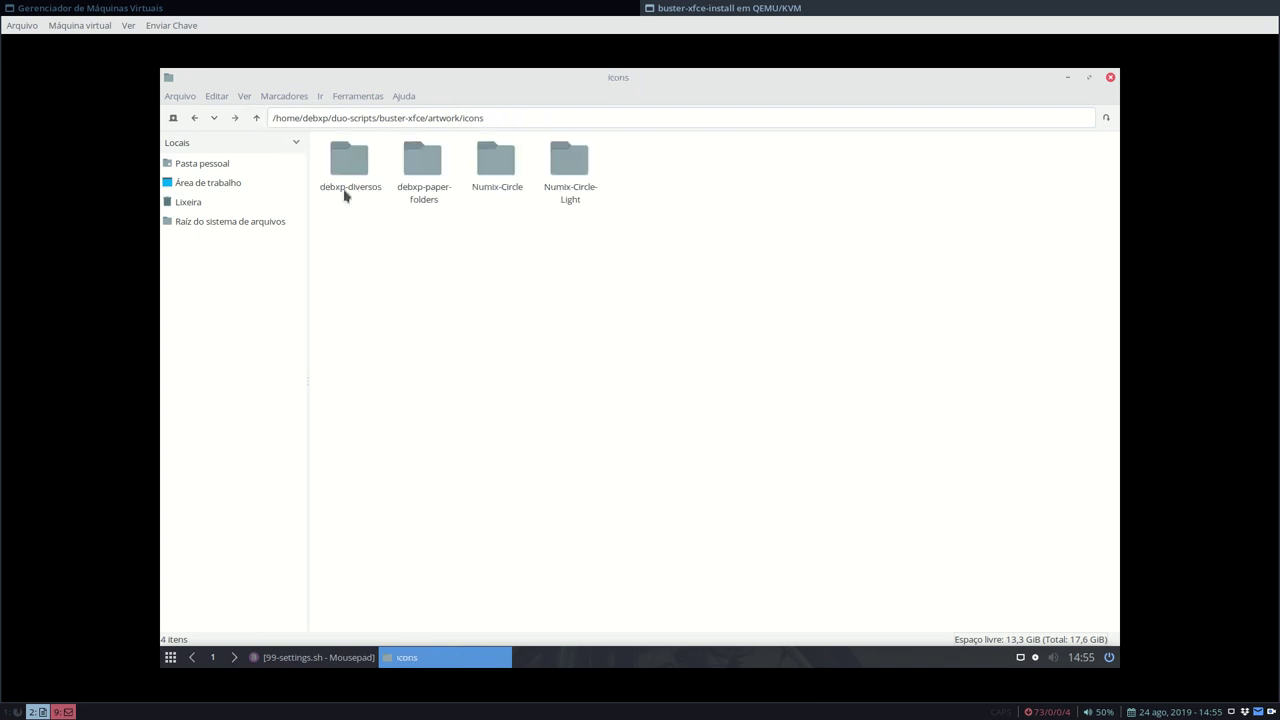
double_click(405, 180)
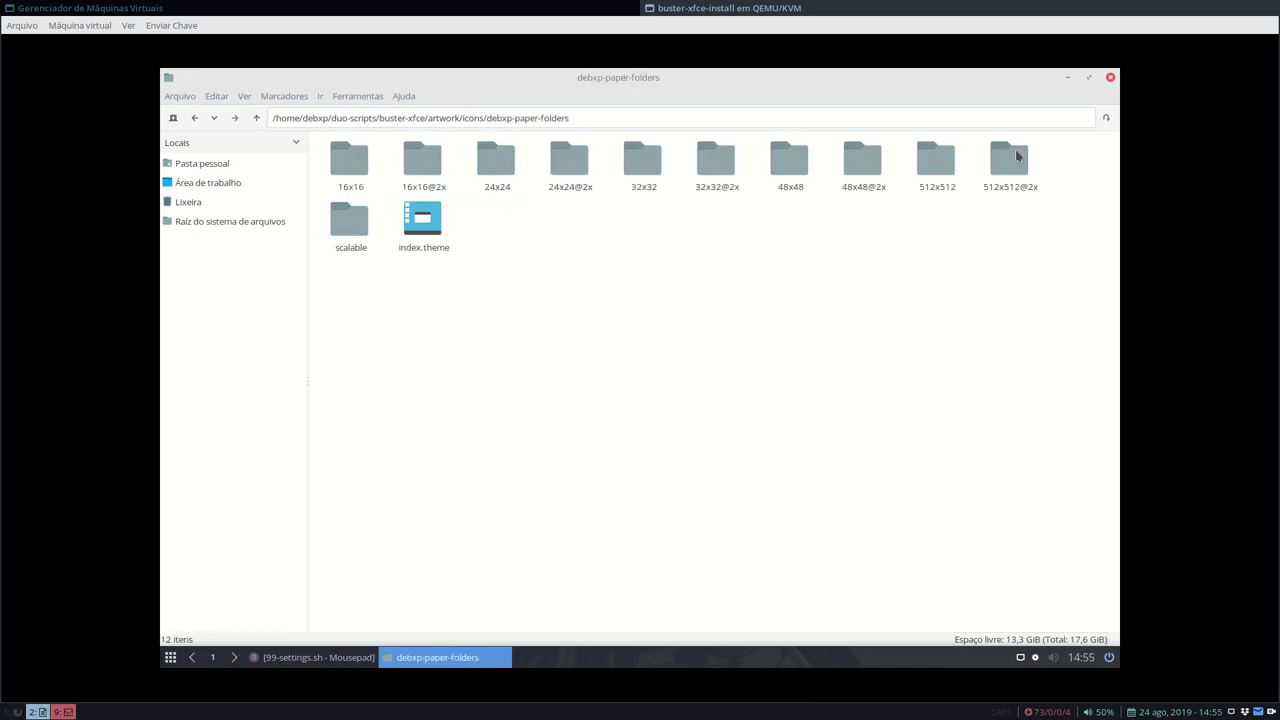
click(256, 118)
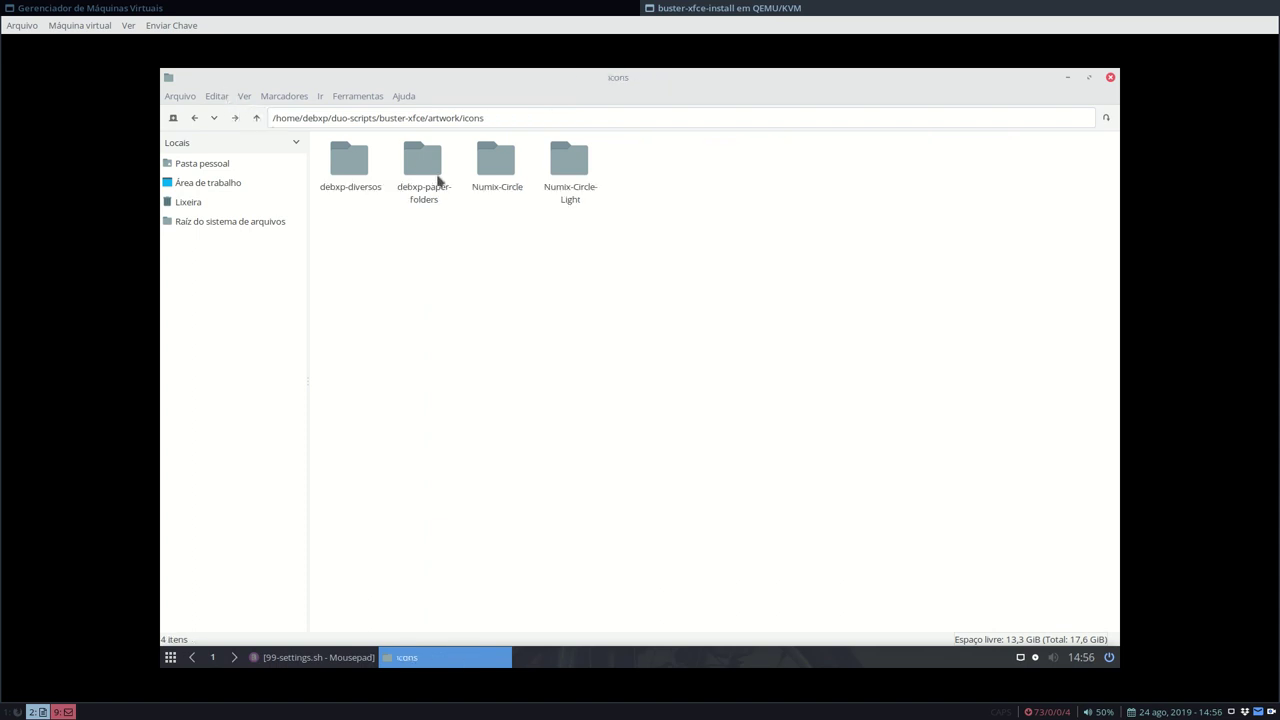
double_click(490, 185)
click(361, 163)
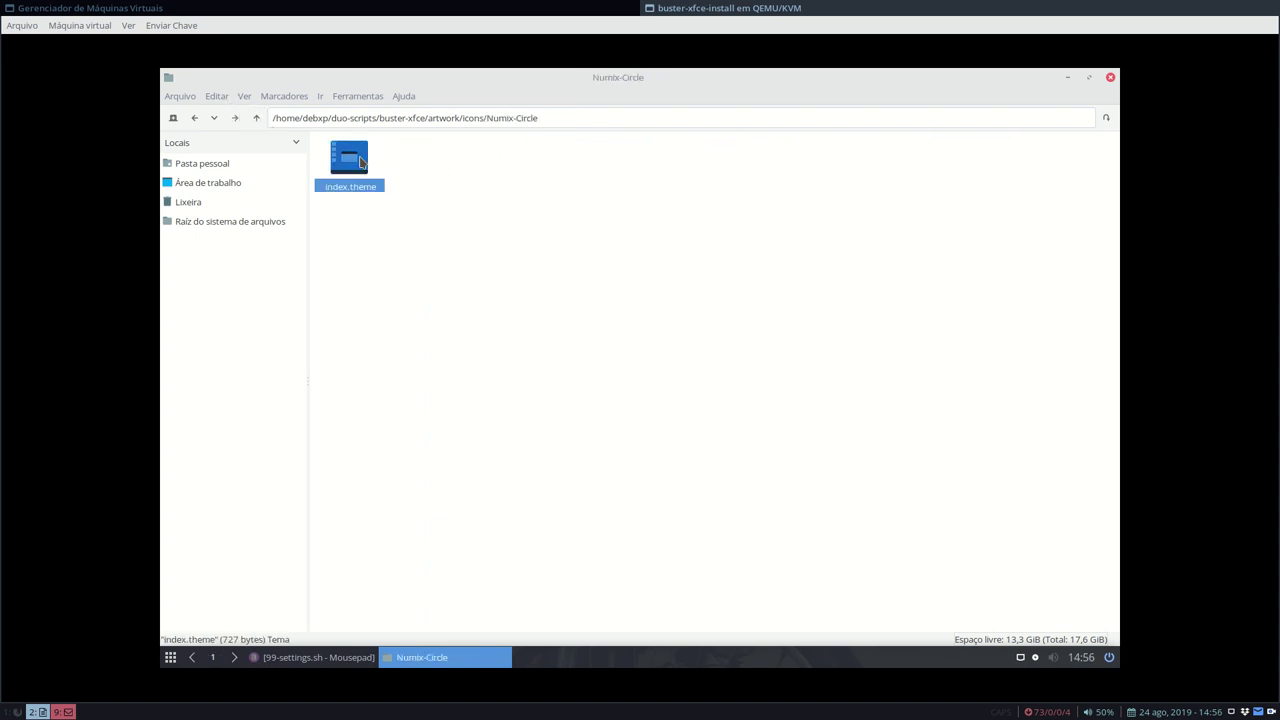
click(256, 118)
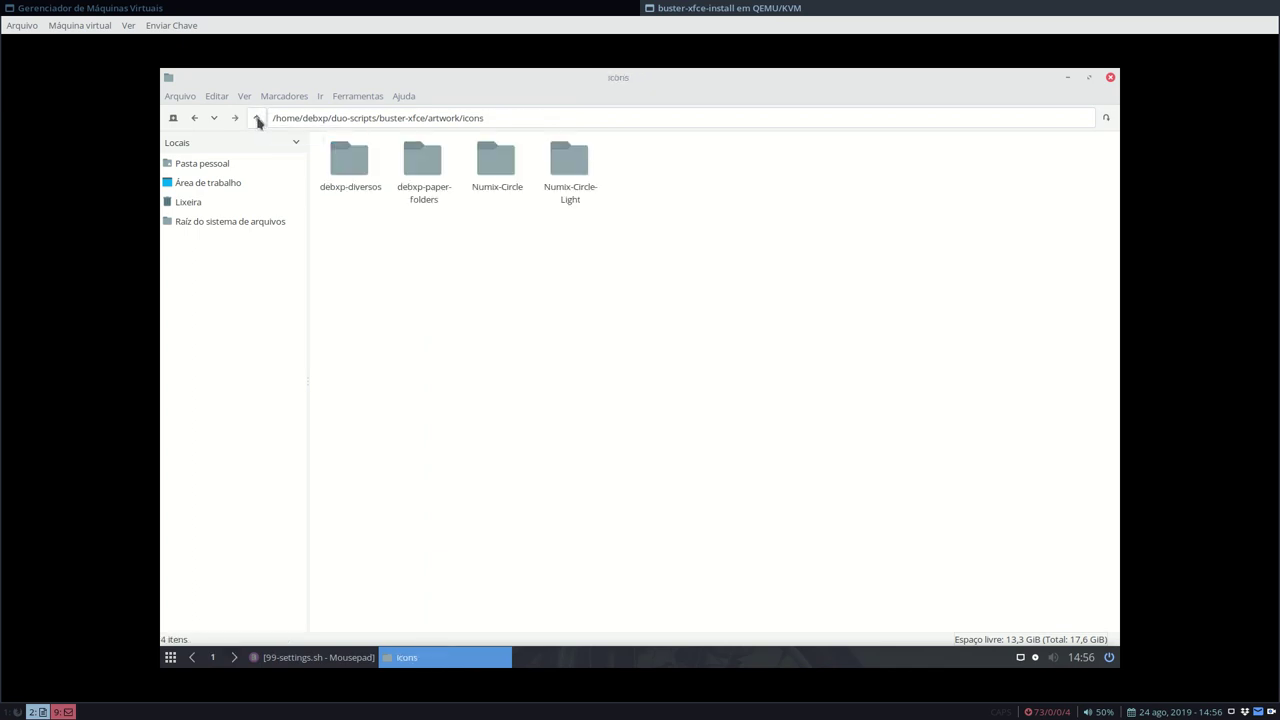
double_click(588, 166)
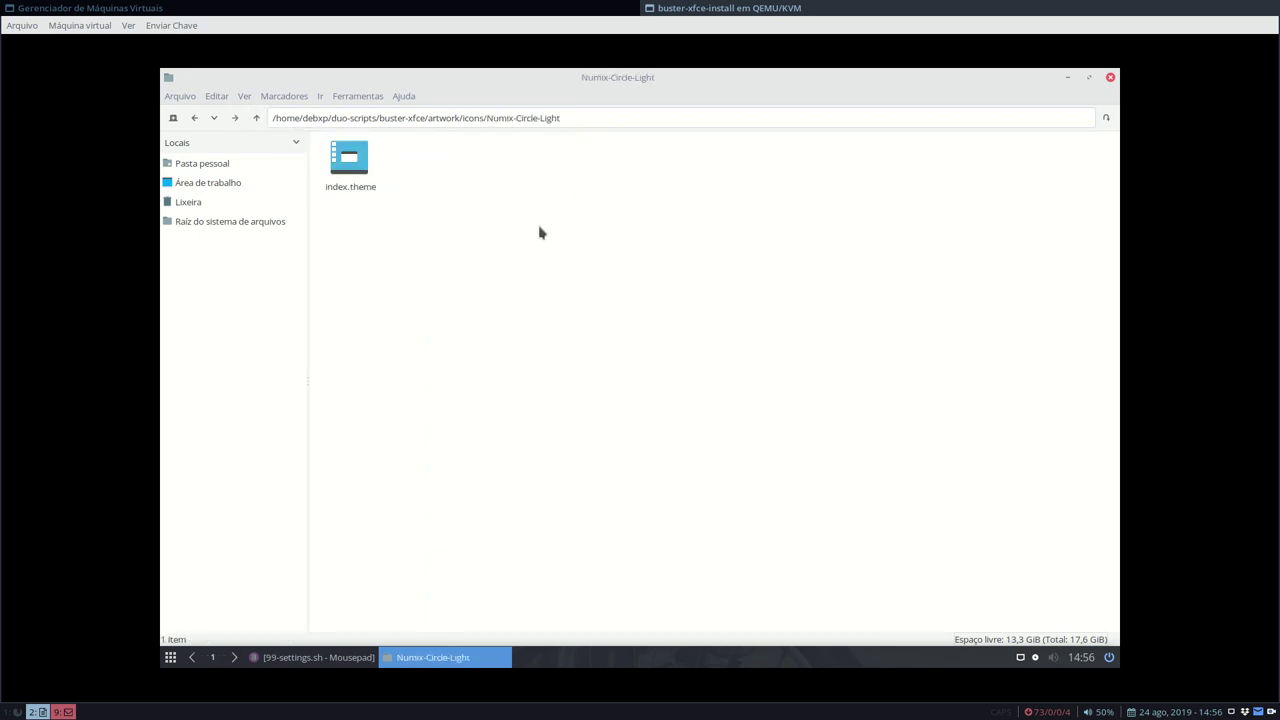
click(258, 117)
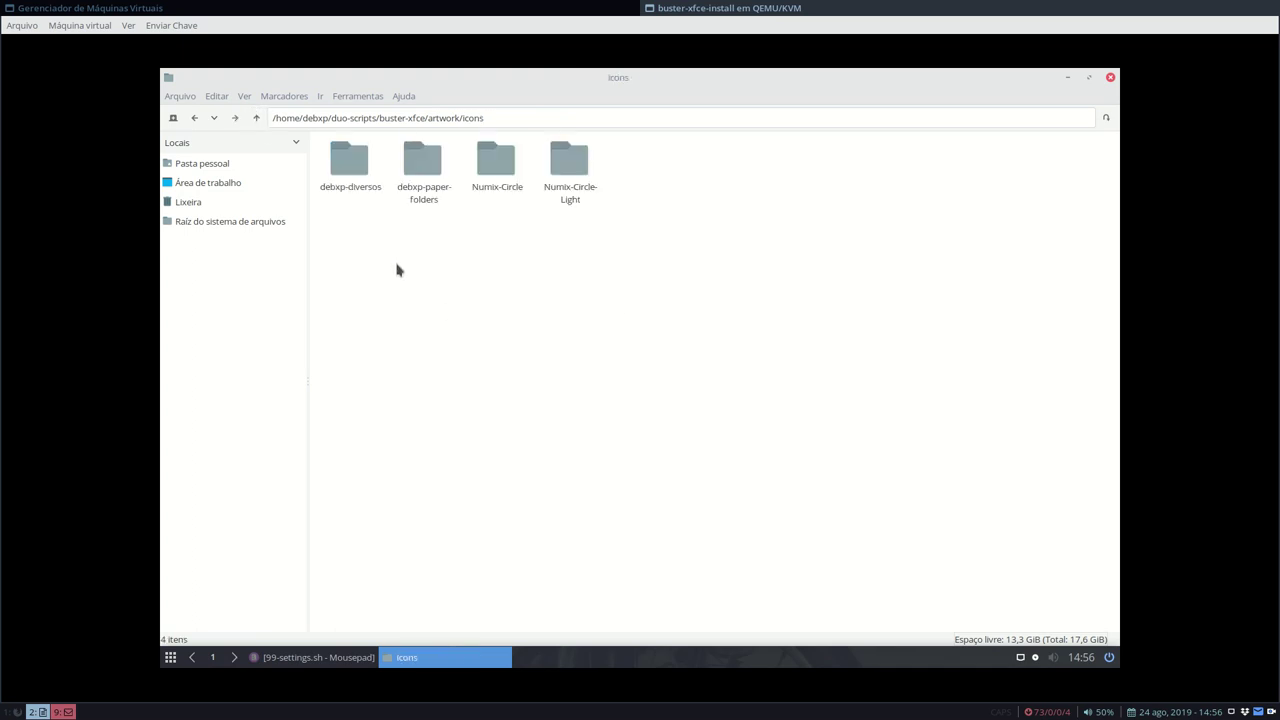
right_click(217, 222)
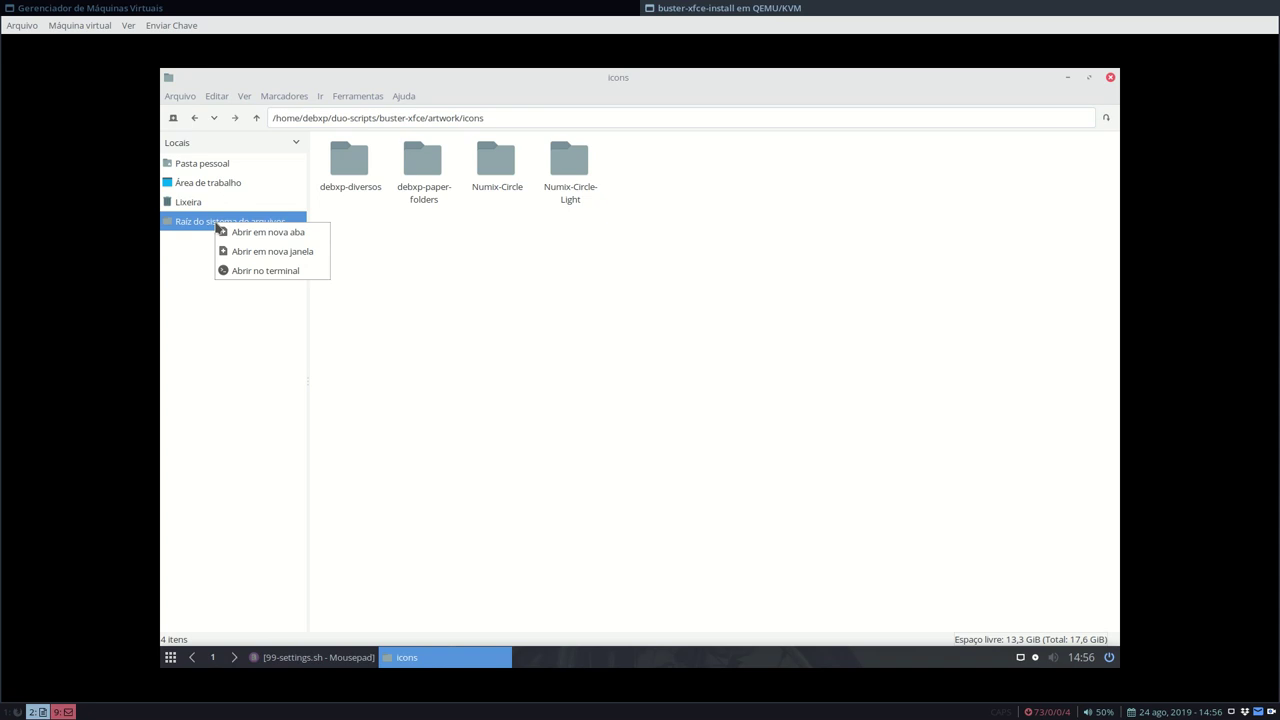
- Open the filesystem root in a new Thunar tab and browse to /usr/share/icons
click(309, 241)
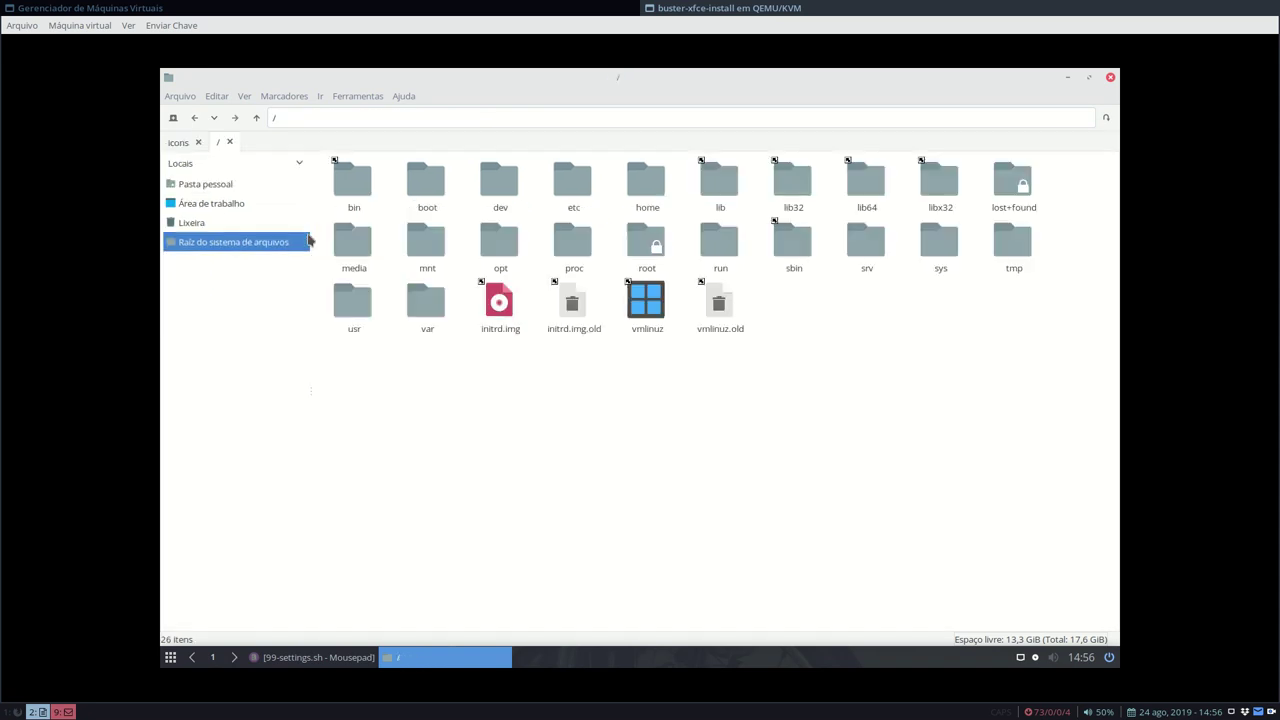
double_click(361, 302)
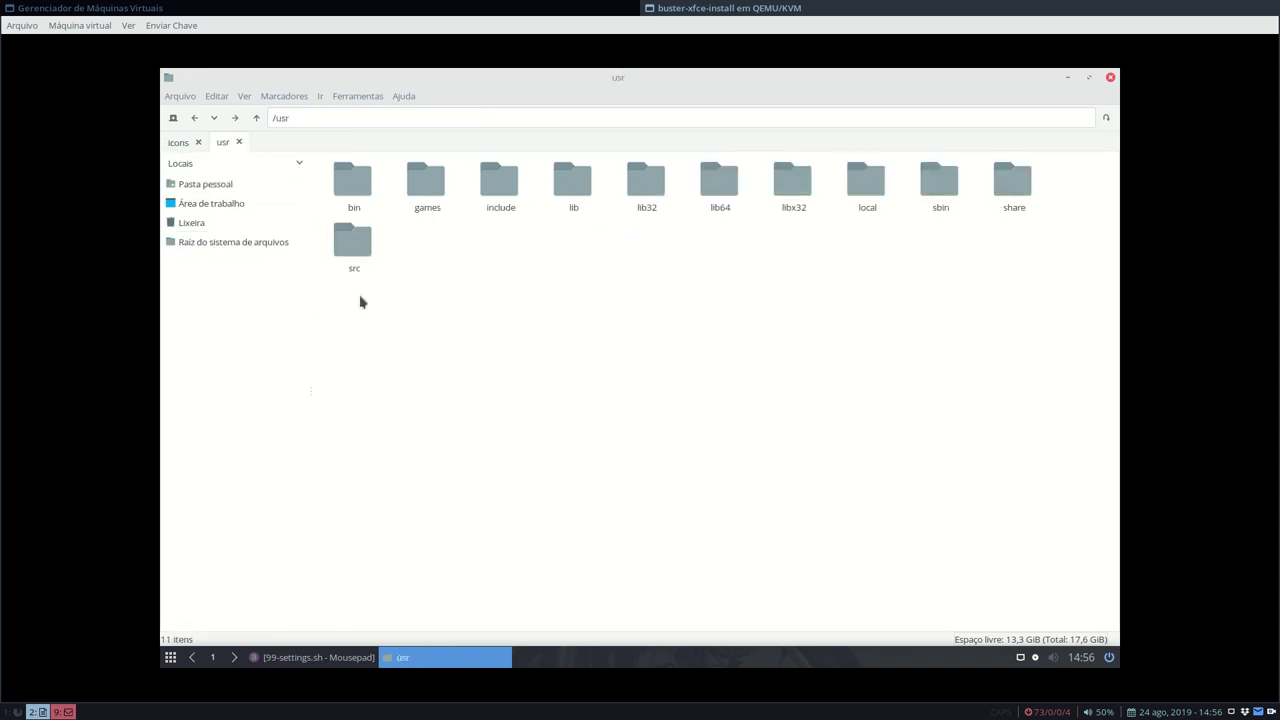
double_click(1014, 182)
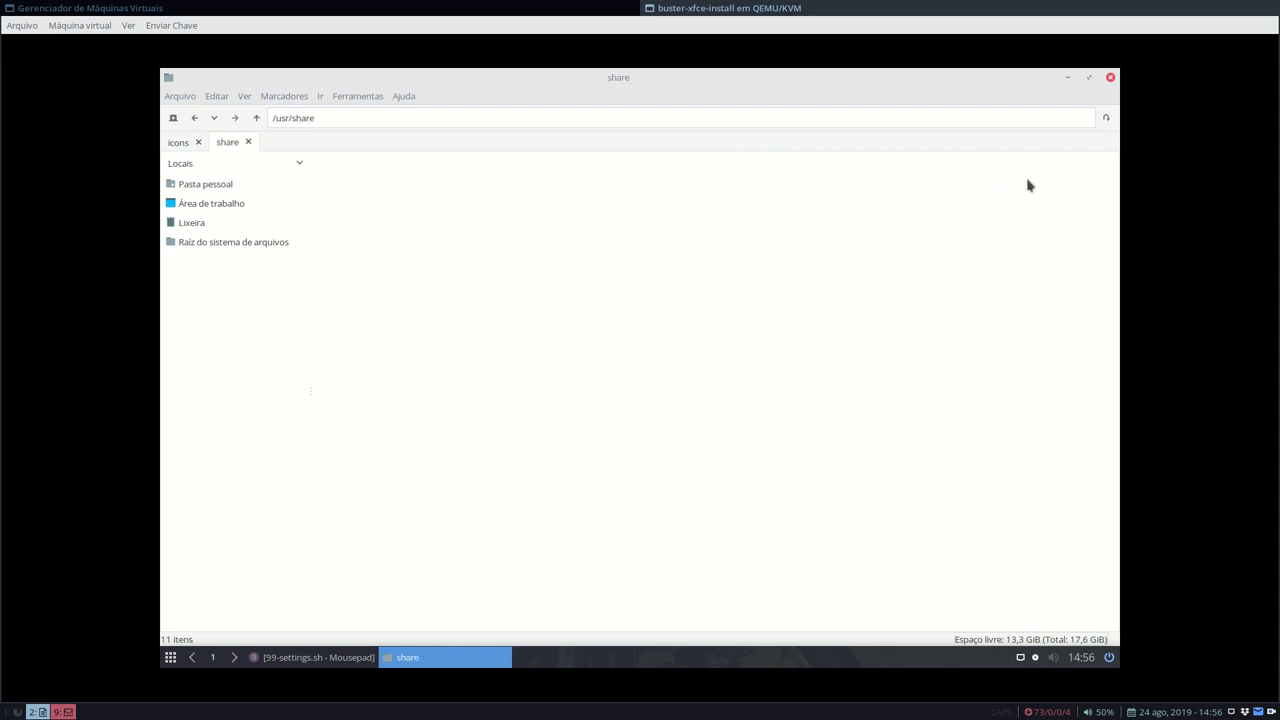
text(ico)
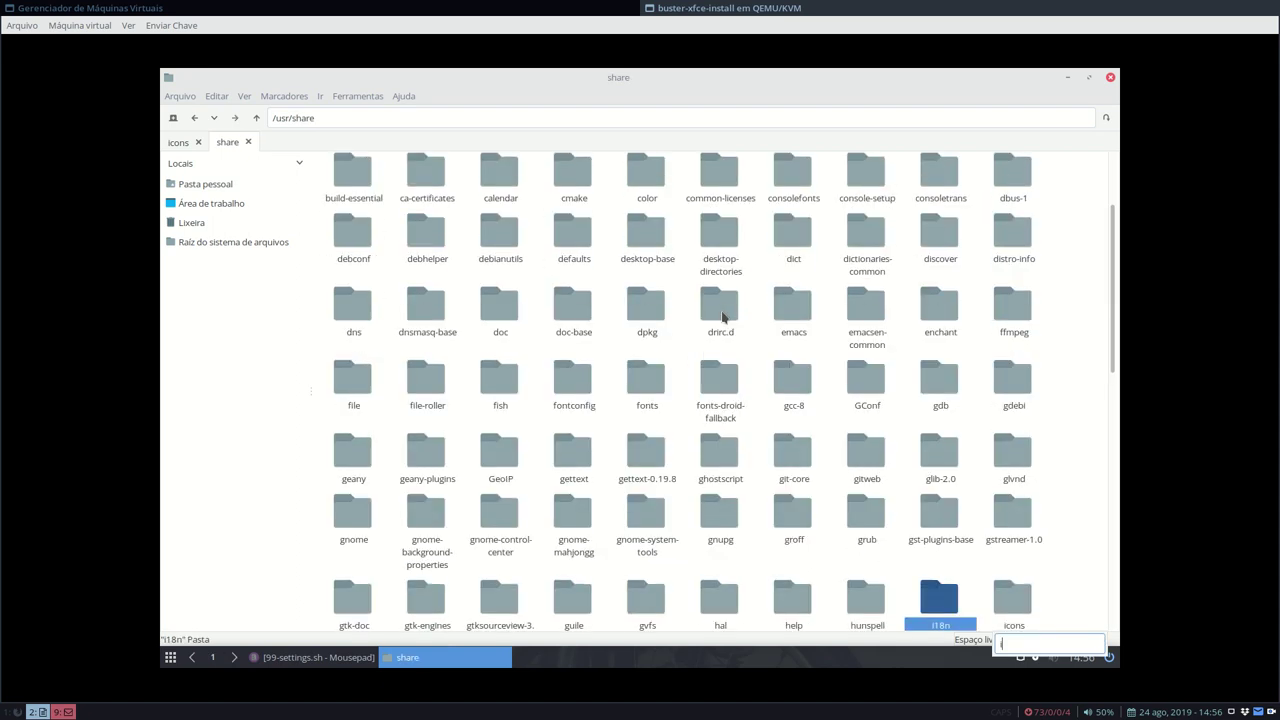
double_click(1013, 594)
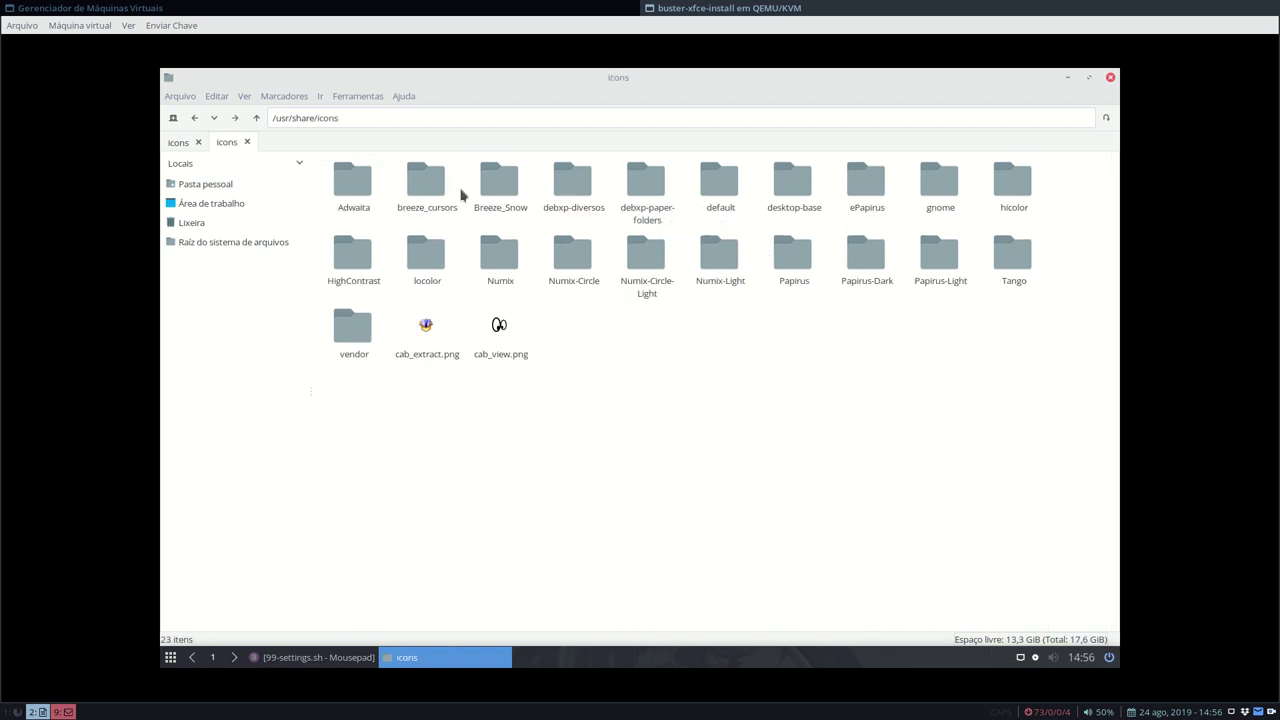
- Inspect the installed debxp-diversos and debxp-paper-folders folders, ending inside debxp-diversos
click(580, 190)
double_click(580, 190)
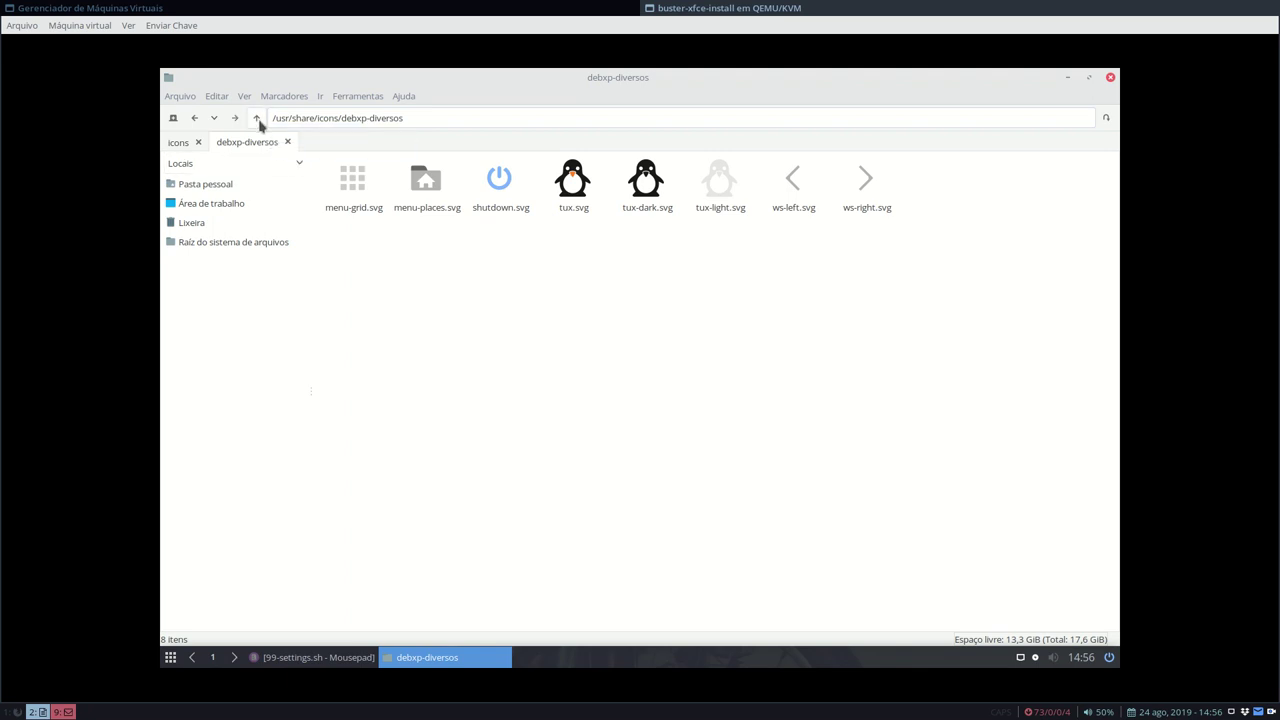
click(258, 121)
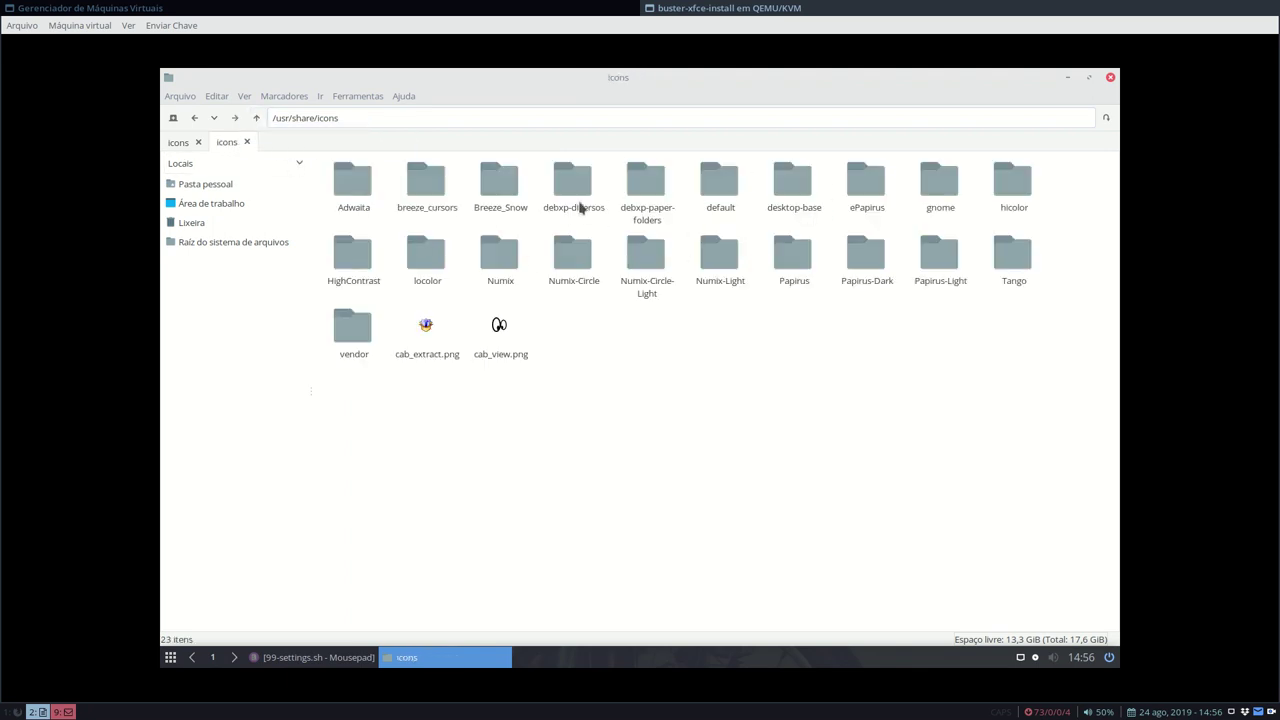
double_click(650, 189)
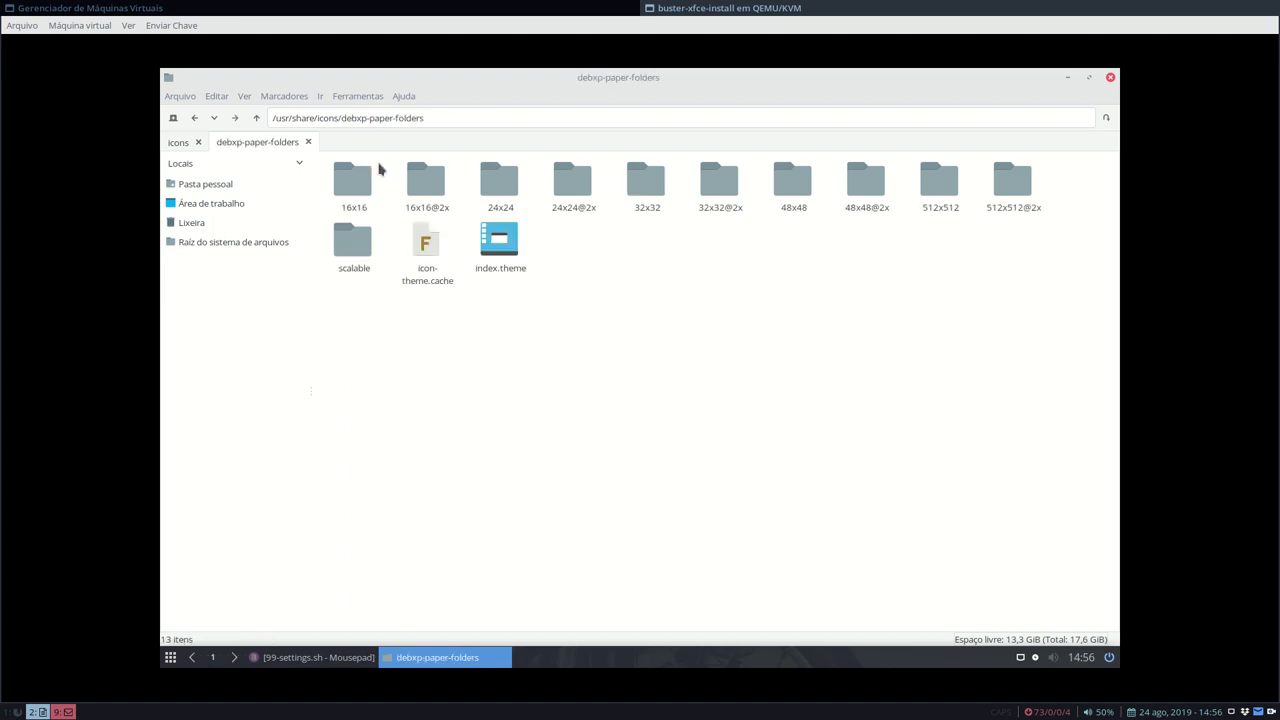
click(257, 119)
click(564, 186)
double_click(564, 186)
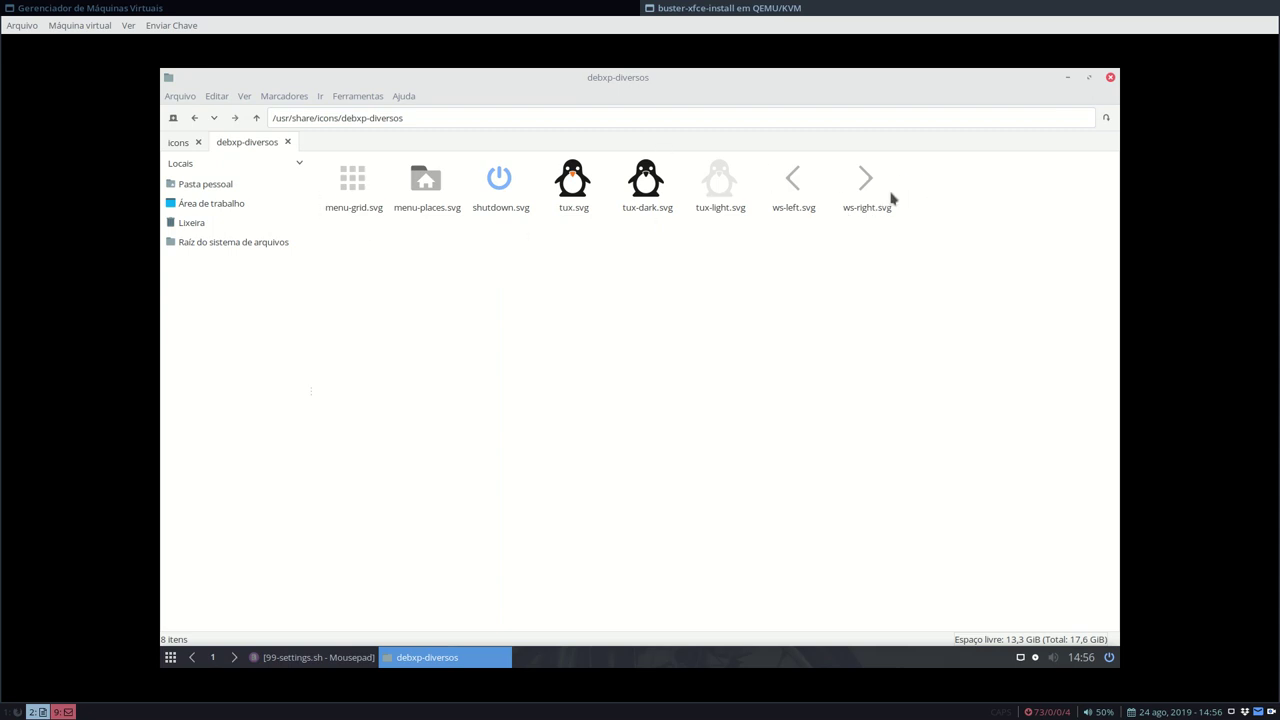
- Open the Whisker Menu Propriedades and pick the Ícone button on the Aparência page
right_click(168, 660)
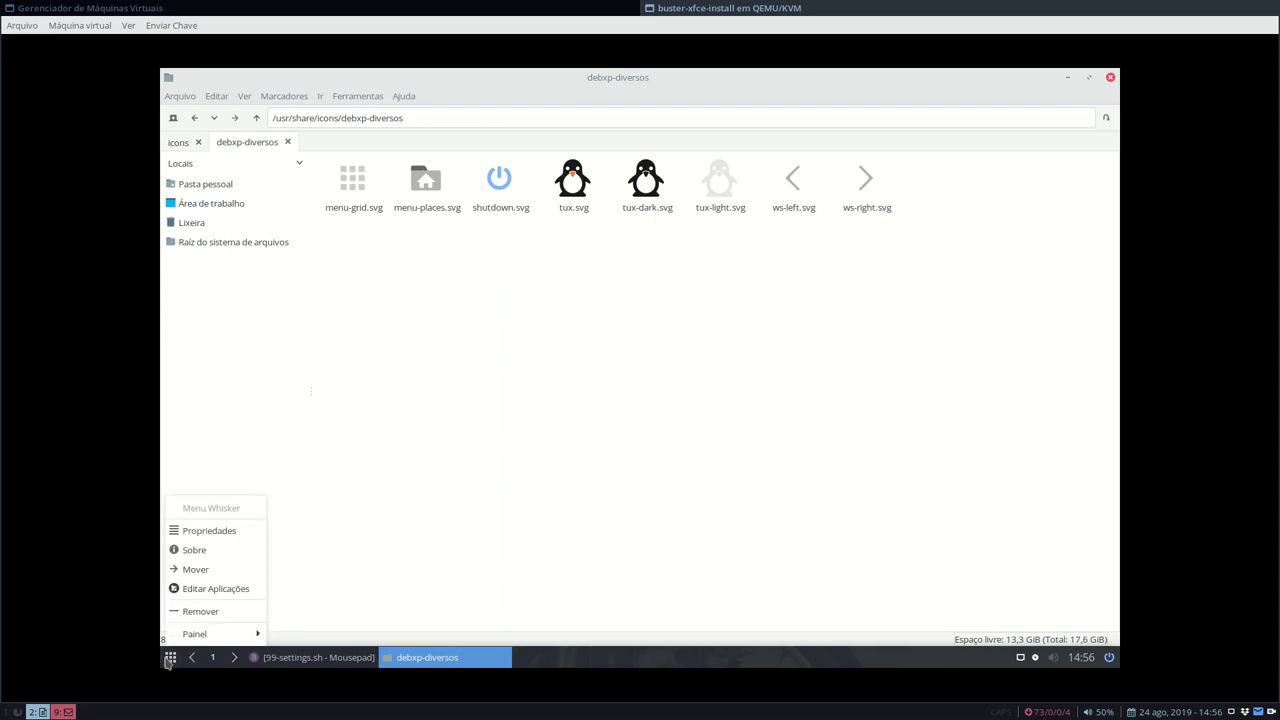
click(210, 531)
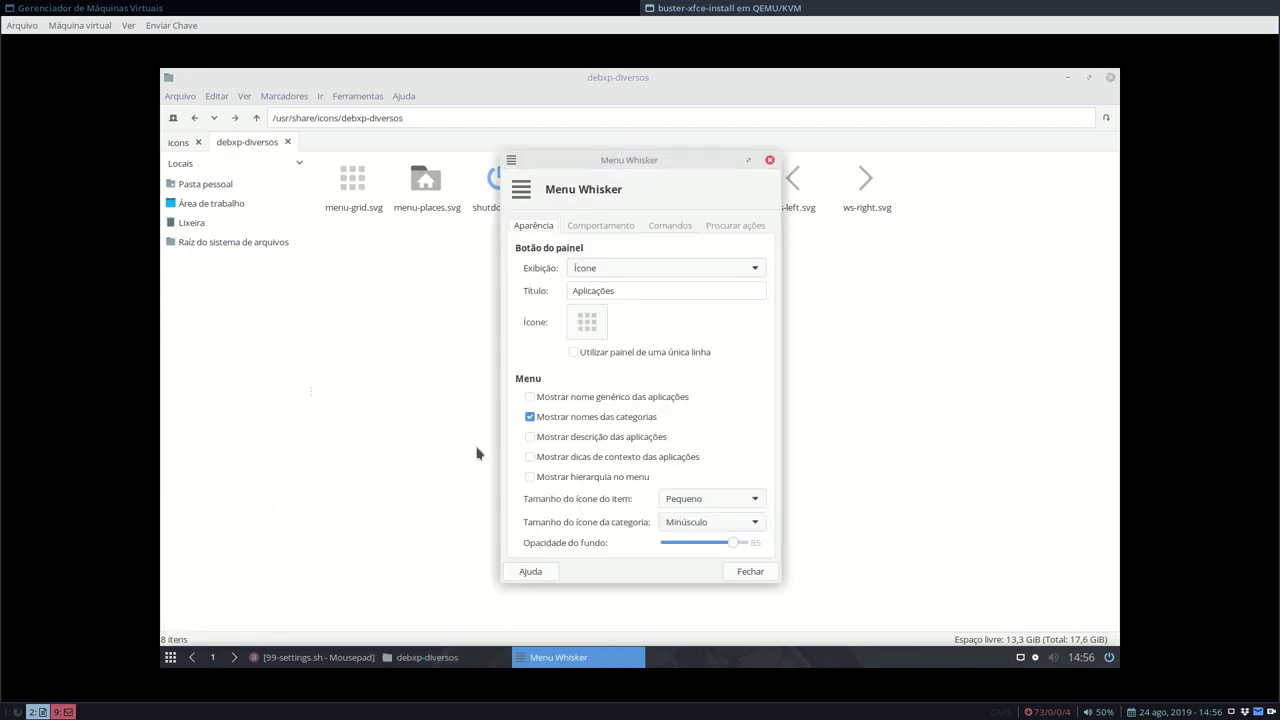
click(588, 323)
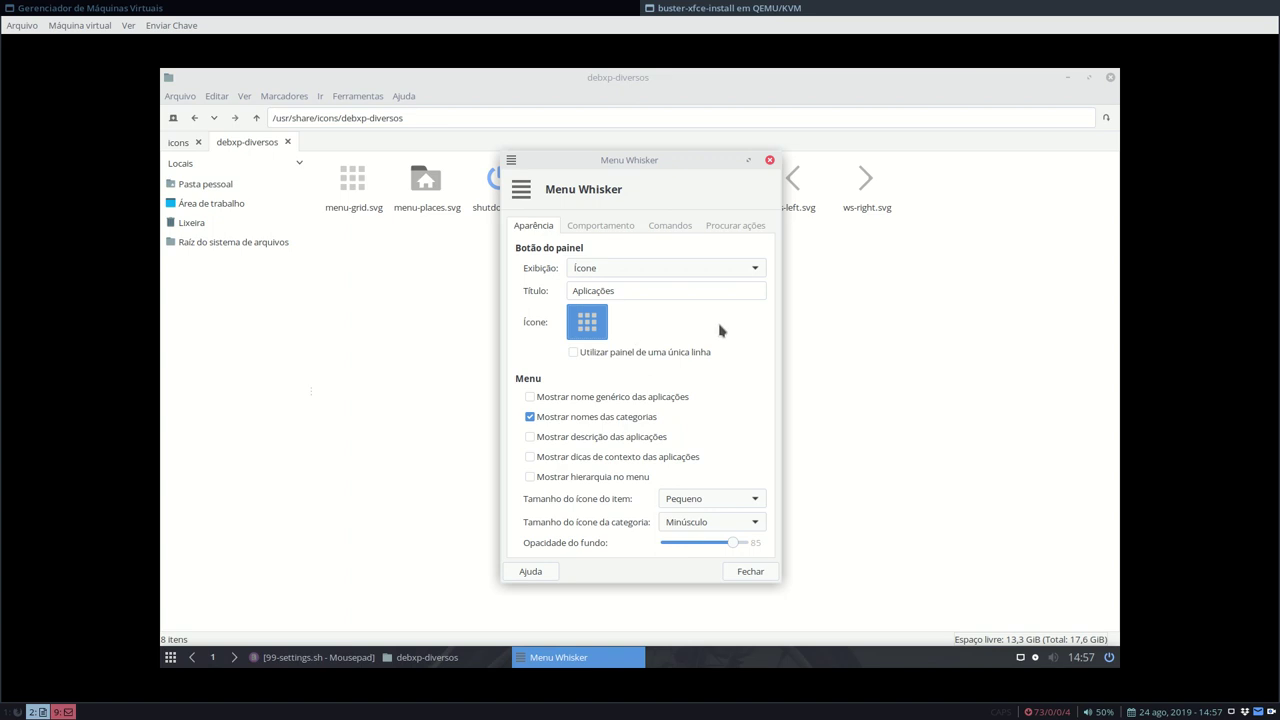
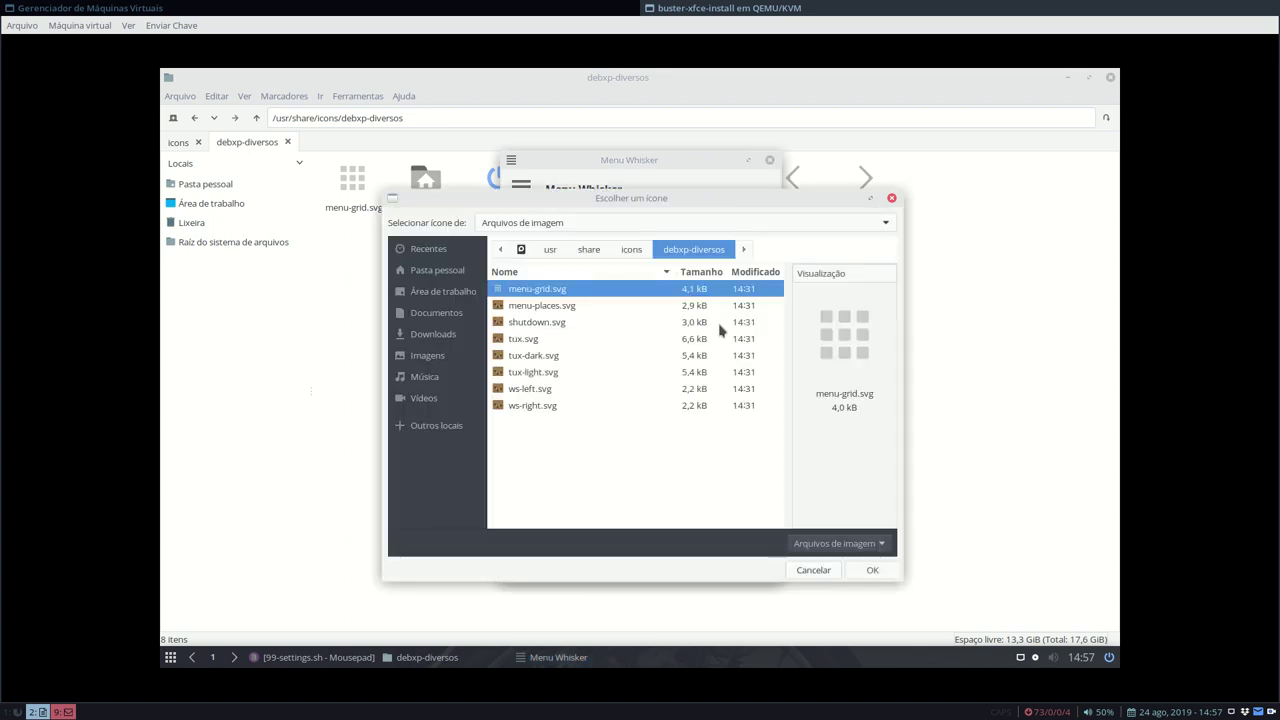
- In the icon chooser, switch from the menu icons category to 'Arquivos de imagem'
click(584, 224)
scroll(580, 112, up, 2)
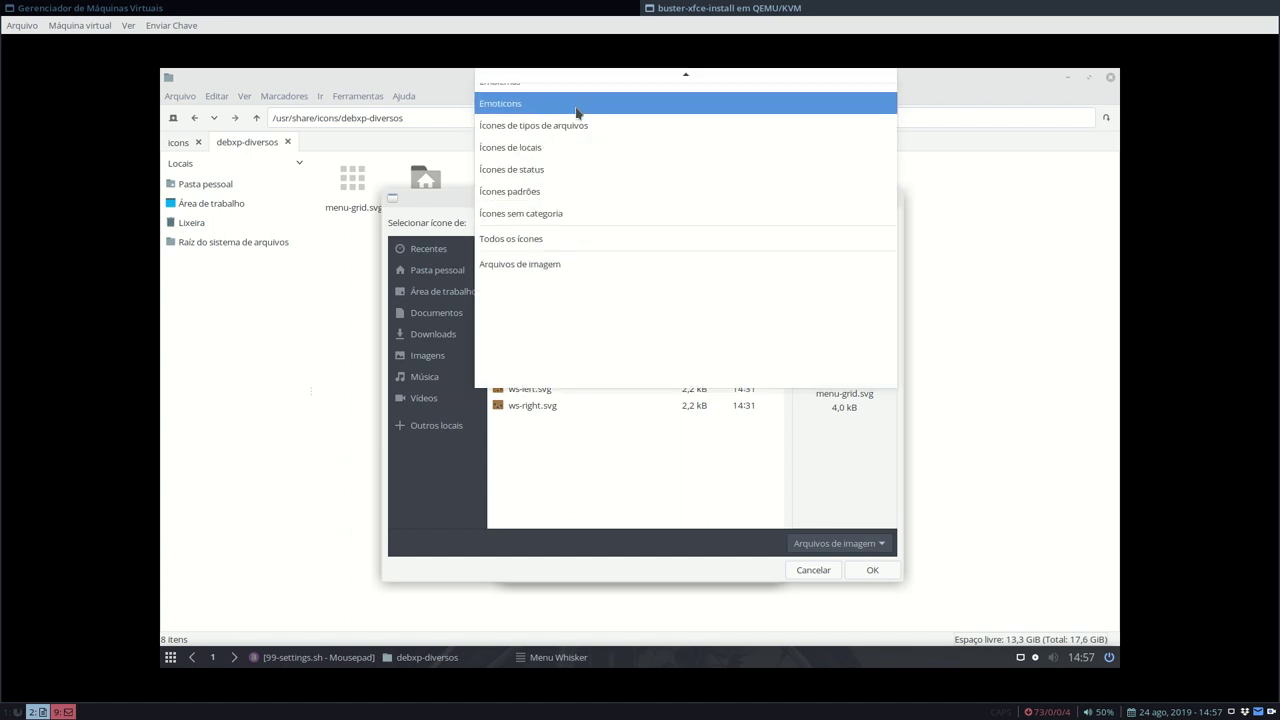
scroll(574, 108, up, 2)
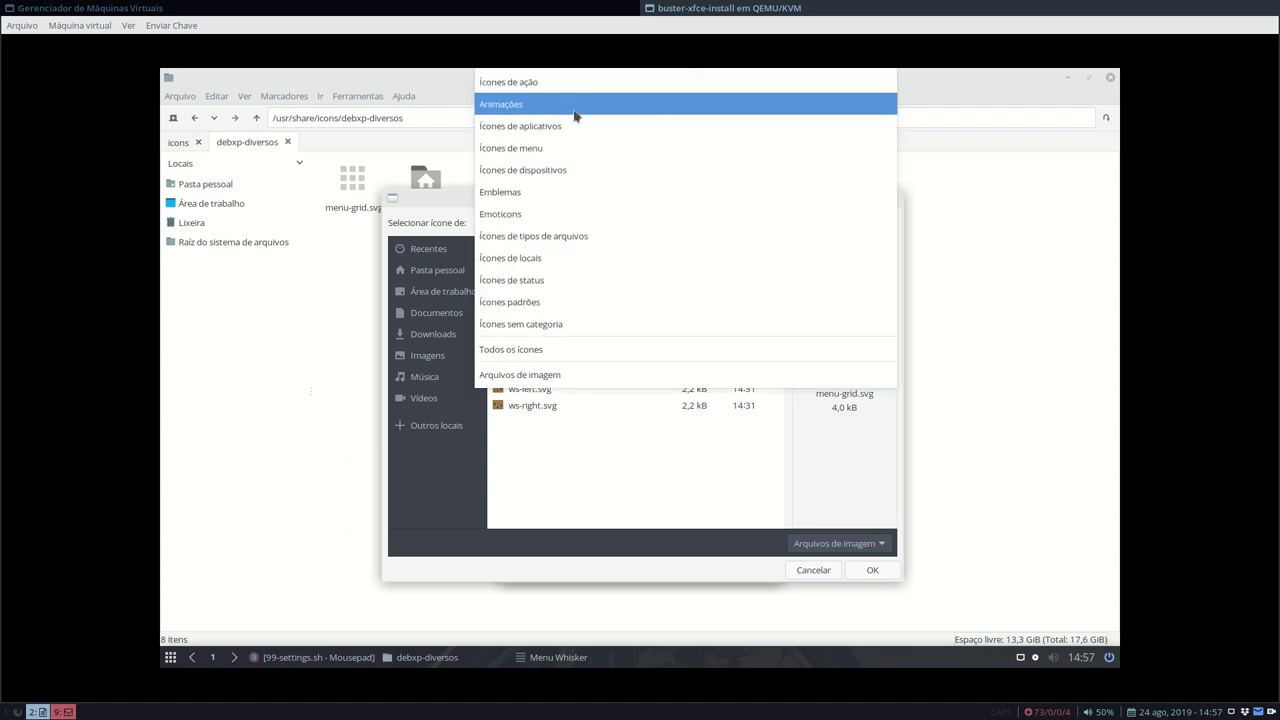
click(557, 148)
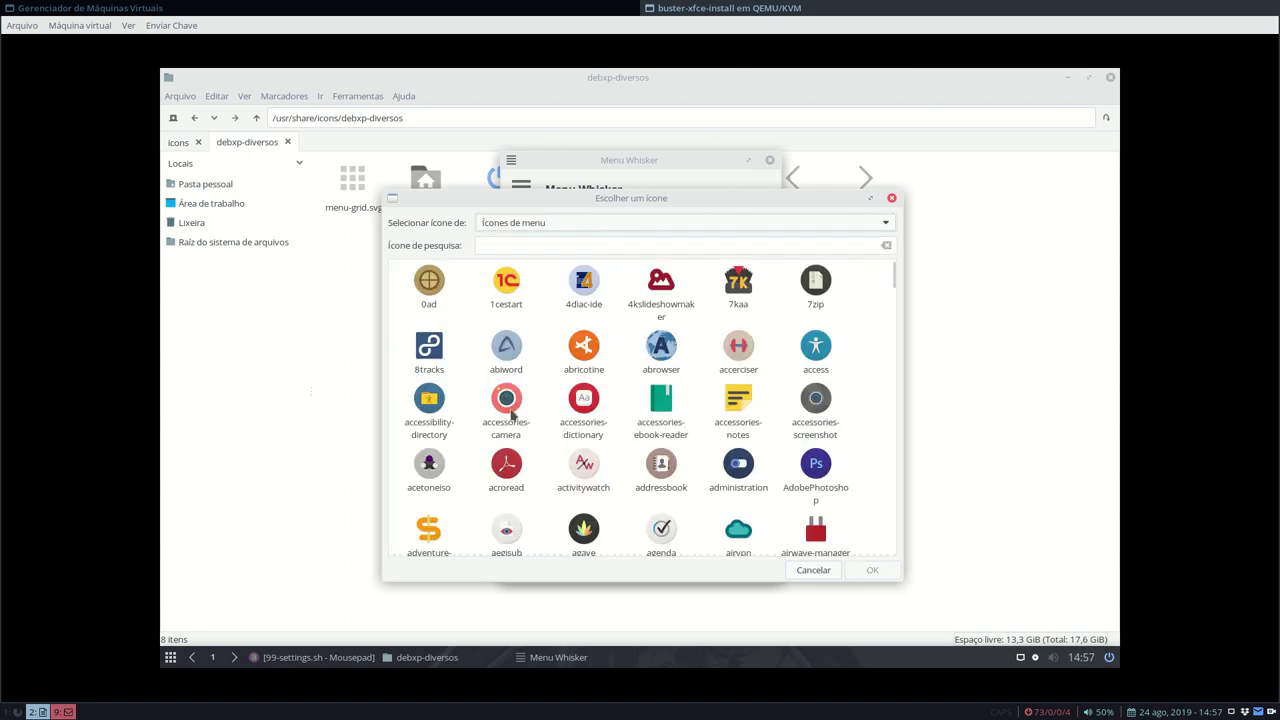
click(585, 224)
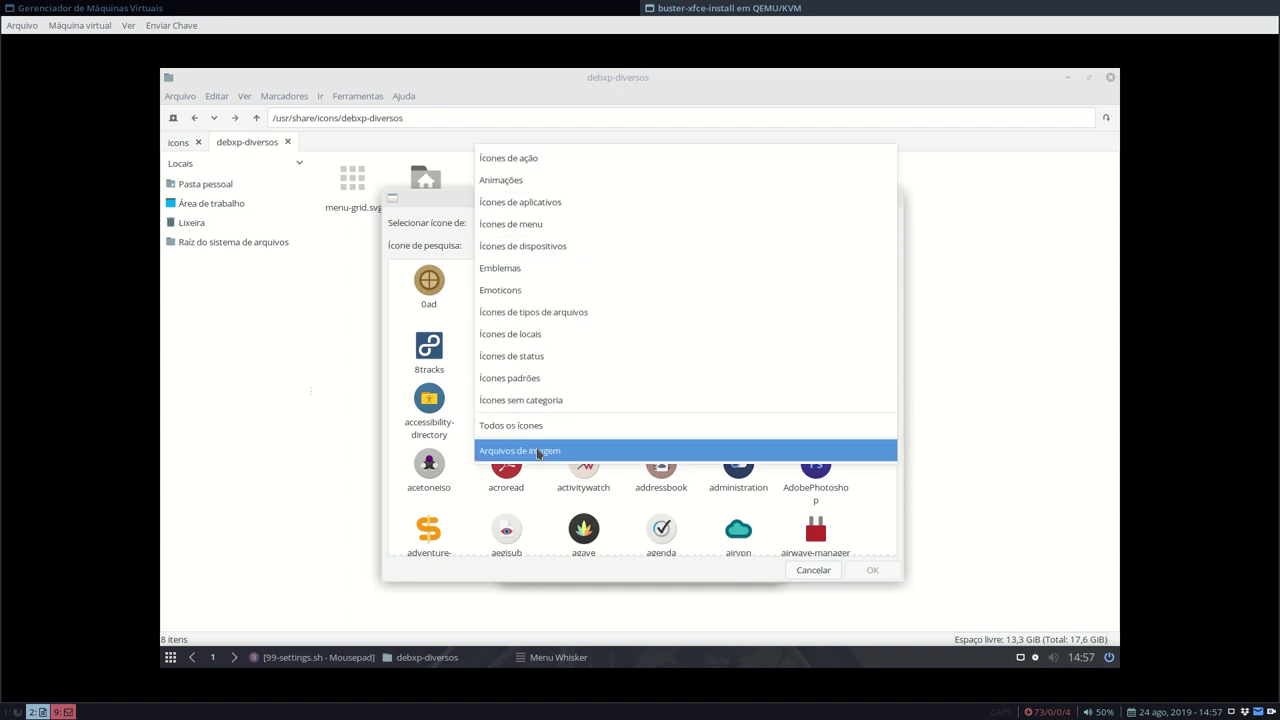
click(537, 451)
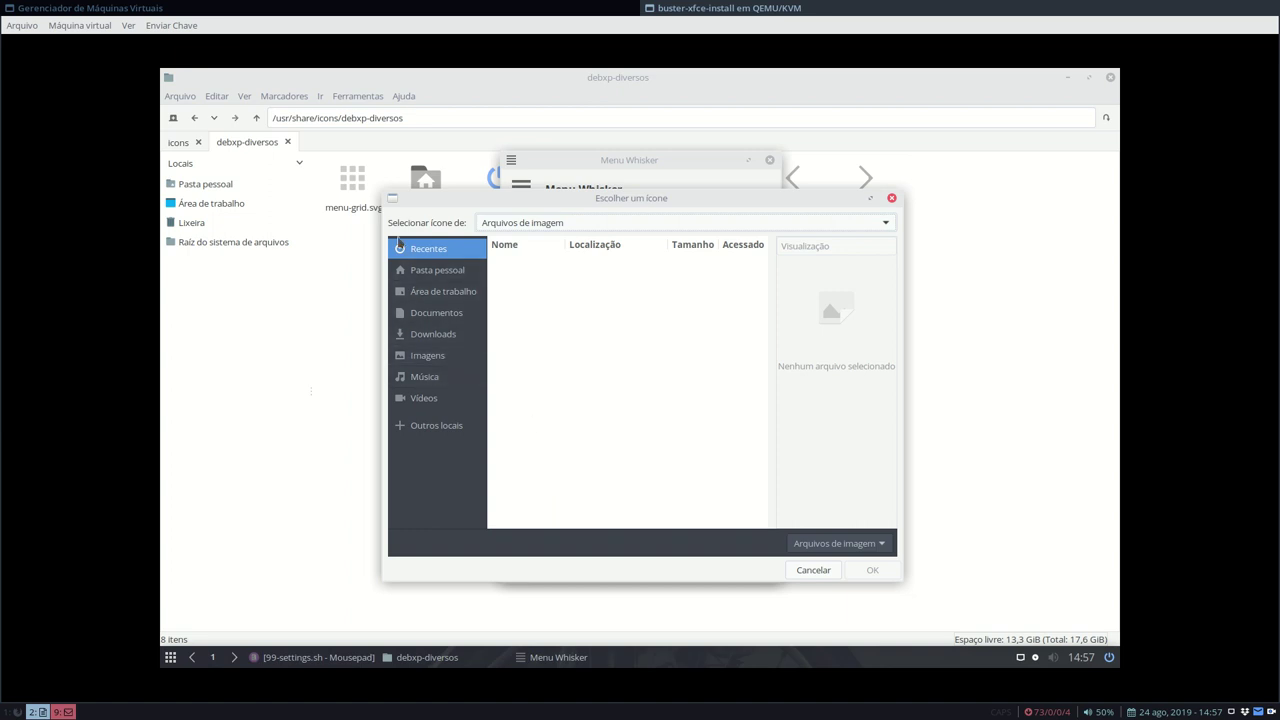
- Browse Other Locations from the root folder into /usr/share
click(434, 426)
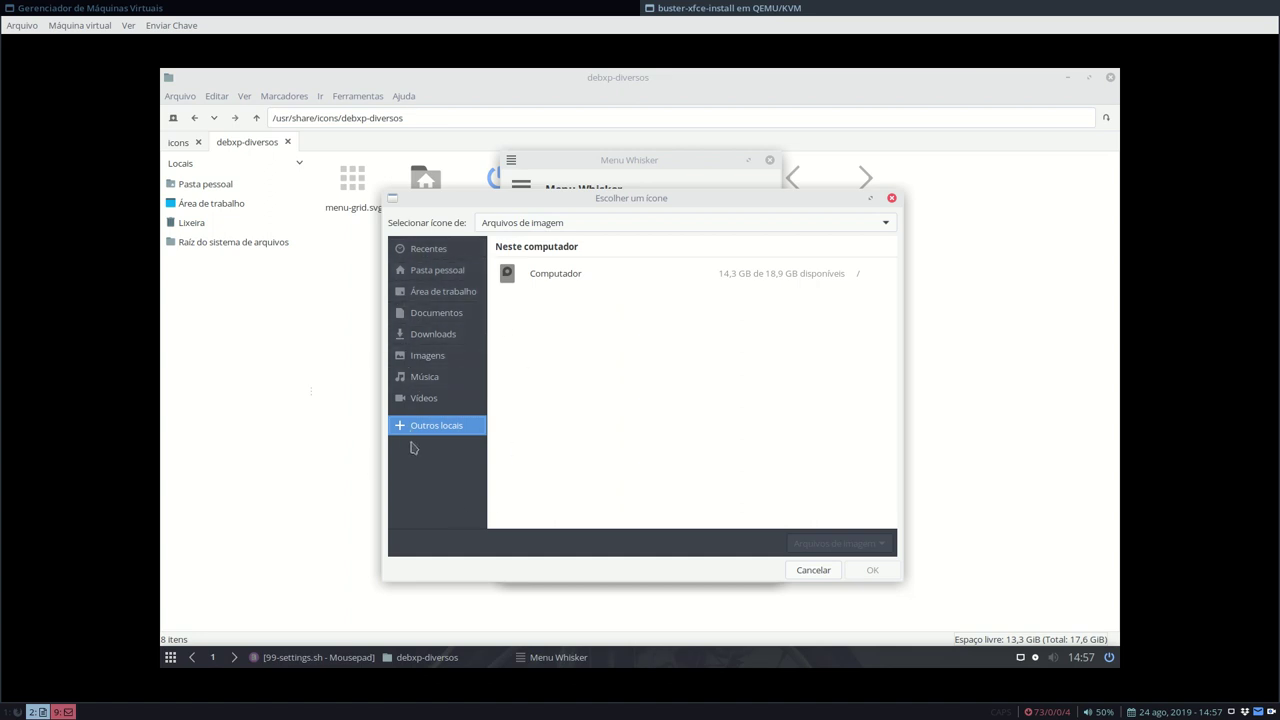
click(552, 274)
scroll(537, 362, down, 3)
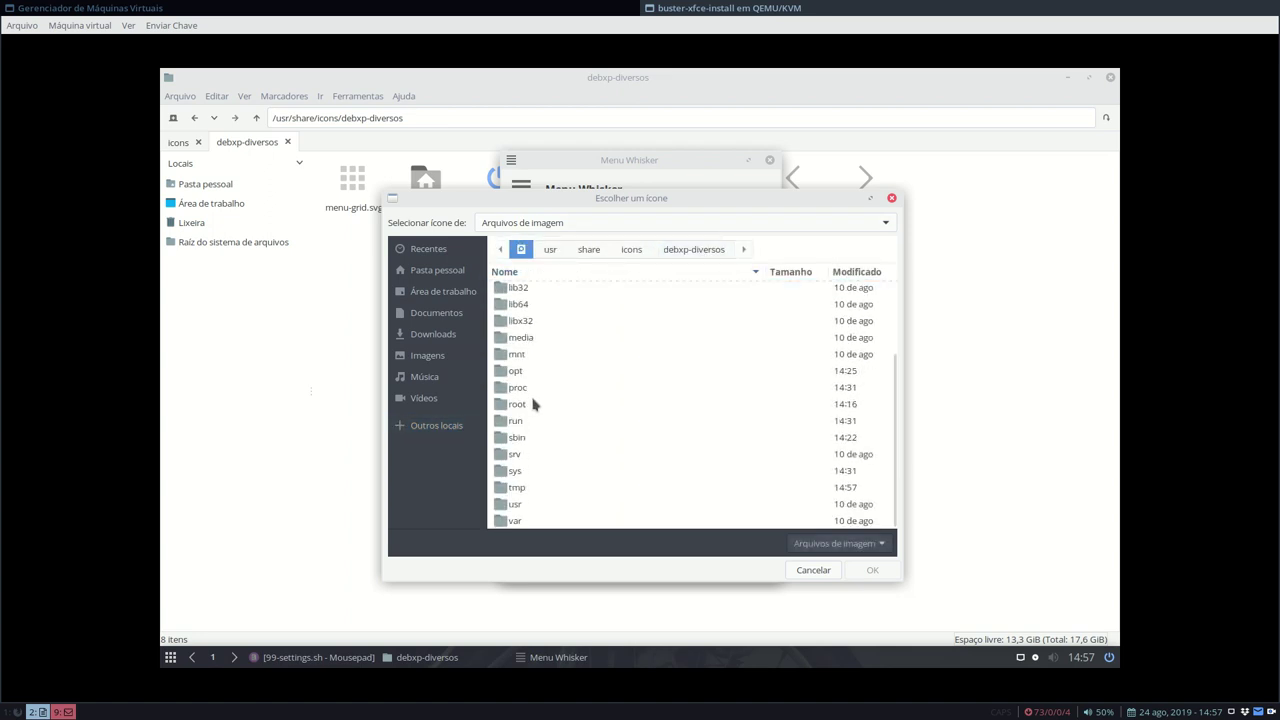
scroll(534, 360, up, 3)
scroll(534, 360, down, 1)
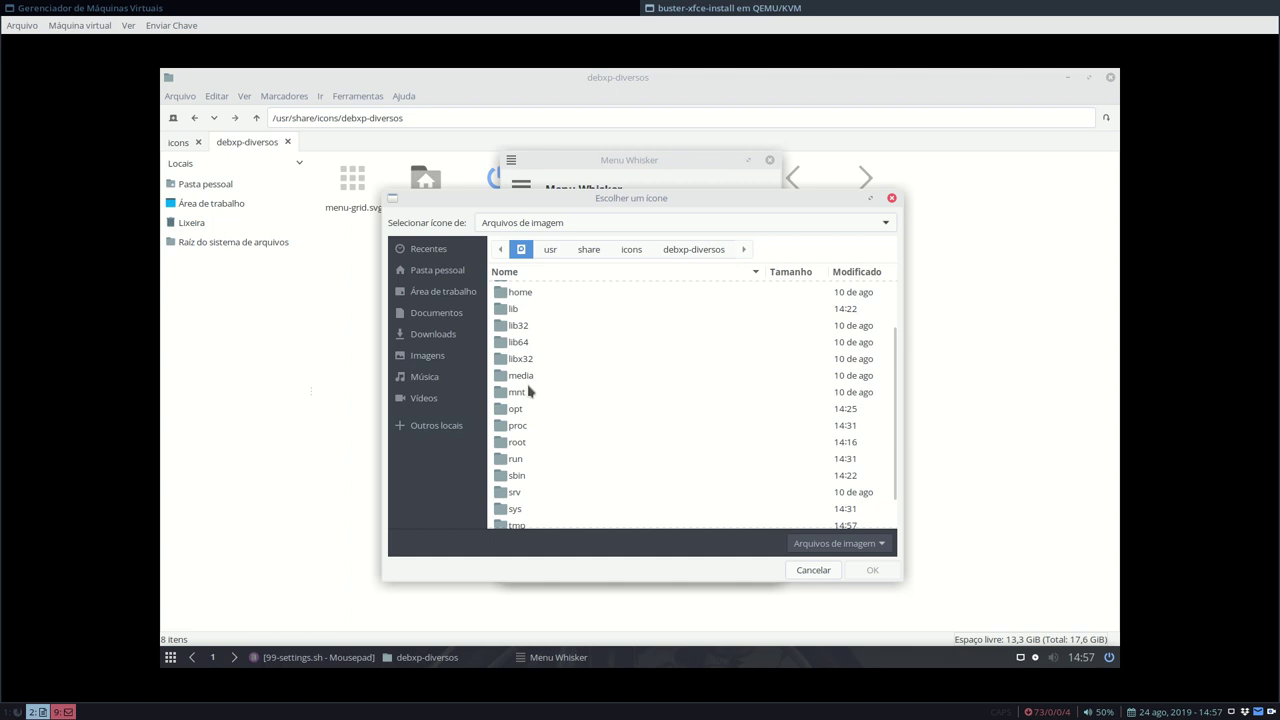
scroll(529, 391, down, 1)
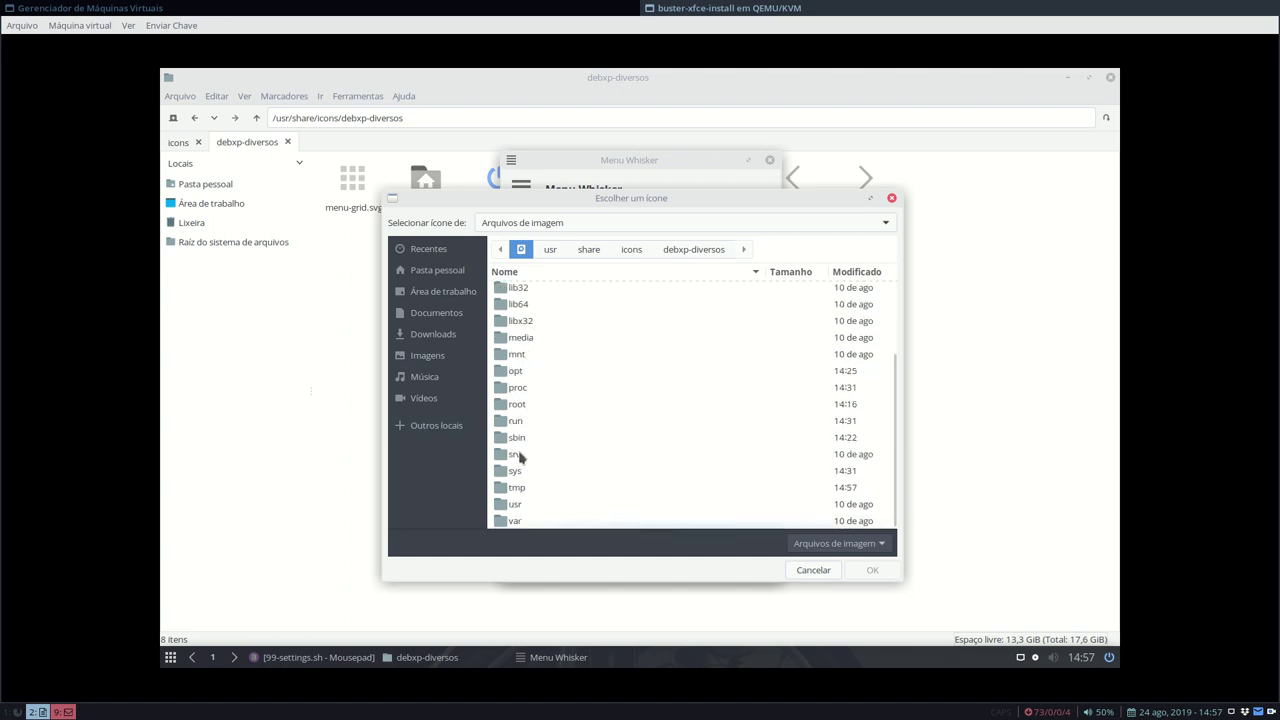
double_click(523, 510)
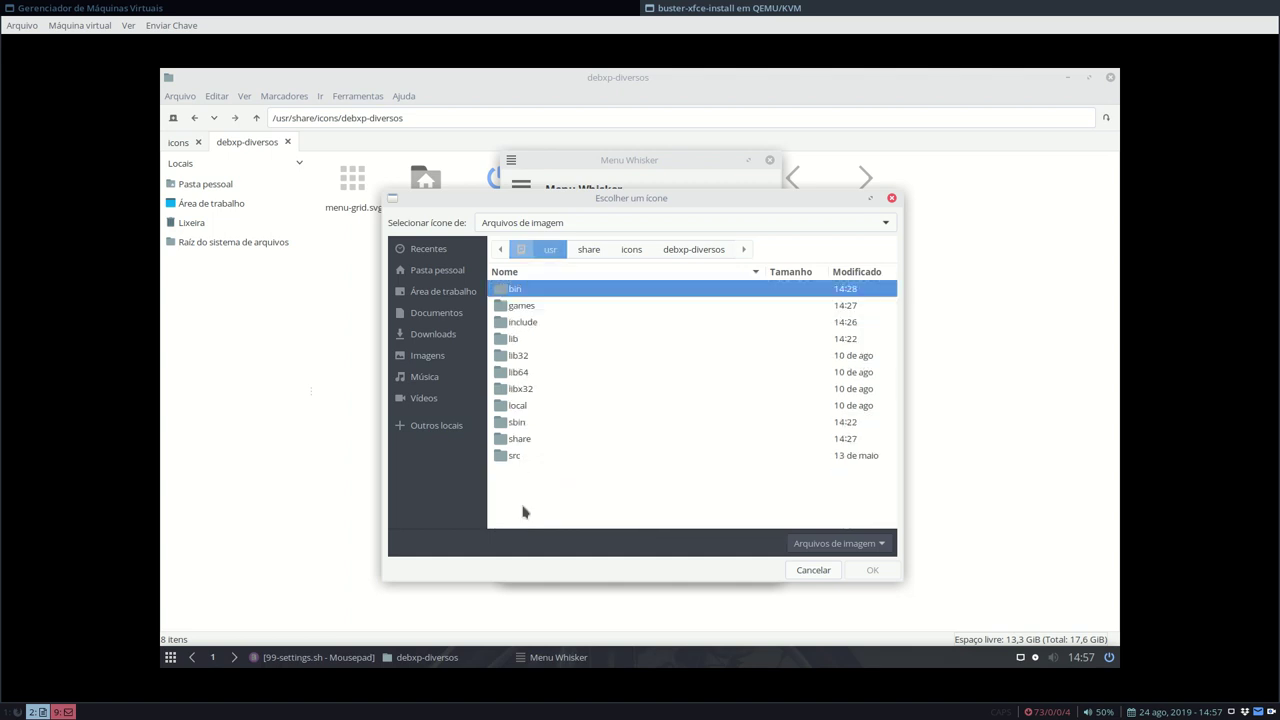
double_click(509, 441)
- Open icons/debxp-diversos and set menu-grid.svg as the panel button icon
scroll(532, 357, down, 20)
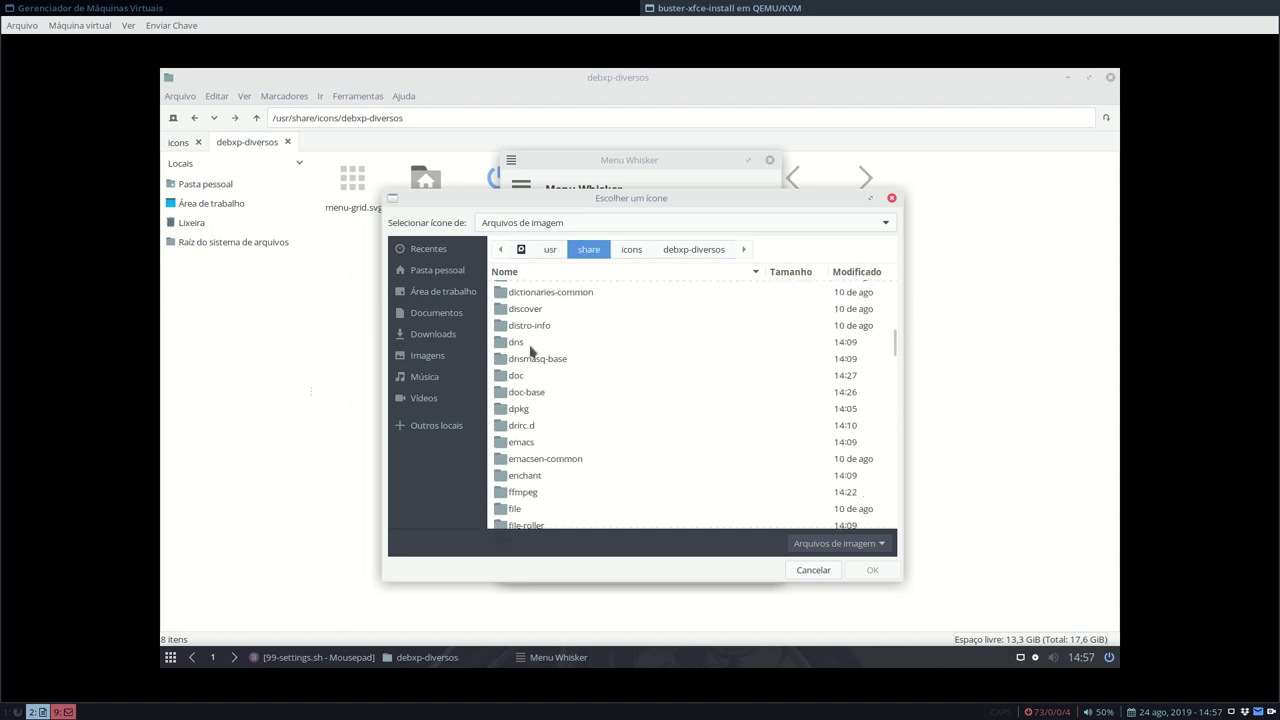
scroll(531, 357, up, 5)
scroll(531, 360, down, 6)
scroll(531, 360, down, 8)
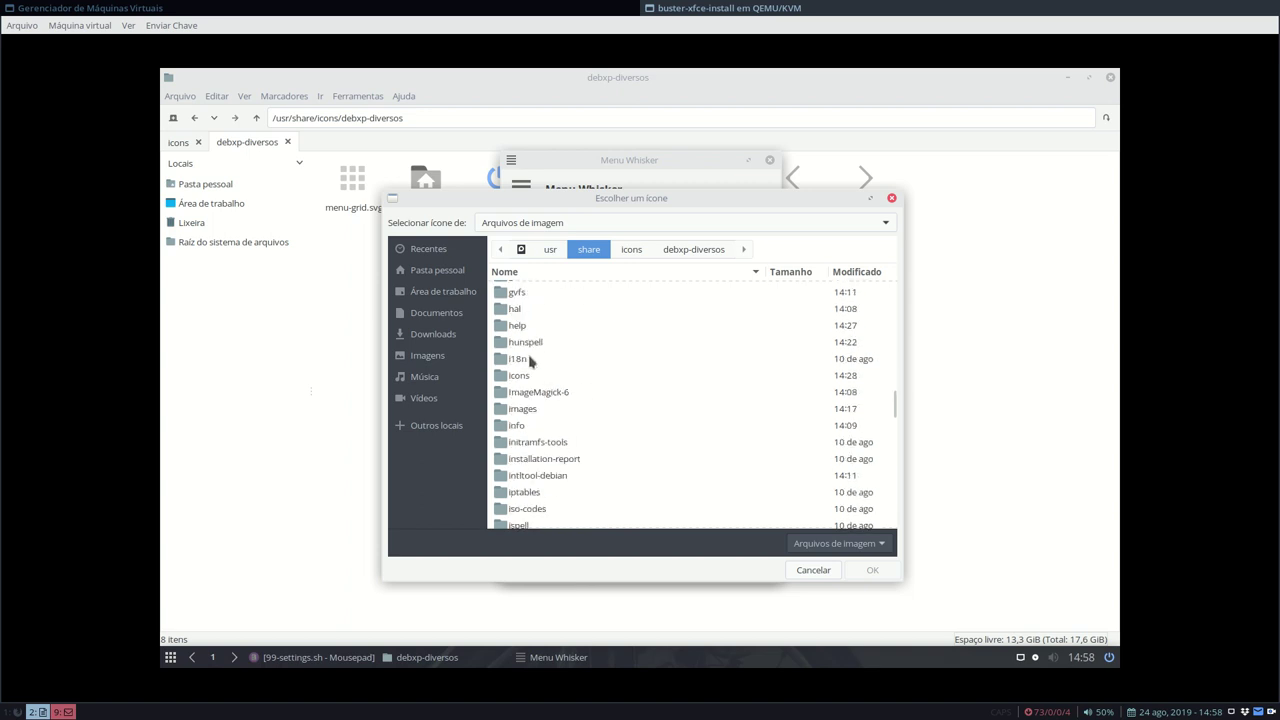
double_click(540, 378)
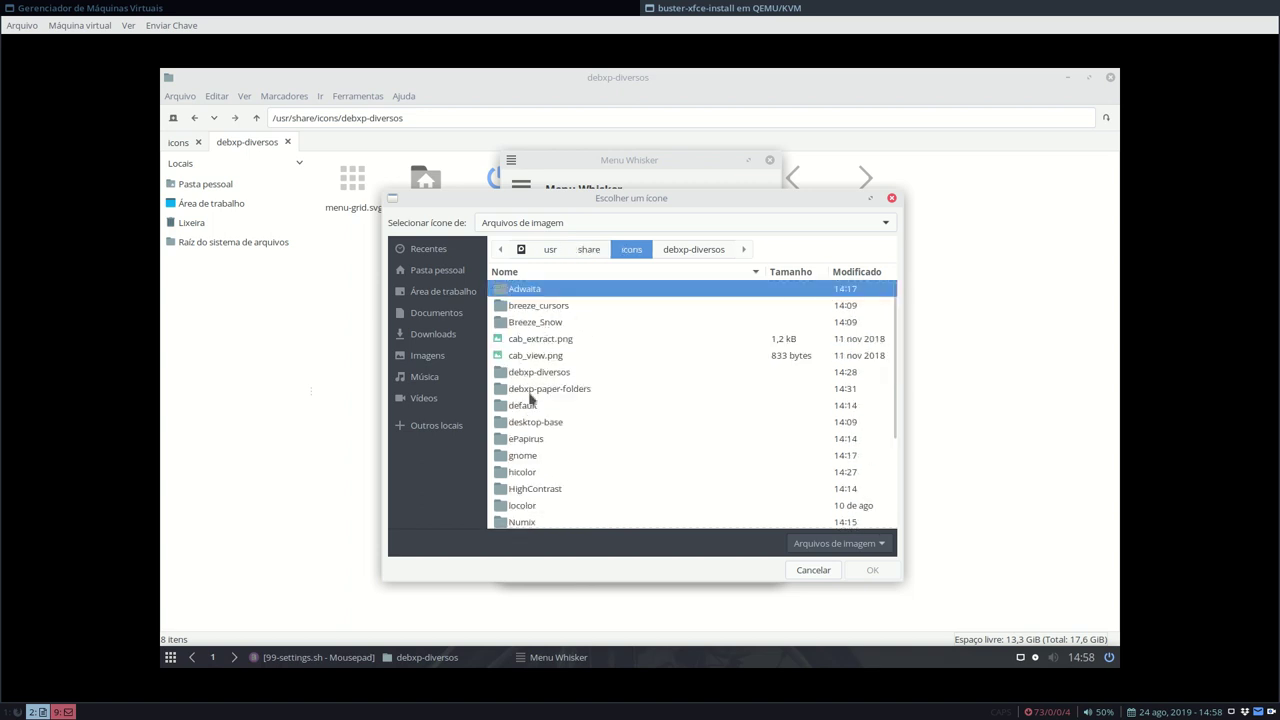
double_click(531, 372)
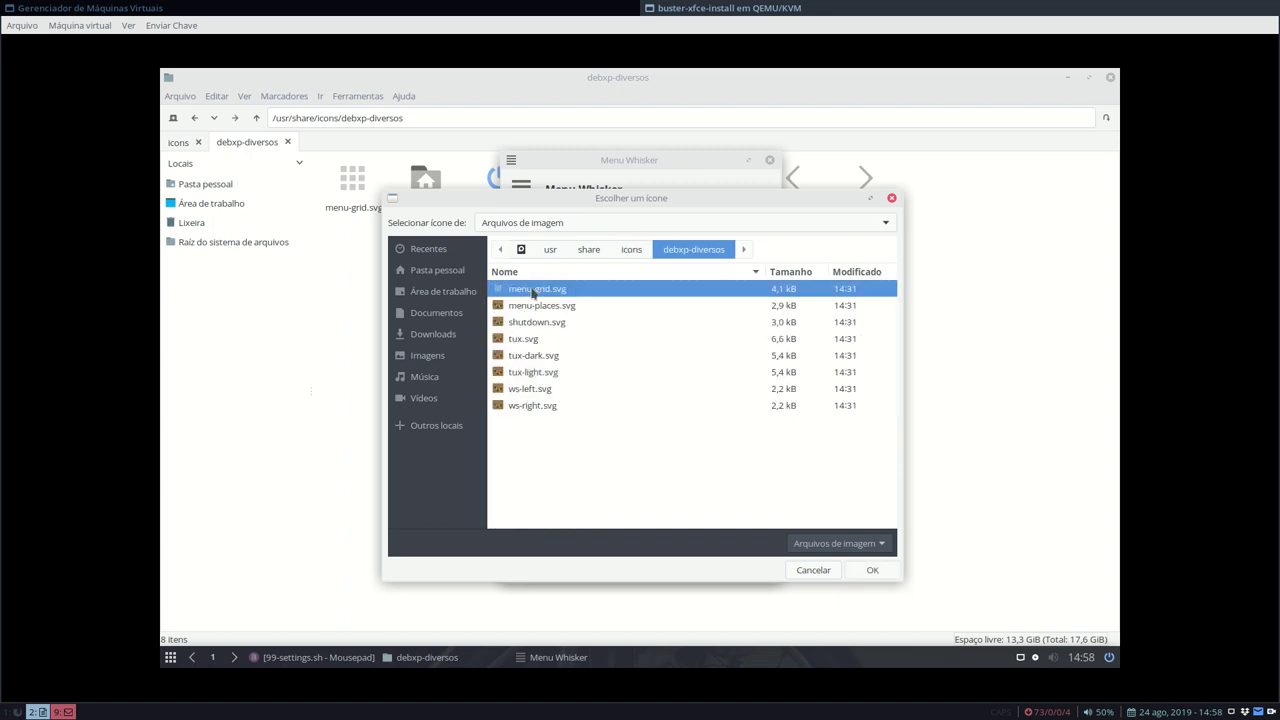
click(872, 570)
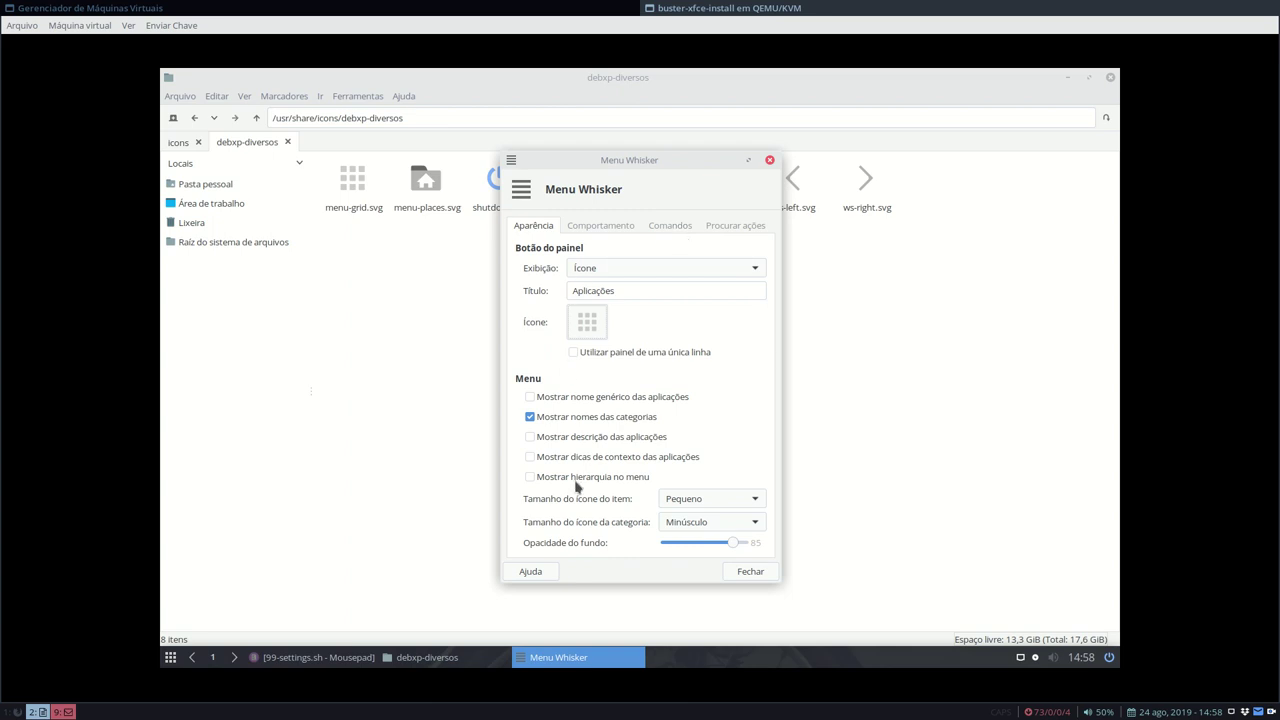
- Close the Whisker Menu settings, the debxp-diversos folder window and the 99-settings.sh editor
click(751, 572)
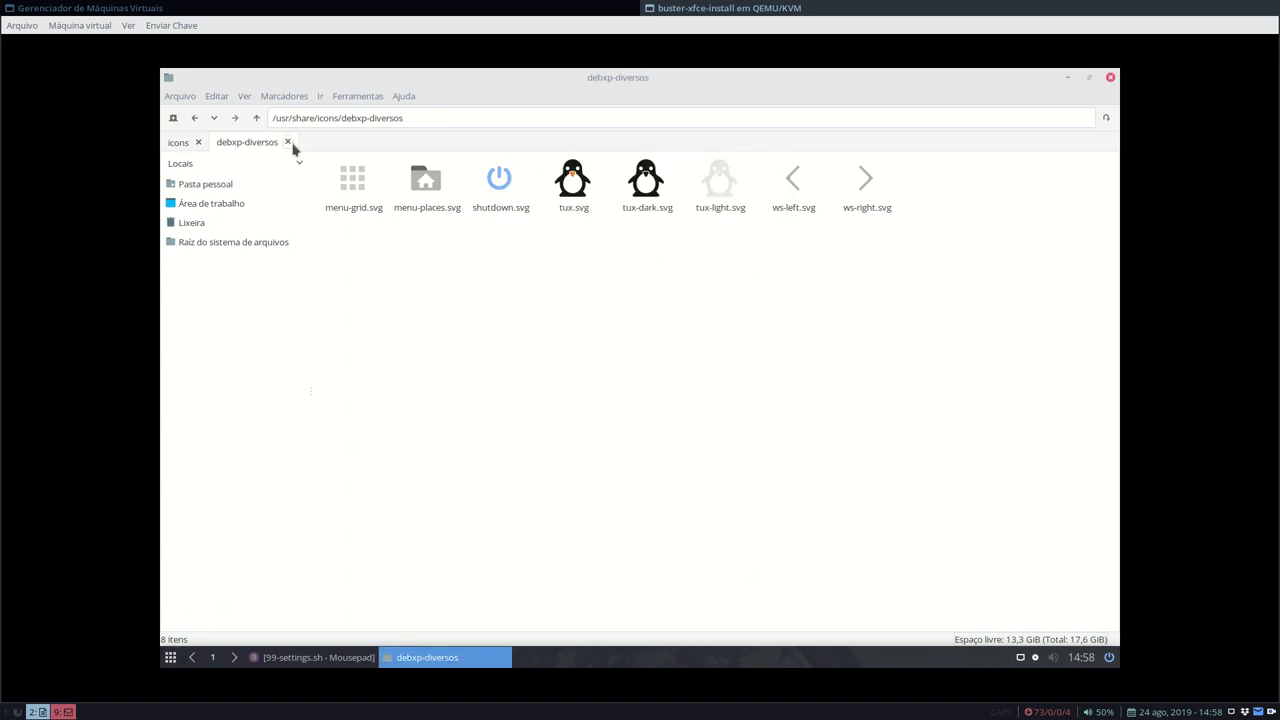
click(1110, 77)
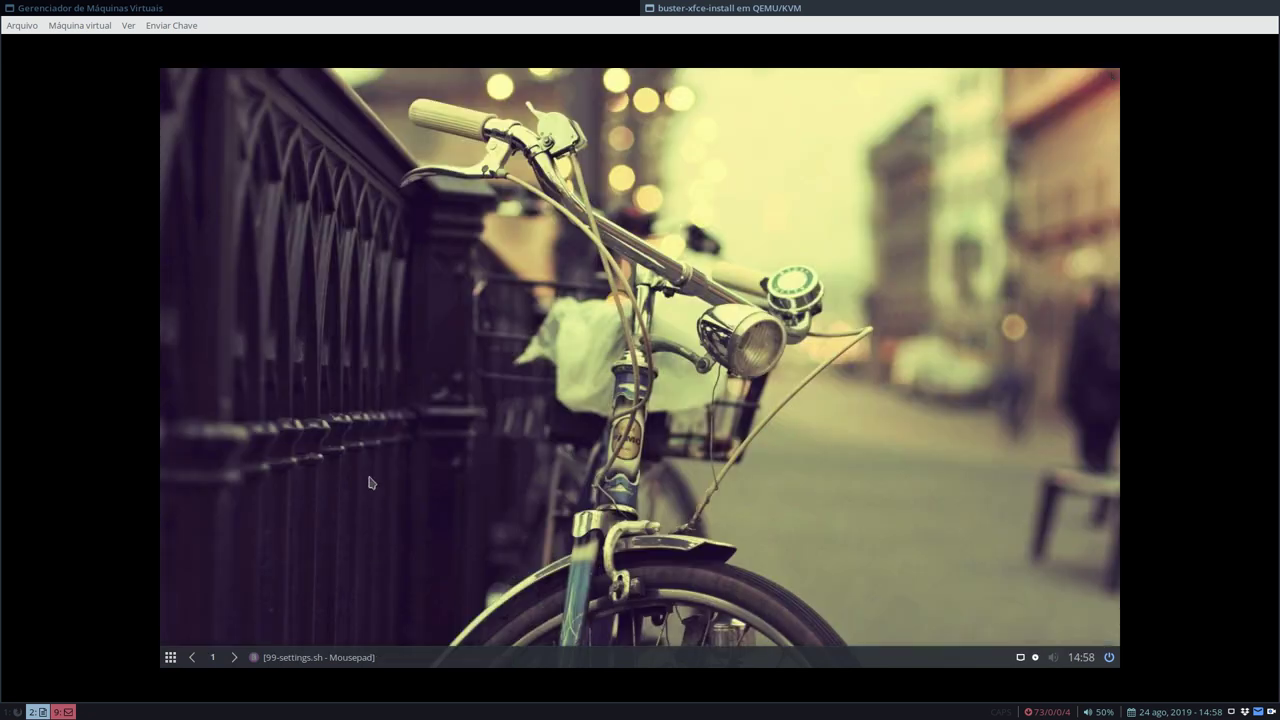
click(322, 658)
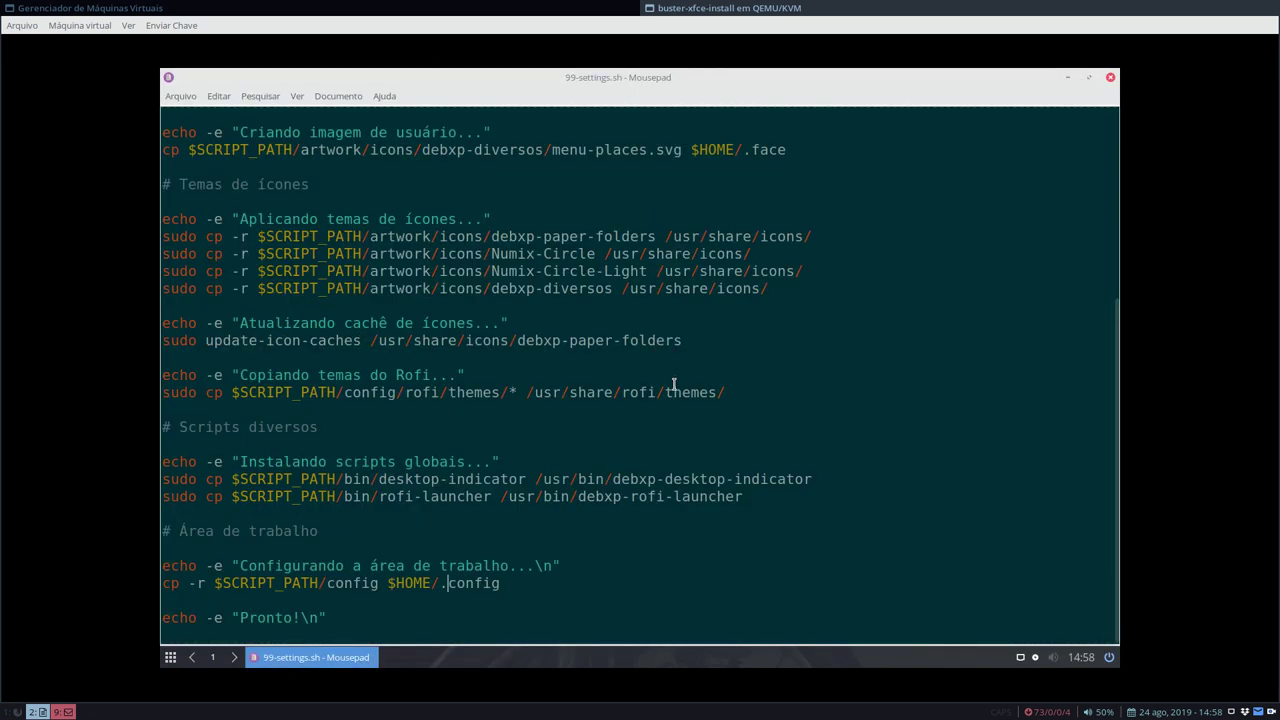
scroll(674, 384, up, 6)
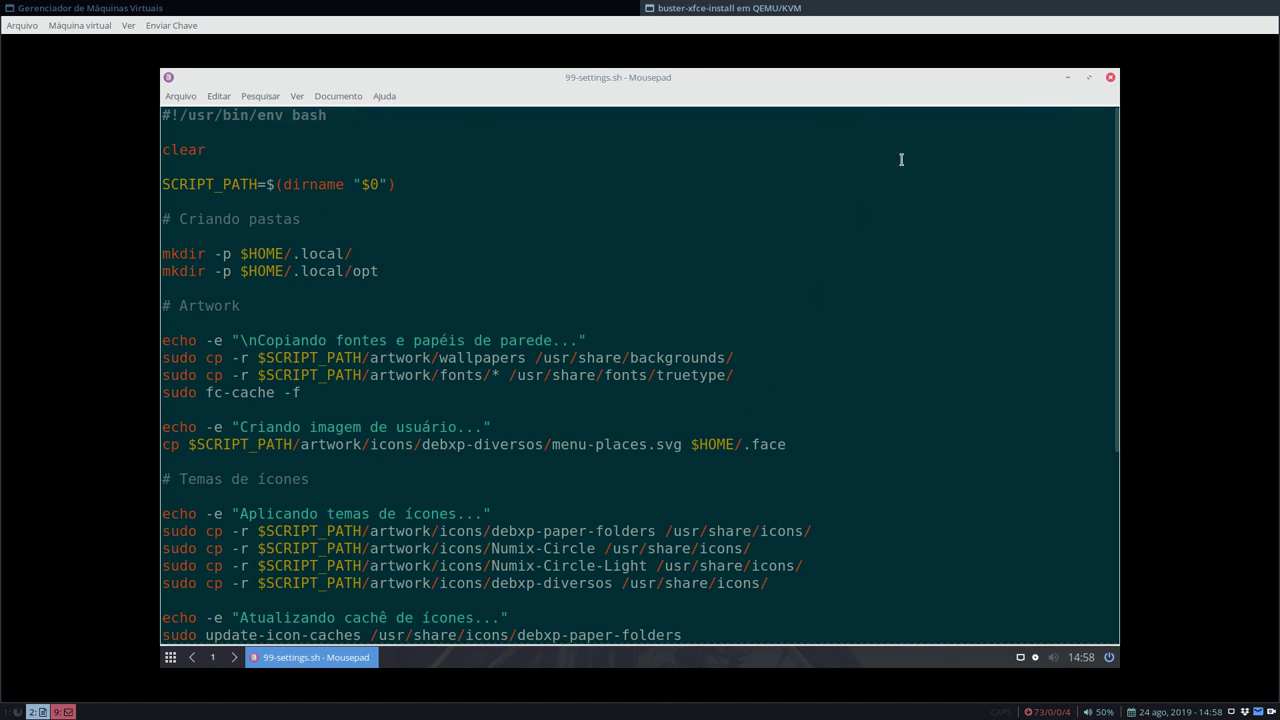
click(1109, 78)
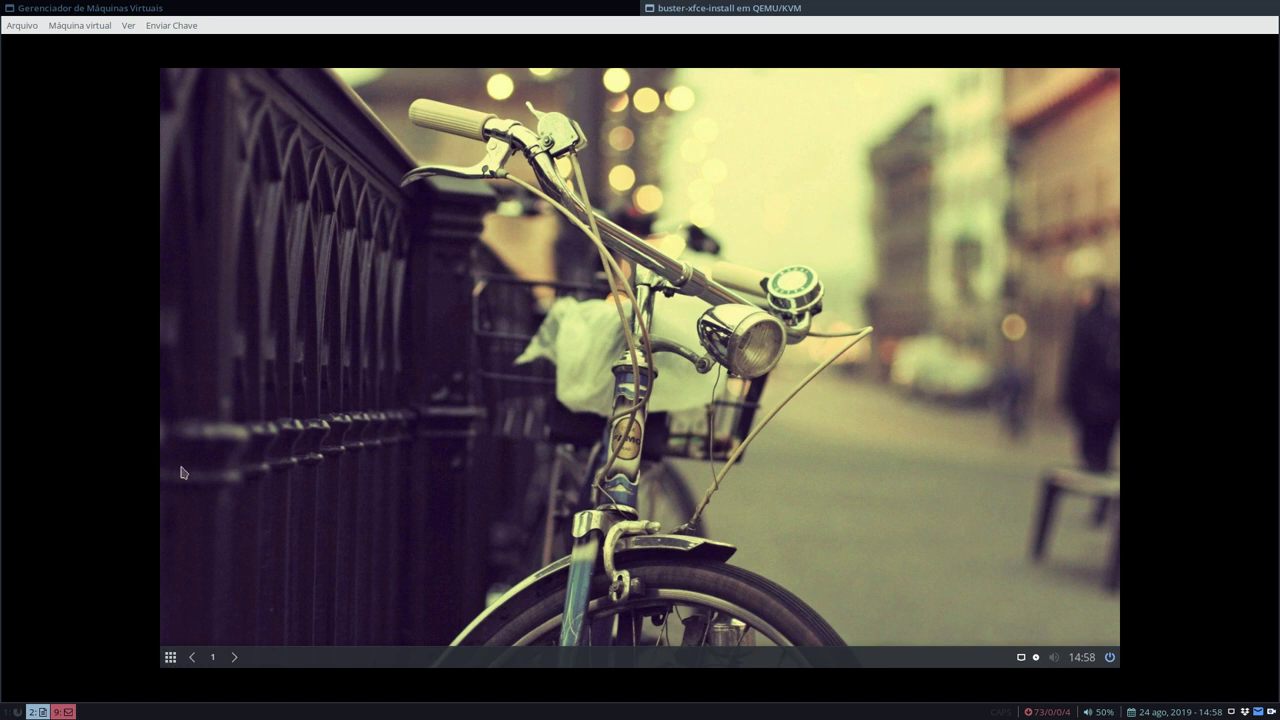
- From the home folder, enter duo-scripts/buster-xfce and open 01-base-xfce.sh with Mousepad
click(170, 657)
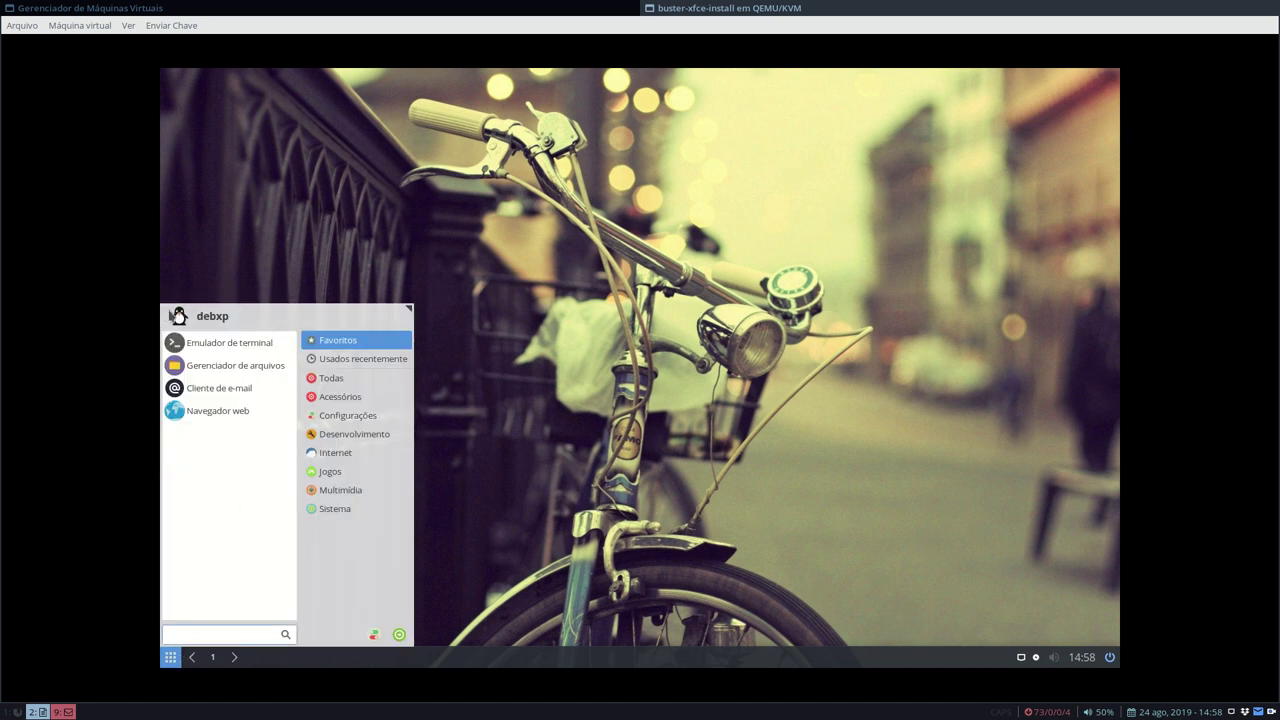
click(181, 319)
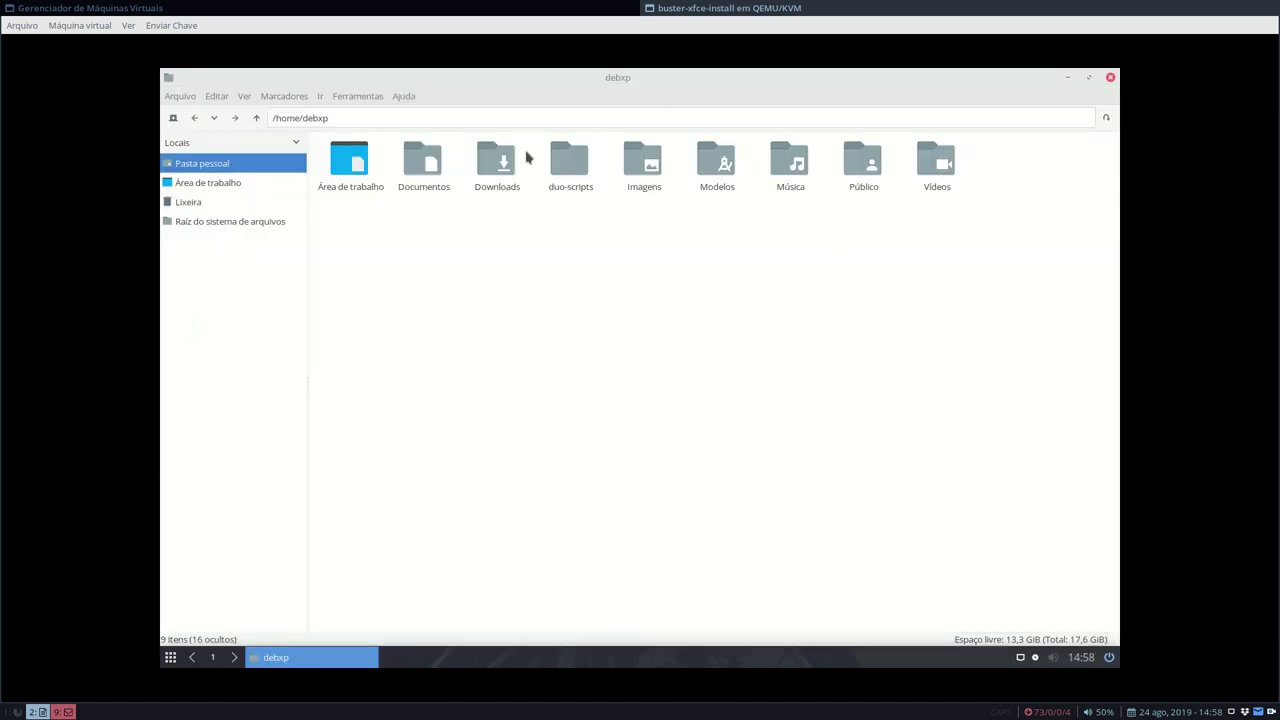
double_click(578, 160)
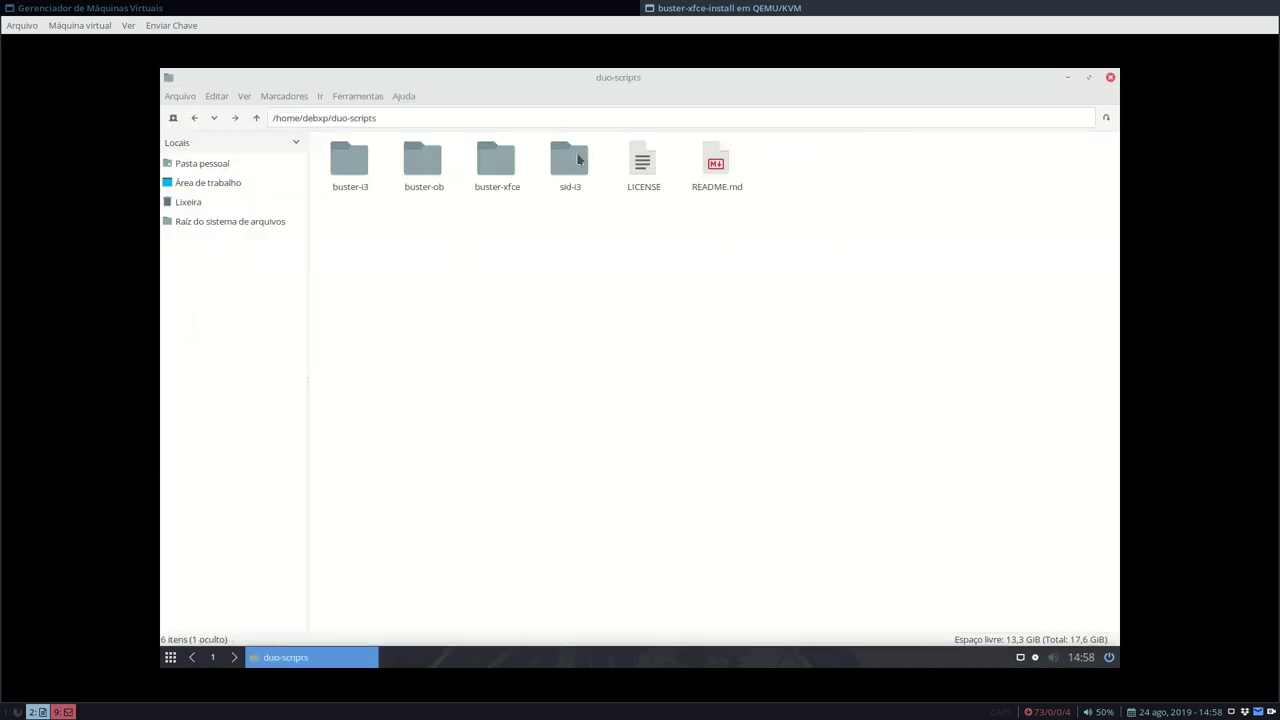
double_click(505, 170)
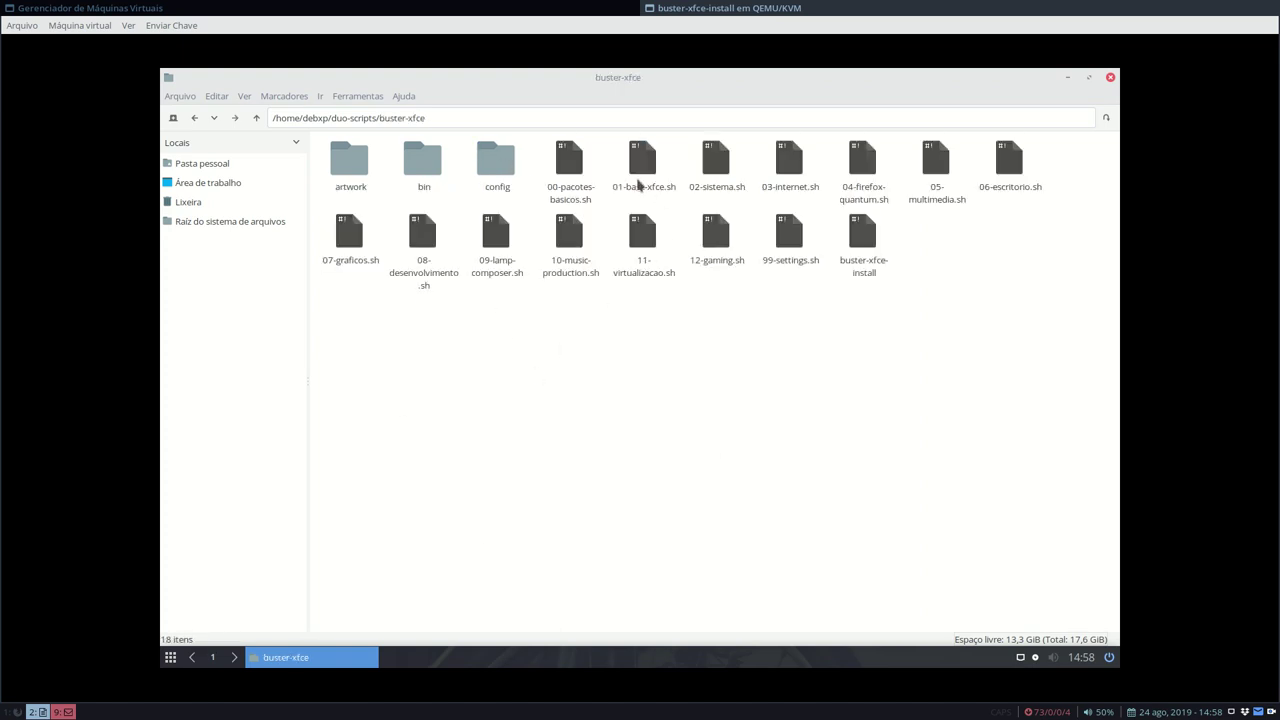
right_click(570, 158)
click(776, 337)
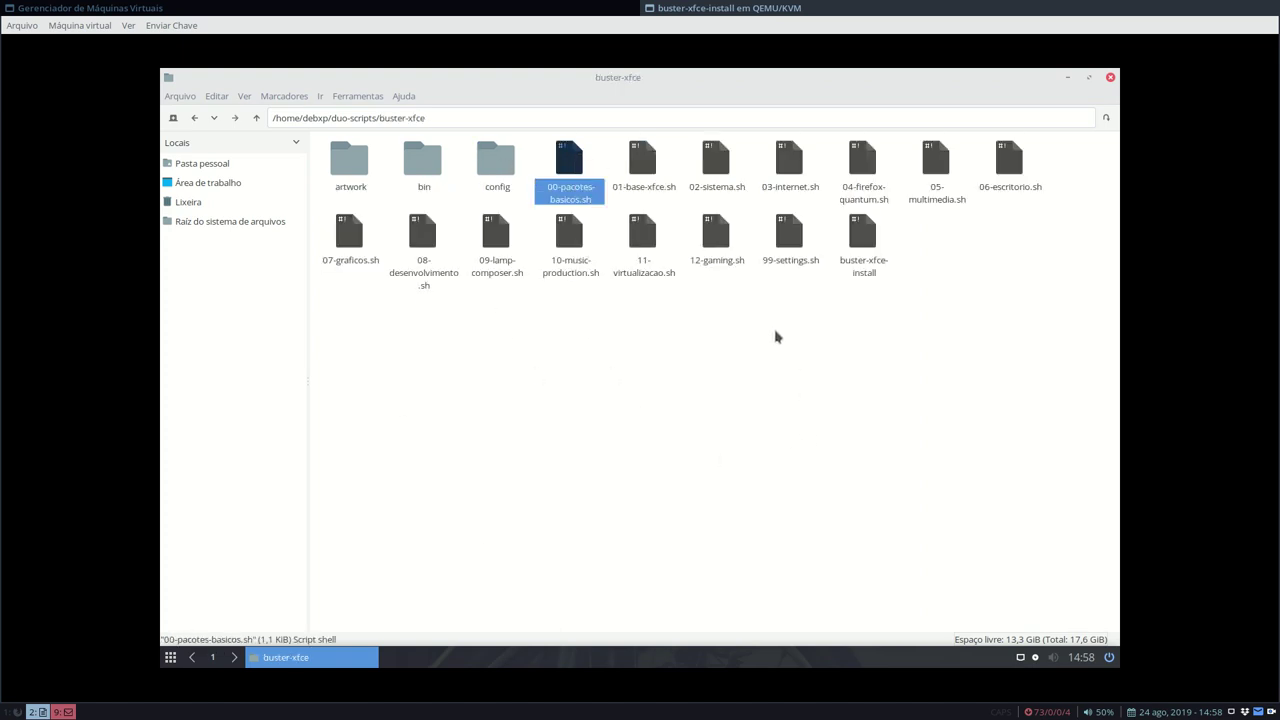
right_click(641, 156)
click(688, 212)
- Scroll through 01-base-xfce.sh and select package lines such as gdebi and gparted
scroll(678, 300, down, 7)
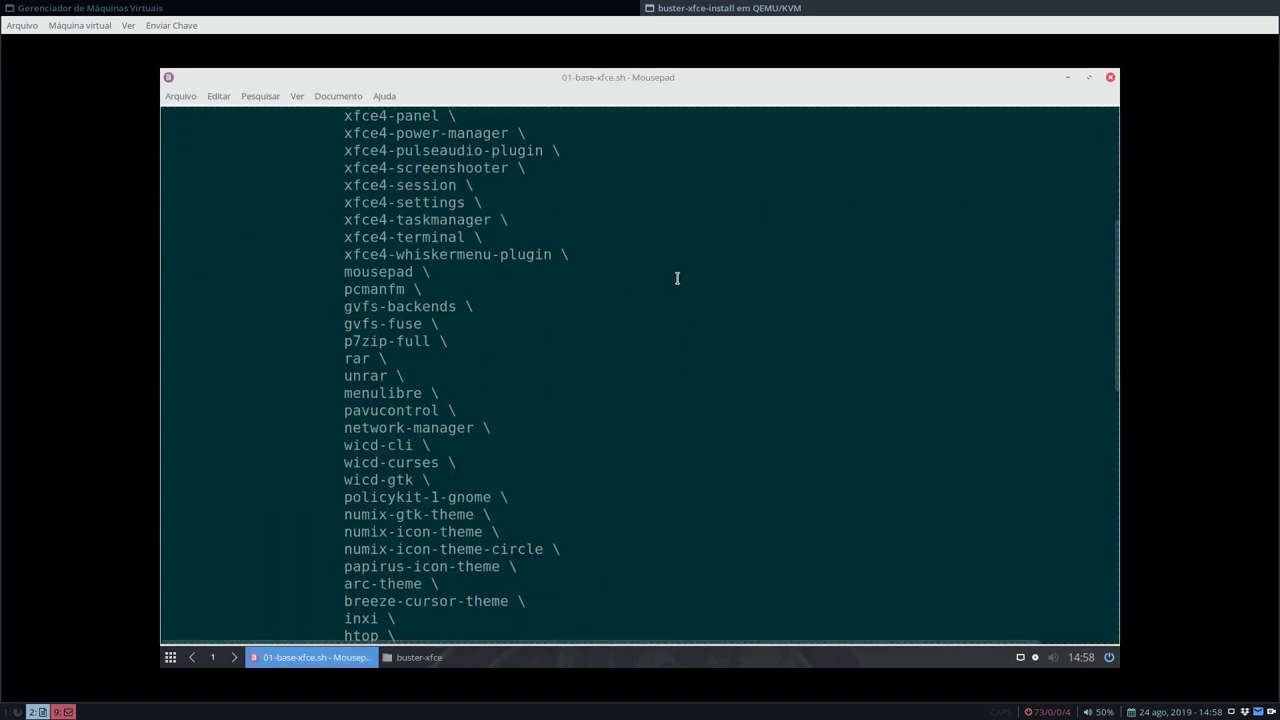
scroll(680, 274, up, 8)
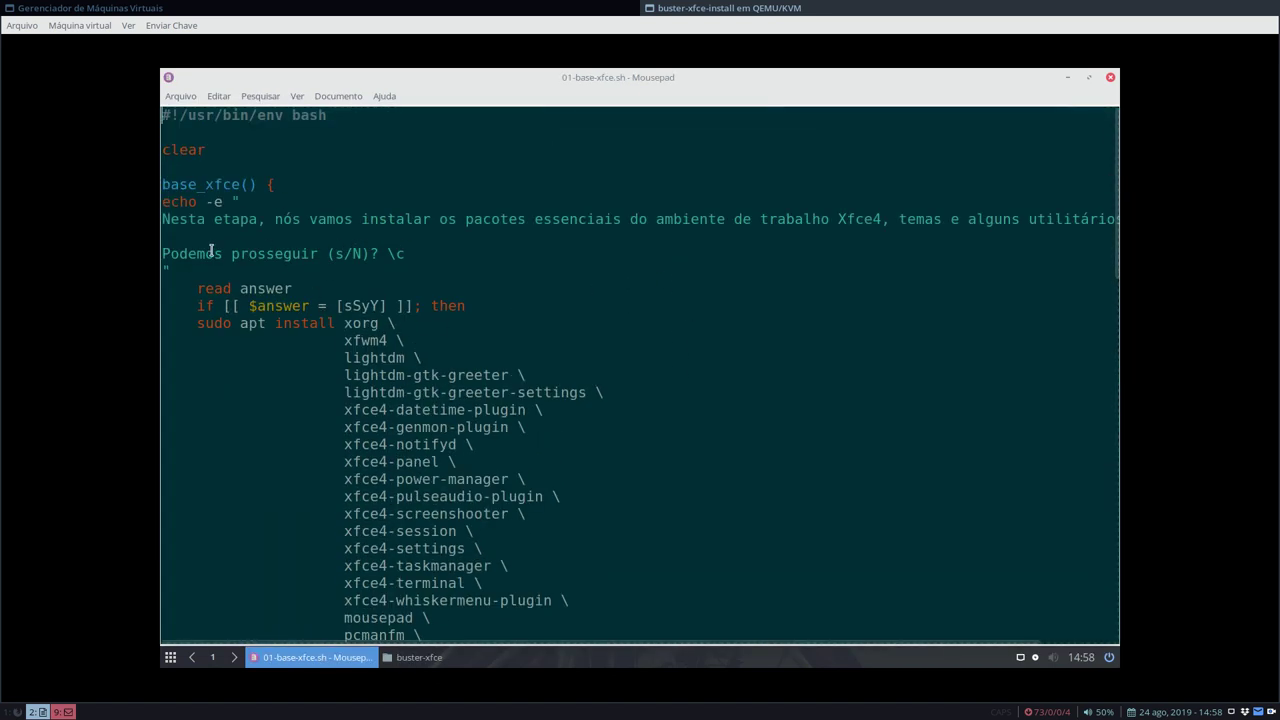
scroll(554, 309, down, 20)
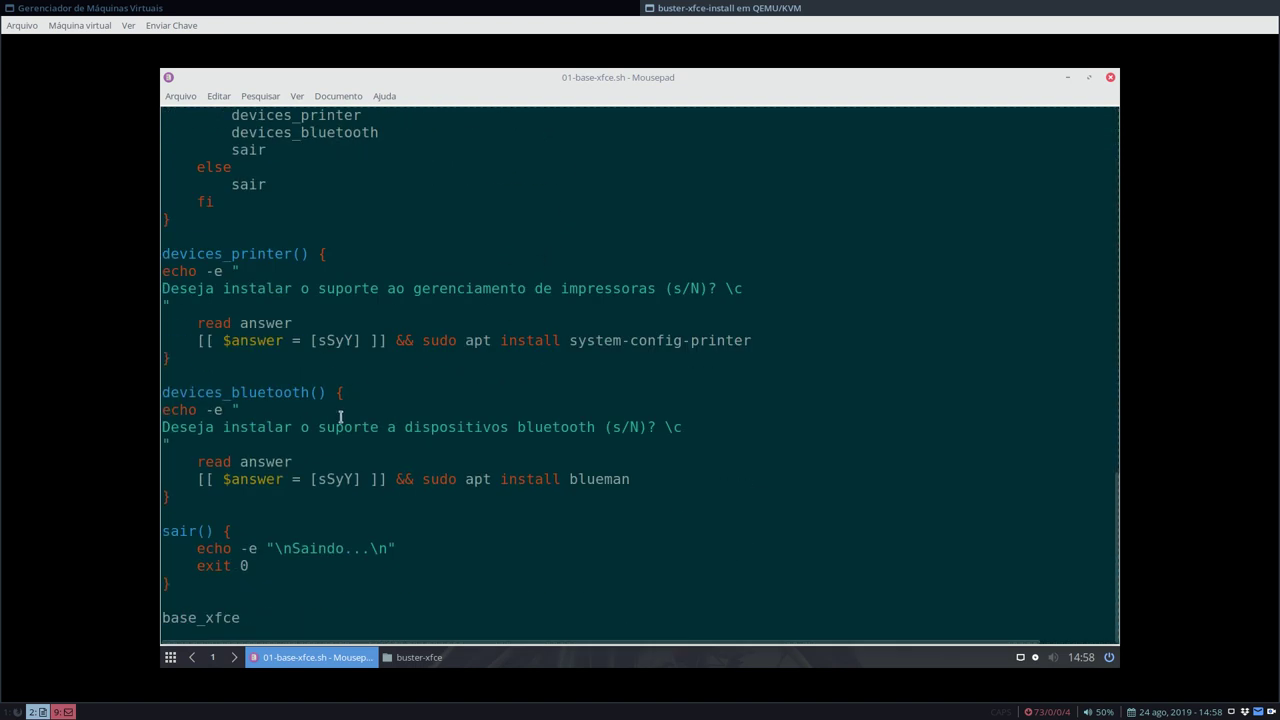
scroll(530, 450, up, 9)
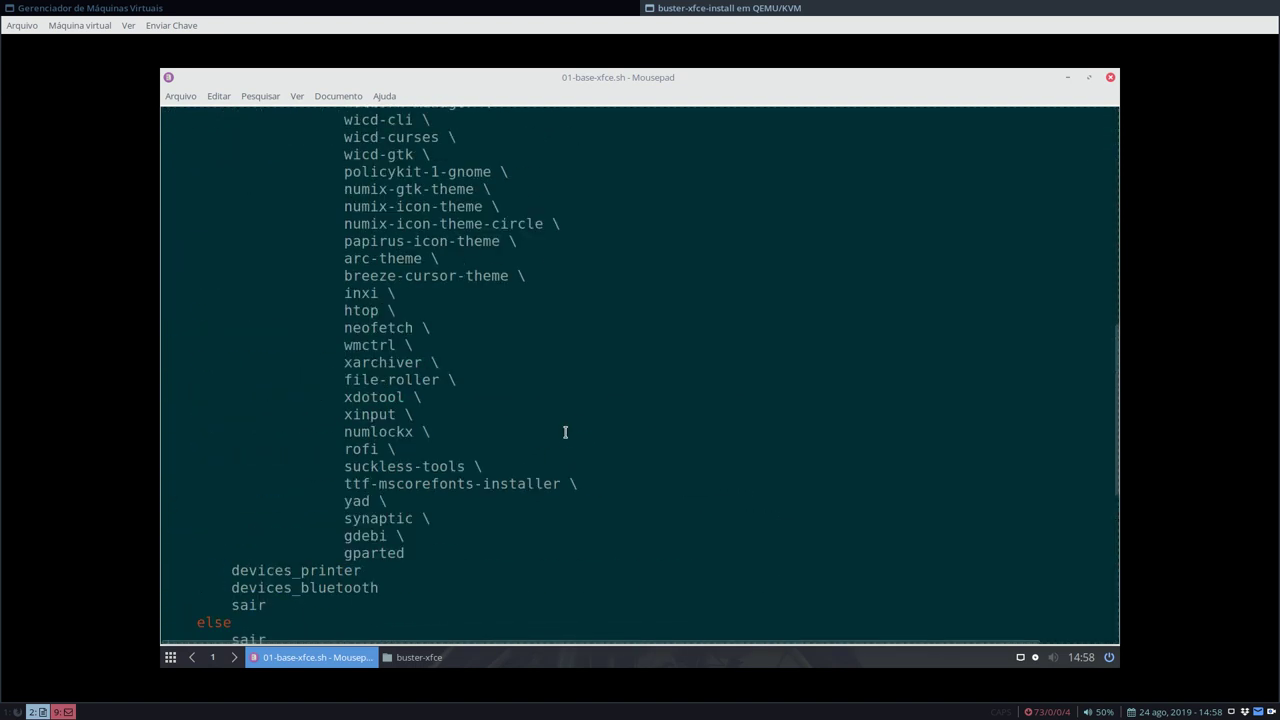
drag(420, 547, 400, 366)
scroll(400, 368, up, 8)
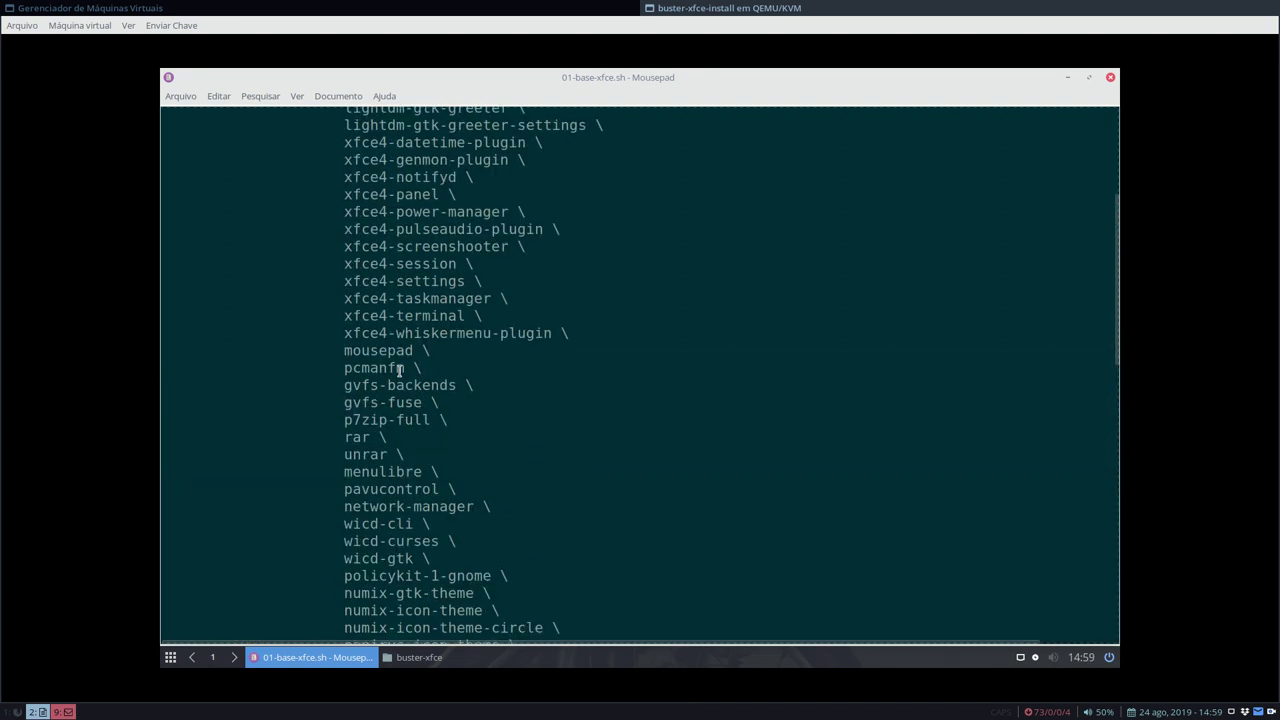
scroll(400, 368, up, 5)
drag(339, 318, 398, 325)
scroll(403, 357, down, 13)
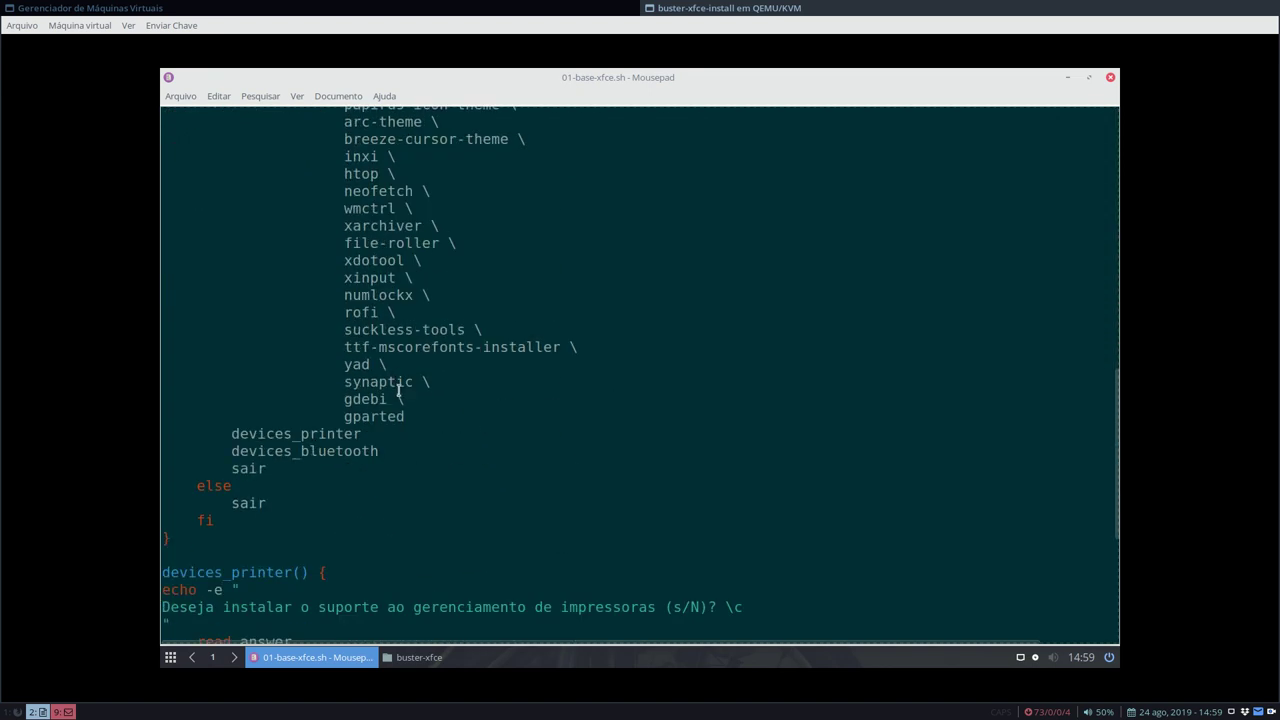
drag(410, 408, 347, 401)
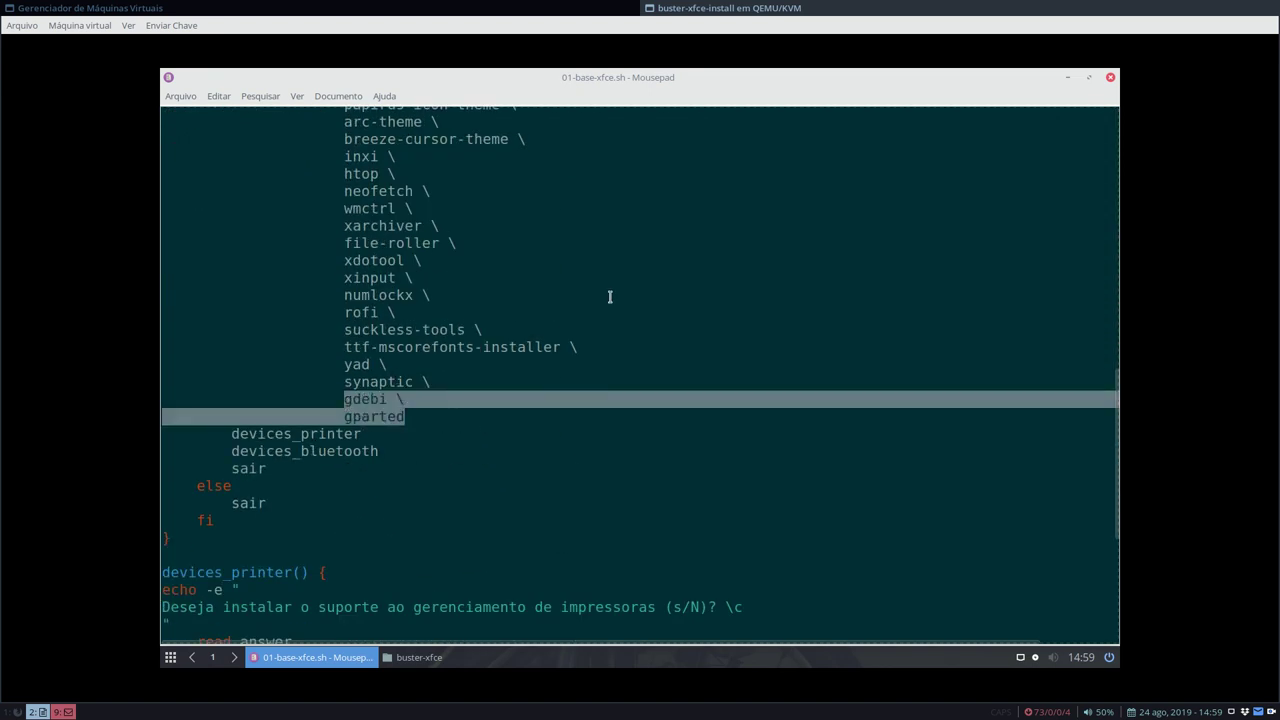
- Close the 01-base-xfce.sh editor and the buster-xfce folder window
scroll(557, 352, up, 15)
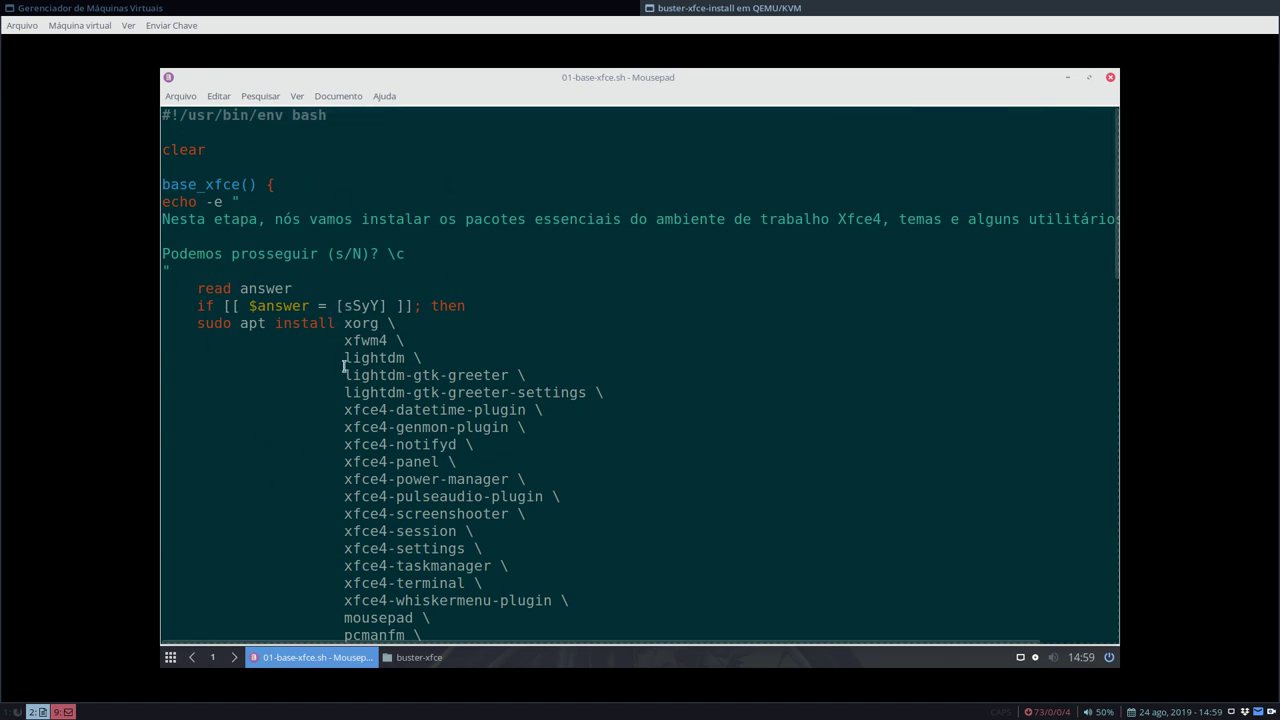
scroll(348, 340, down, 15)
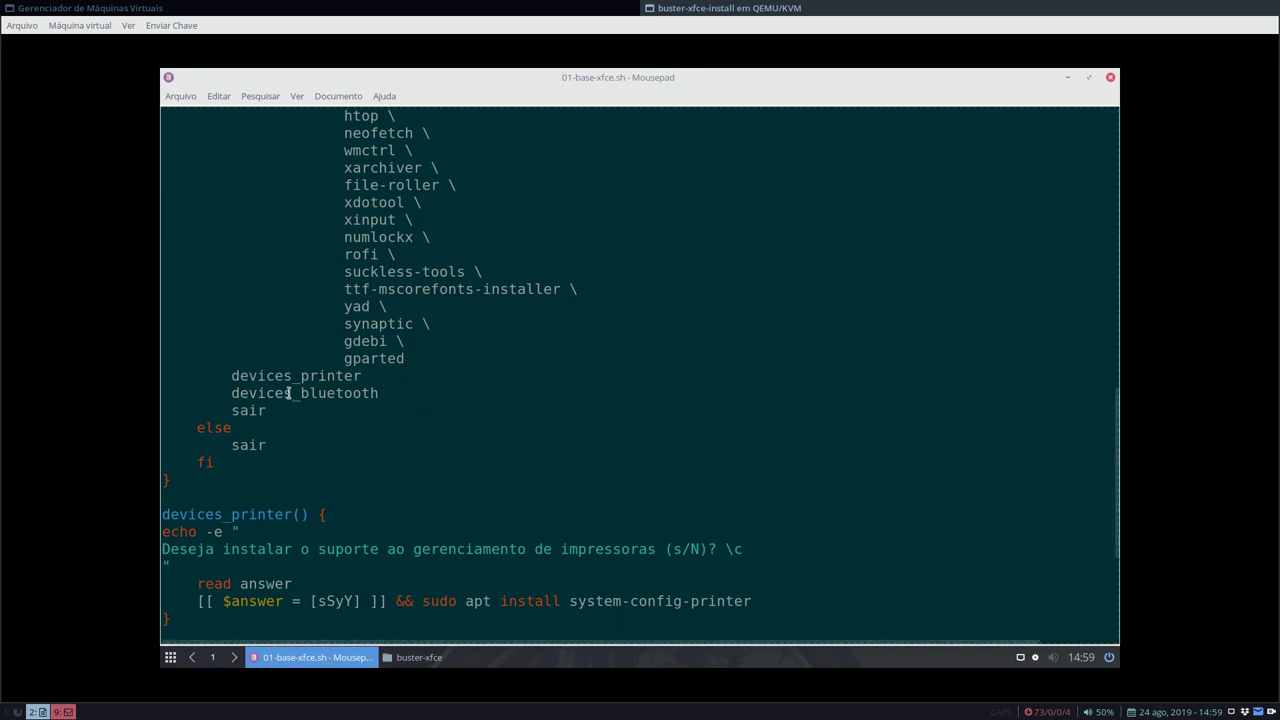
click(1110, 78)
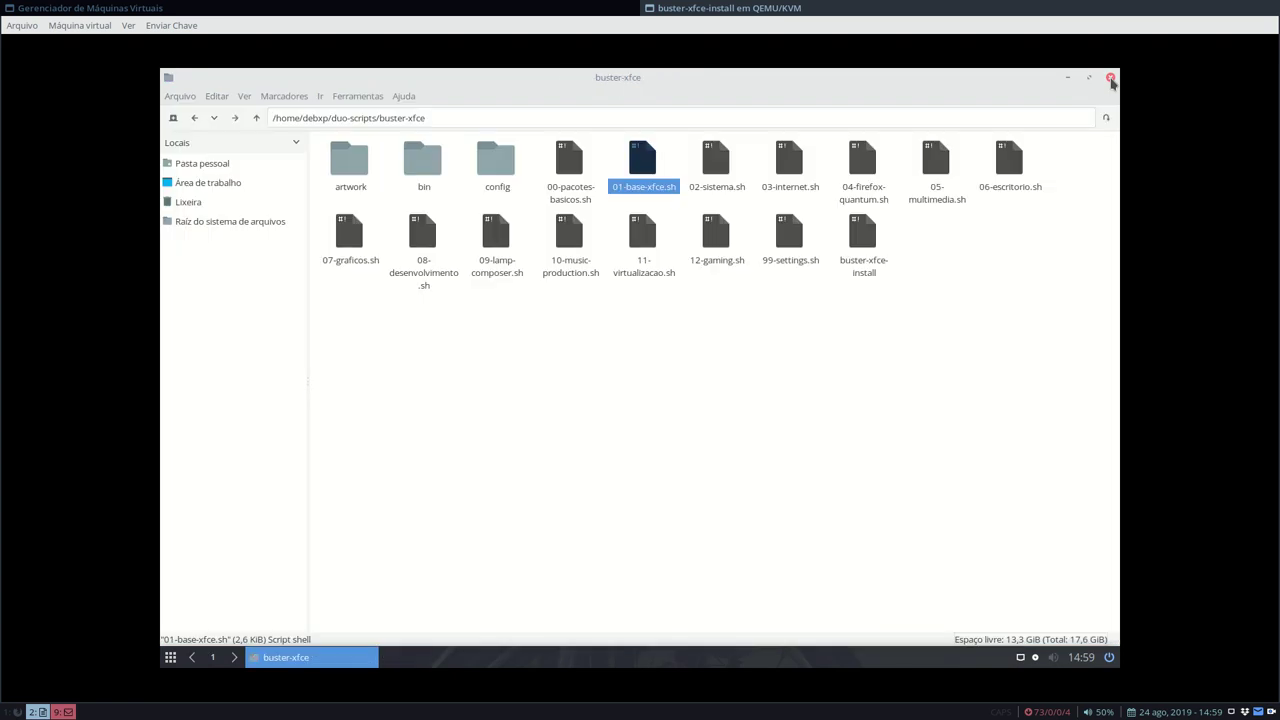
click(1110, 78)
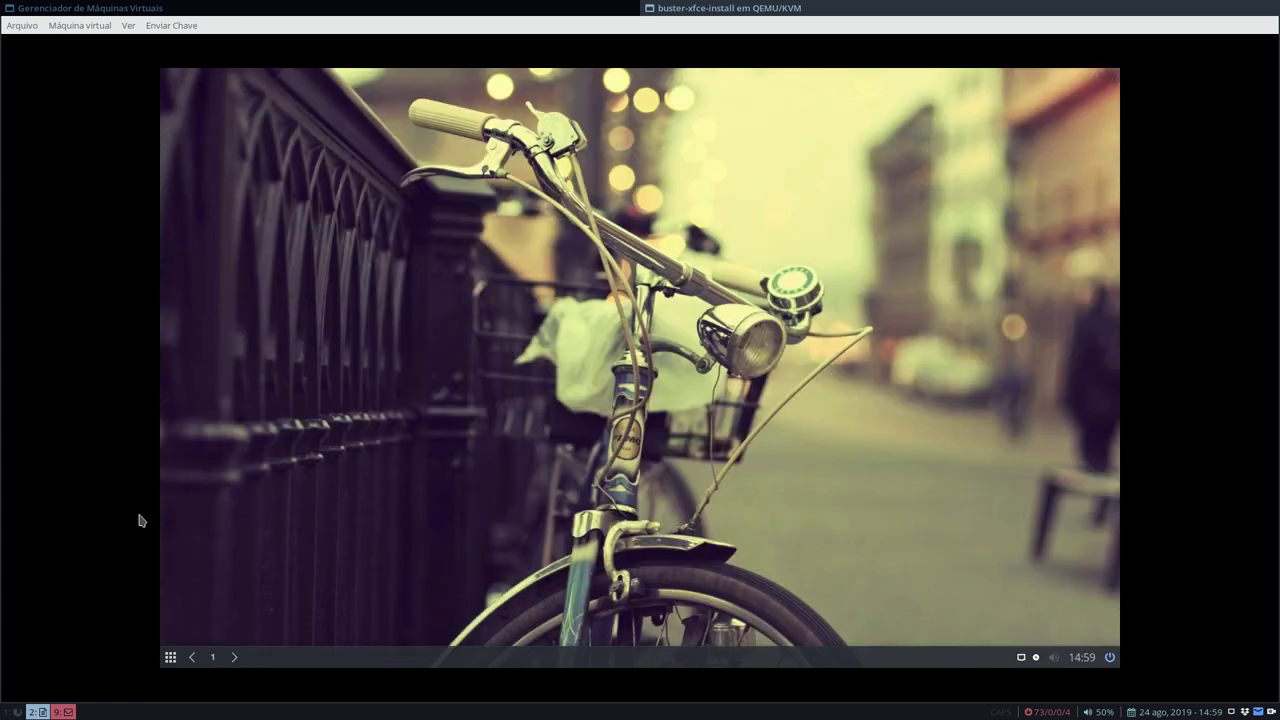